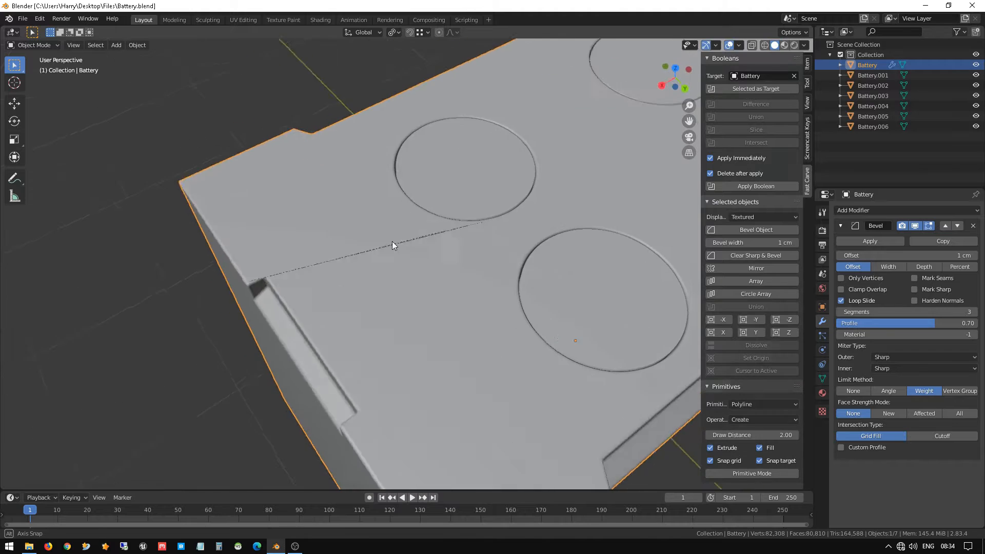
Turn off the Bevel modifier's Edit Mode display on the battery body and start editing its mesh
scroll(370, 280, up, 3)
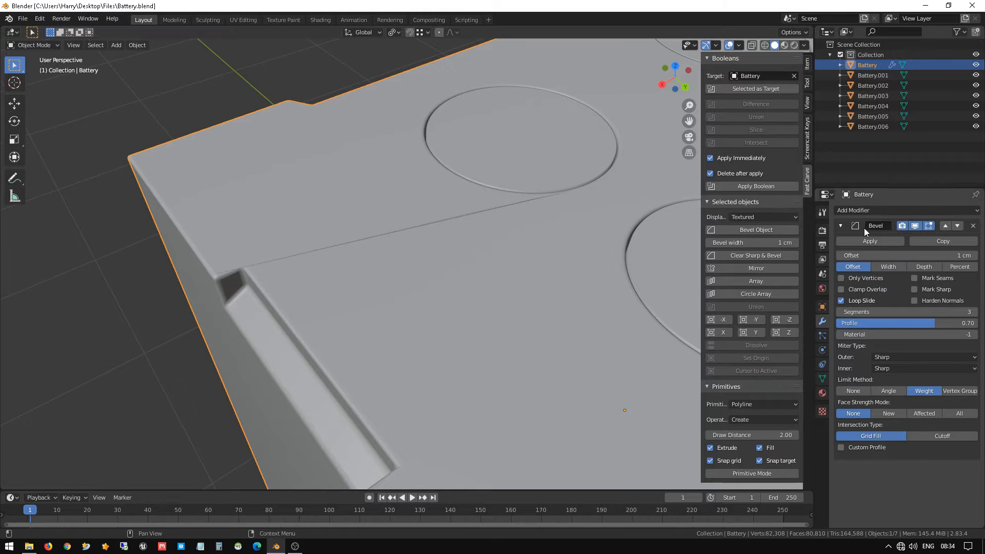
click(930, 226)
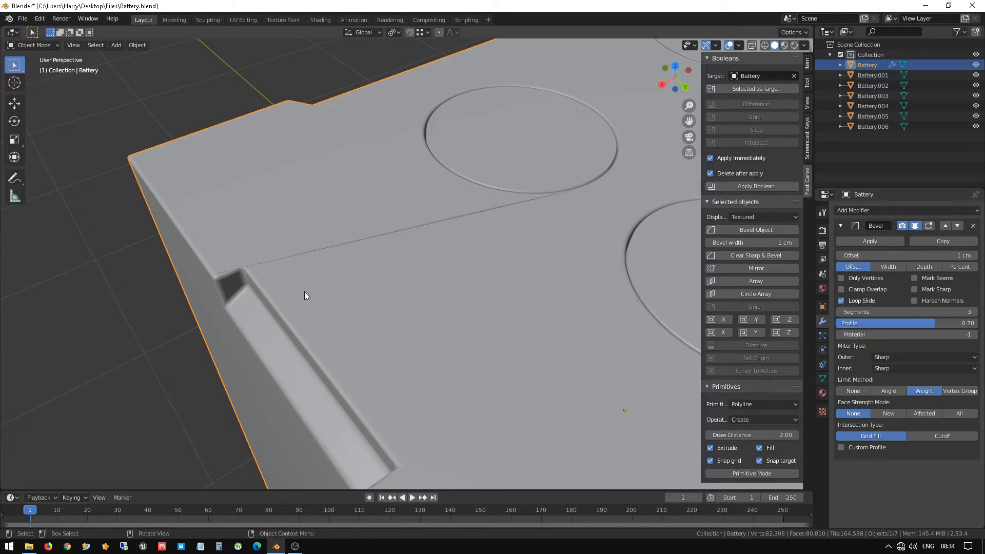
key(Tab)
Subdivide the top-face edge running from the notch's outer corner vertex to the rim of the nearest circular hole
scroll(266, 228, up, 3)
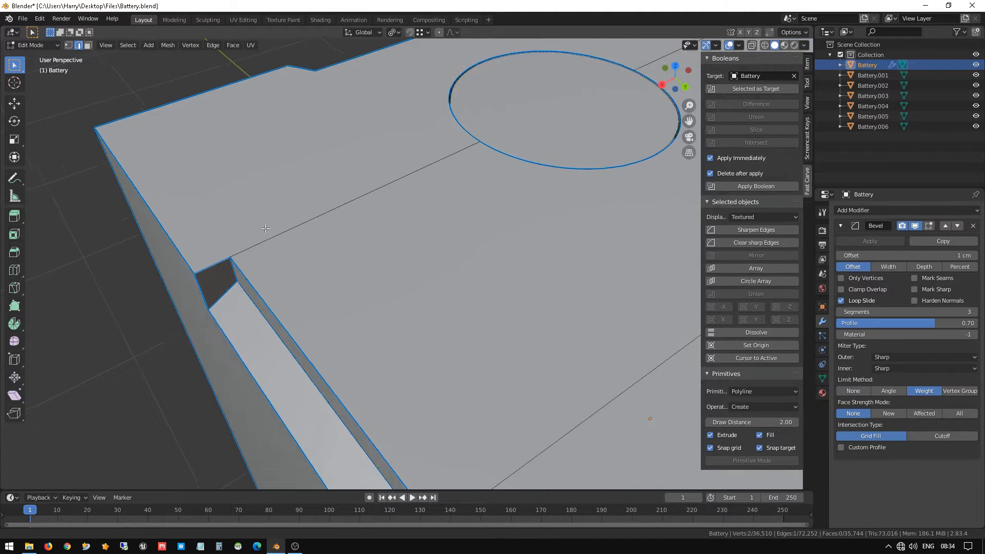
scroll(326, 201, up, 5)
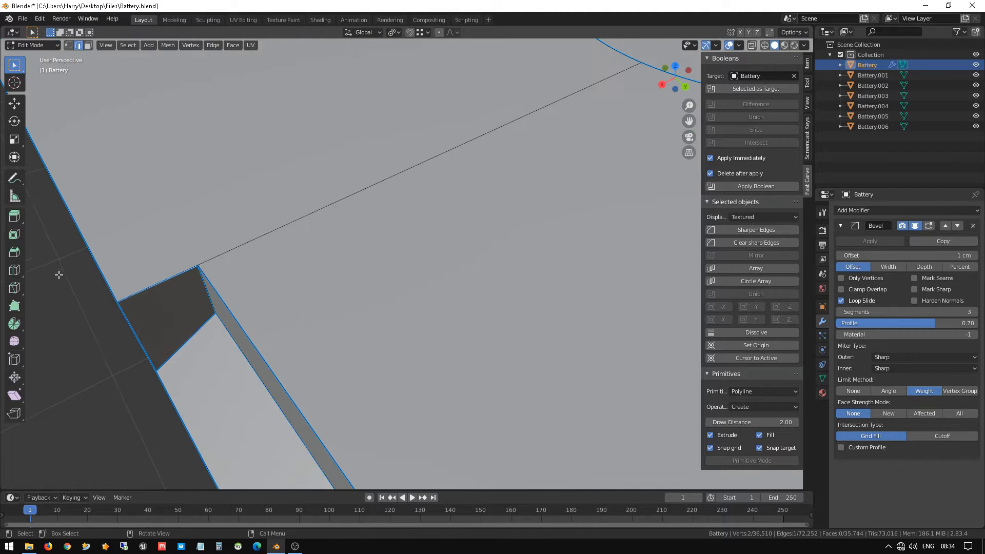
key(1)
click(118, 300)
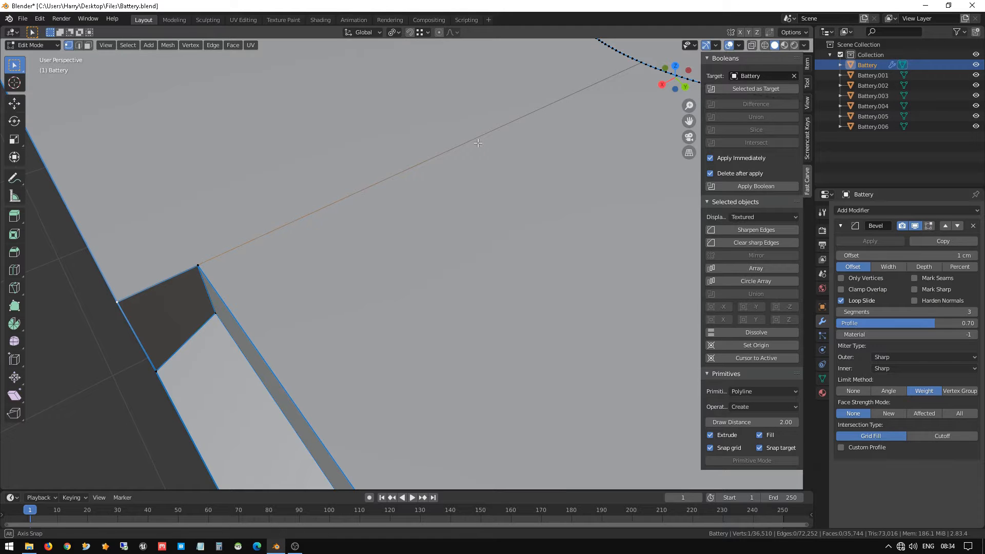
middle_drag(478, 148, 465, 150)
shift+middle_drag(558, 129, 362, 130)
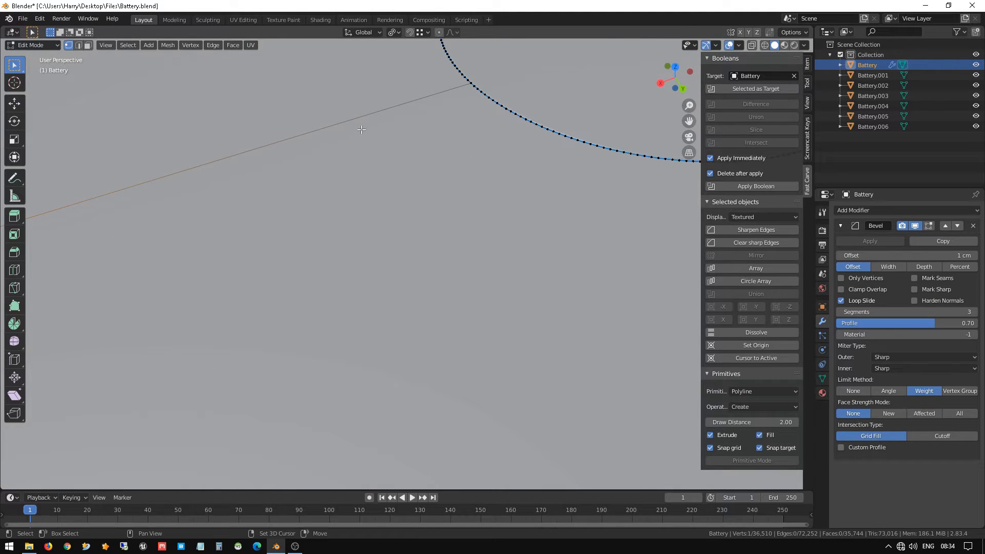
click(467, 88)
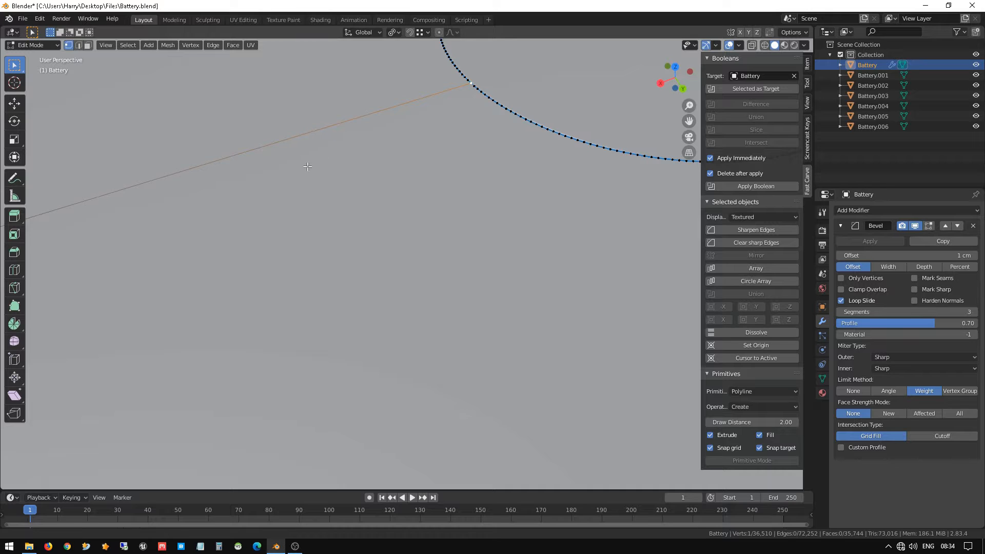
shift+middle_drag(309, 164, 596, 92)
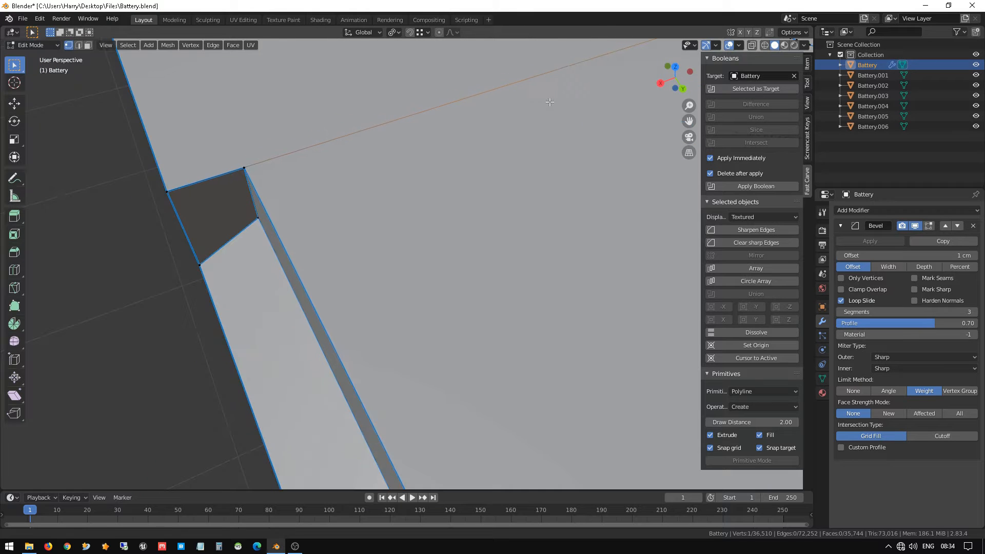
shift+click(167, 190)
right_click(316, 152)
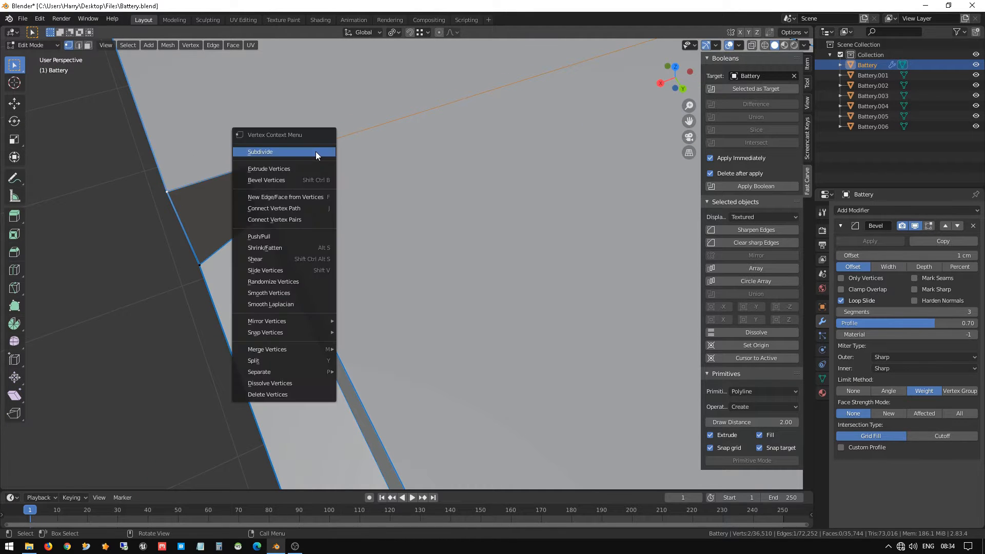
click(316, 152)
Merge the edge's midpoint vertex into the notch's inner corner vertex using At Last, and return to Object Mode
shift+middle_drag(316, 152, 401, 165)
click(449, 171)
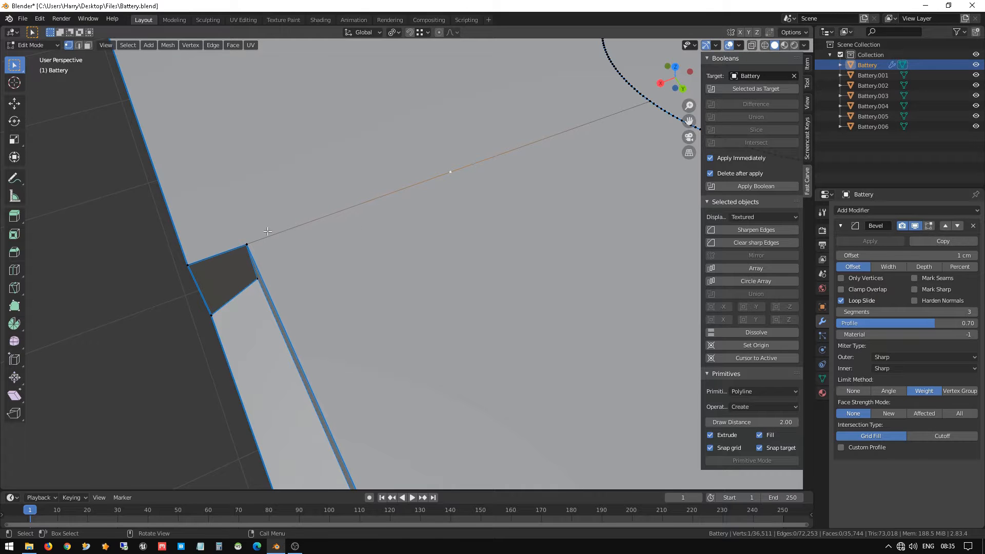
shift+click(247, 246)
middle_drag(247, 247, 296, 274)
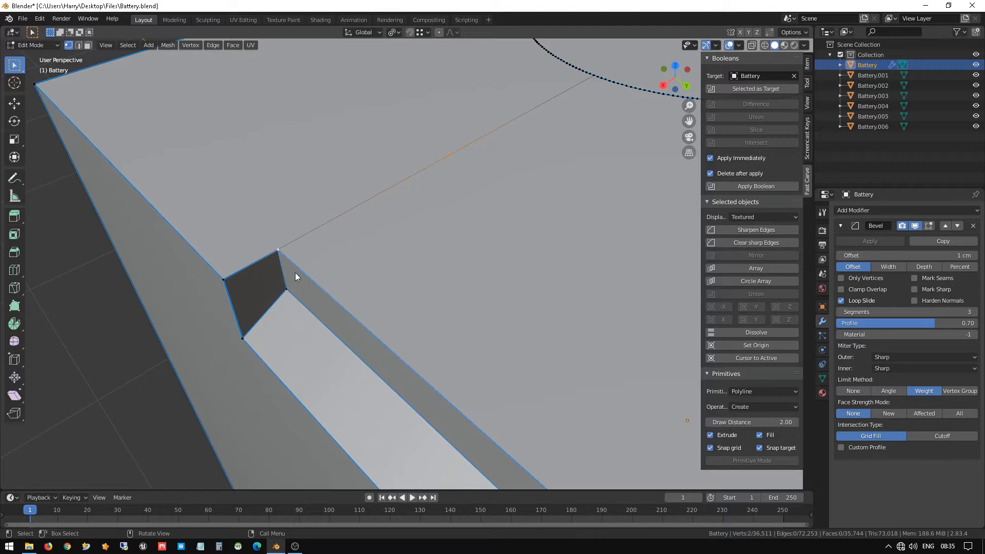
key(m)
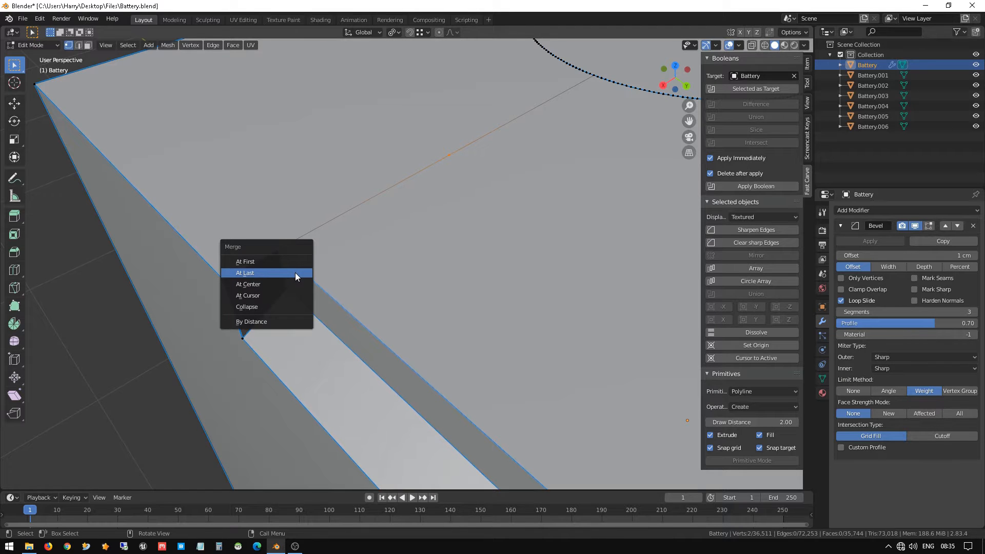
click(295, 273)
scroll(345, 238, down, 2)
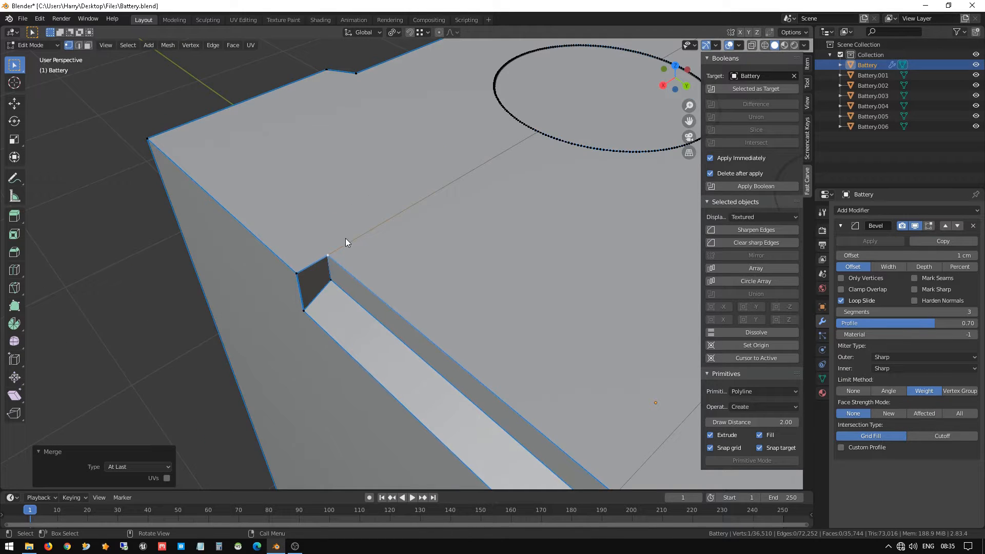
key(Tab)
Inspect the battery's top surface, notches and circular cut-outs from several angles for shading errors
middle_drag(476, 235, 452, 226)
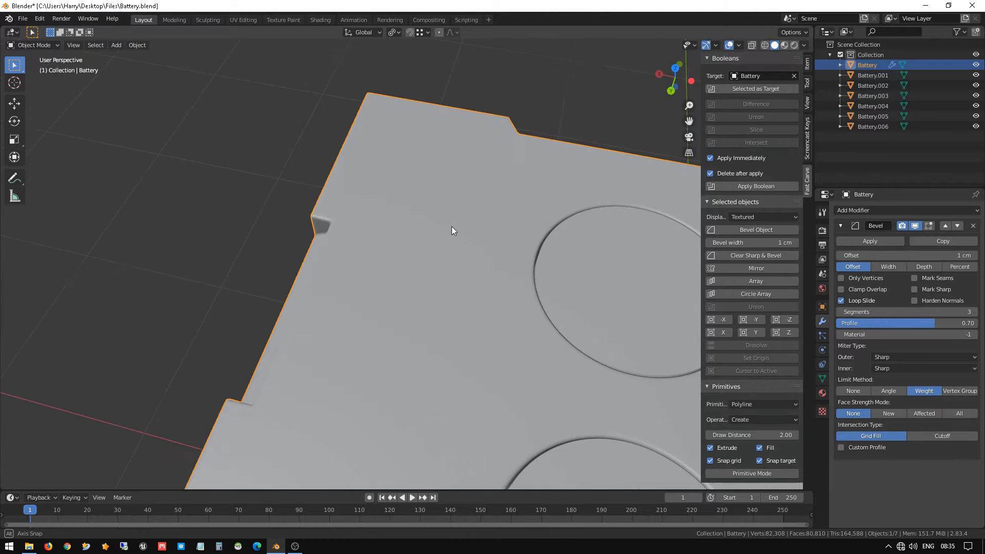
scroll(454, 229, down, 2)
middle_drag(445, 296, 263, 175)
scroll(282, 183, up, 2)
scroll(281, 184, down, 2)
middle_drag(532, 230, 486, 234)
scroll(457, 252, down, 2)
scroll(469, 241, up, 4)
scroll(433, 248, down, 3)
scroll(439, 254, up, 6)
scroll(439, 253, down, 3)
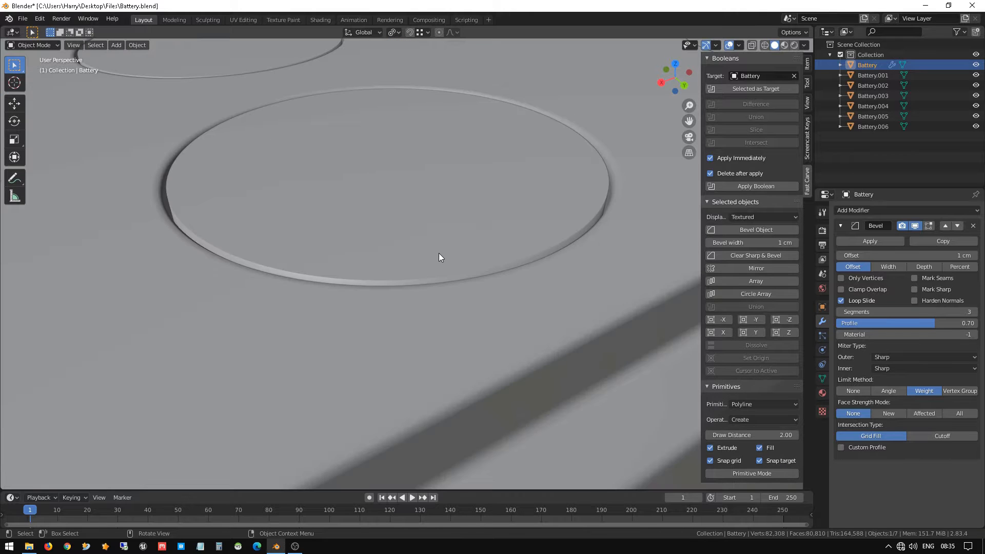
scroll(439, 254, down, 5)
mouse_move(438, 254)
middle_down()
mouse_move(466, 236)
mouse_move(402, 263)
mouse_move(401, 251)
mouse_move(335, 266)
mouse_move(345, 279)
mouse_move(438, 258)
middle_up()
scroll(462, 240, down, 4)
scroll(399, 251, up, 4)
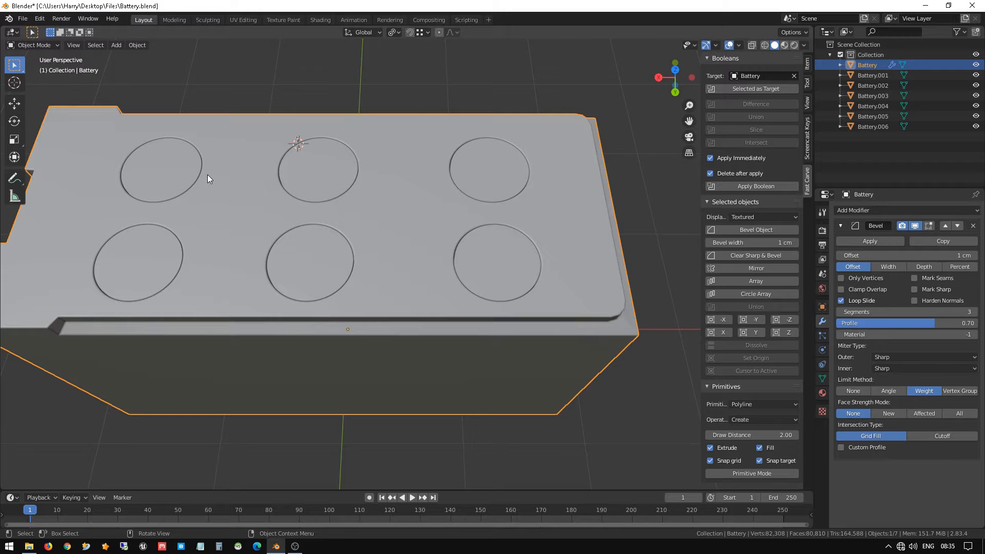
scroll(195, 295, down, 2)
middle_drag(159, 260, 244, 229)
middle_drag(267, 308, 363, 260)
Temporarily hide the battery body to view the six cylindrical caps inside it, and show it again
click(329, 159)
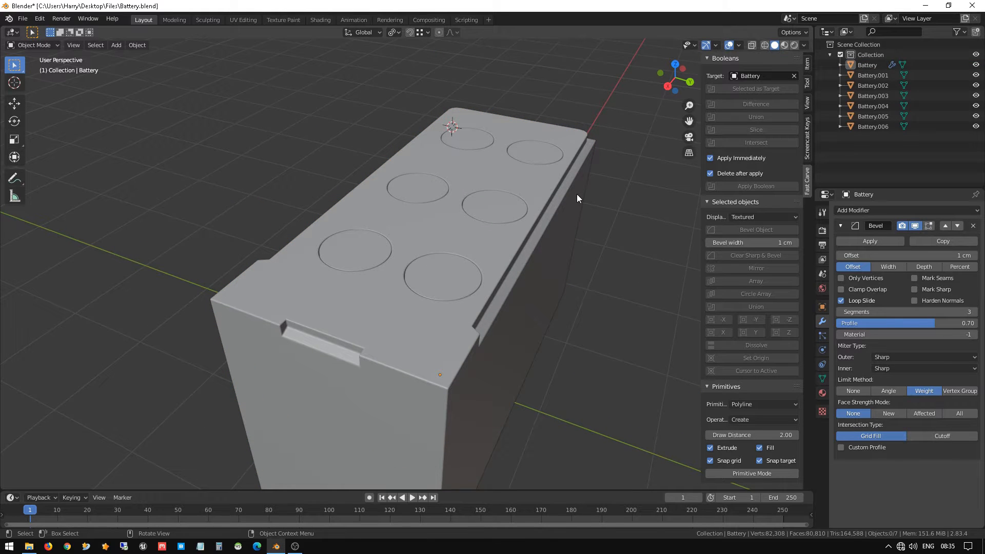
click(488, 221)
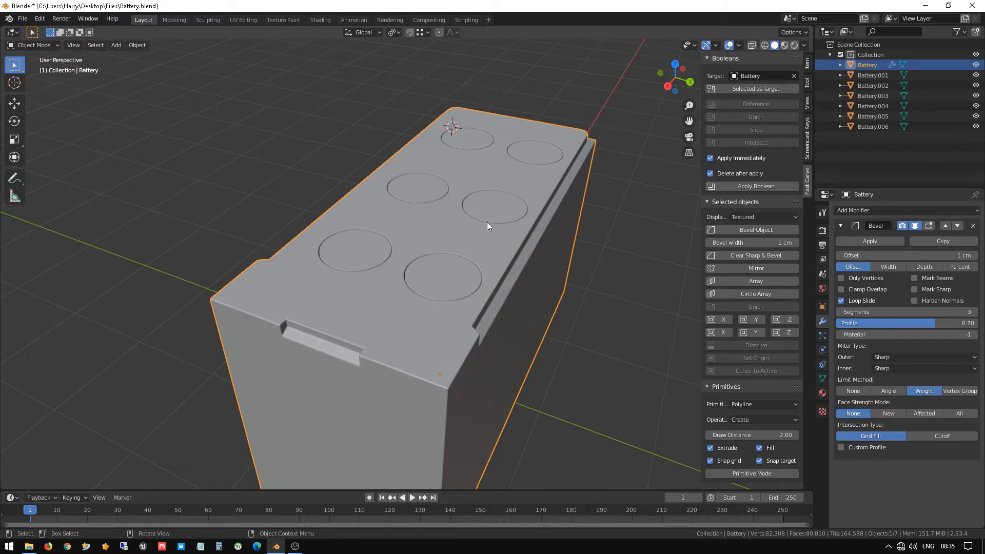
key(h)
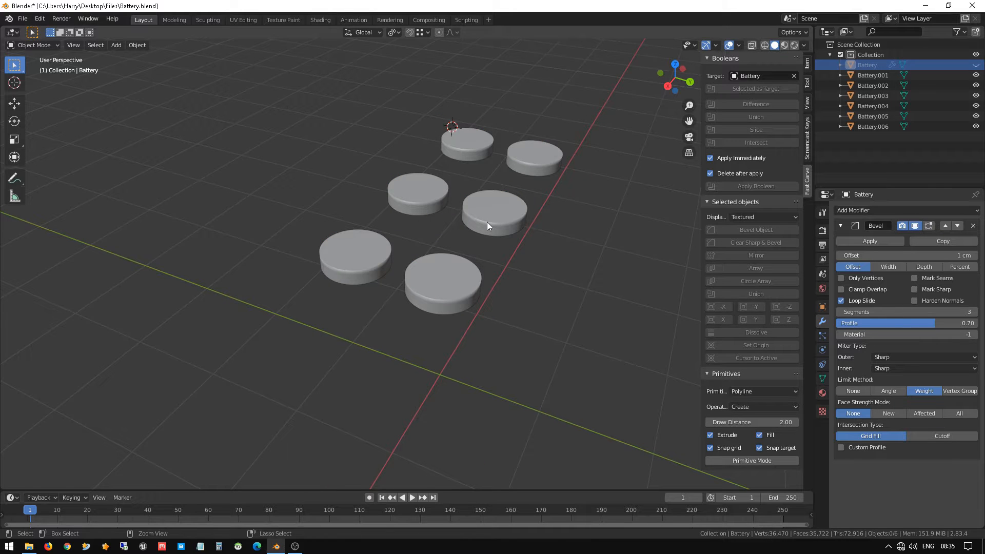
key(alt+h)
Hide all objects in the scene, including the battery body and its six caps
key(a)
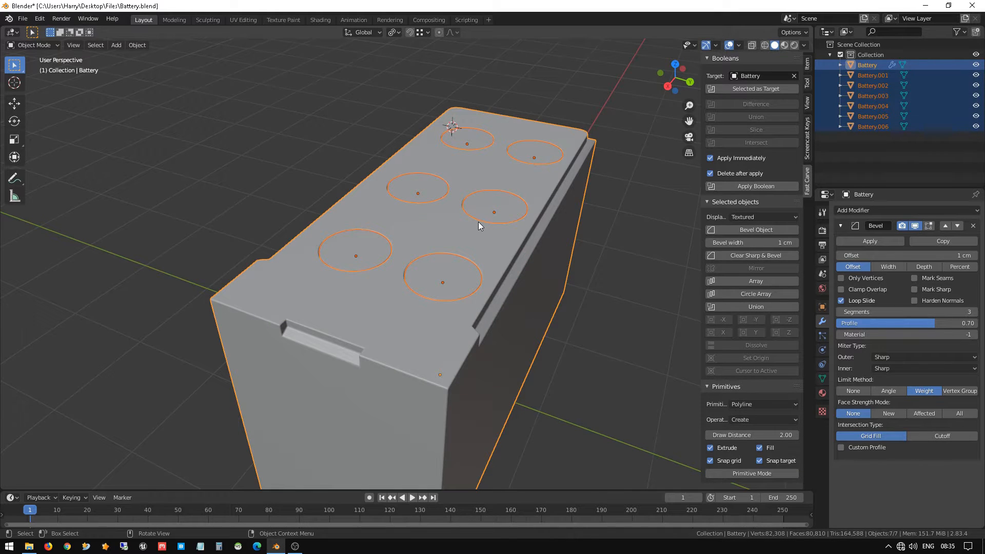
key(h)
middle_drag(488, 252, 430, 229)
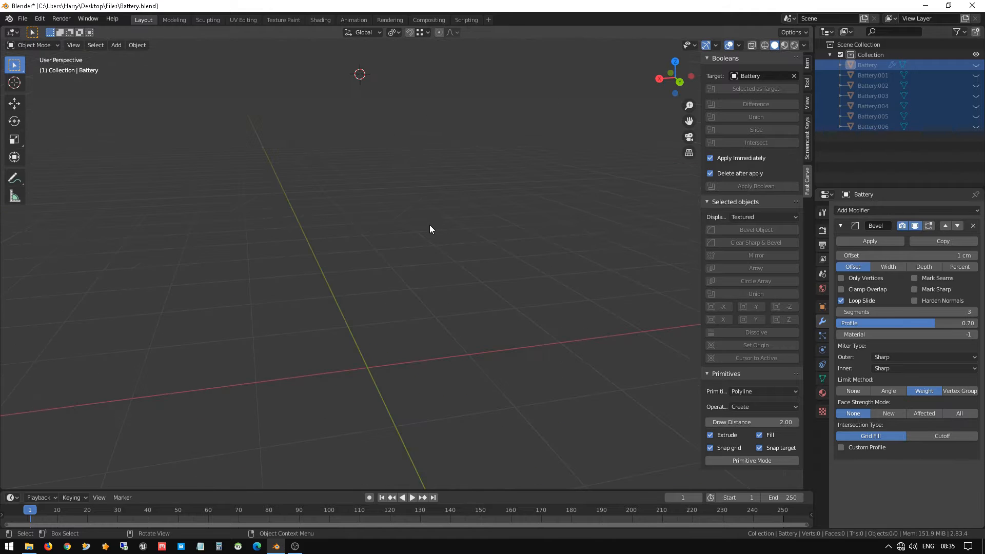
Switch to the front orthographic view and snap the 3D cursor to the world origin
key(KP_1)
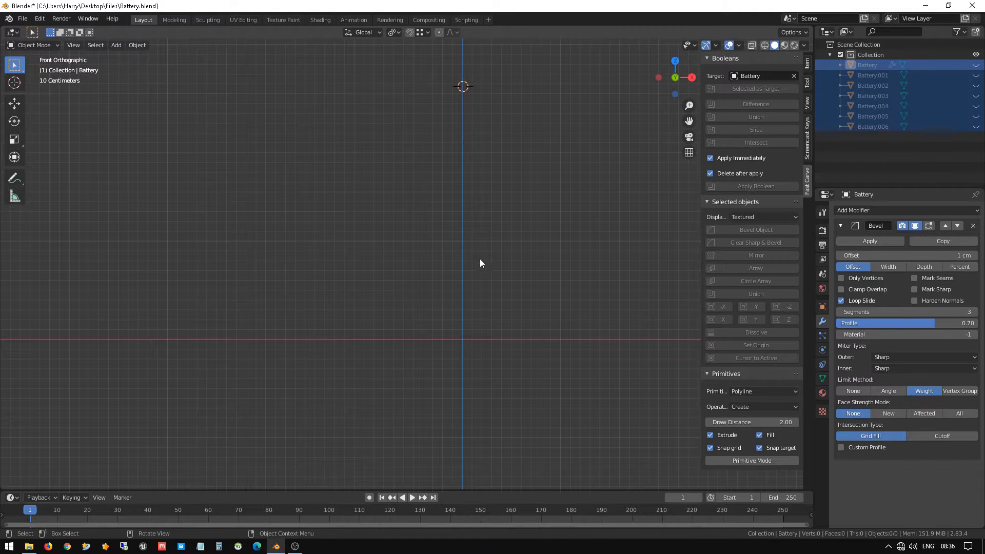
middle_drag(461, 276, 422, 273)
key(KP_1)
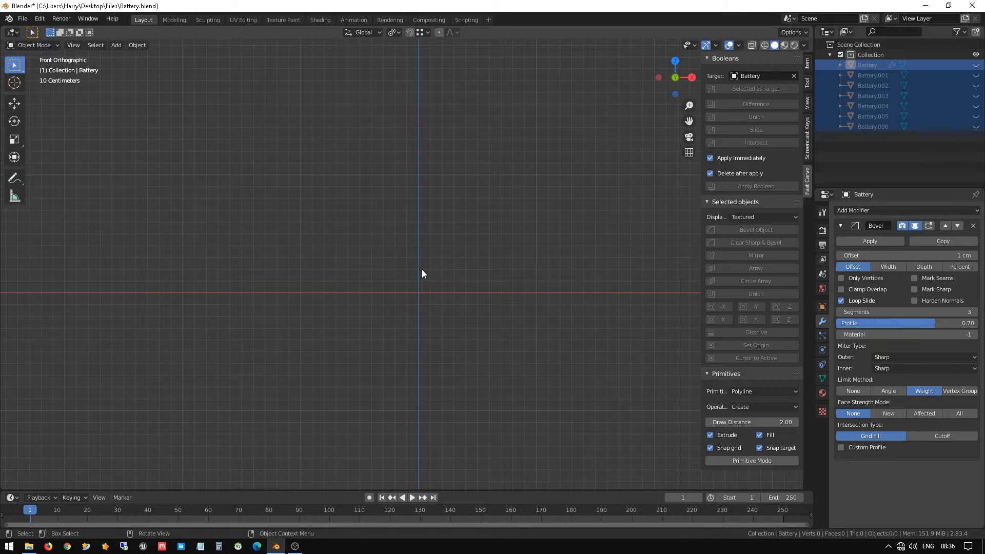
key(shift+s)
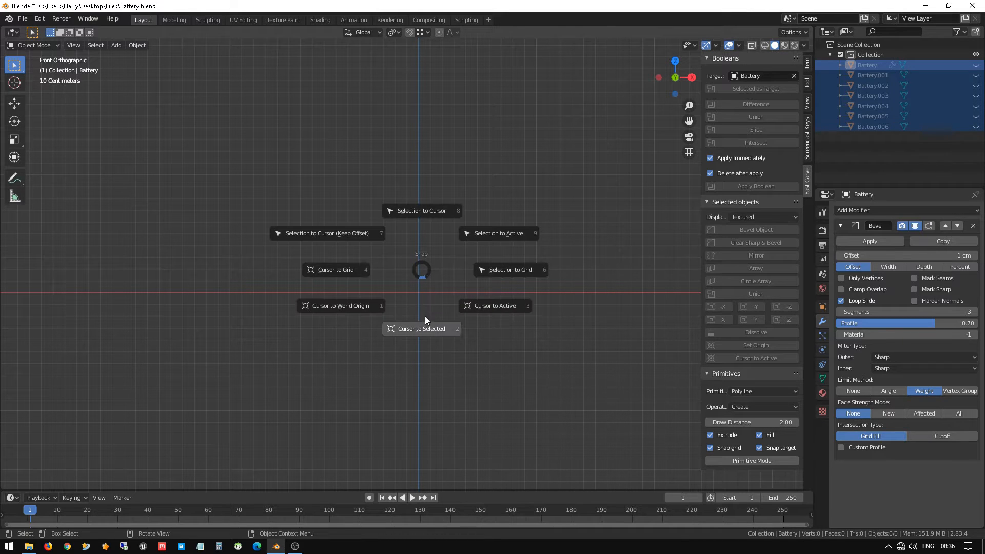
click(333, 308)
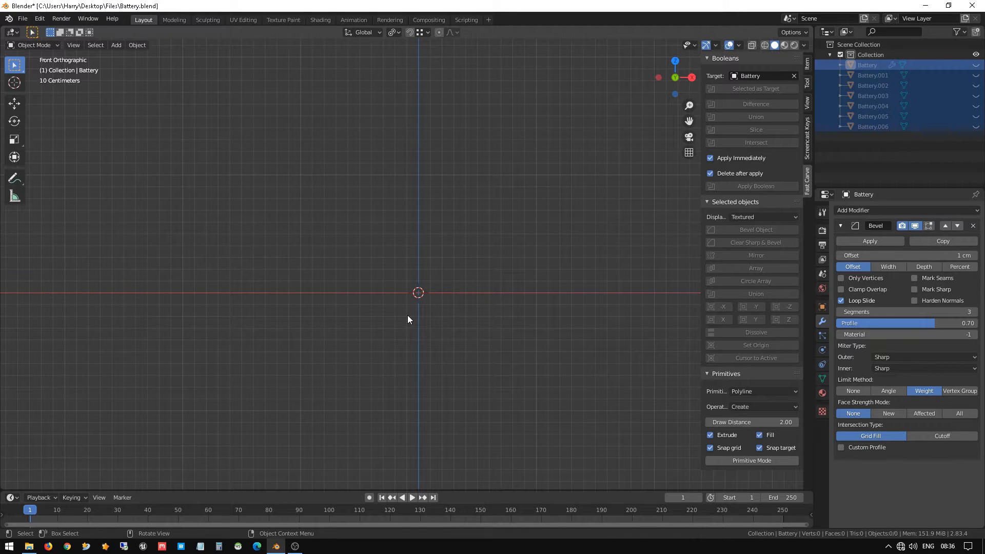
Add a mesh plane at the world origin
scroll(430, 328, up, 3)
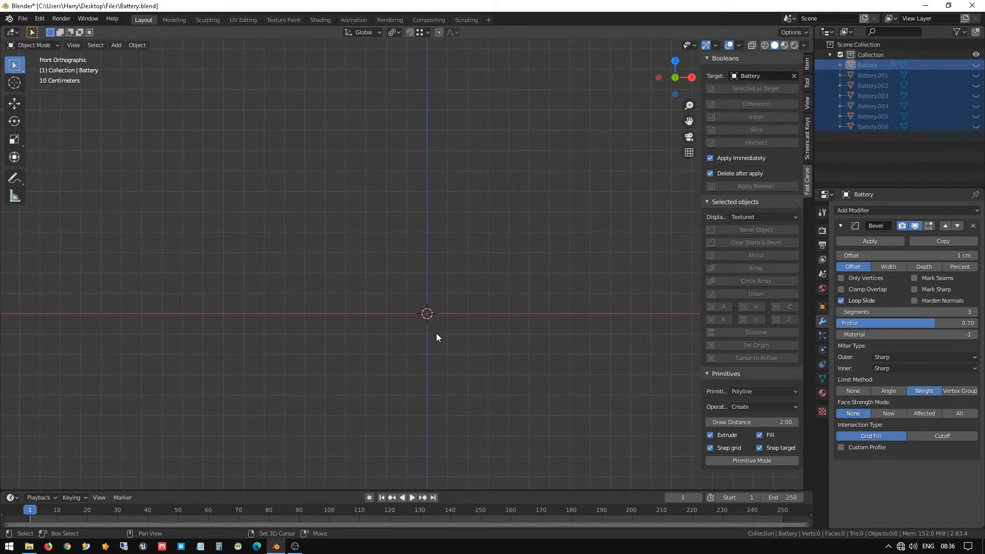
shift+middle_drag(476, 346, 439, 284)
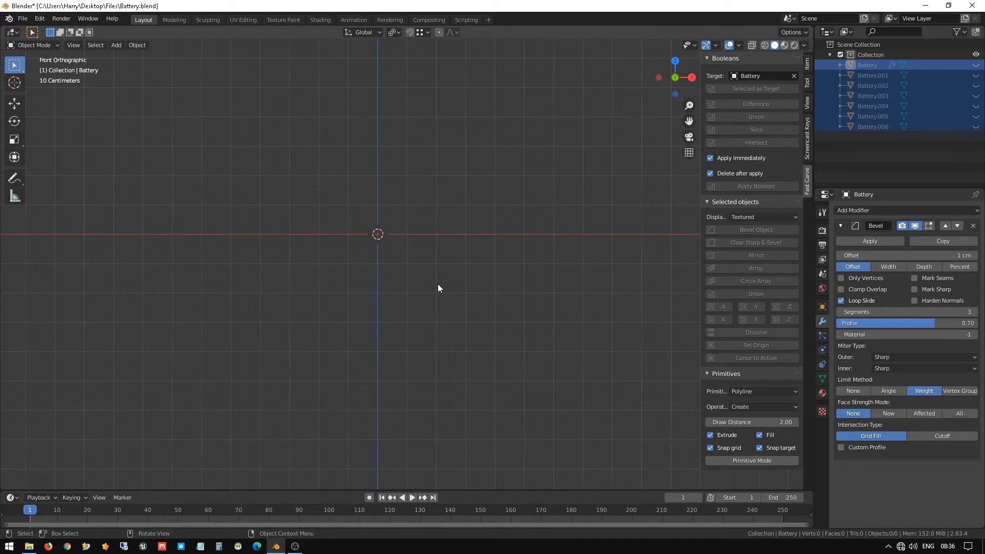
key(shift+a)
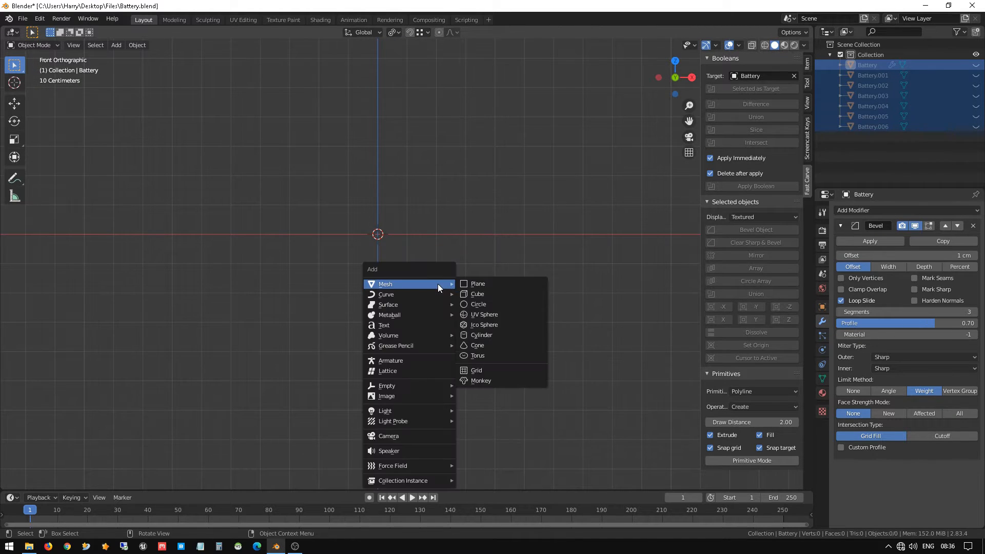
click(480, 283)
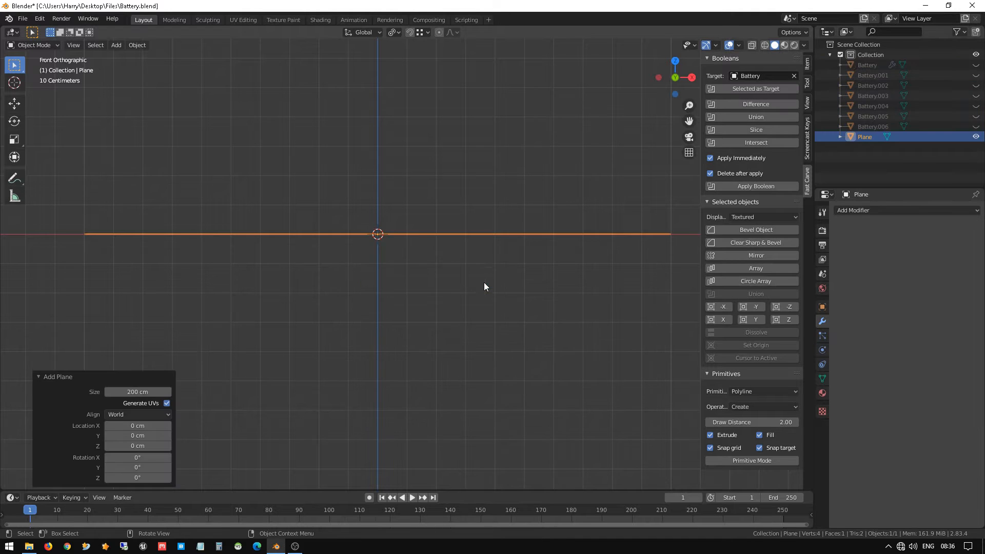
Edit the plane's mesh and delete three of its corner vertices, keeping only the front corner on the positive X side
middle_drag(484, 284, 407, 252)
scroll(403, 253, down, 3)
click(314, 214)
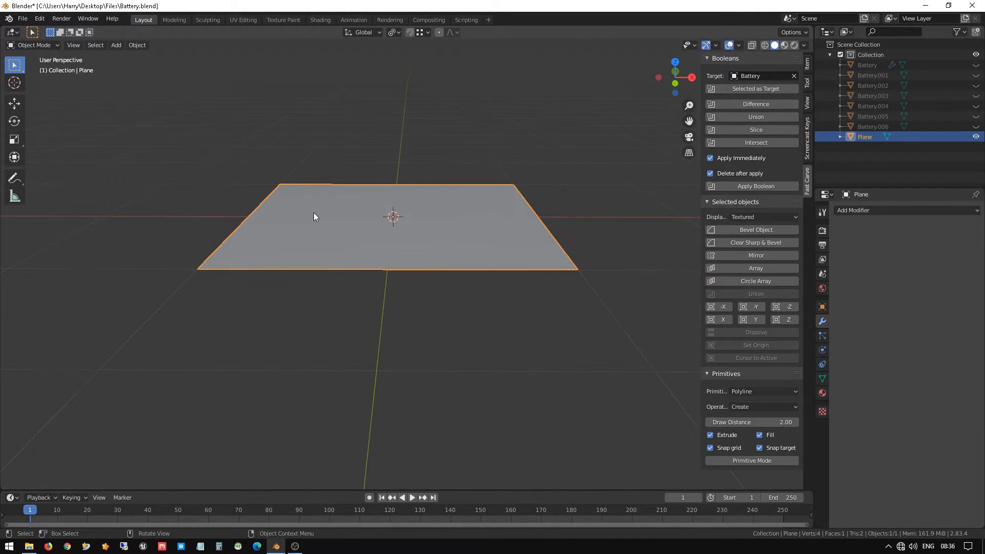
key(Tab)
click(245, 160)
drag(234, 156, 317, 333)
shift+click(199, 269)
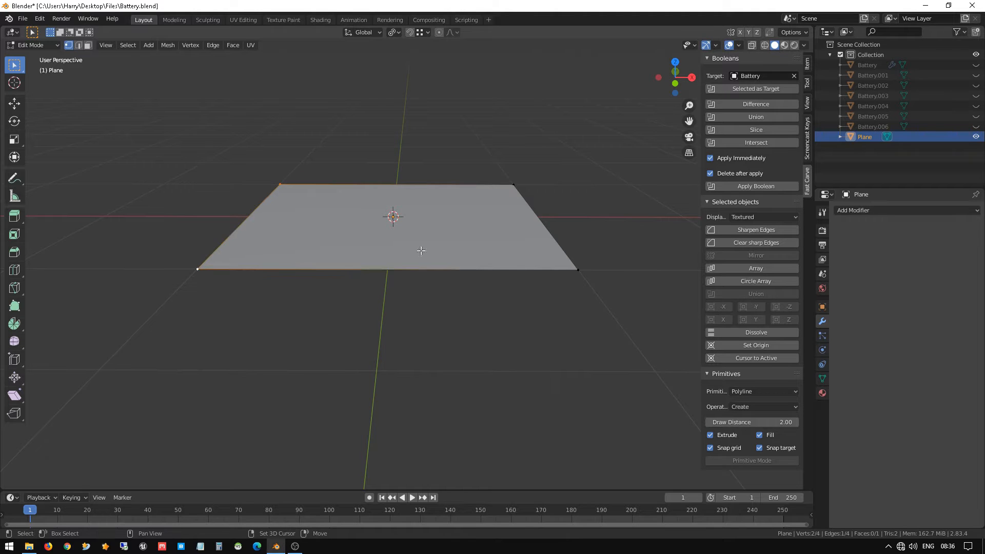
shift+click(495, 185)
key(x)
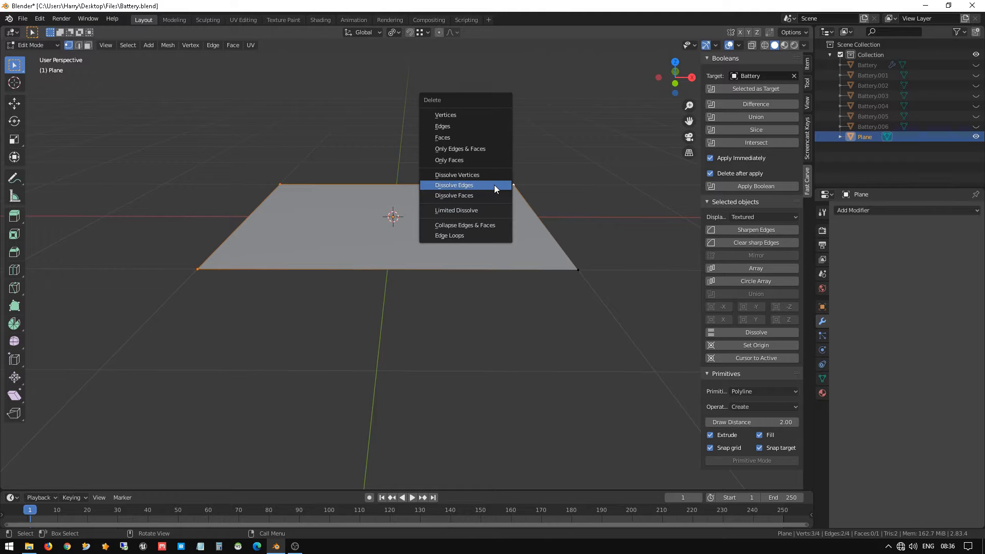
click(481, 115)
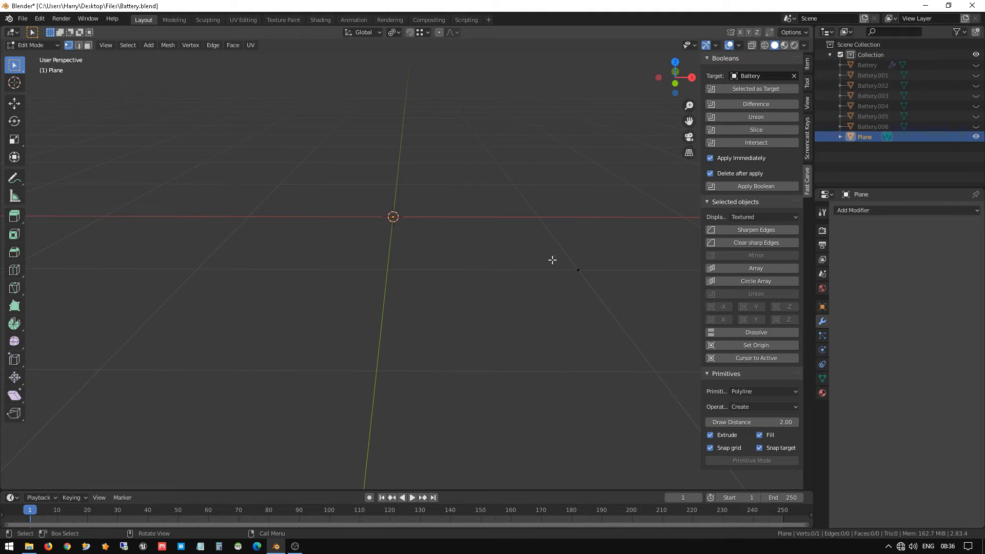
Select the plane's one remaining vertex and display its transform values
click(577, 262)
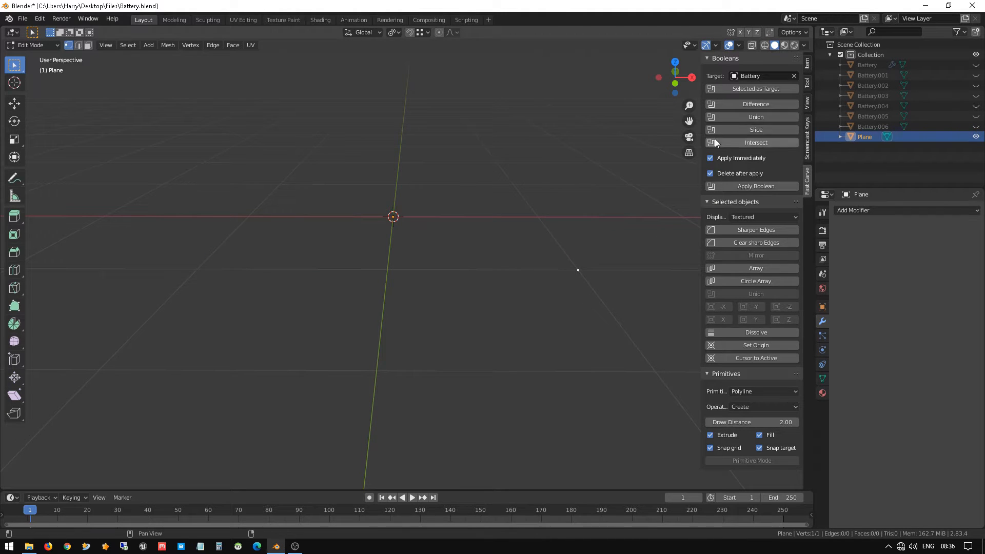
click(808, 62)
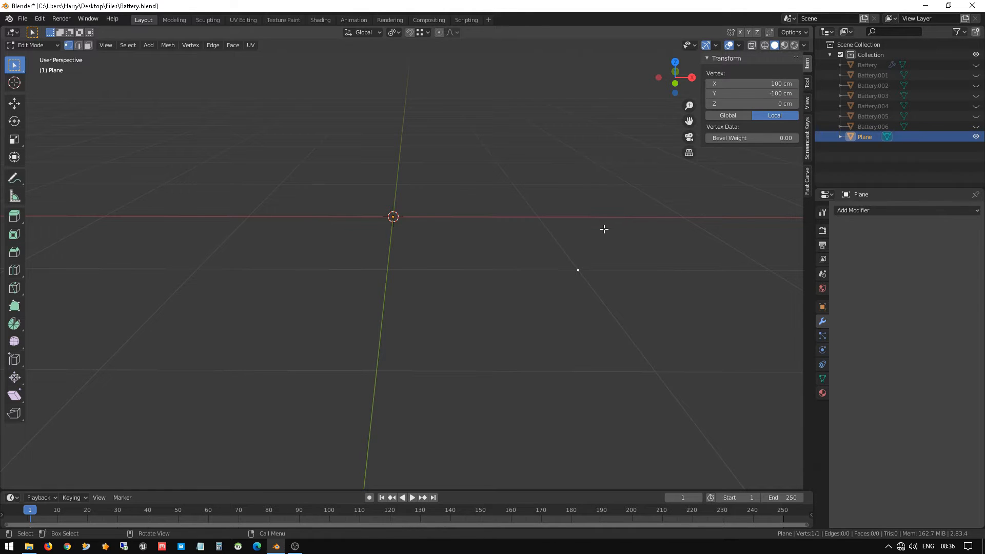
click(808, 82)
click(807, 66)
In the front orthographic view, extrude the selected vertex about 9.3 cm upward along Z
key(KP_1)
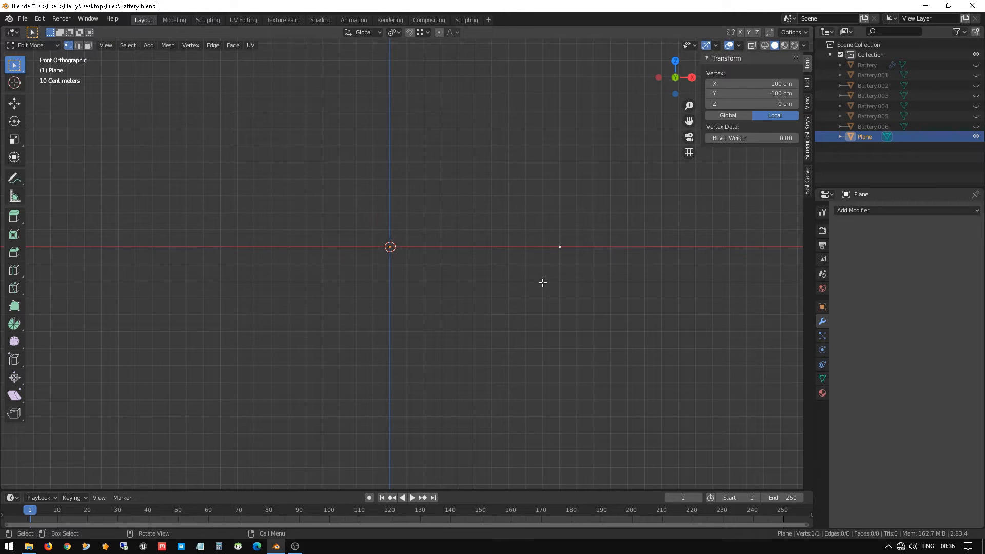
key(KP_Decimal)
scroll(426, 231, up, 3)
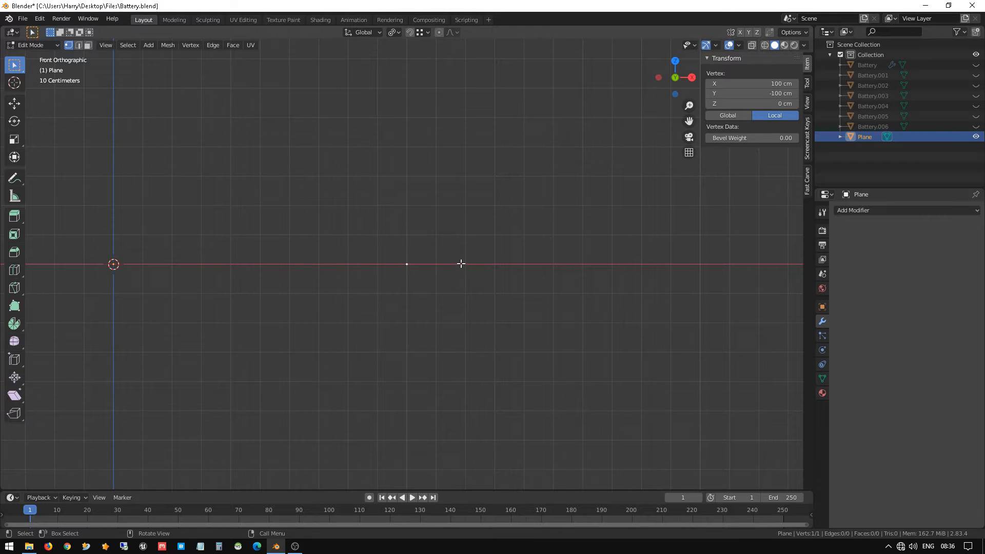
key(e)
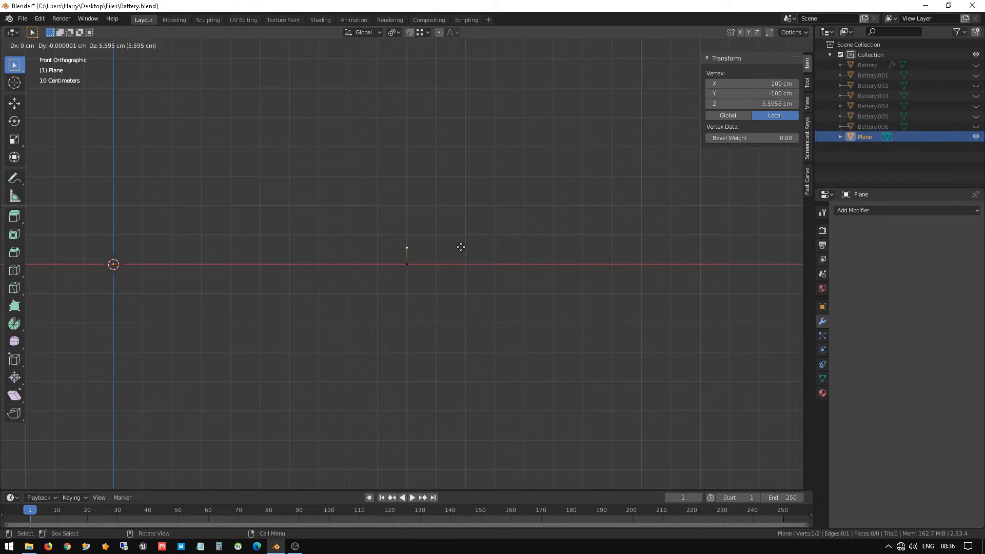
key(z)
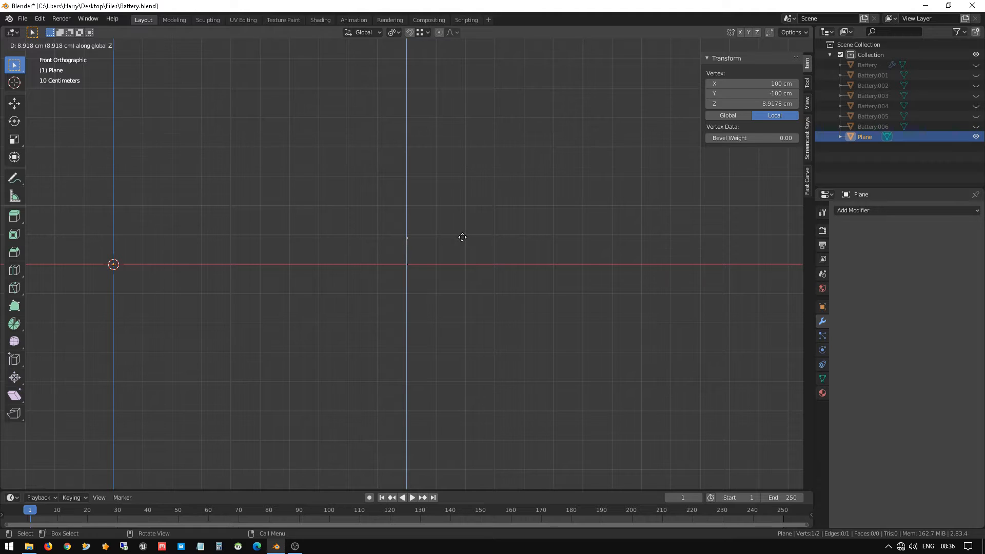
click(462, 236)
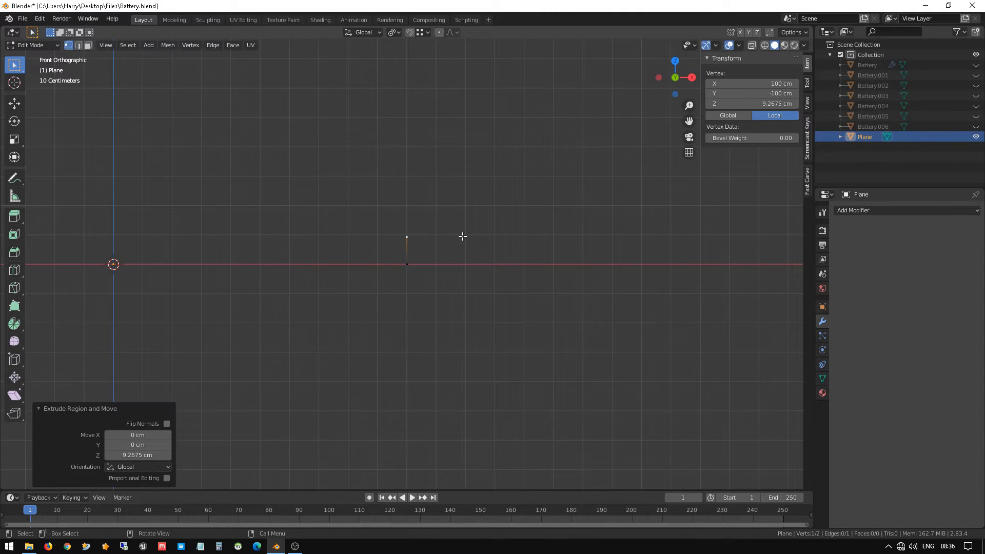
Shift the upper vertex about 2.6 cm along X and extrude another vertex from it, about 15.4 cm in X and 4.7 cm in Z
key(g)
key(x)
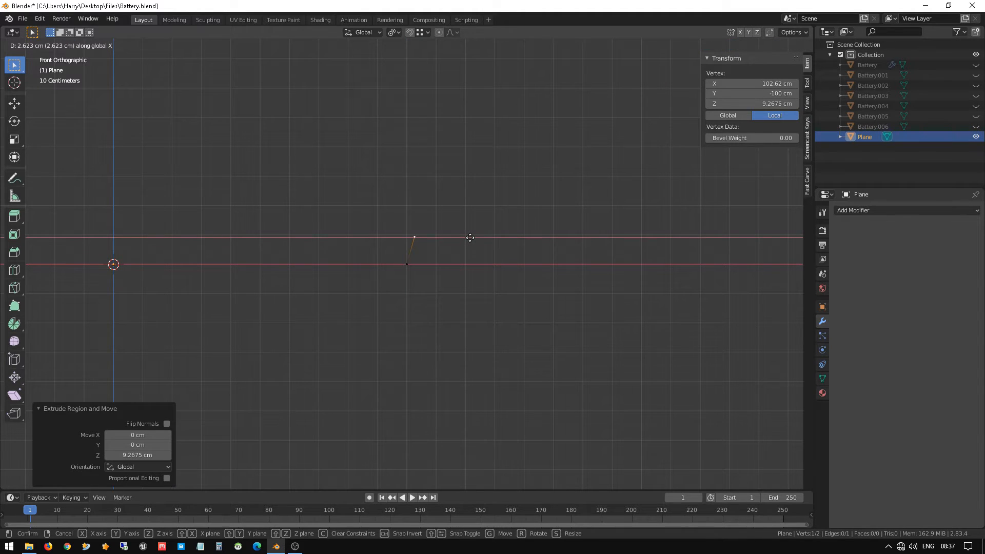
click(470, 237)
key(e)
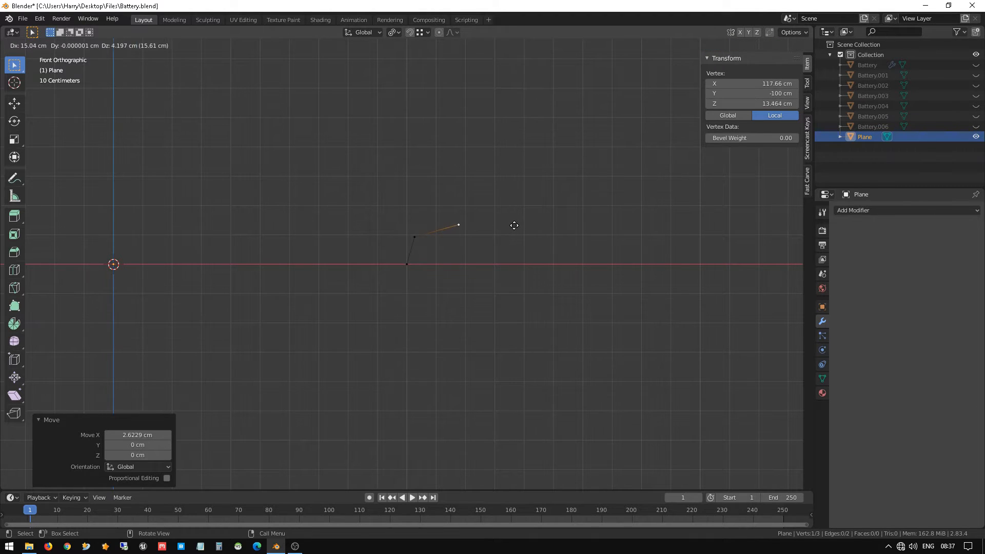
click(515, 223)
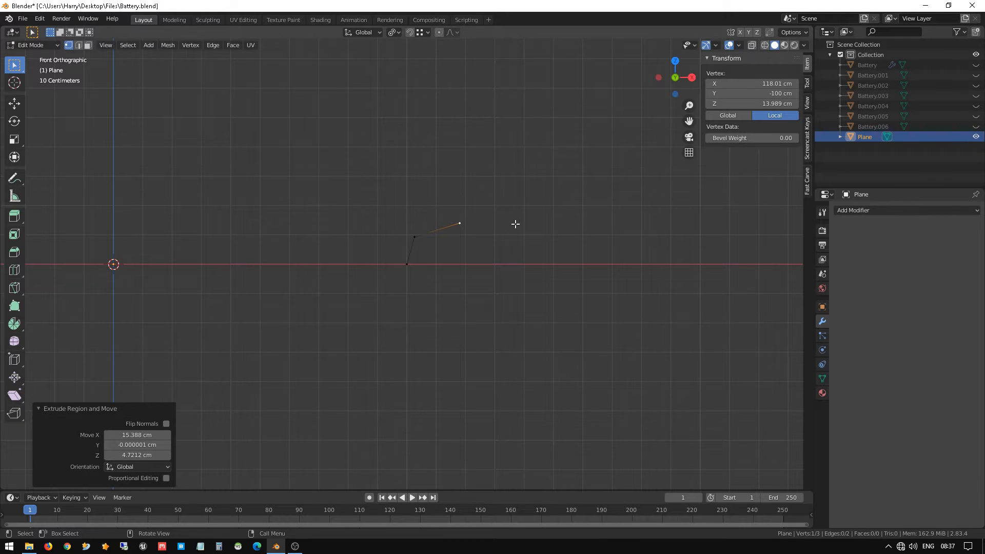
middle_drag(450, 244, 463, 259)
key(KP_1)
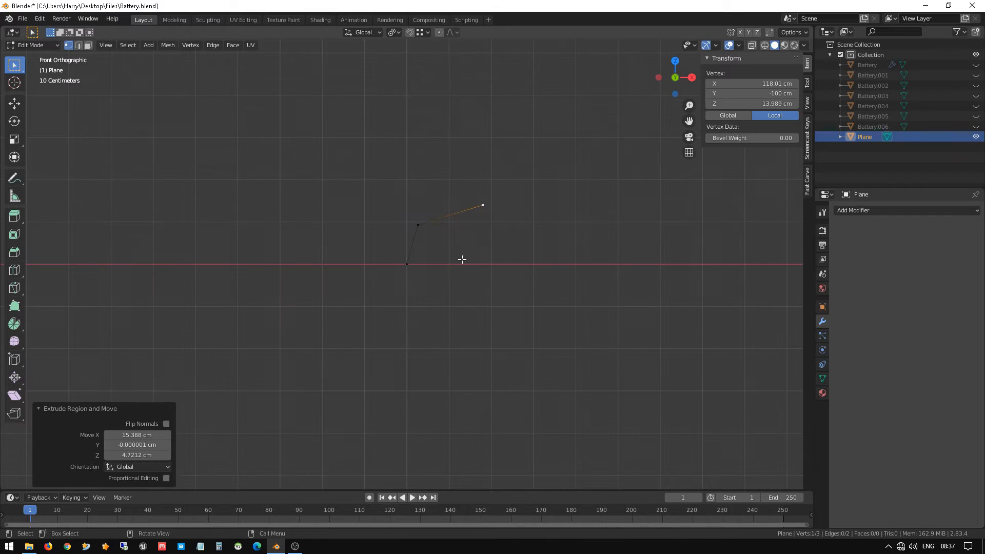
shift+middle_drag(517, 202, 506, 210)
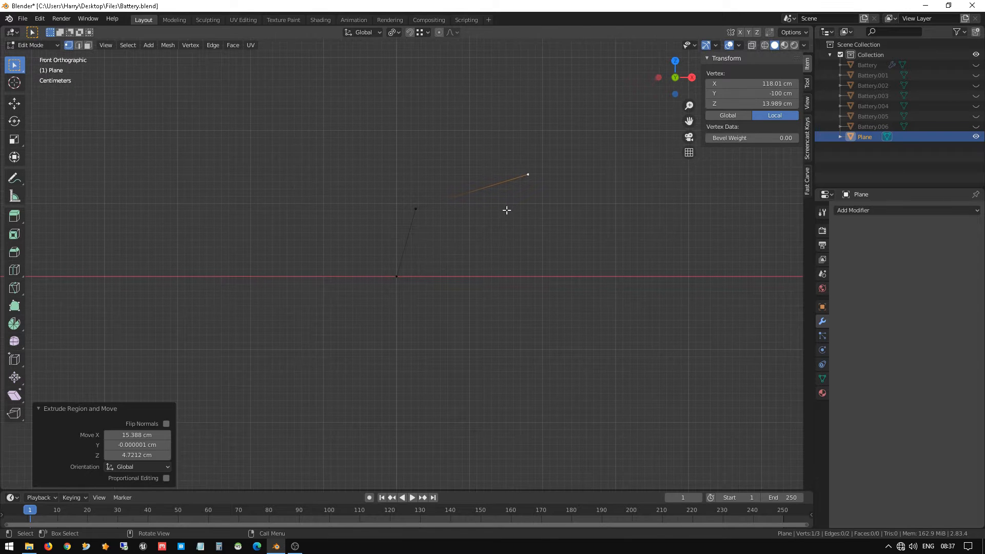
click(421, 213)
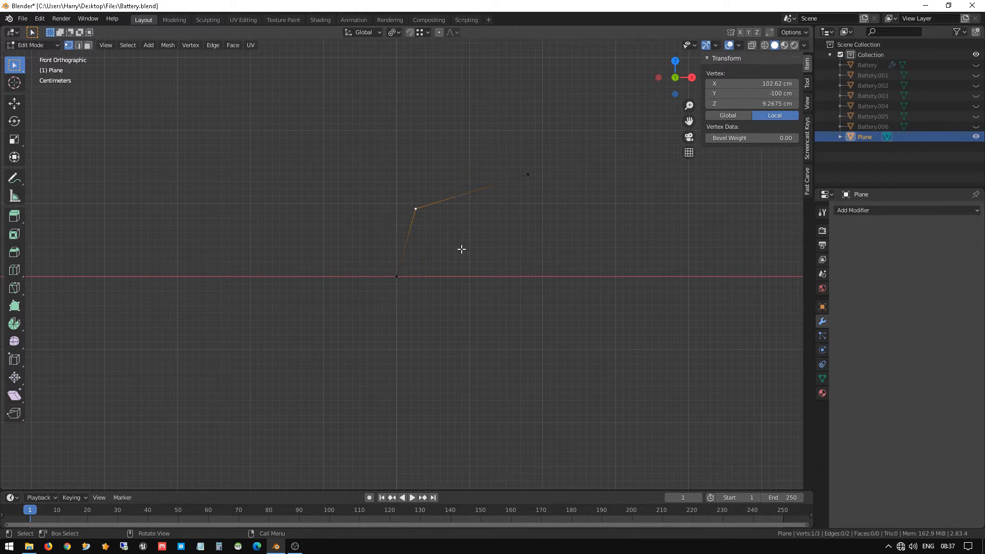
scroll(461, 249, up, 1)
key(ctrl+b)
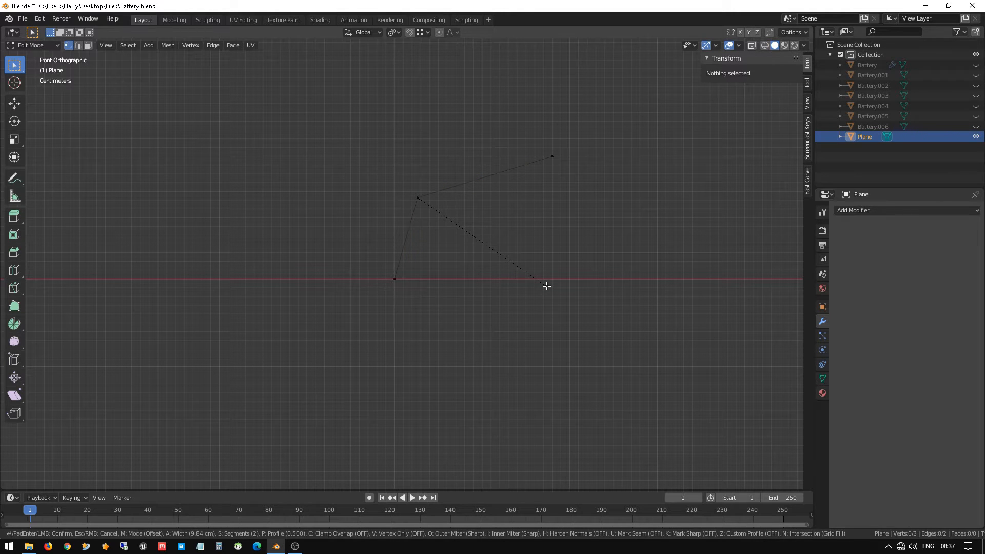
right_click(669, 327)
scroll(491, 236, down, 1)
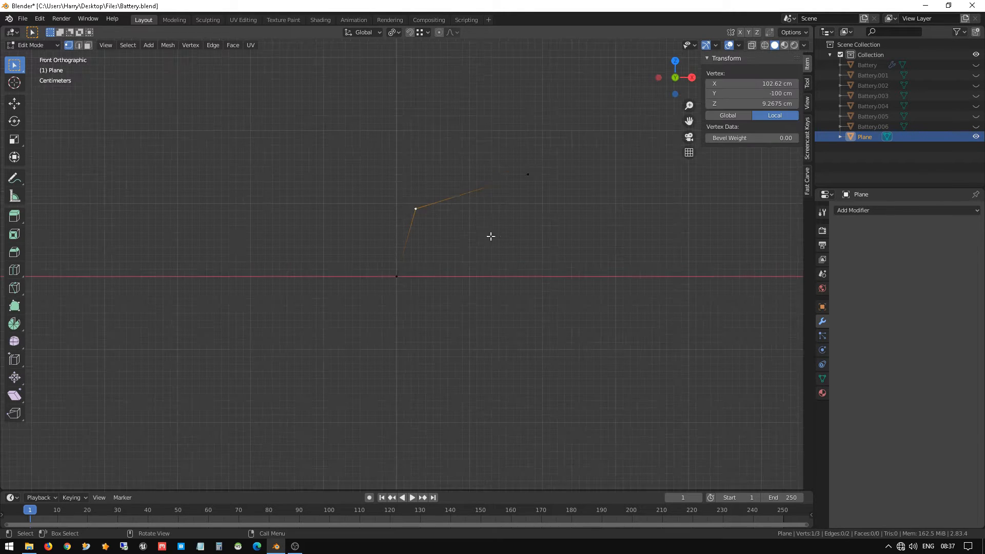
Select all three profile vertices and extrude them about 12.5 cm along Y to form two connected faces
middle_drag(491, 237, 556, 245)
click(468, 170)
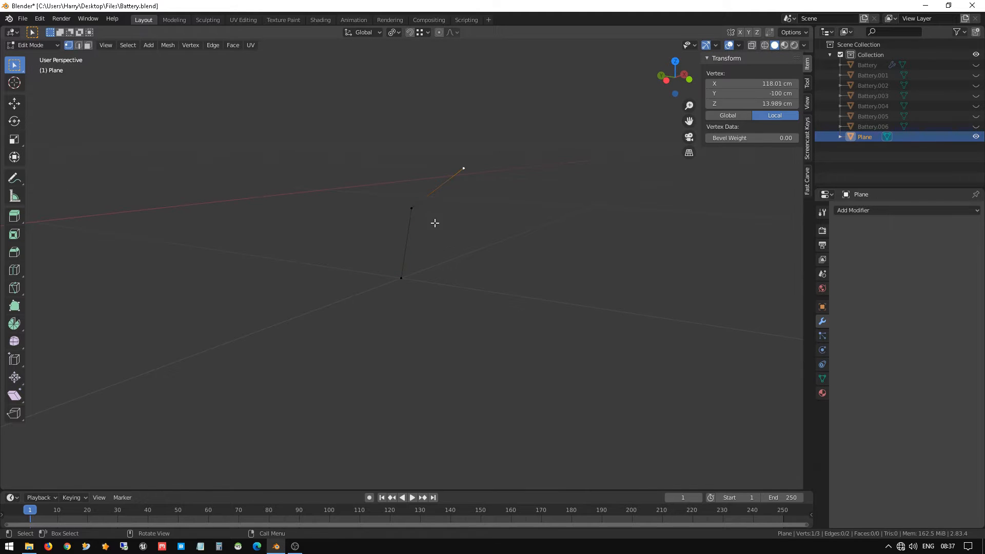
shift+click(413, 213)
shift+click(403, 281)
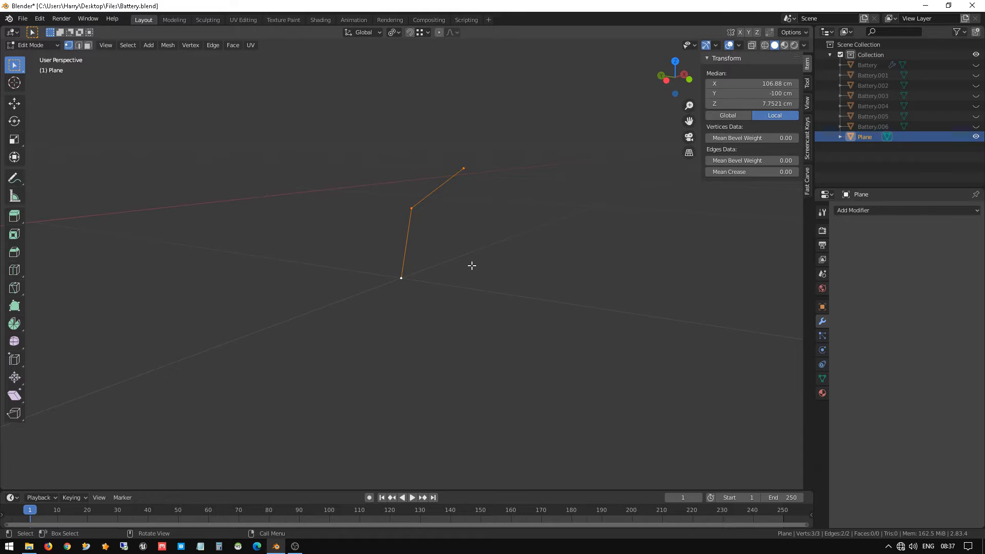
key(e)
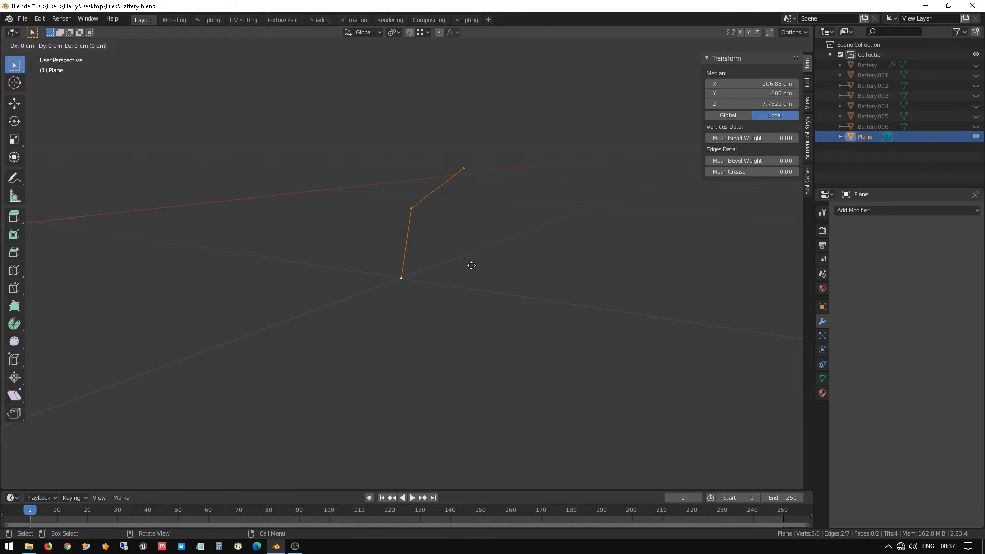
key(y)
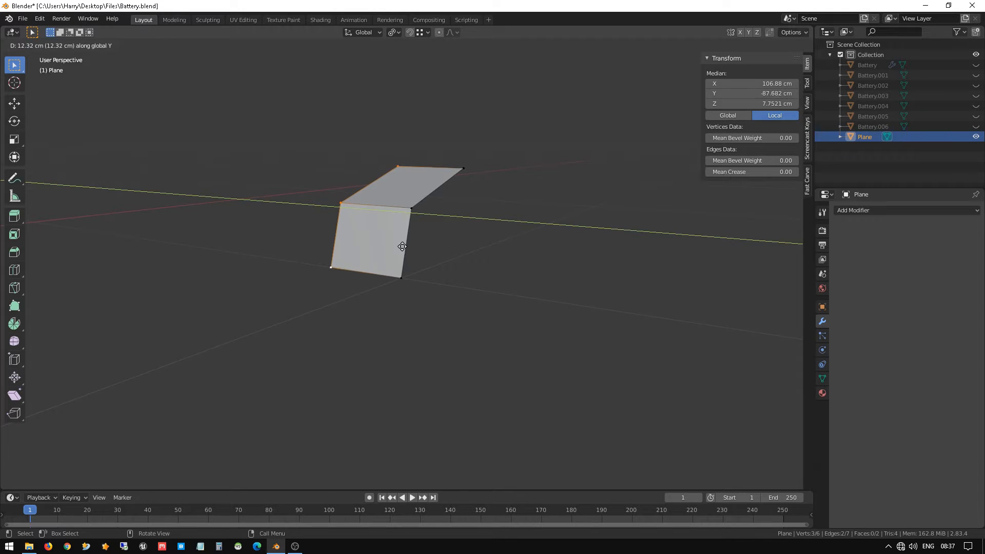
click(401, 246)
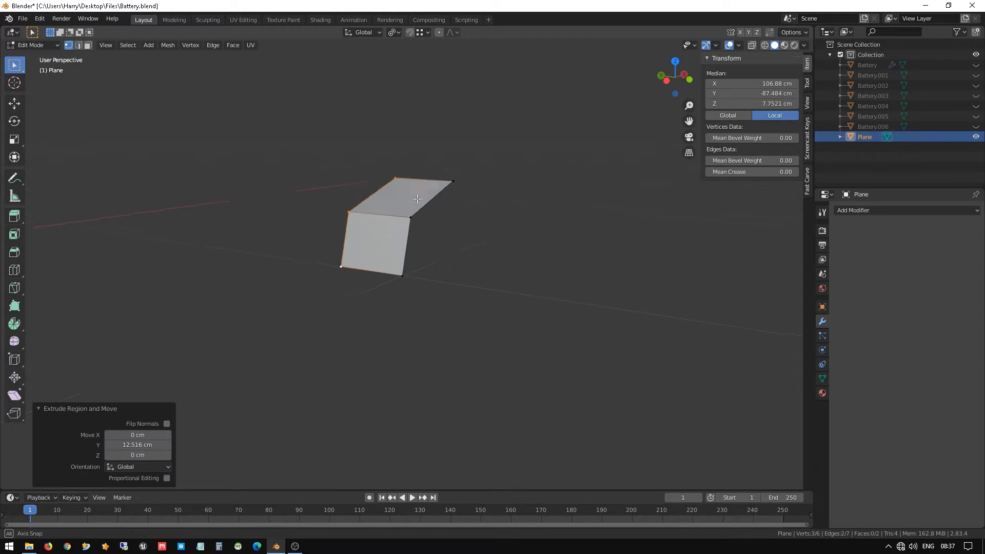
Add a single loop cut across the sloped upper face, slid toward the fold with a factor of about 0.526
middle_drag(446, 193, 401, 223)
middle_drag(465, 204, 430, 226)
scroll(349, 213, up, 1)
shift+middle_drag(349, 213, 414, 240)
scroll(444, 226, up, 1)
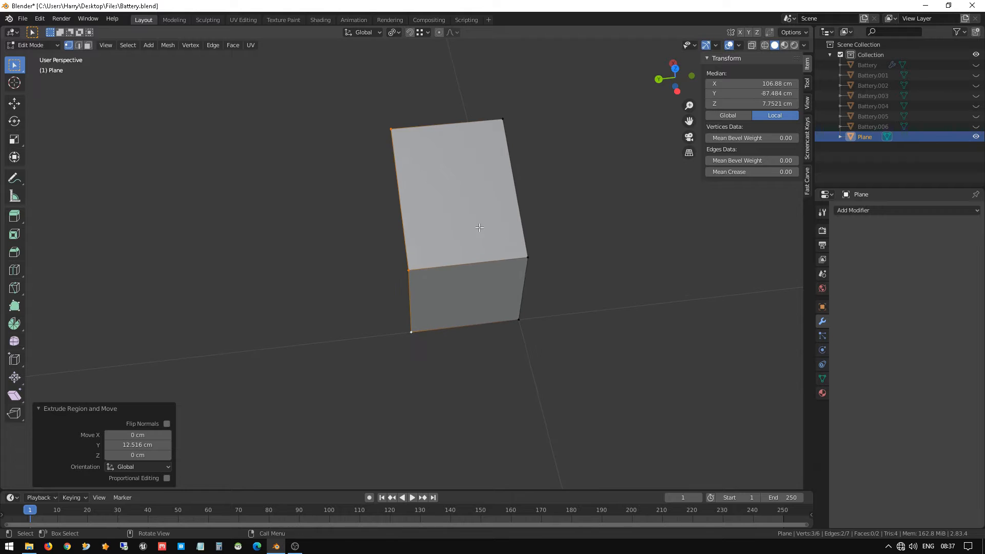
key(ctrl+r)
click(407, 227)
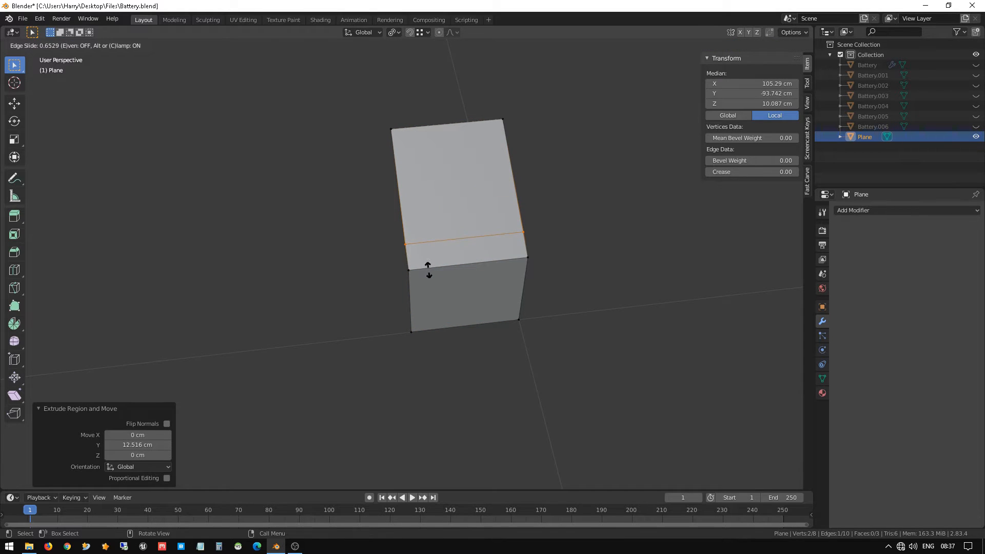
click(430, 261)
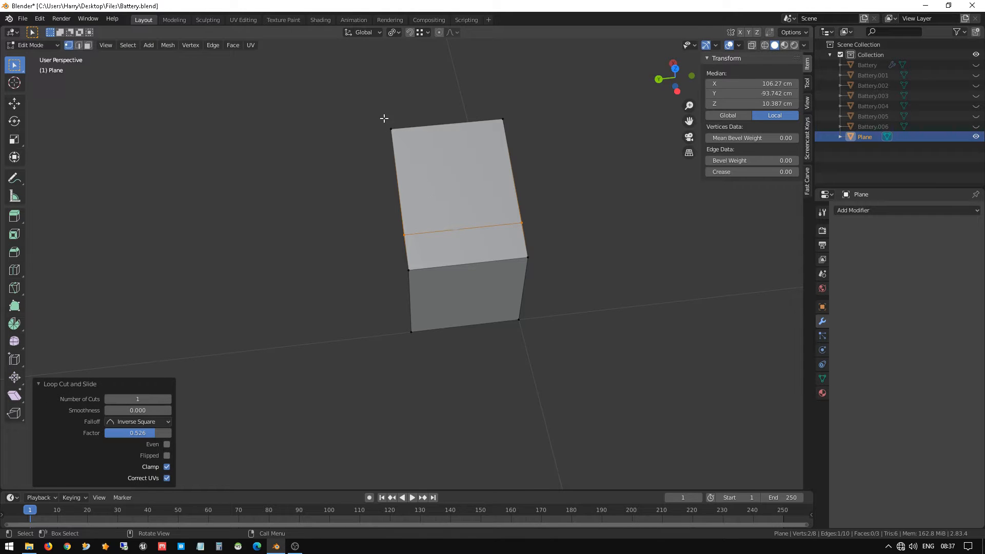
Scale the upper face's outer end edge to about 0.652 along Y to taper the face
drag(369, 110, 534, 143)
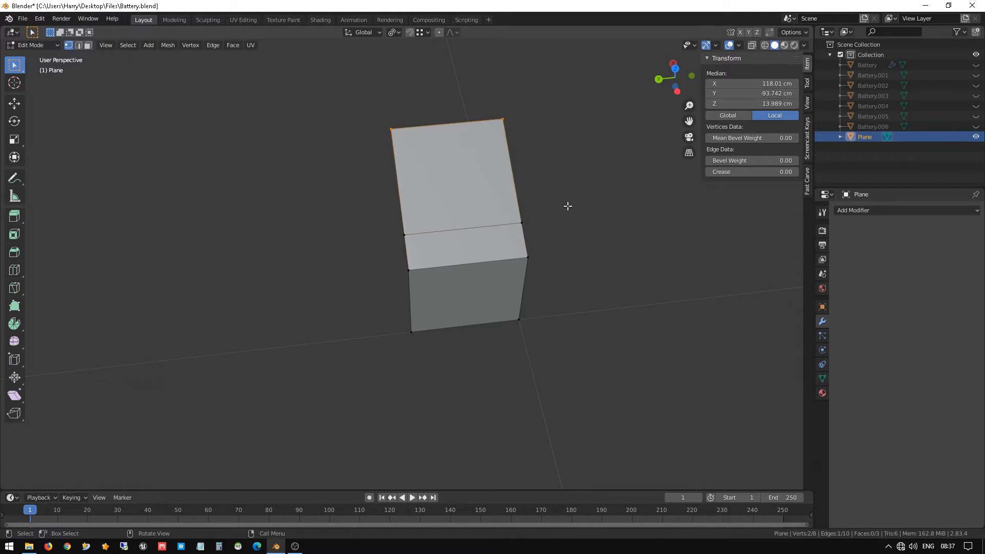
key(s)
key(x)
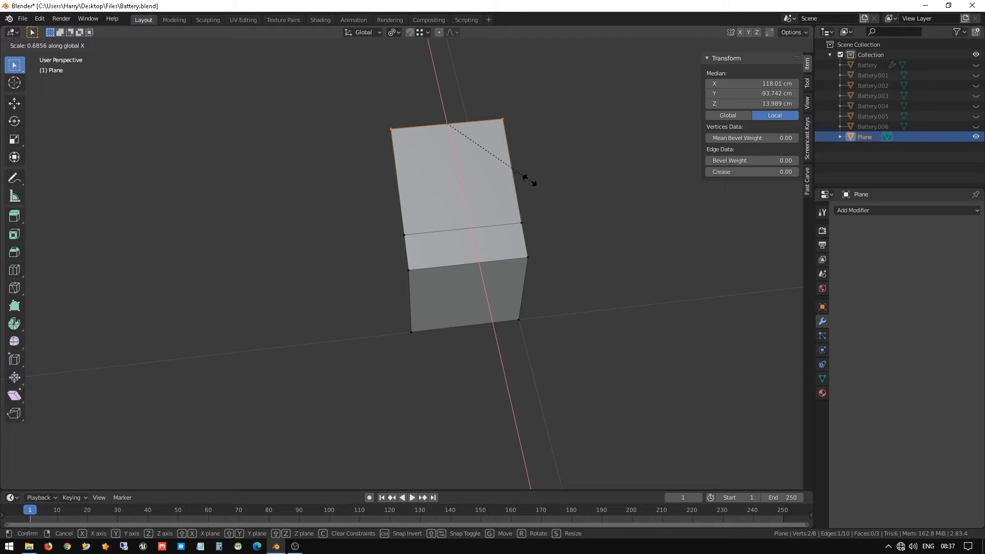
key(y)
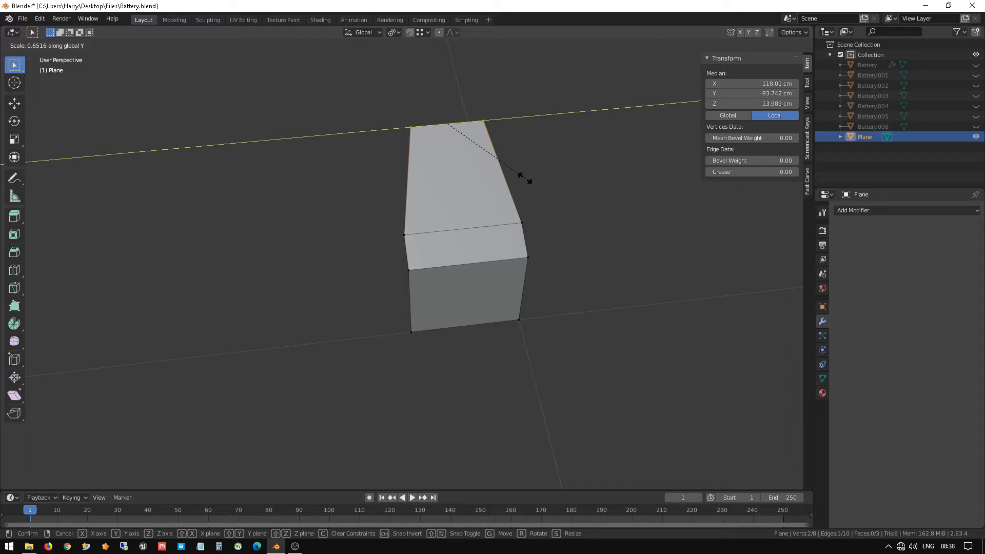
click(525, 178)
Add a loop cut across the tapered face, slid toward the first cut by about 0.664, and scale it to about 0.818 along Y
key(ctrl+r)
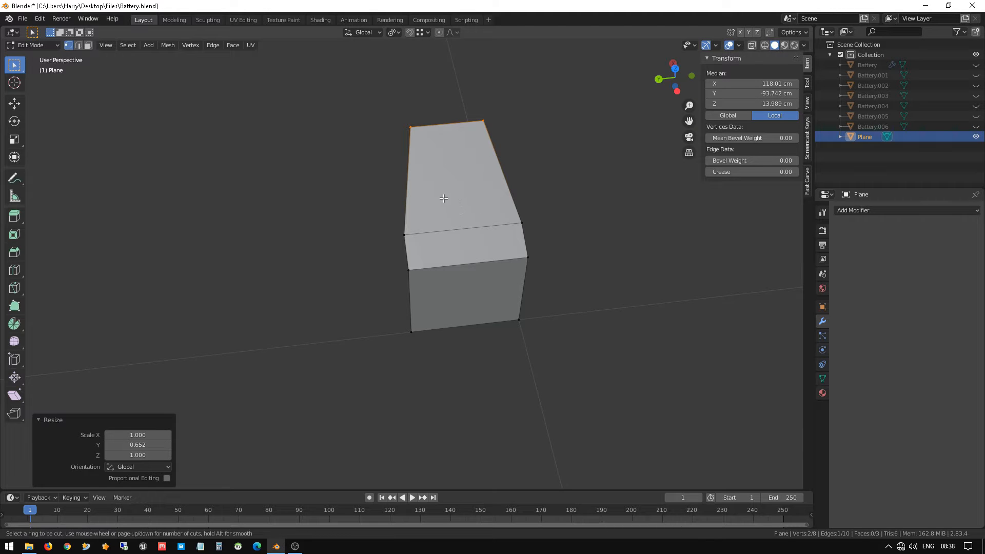
click(414, 198)
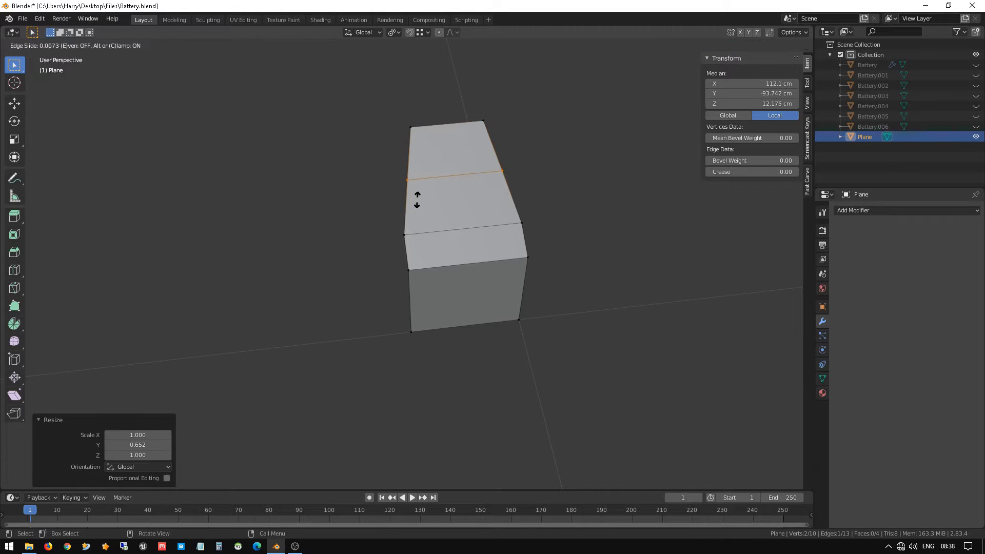
click(431, 235)
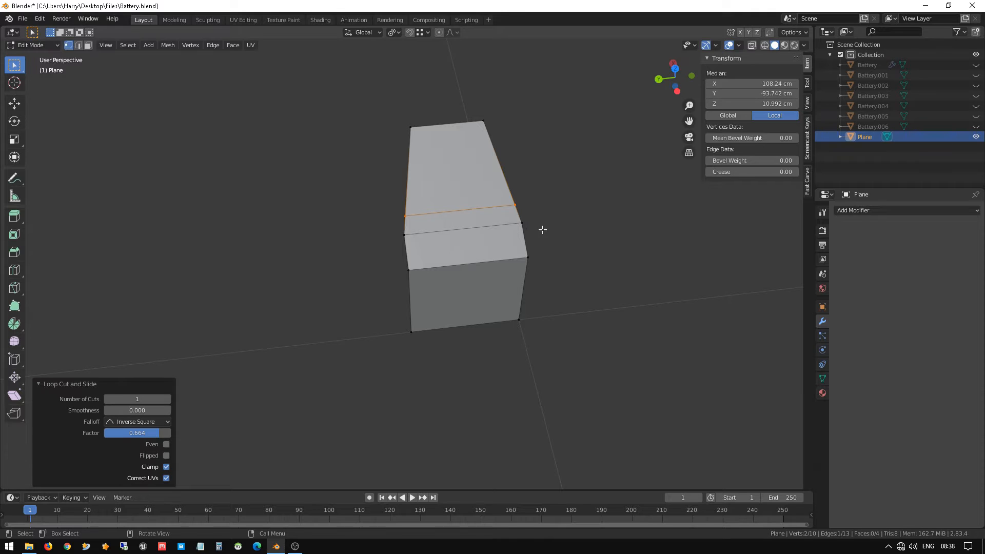
key(s)
key(y)
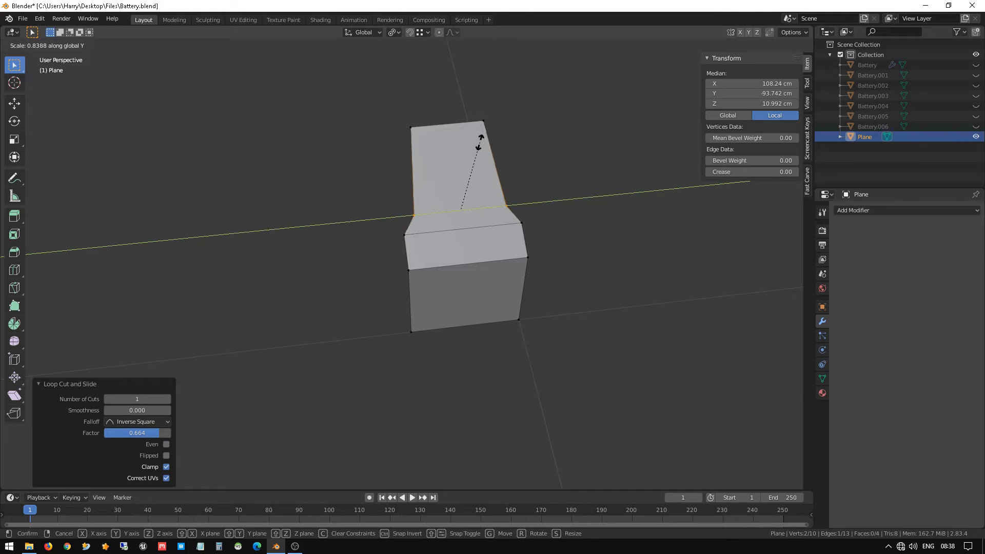
click(479, 143)
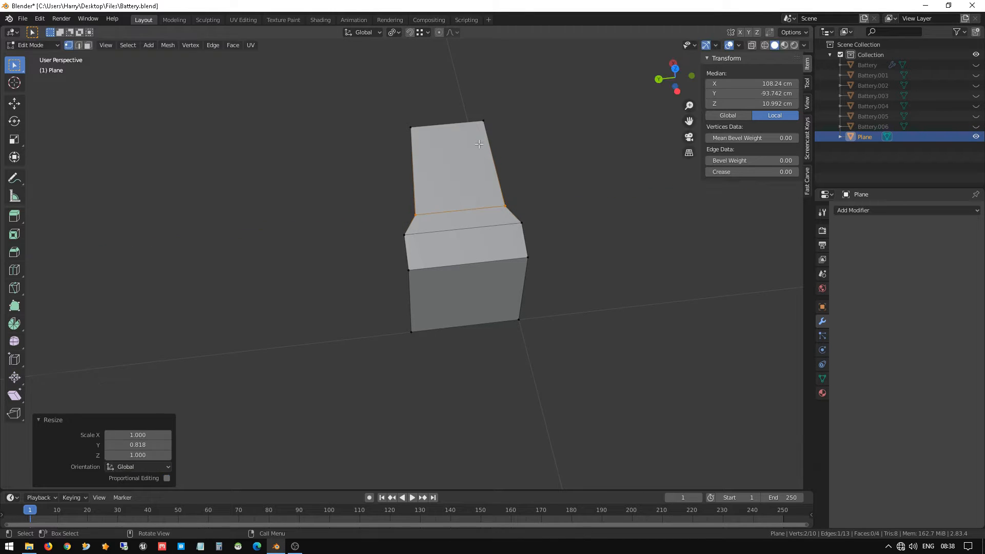
middle_drag(541, 207, 474, 188)
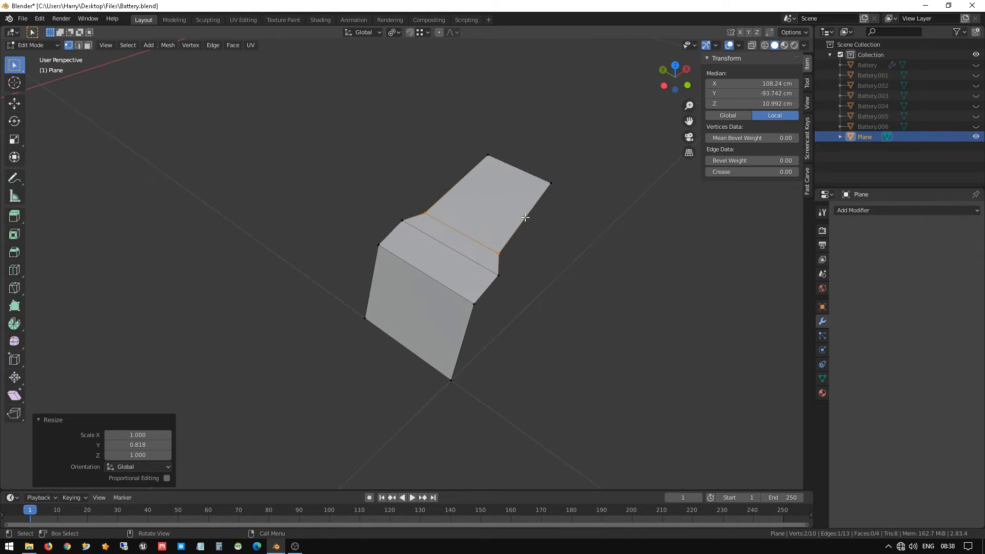
shift+middle_drag(525, 217, 485, 192)
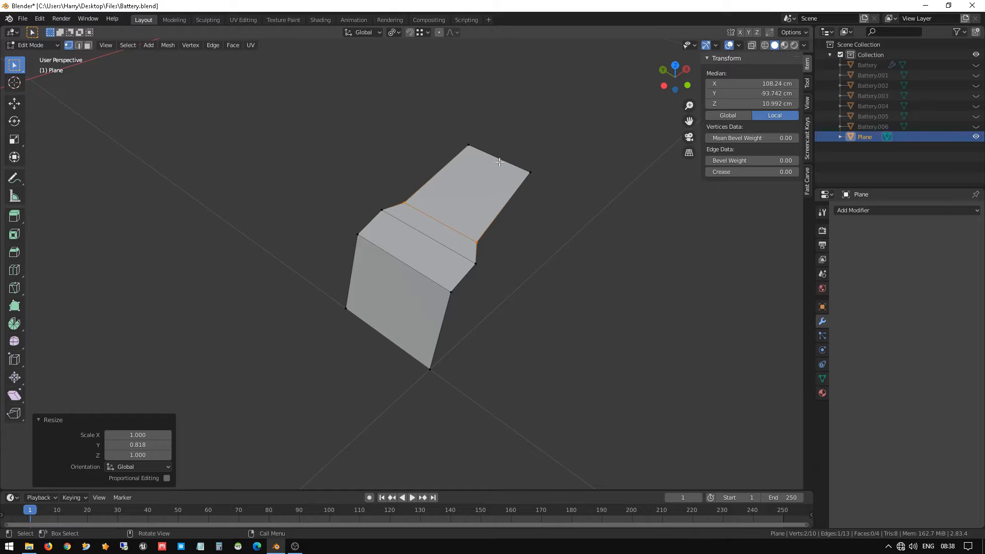
scroll(495, 159, up, 1)
scroll(467, 132, up, 1)
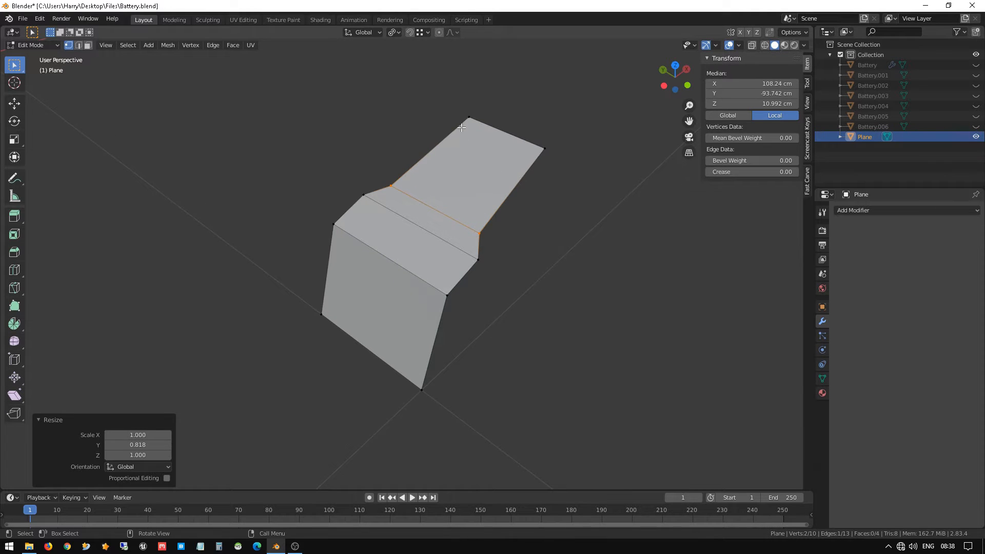
click(524, 140)
key(ctrl+b)
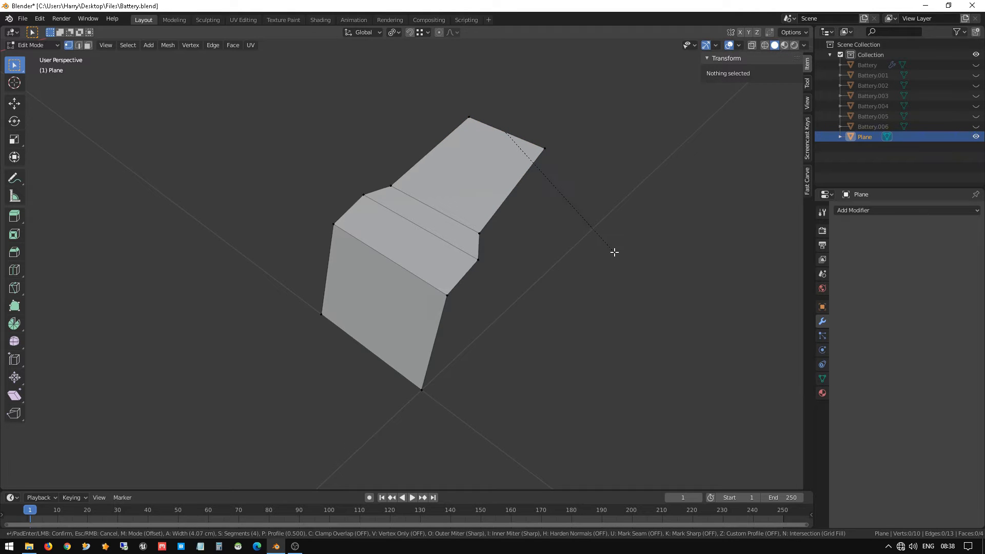
key(Escape)
Bevel the fold edge between the lower face and the sloped upper face with an offset of about 2.24 cm and 3 segments
scroll(529, 192, up, 1)
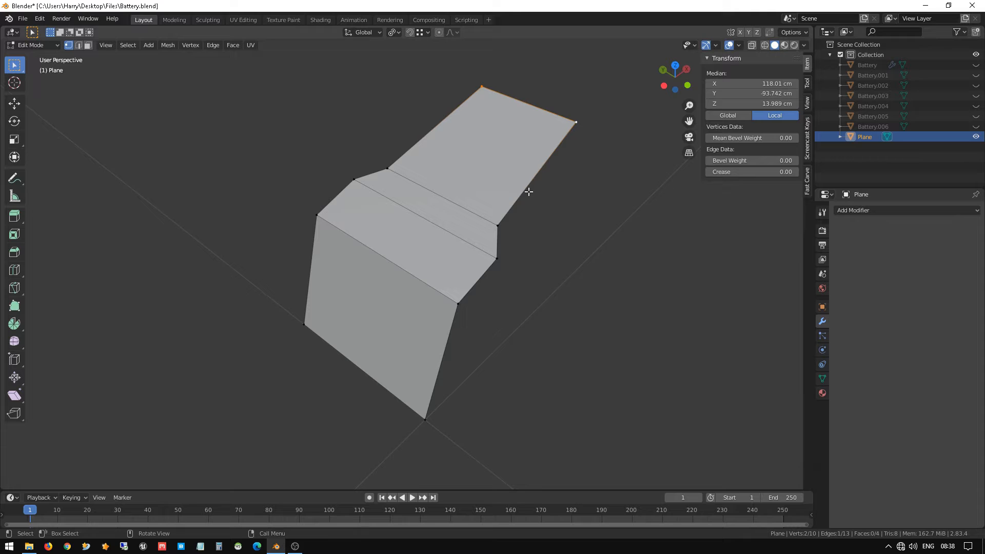
click(497, 259)
middle_drag(496, 259, 357, 198)
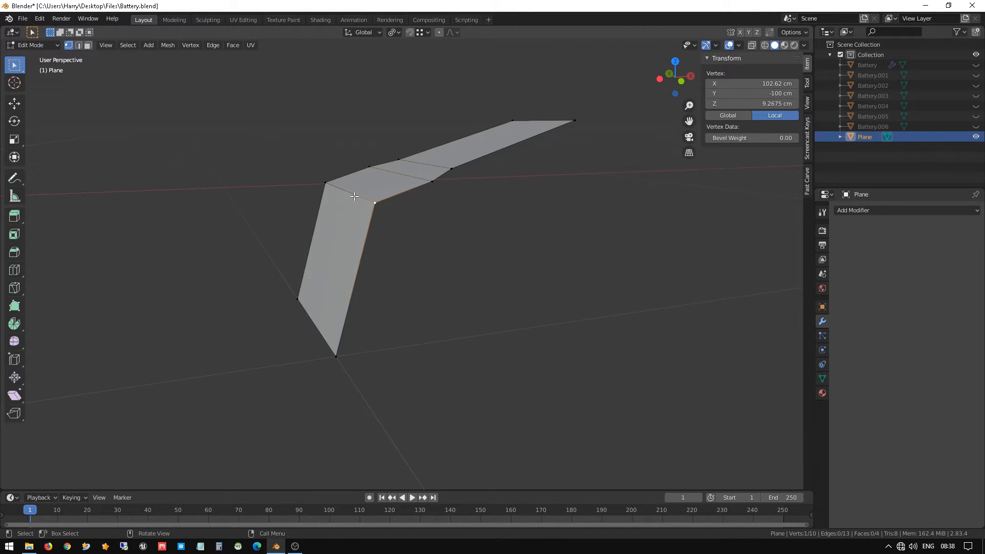
key(2)
click(354, 196)
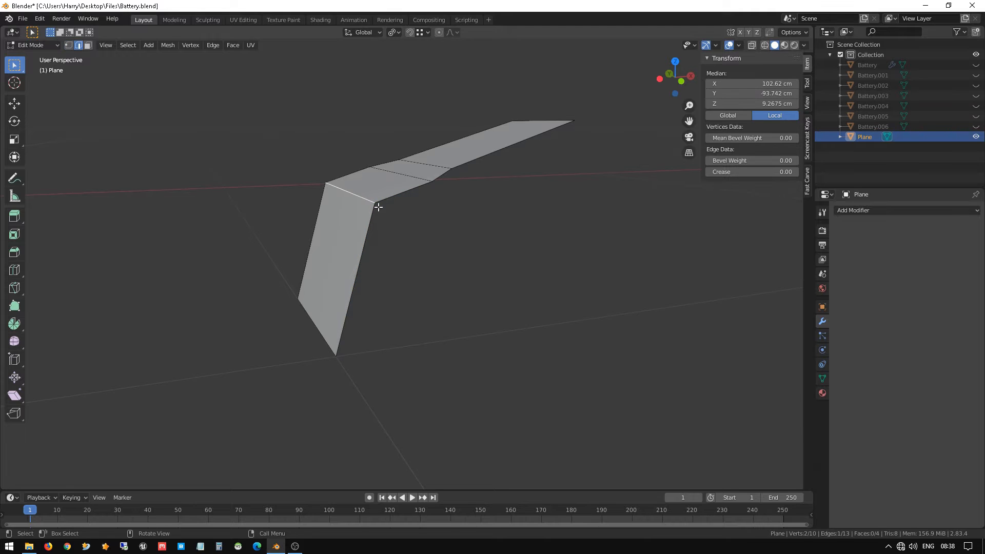
key(1)
click(373, 203)
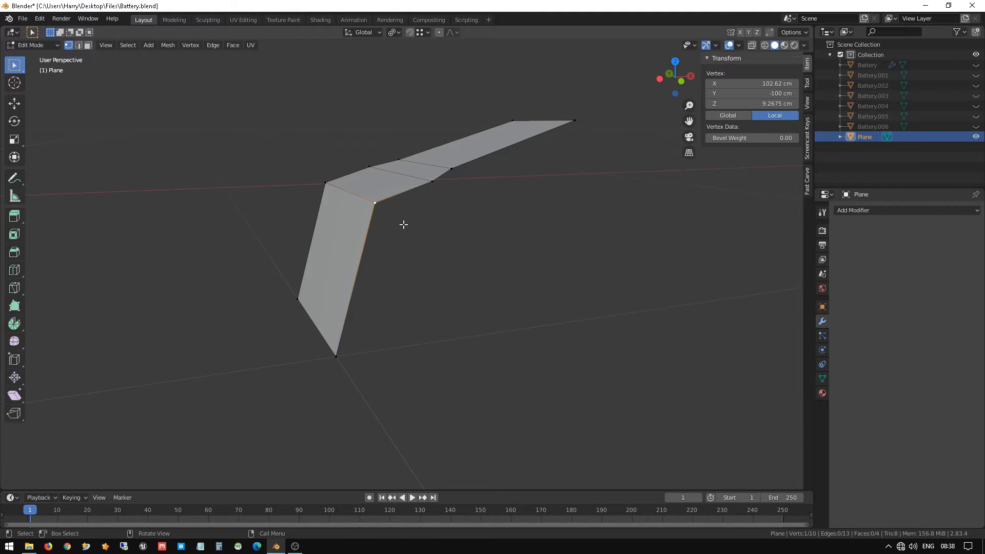
key(KP_Decimal)
mouse_move(403, 222)
middle_down()
mouse_move(361, 176)
mouse_move(449, 239)
mouse_move(385, 228)
middle_up()
click(328, 245)
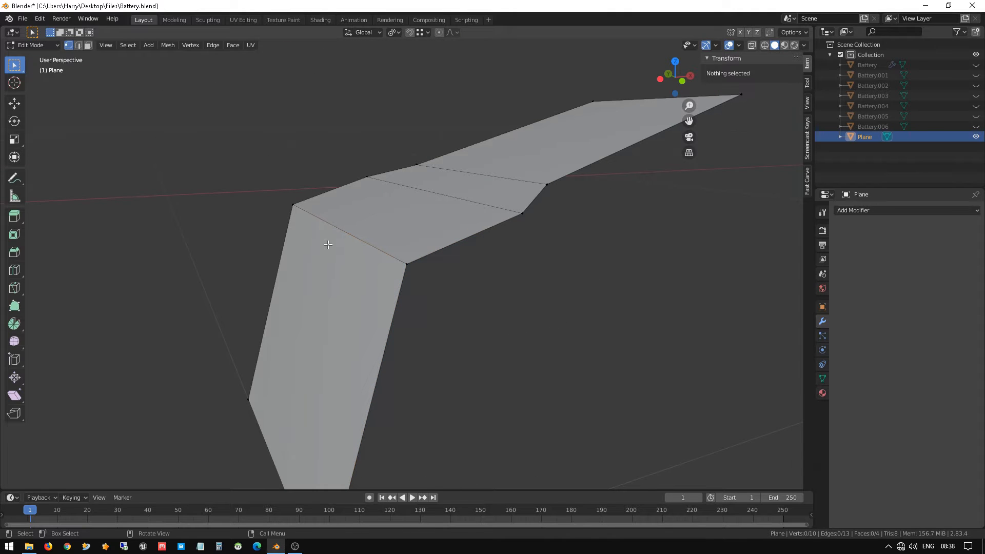
key(2)
click(328, 244)
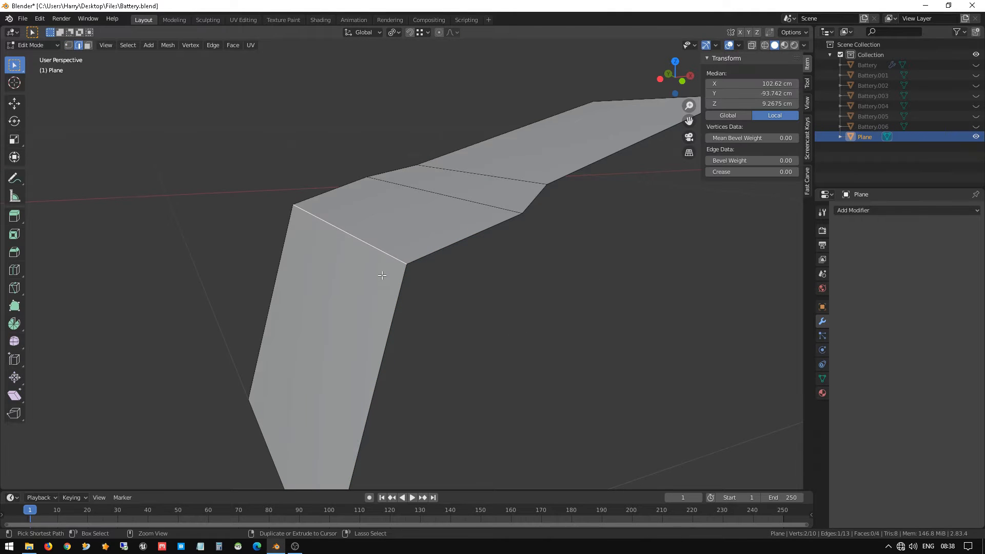
key(ctrl+b)
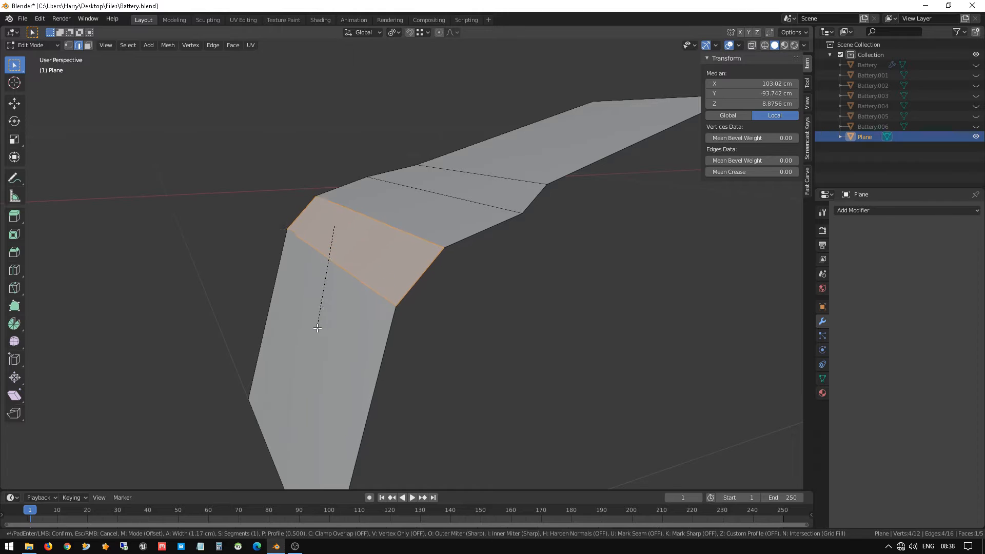
scroll(312, 336, up, 1)
scroll(309, 343, up, 1)
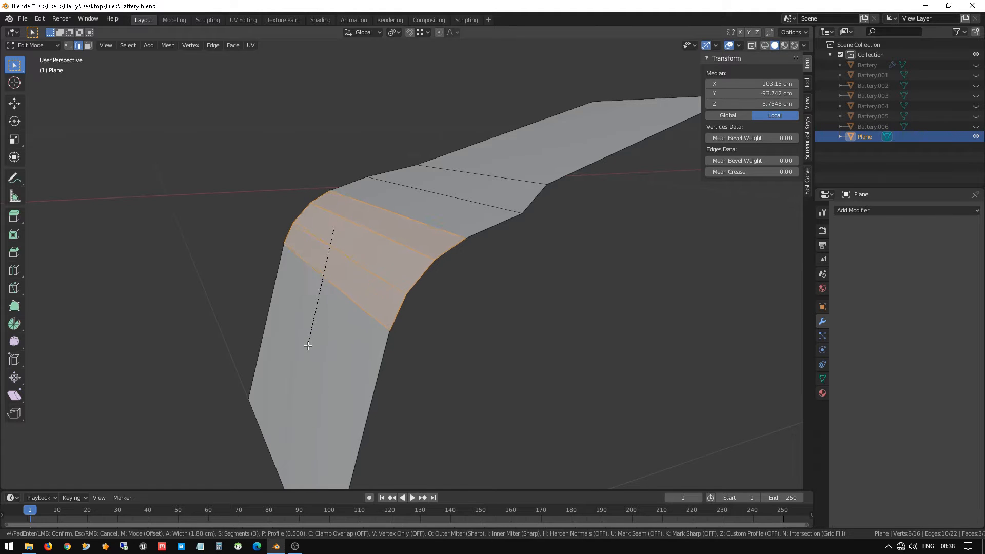
click(307, 356)
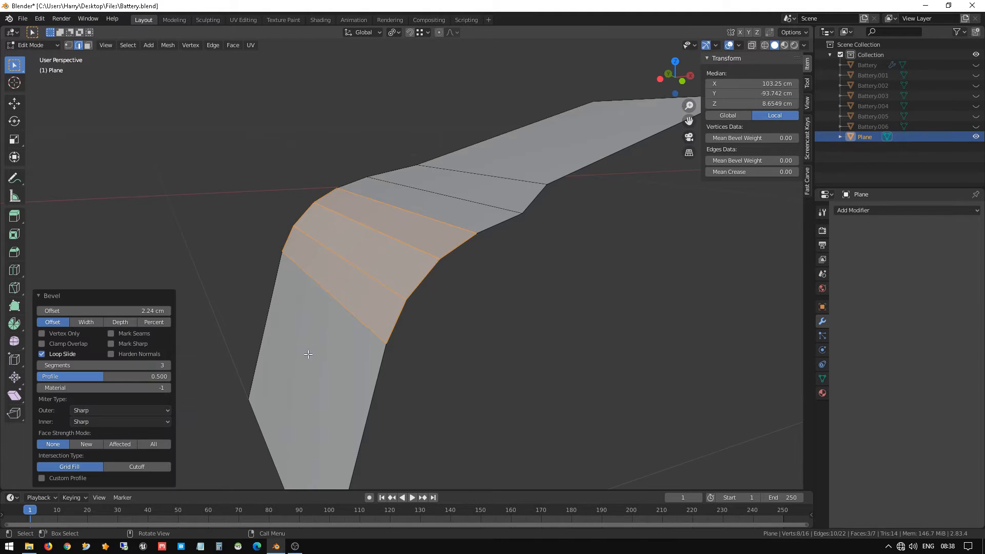
Examine the rounded fold and the tapered upper face from several angles
middle_drag(308, 356, 472, 293)
middle_drag(443, 213, 468, 220)
middle_drag(423, 198, 536, 237)
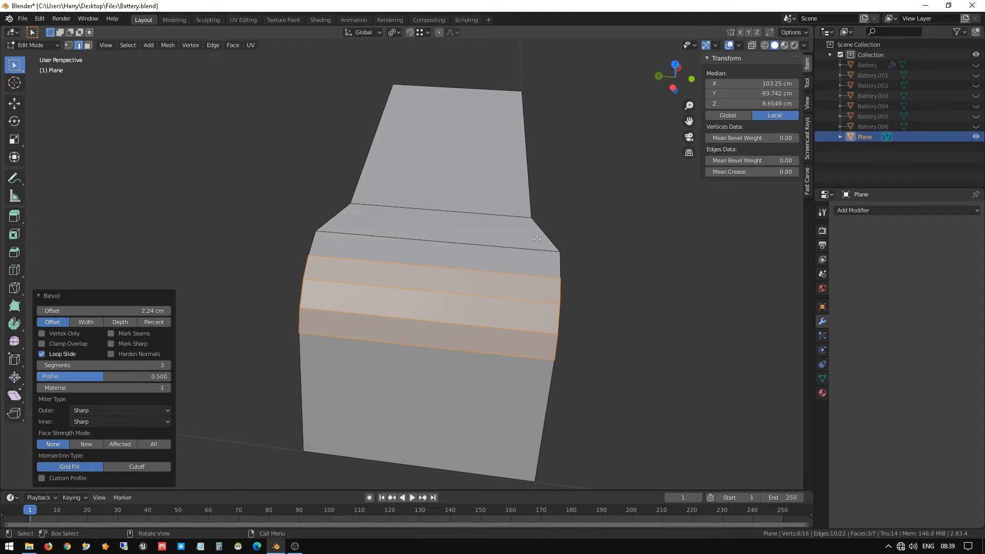
scroll(537, 238, up, 1)
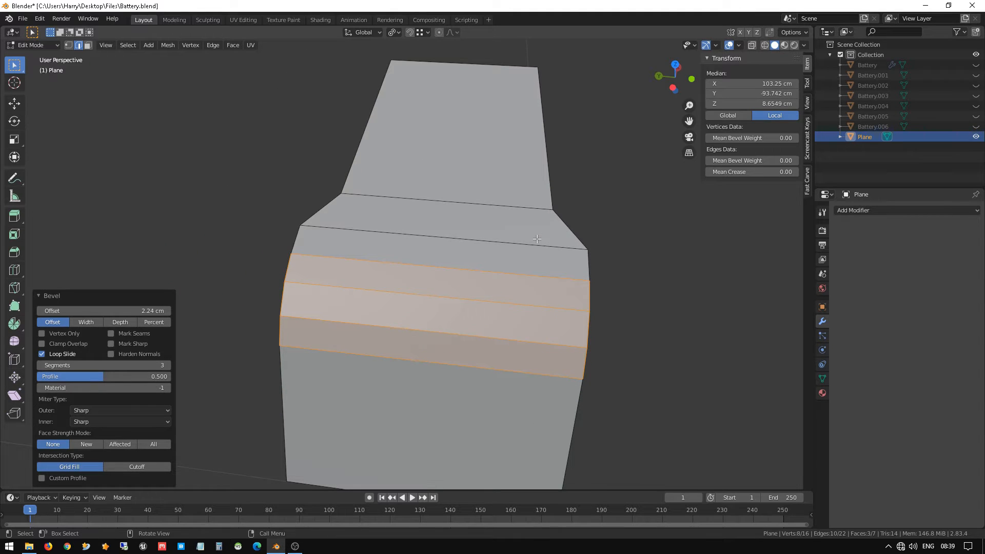
scroll(537, 239, down, 1)
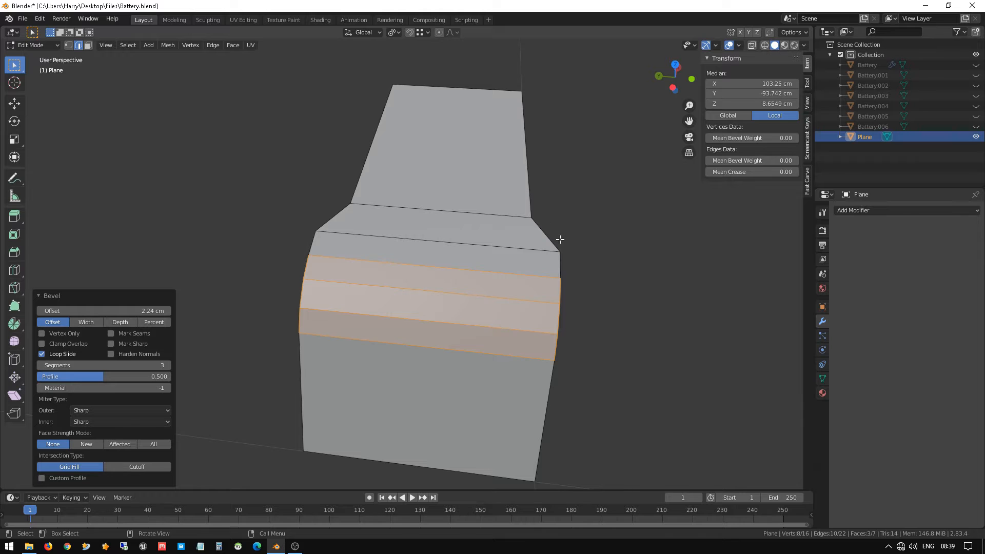
middle_drag(560, 239, 488, 274)
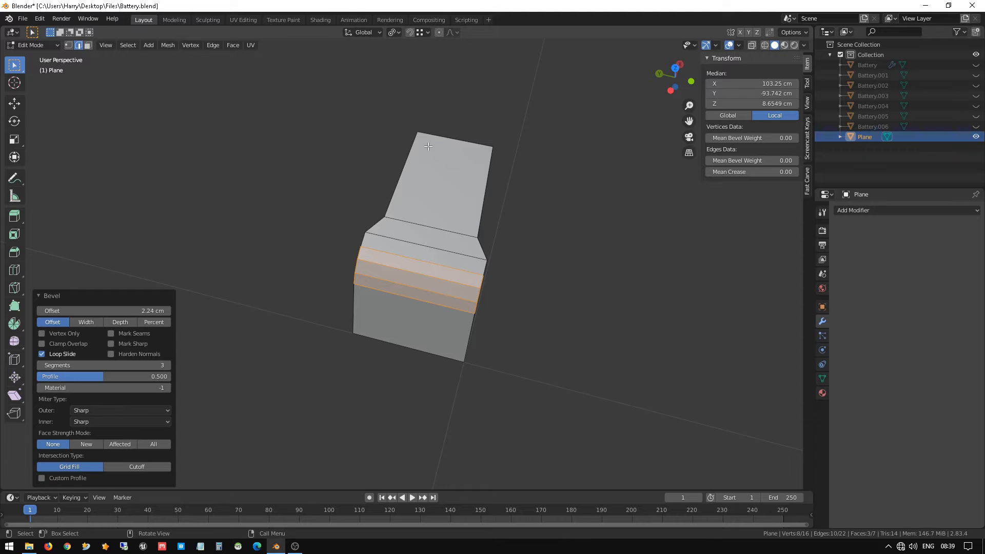
middle_drag(418, 141, 596, 301)
In Object Mode, give the tab a 1 cm thickness with an applied Solidify modifier, and apply the object's scale
key(Tab)
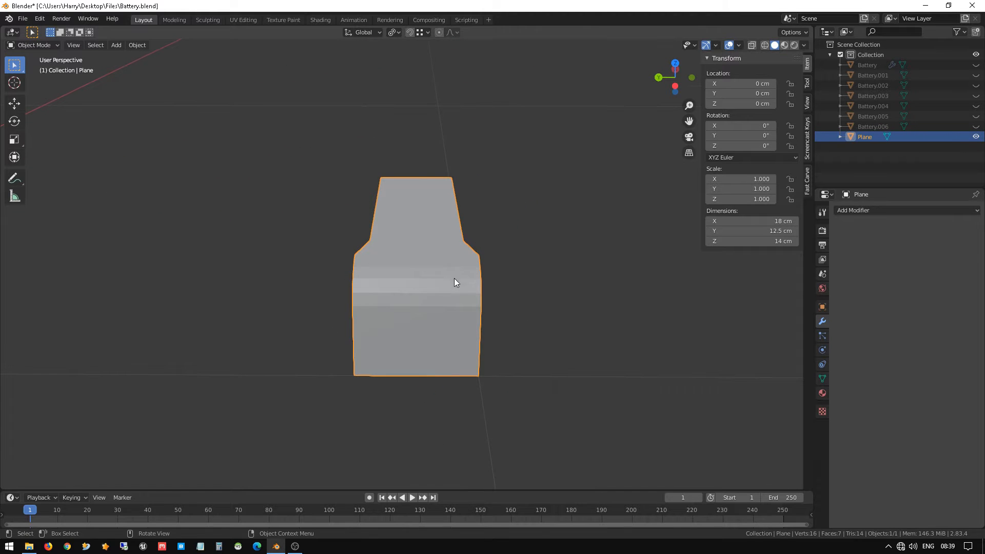
scroll(455, 282, up, 2)
middle_drag(498, 296, 399, 270)
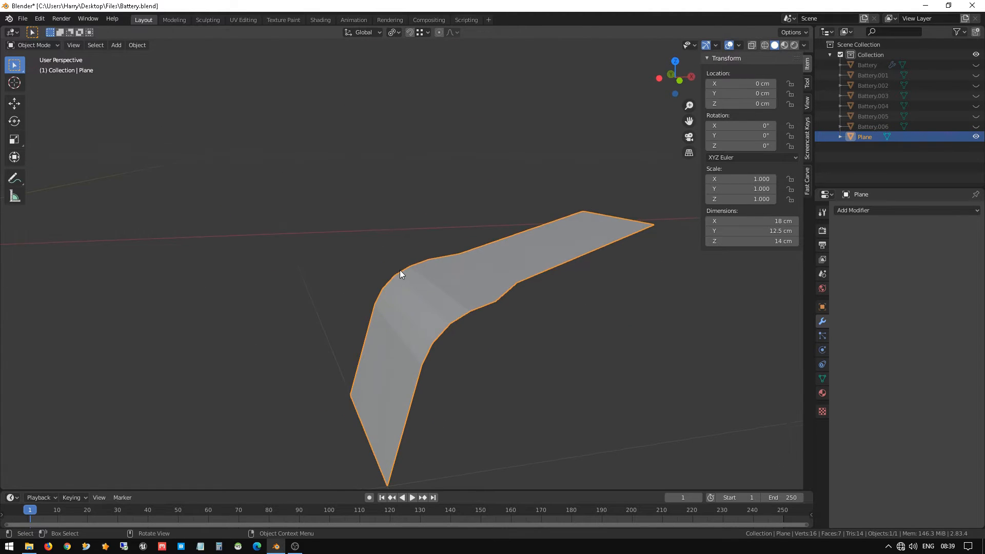
click(876, 210)
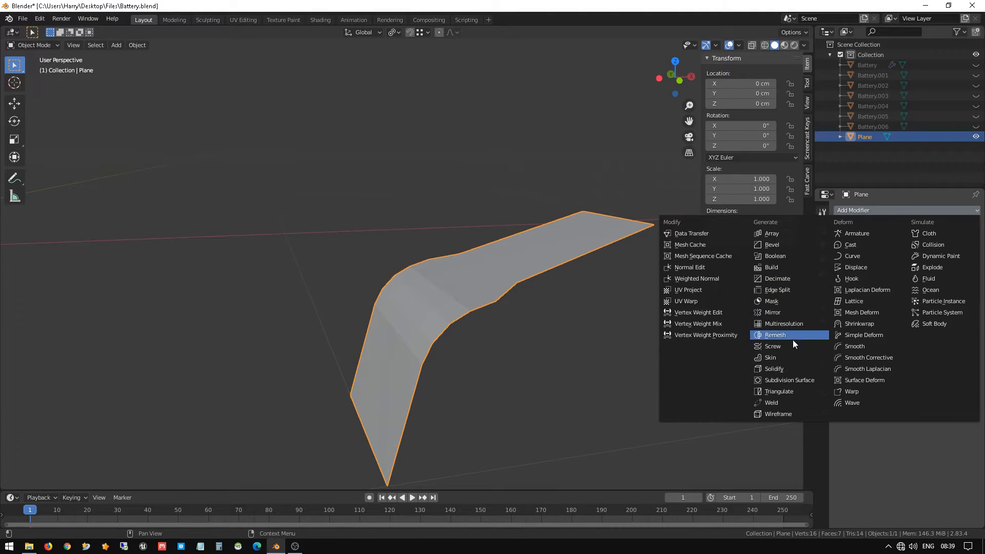
click(789, 366)
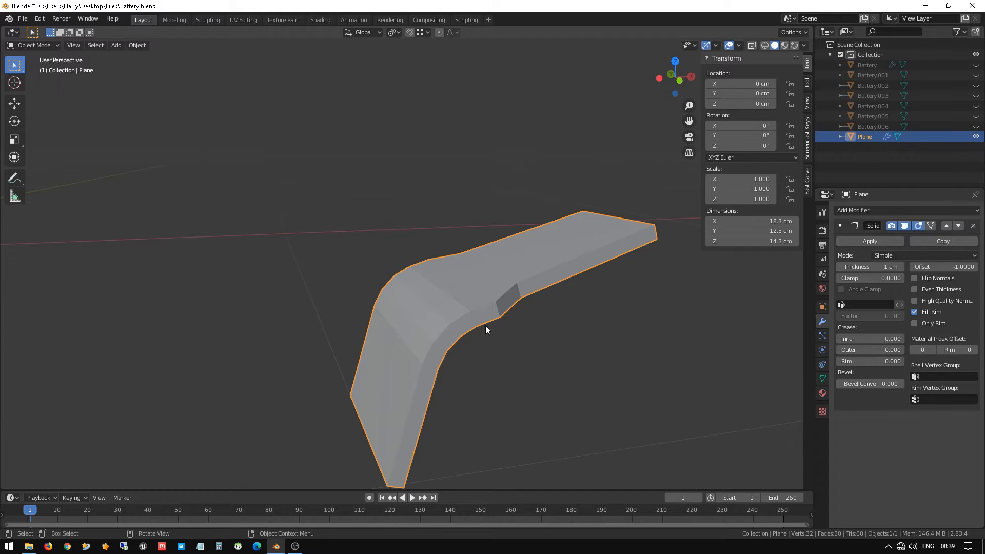
middle_drag(486, 329, 575, 235)
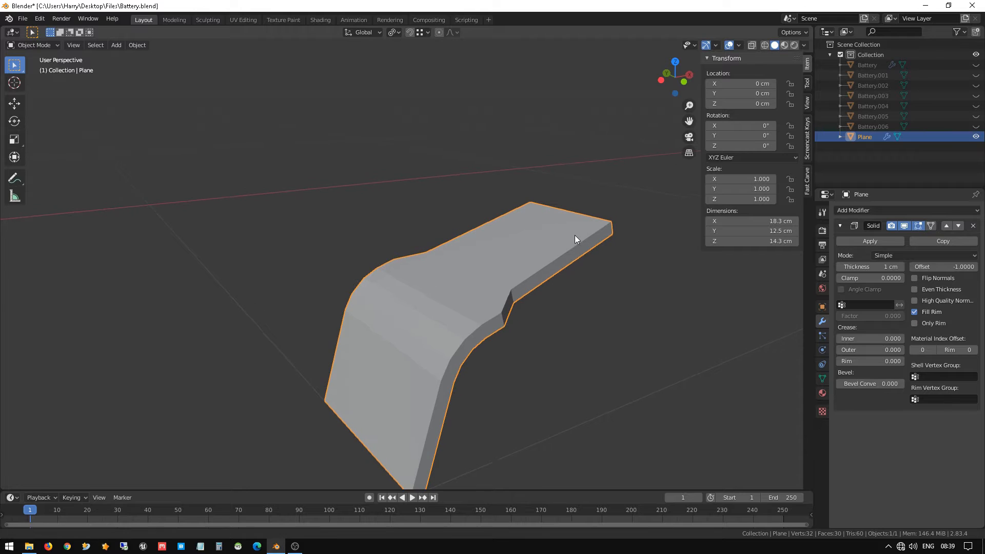
click(870, 242)
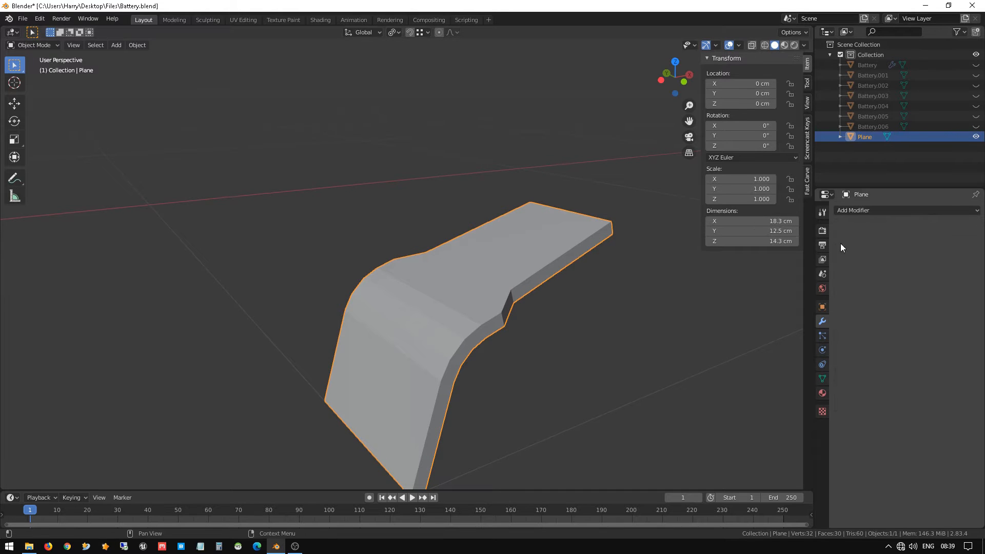
key(ctrl+a)
click(451, 302)
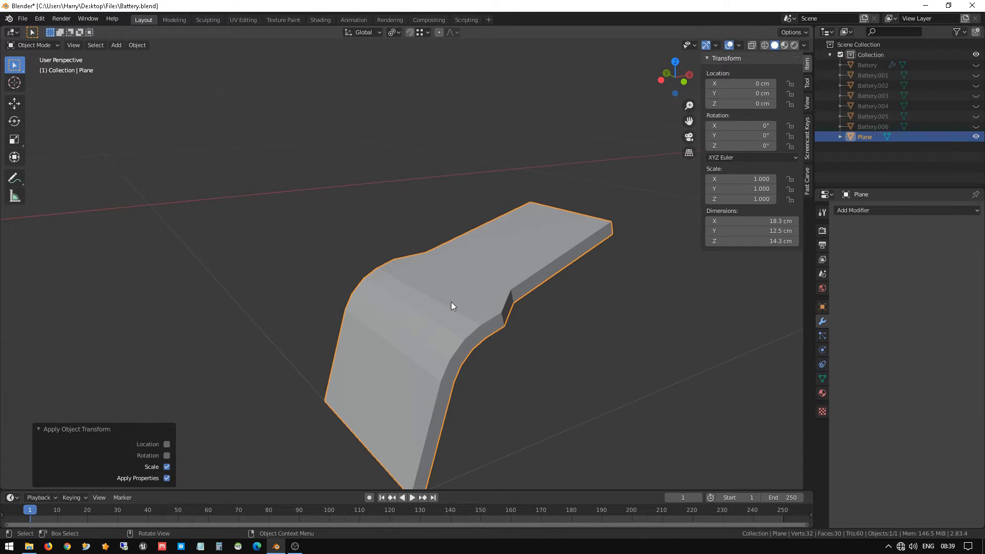
Bevel the two short corner edges at the tab's narrow outer end with an offset of about 0.982 cm and 3 segments
key(Tab)
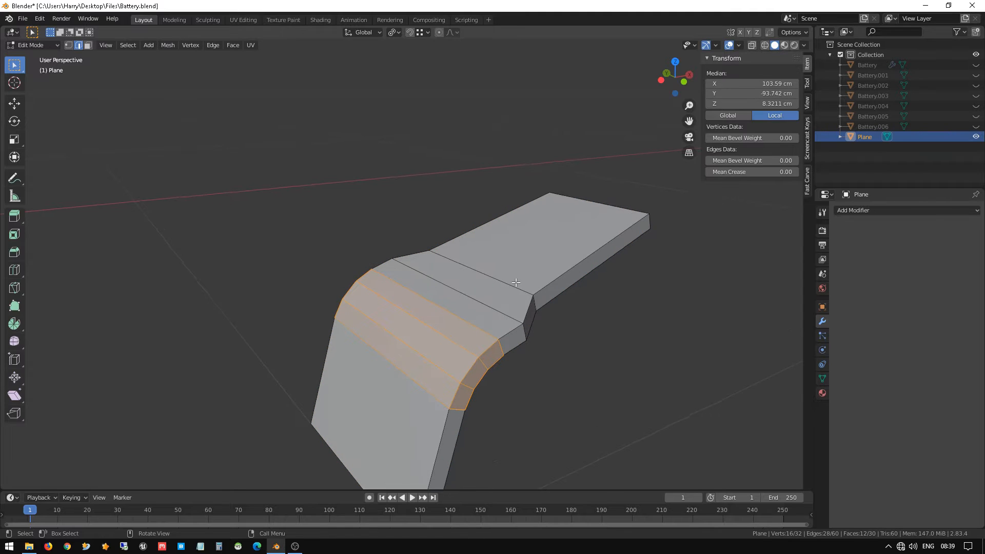
middle_drag(451, 302, 559, 361)
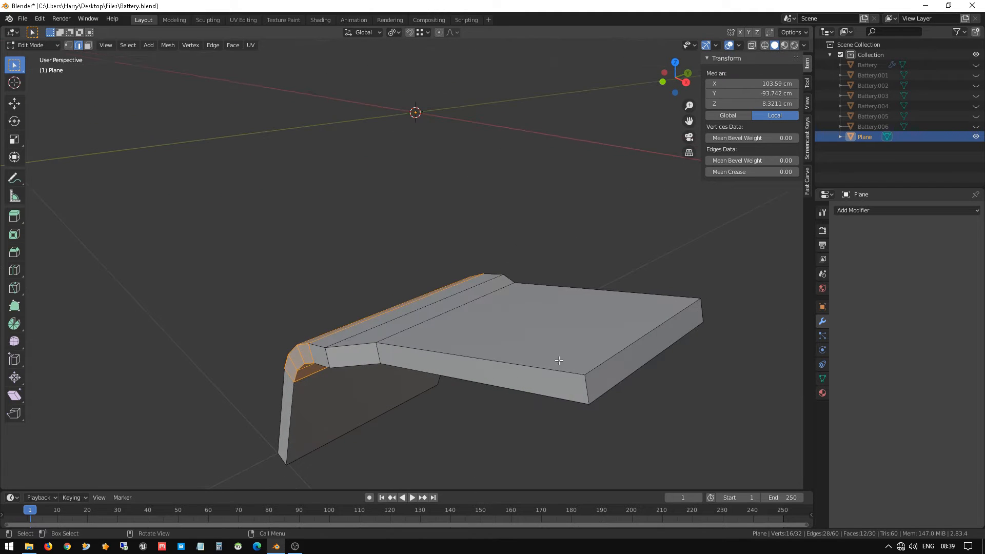
click(589, 390)
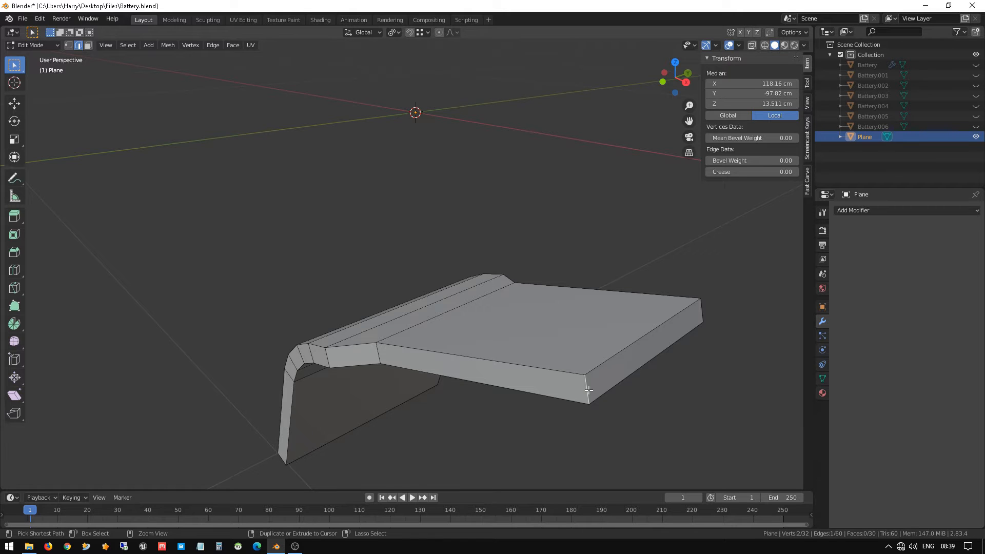
key(ctrl+KP_Subtract)
key(ctrl+KP_Add)
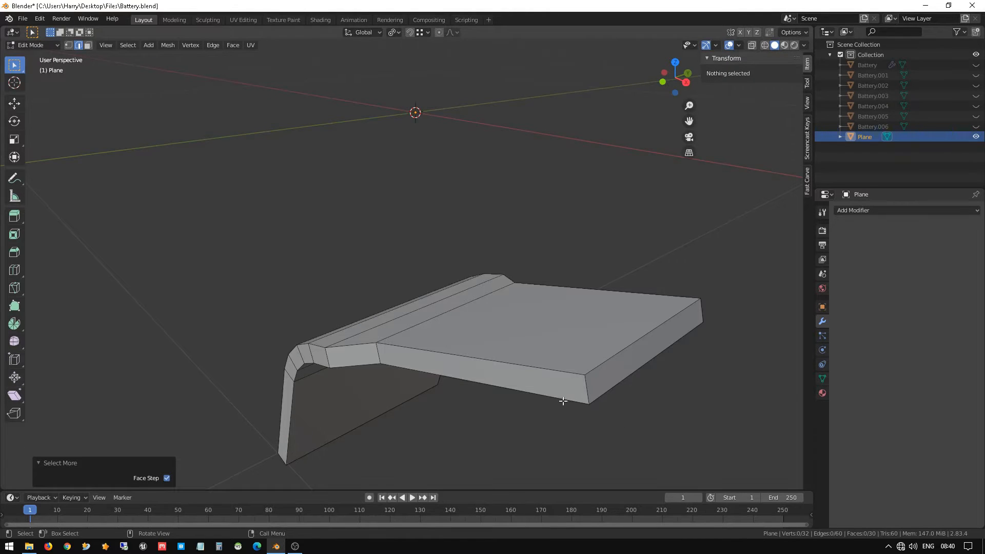
click(585, 380)
middle_drag(672, 339, 634, 337)
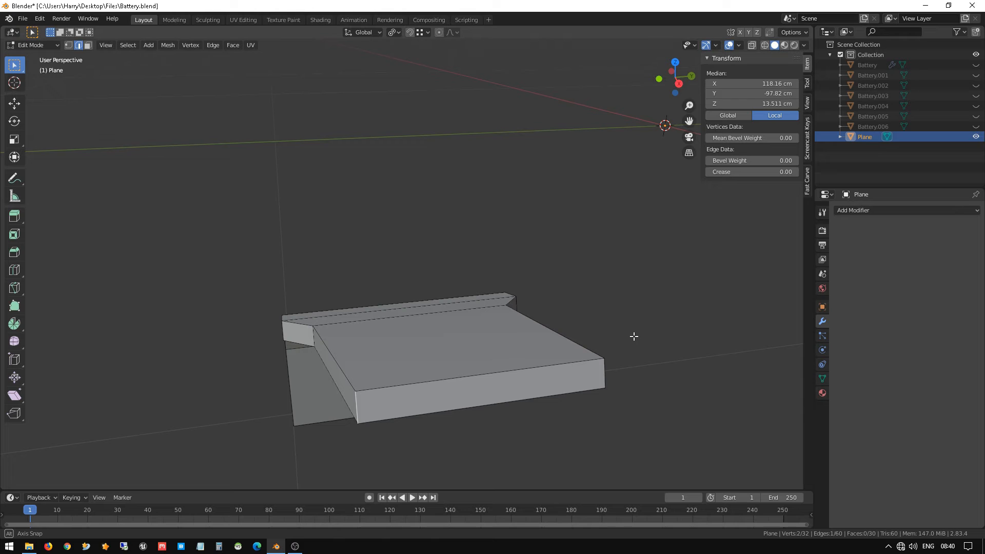
shift+click(601, 367)
middle_drag(601, 368, 380, 381)
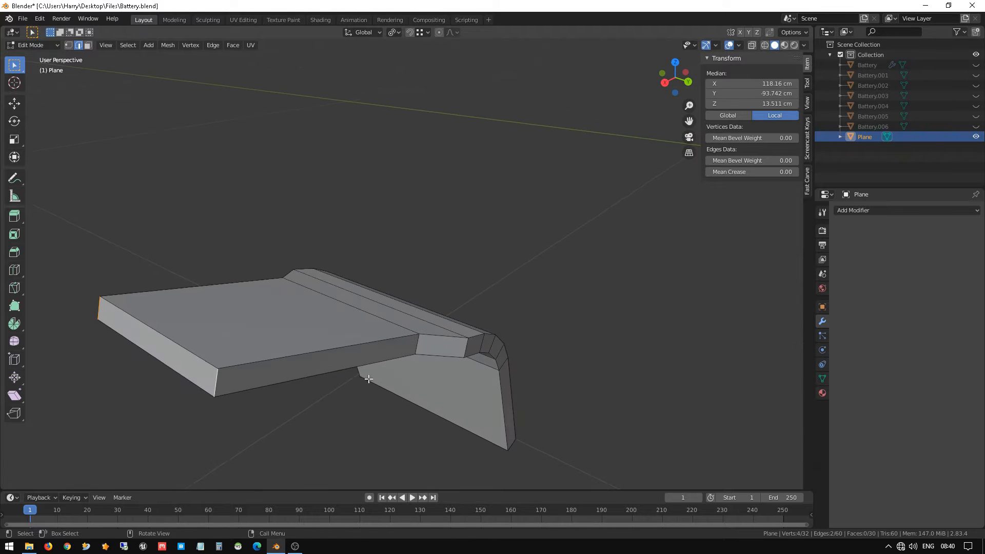
key(ctrl+b)
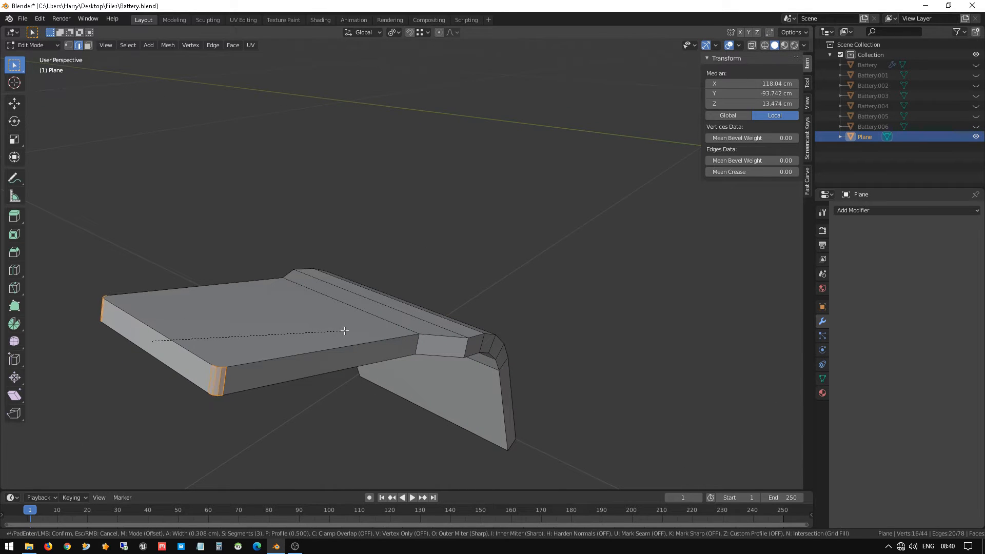
click(363, 332)
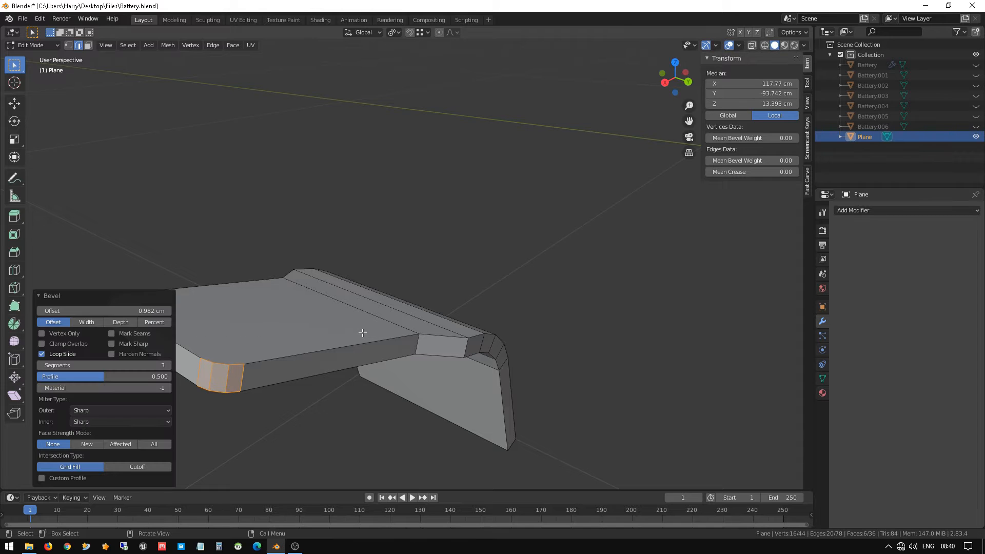
Bevel the two short side edges where the tab narrows past the fold, with an offset of about 0.967 cm and 3 segments, and return to Object Mode
middle_drag(226, 306, 435, 295)
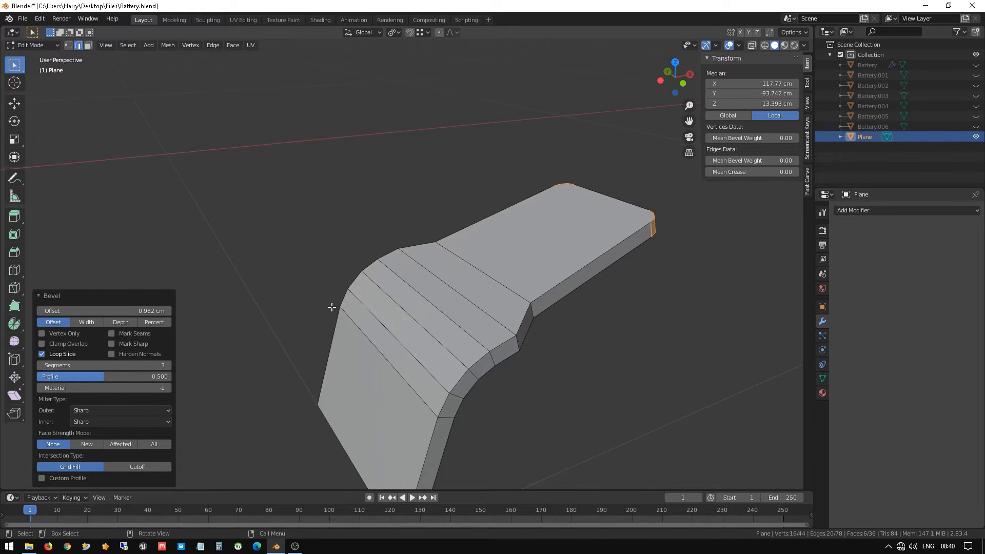
click(524, 337)
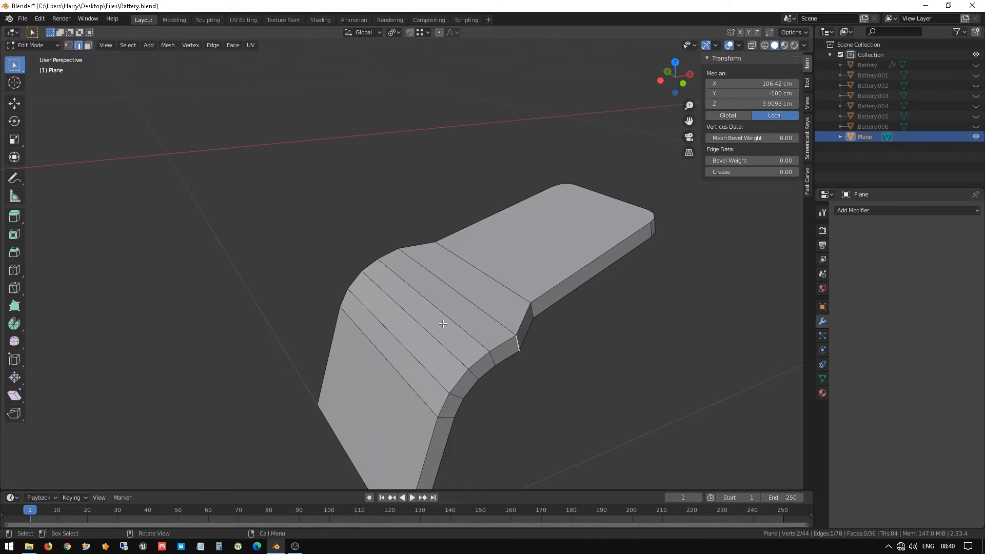
middle_drag(523, 337, 415, 340)
shift+click(319, 329)
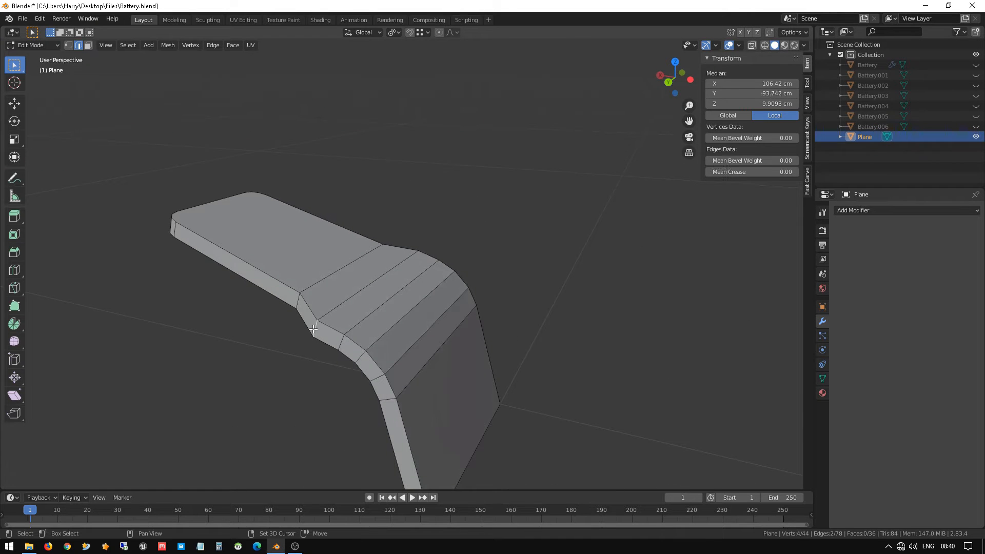
key(ctrl+b)
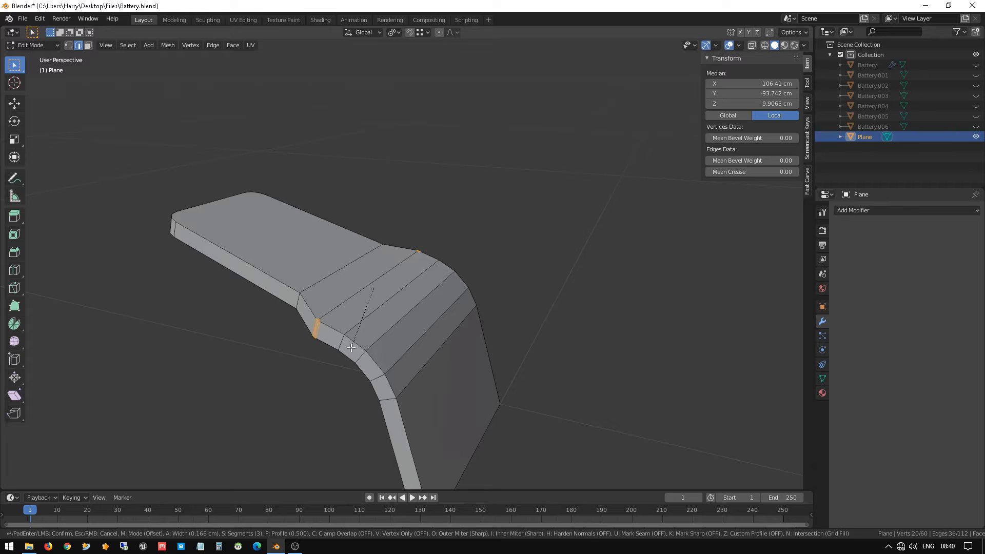
click(344, 358)
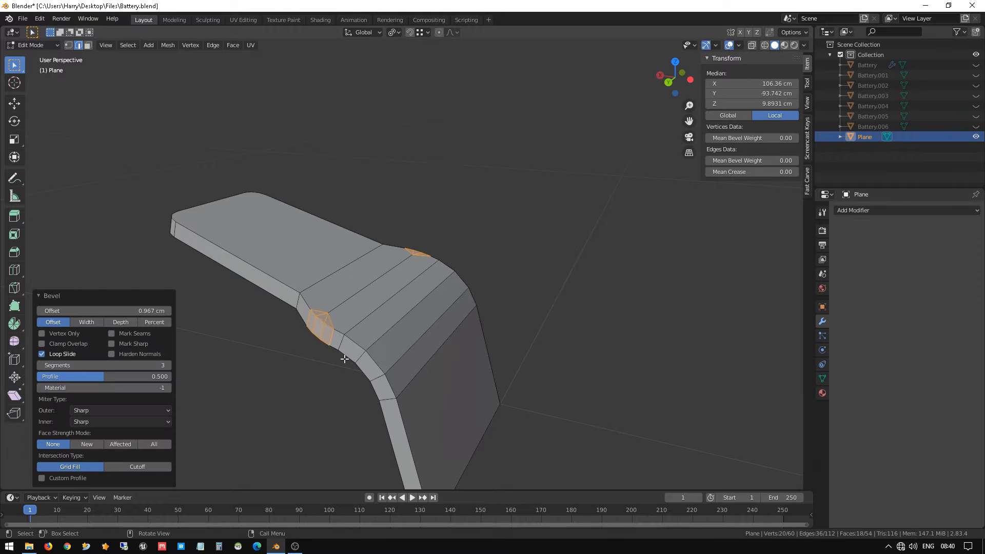
middle_drag(401, 282, 430, 241)
click(540, 228)
key(Tab)
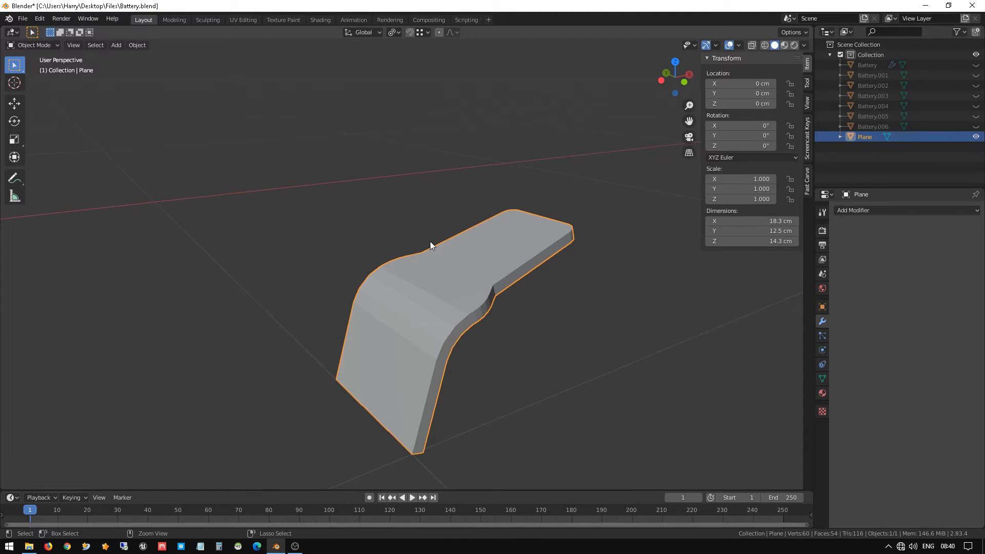
Try a level 2 Subdivision Surface on the tab and undo it
key(ctrl+2)
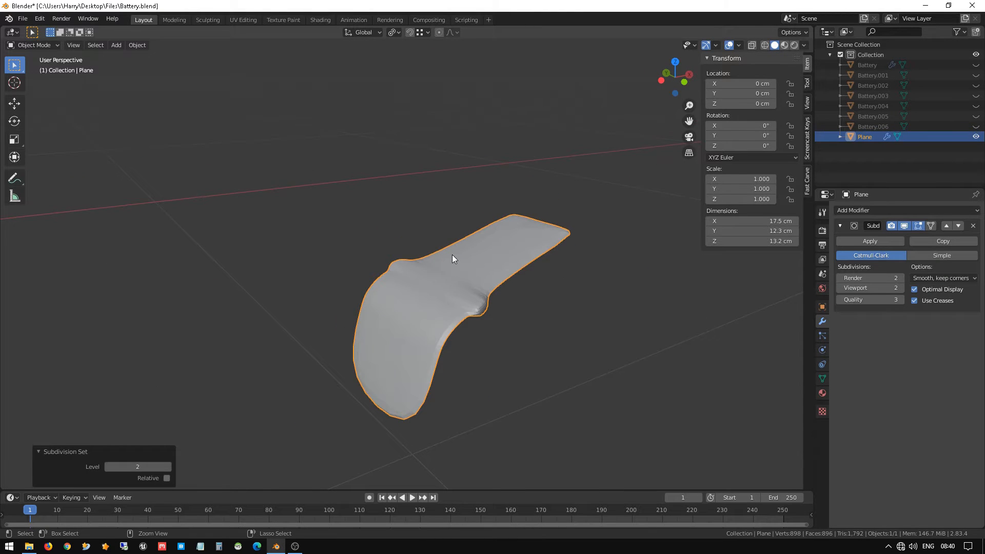
key(ctrl+z)
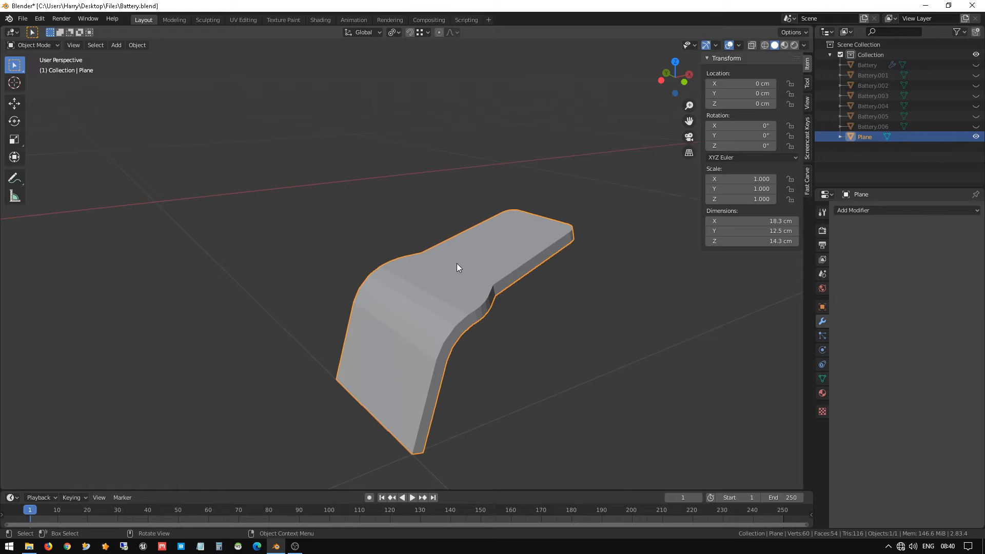
Run Fast Carve's Bevel Object on the tab with a 1 cm width and examine the resulting edges around the fold and outer end
click(807, 177)
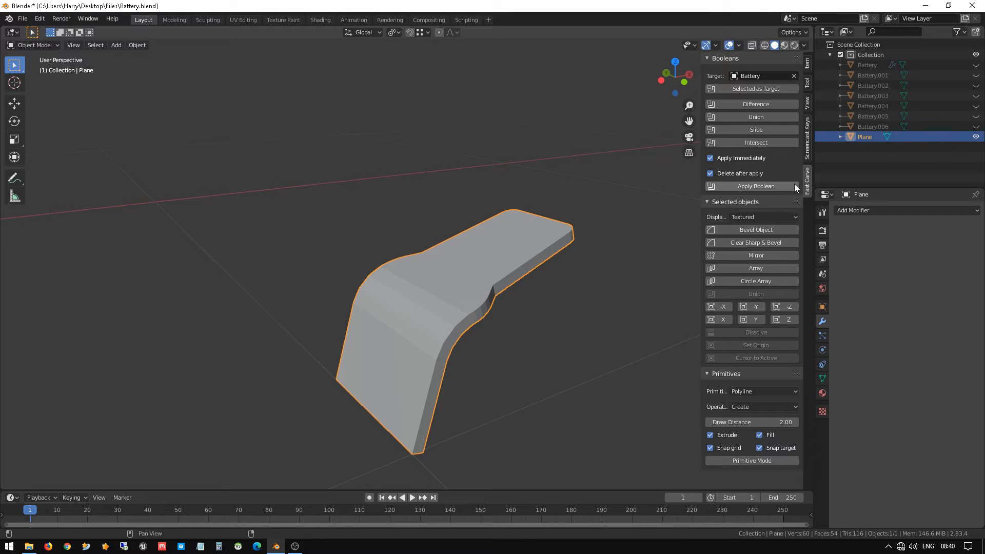
click(758, 229)
middle_drag(551, 314, 481, 239)
middle_drag(560, 216, 480, 211)
scroll(502, 201, up, 5)
scroll(455, 210, down, 2)
scroll(461, 201, down, 2)
key(Tab)
scroll(462, 223, up, 3)
scroll(385, 198, down, 2)
key(Tab)
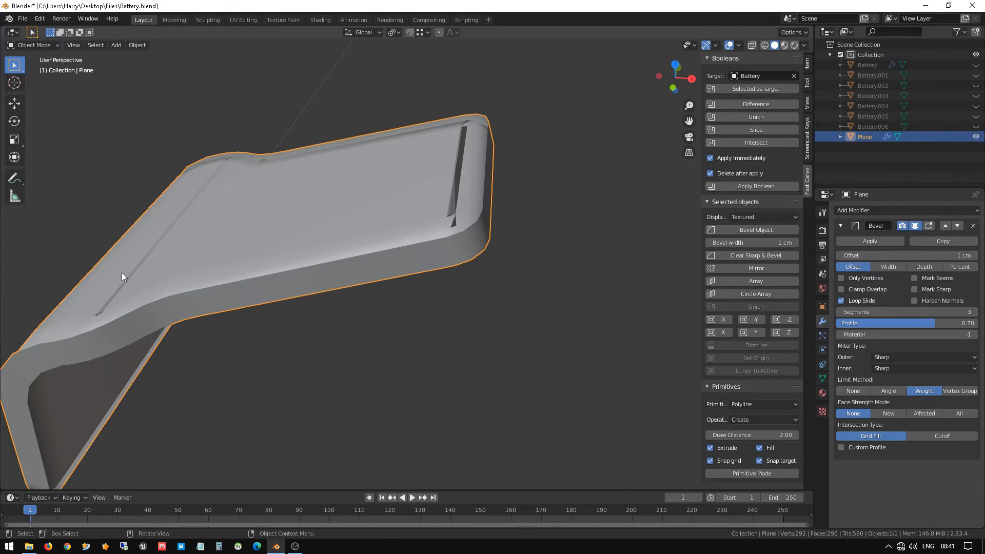
middle_drag(122, 272, 175, 300)
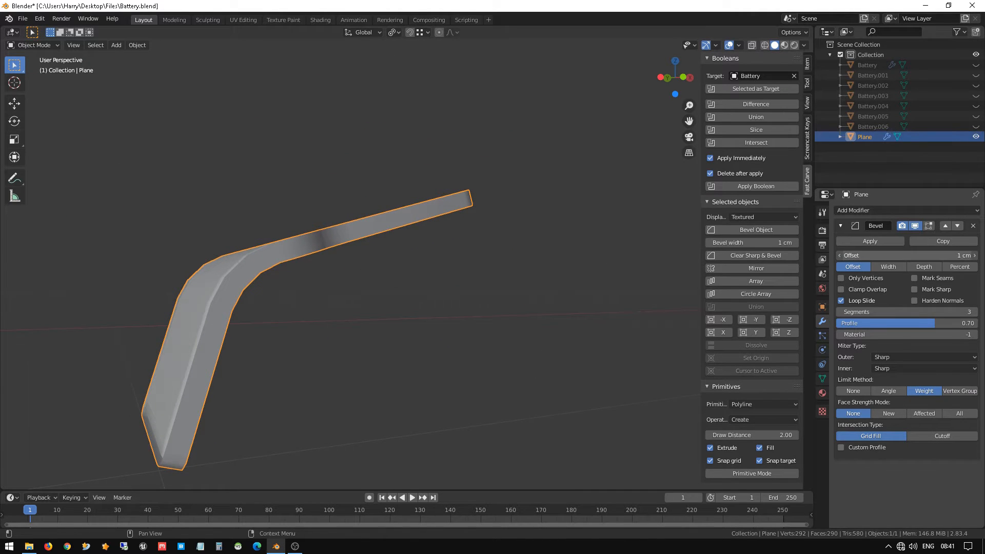
Set the tab's Bevel modifier offset to 0.2 cm and add a level 1 Subdivision Surface modifier
drag(907, 255, 878, 255)
click(935, 255)
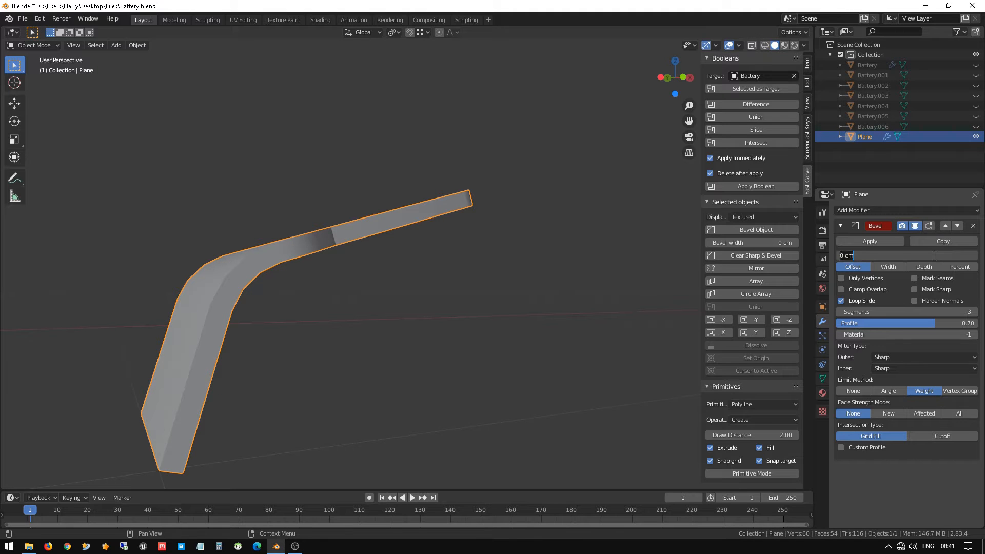
key(Return)
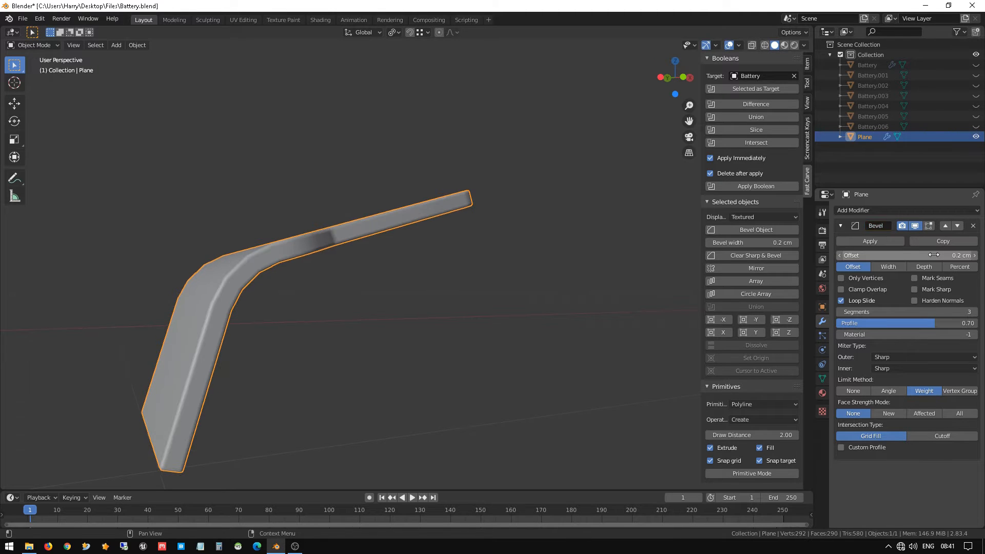
scroll(316, 216, up, 5)
mouse_move(315, 216)
middle_down()
mouse_move(345, 267)
mouse_move(389, 277)
mouse_move(403, 257)
mouse_move(330, 214)
middle_up()
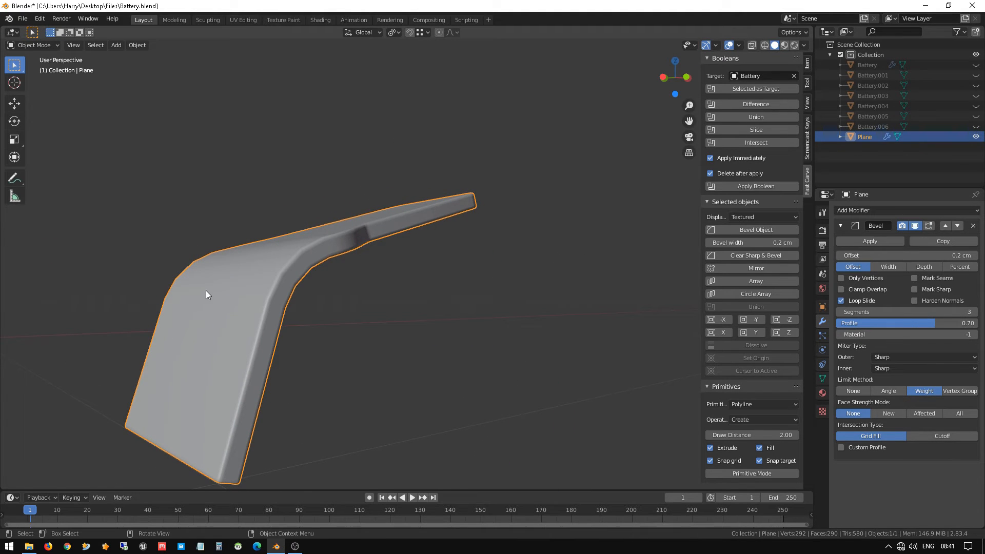
key(ctrl+1)
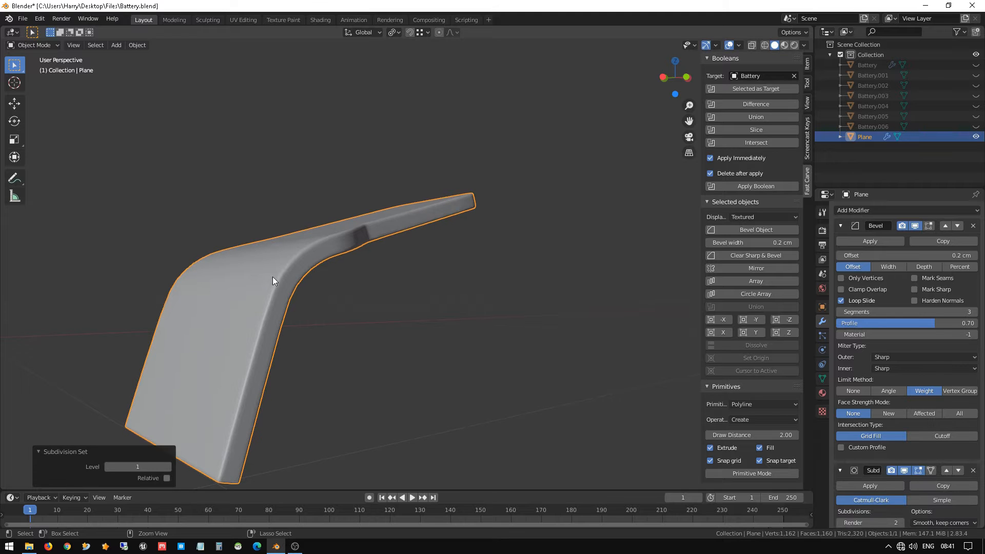
middle_drag(273, 277, 389, 315)
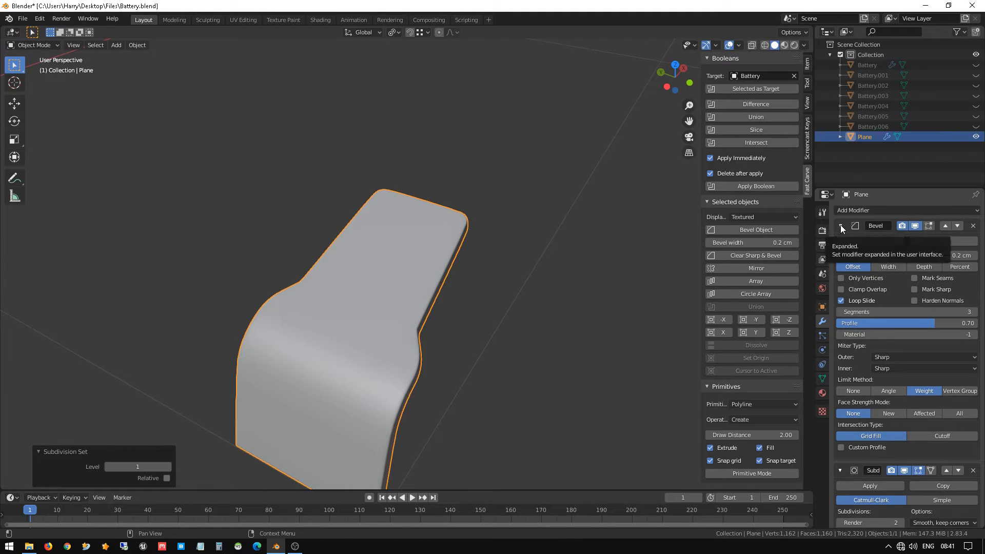
Remove the Bevel and Subdivision modifiers from the tab and inspect its shape
click(974, 227)
click(974, 227)
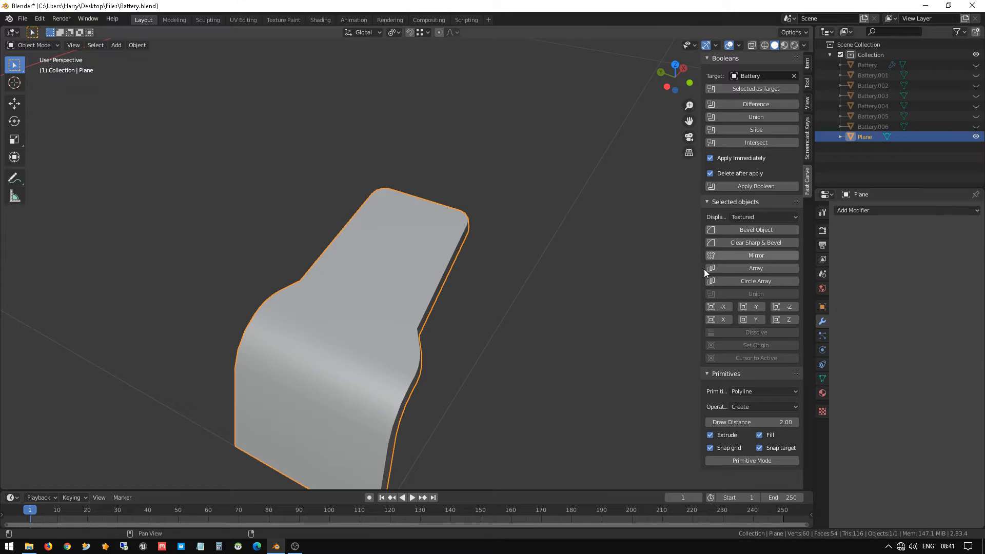
middle_drag(534, 290, 400, 259)
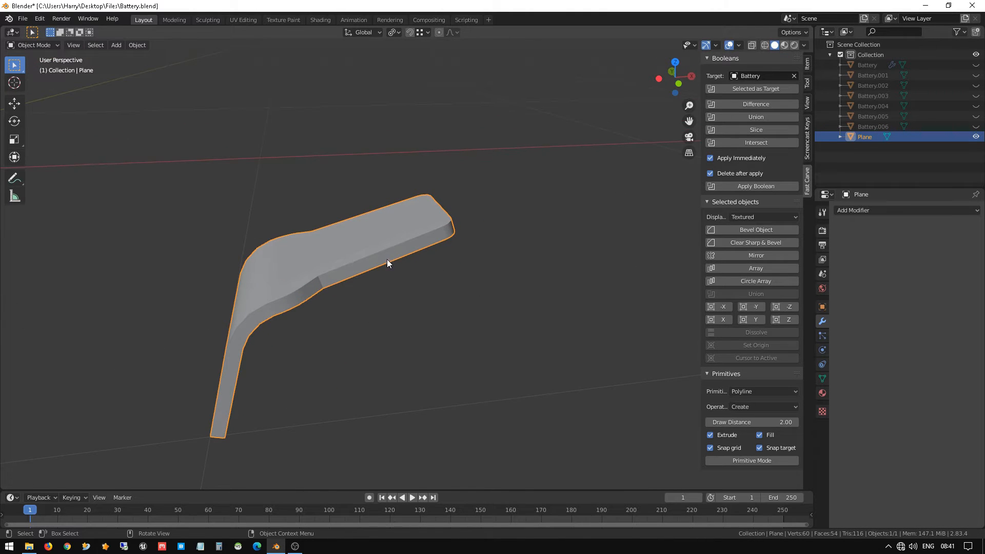
scroll(337, 248, up, 1)
shift+middle_drag(336, 248, 479, 268)
scroll(432, 266, up, 1)
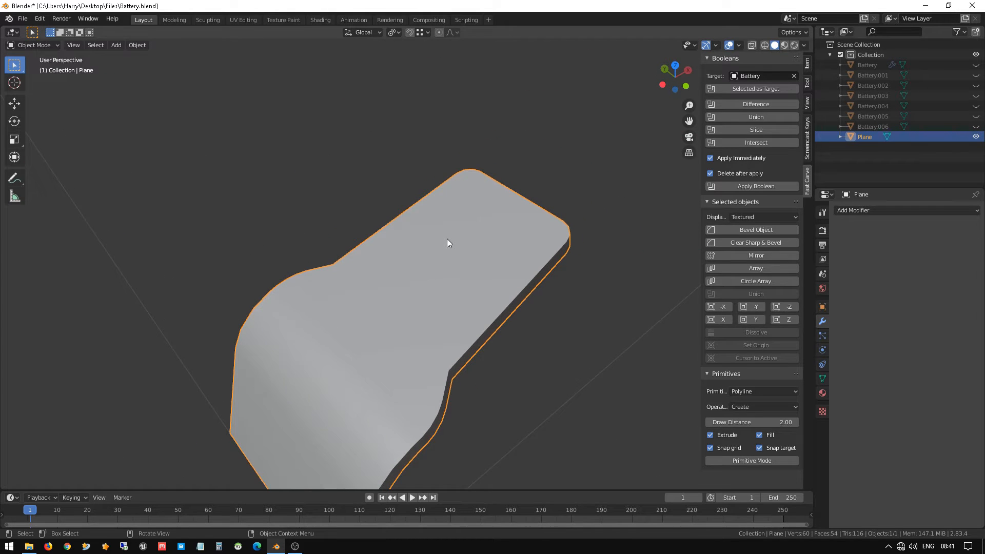
middle_drag(525, 367, 471, 333)
In front view, add a cube at the 3D cursor and scale it uniformly by about 0.039, then by about 0.517
key(KP_1)
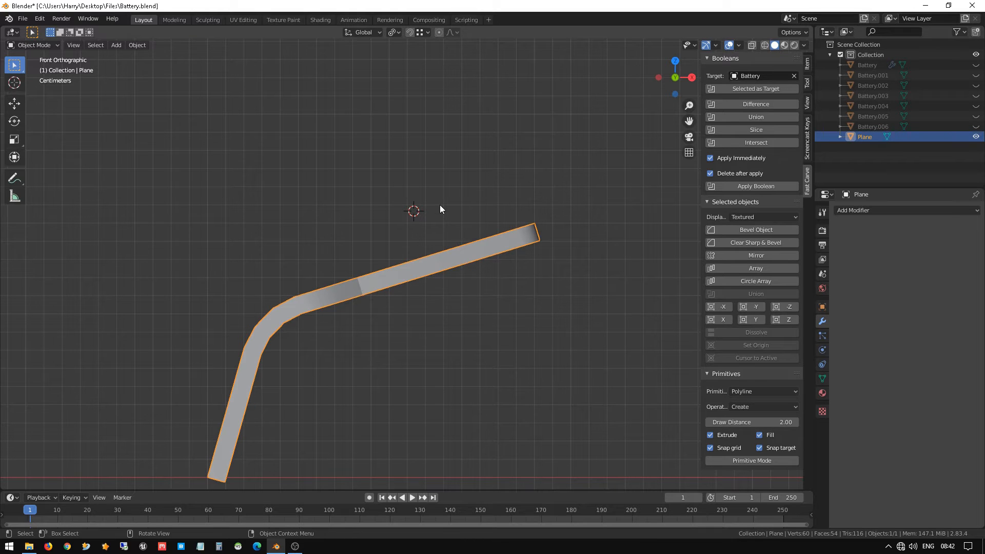
key(shift+a)
mouse_move(440, 204)
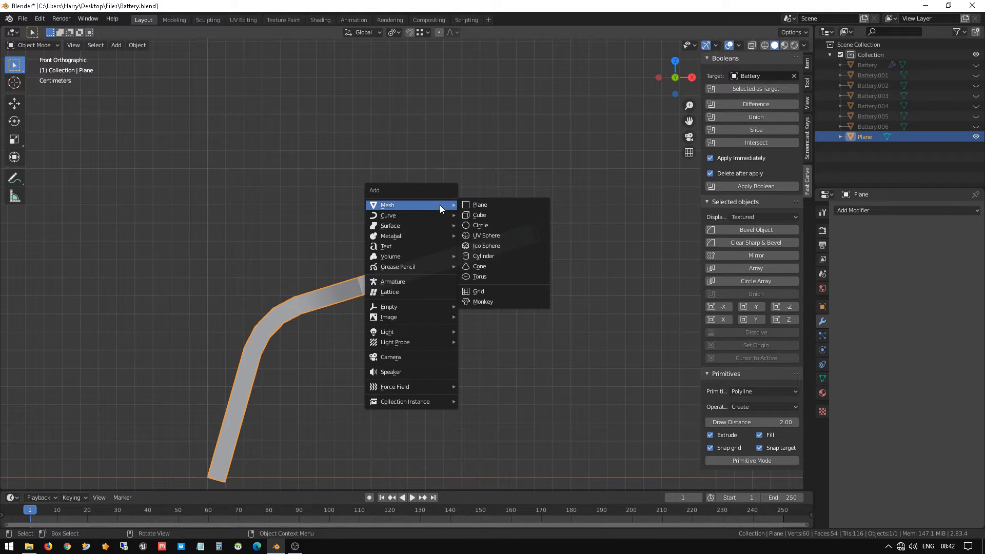
click(490, 218)
key(s)
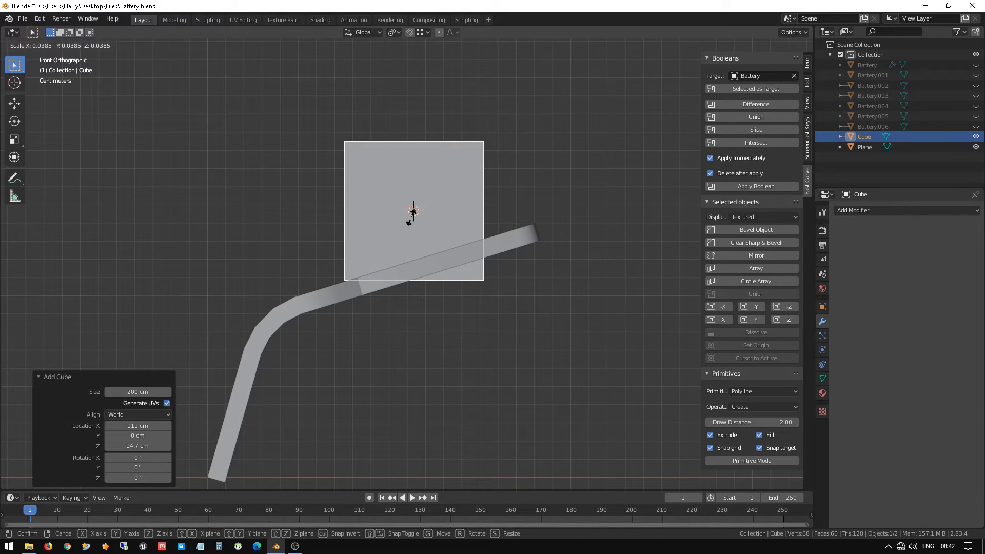
click(412, 211)
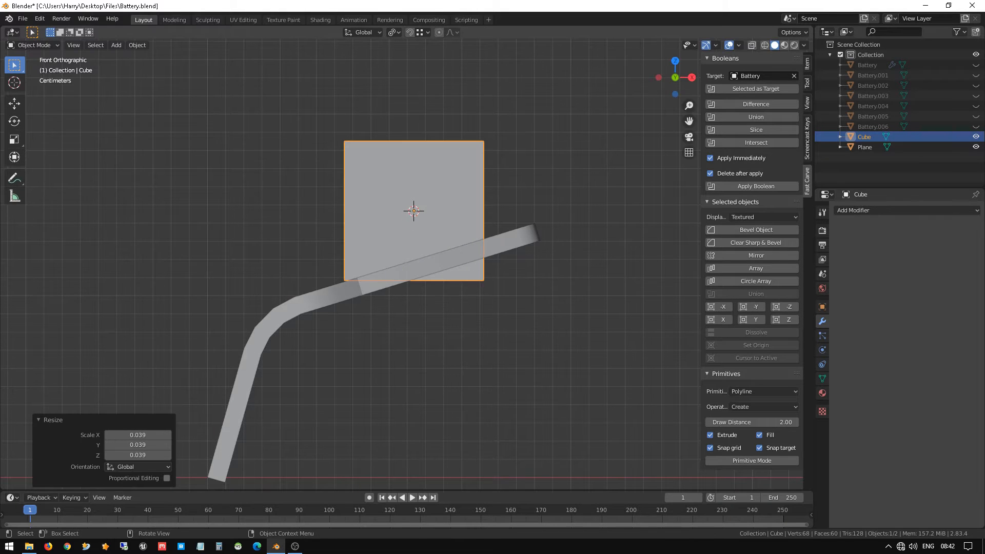
key(s)
click(456, 239)
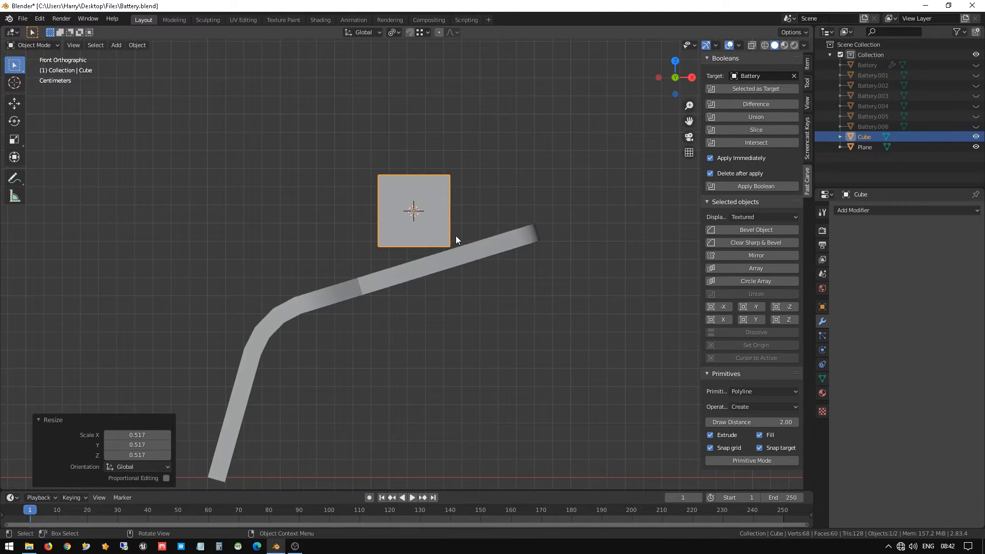
Narrow the cube to about 0.417 along X and rotate it about -18.3° to match the slope of the tab's upper section
key(s)
key(x)
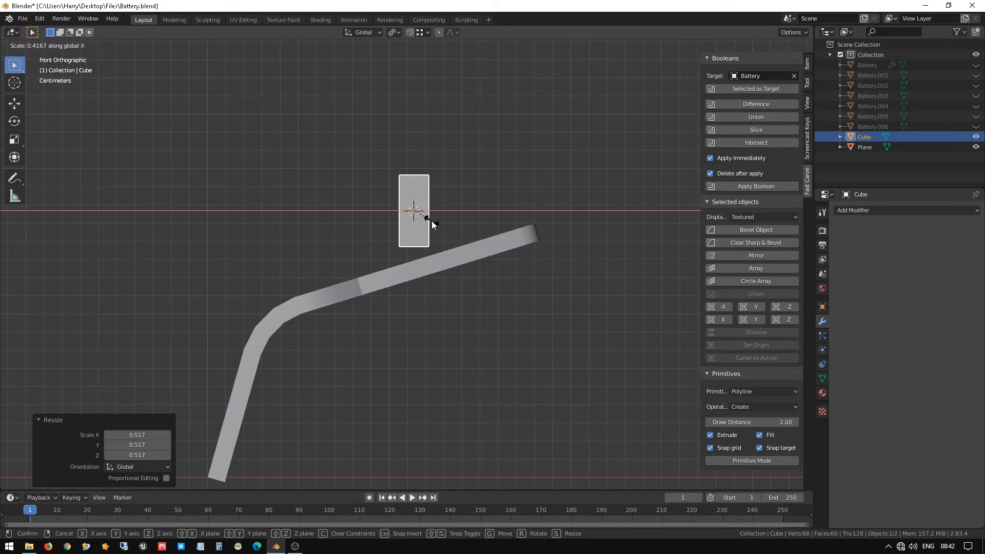
click(432, 221)
key(s)
key(r)
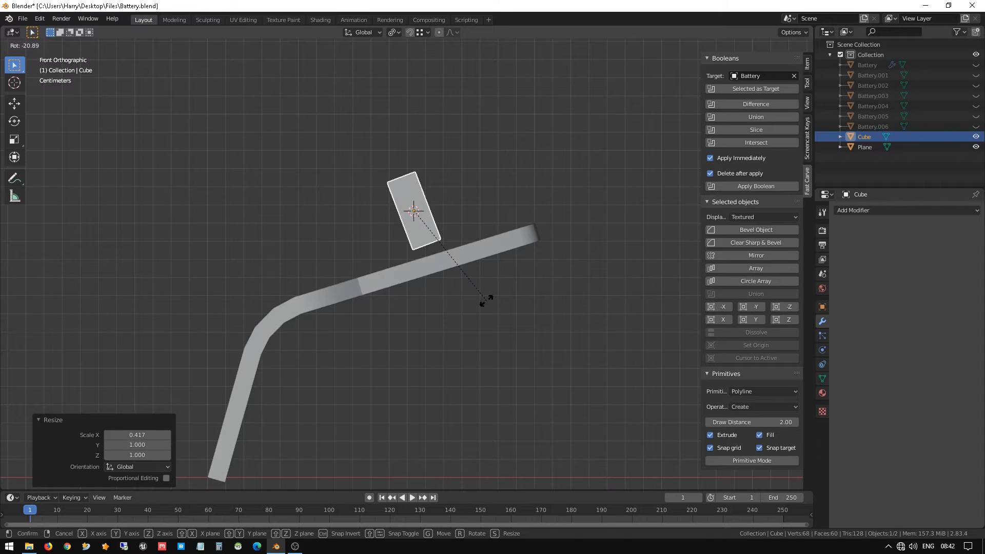
click(482, 304)
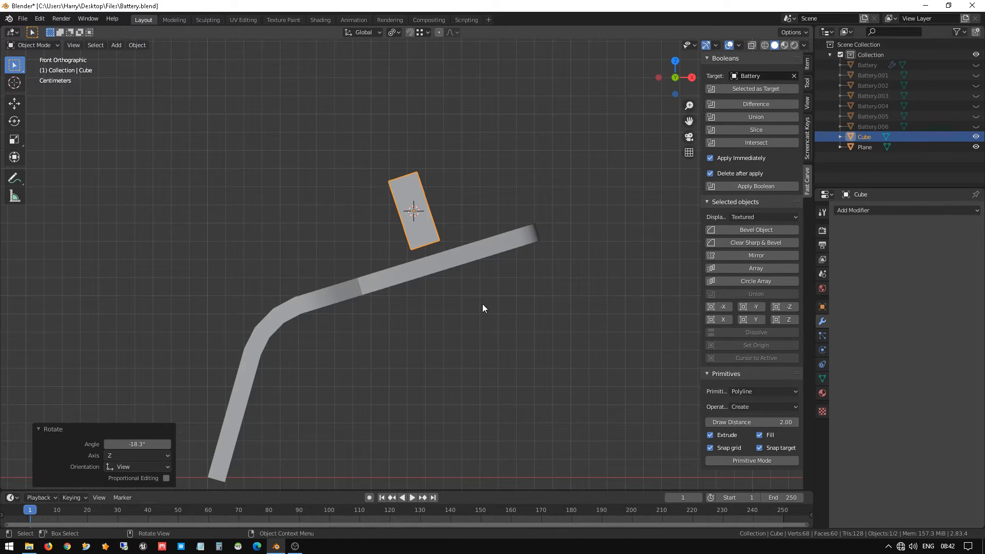
In top view, move the block about -0.91 cm in X and -93.06 cm in Y onto the tab's narrow upper section
middle_drag(439, 233, 491, 263)
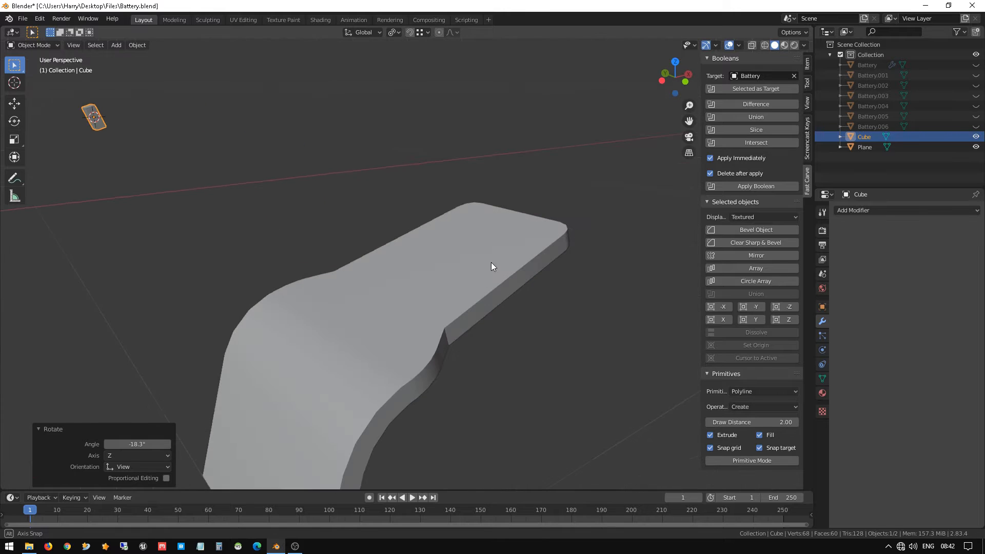
key(KP_7)
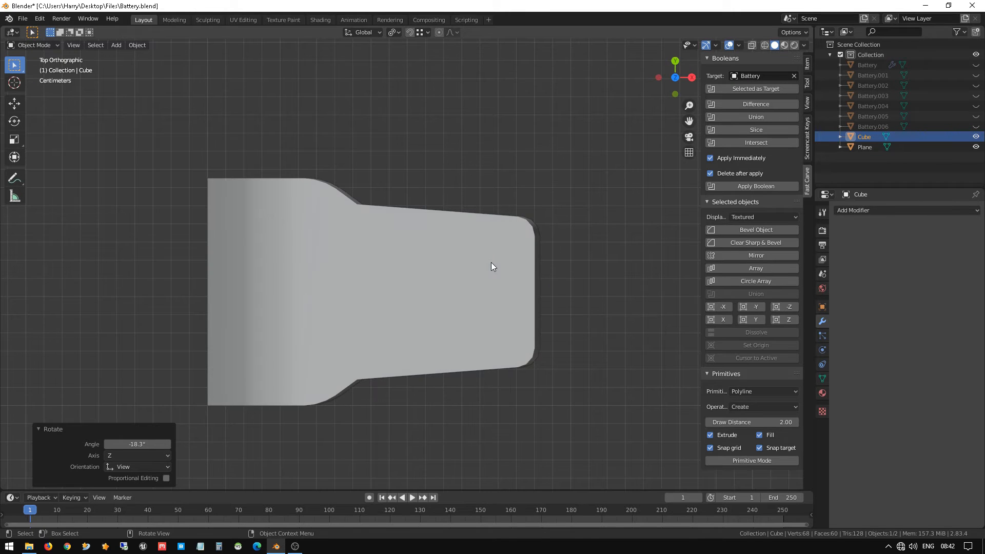
scroll(491, 262, down, 8)
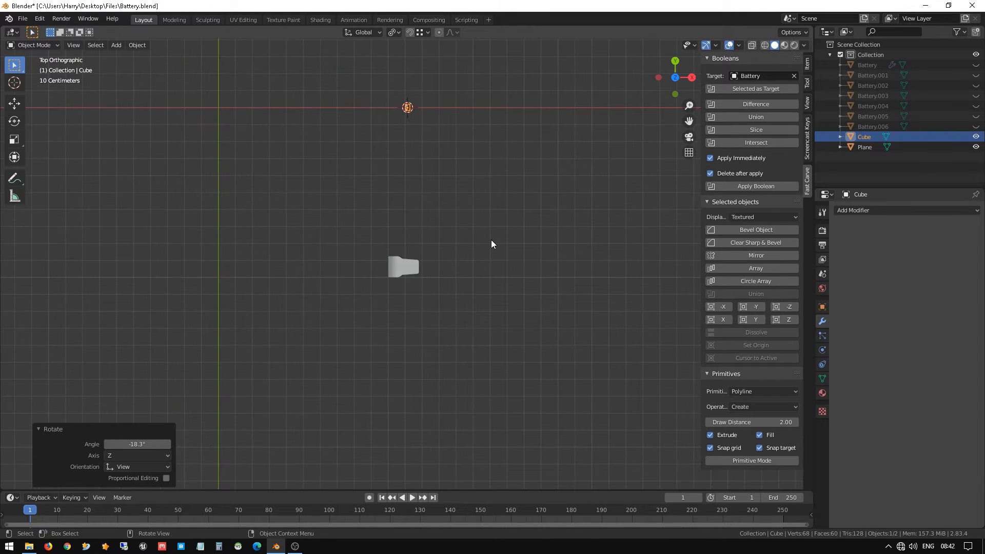
key(g)
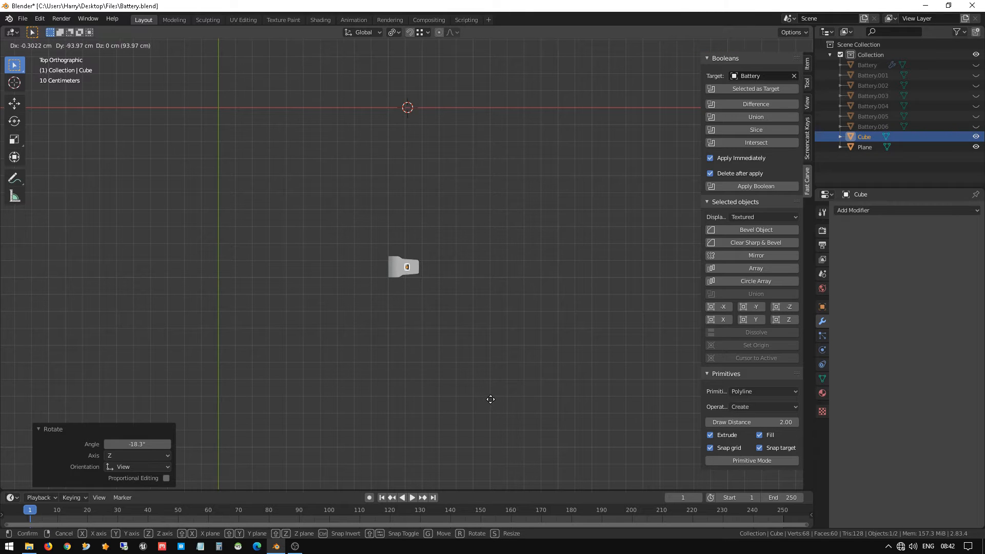
click(490, 398)
scroll(457, 347, up, 10)
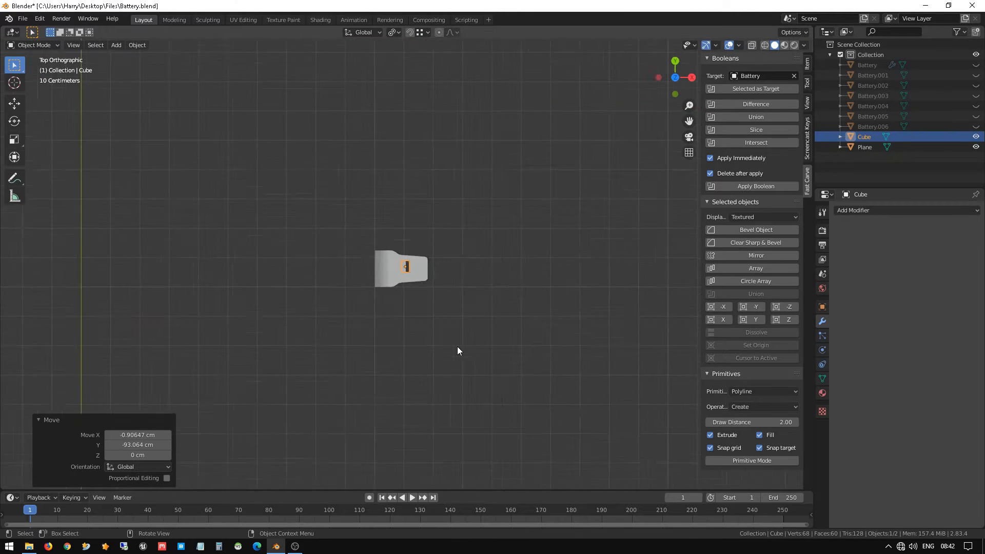
middle_drag(437, 336, 429, 257)
In front view, move the tilted block about 0.89 cm in X and 0.07 cm in Z above the tab's slope
key(KP_1)
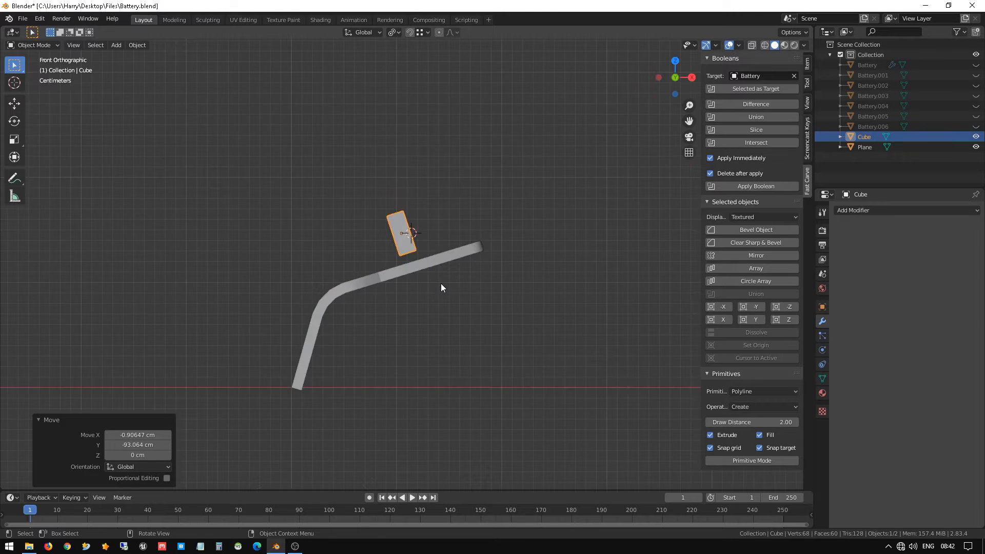
scroll(441, 285, up, 3)
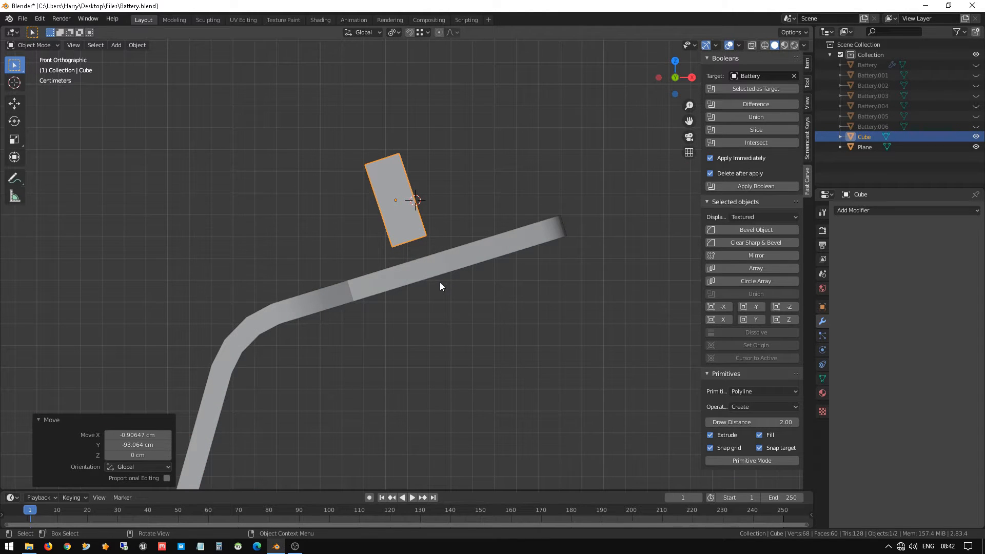
key(g)
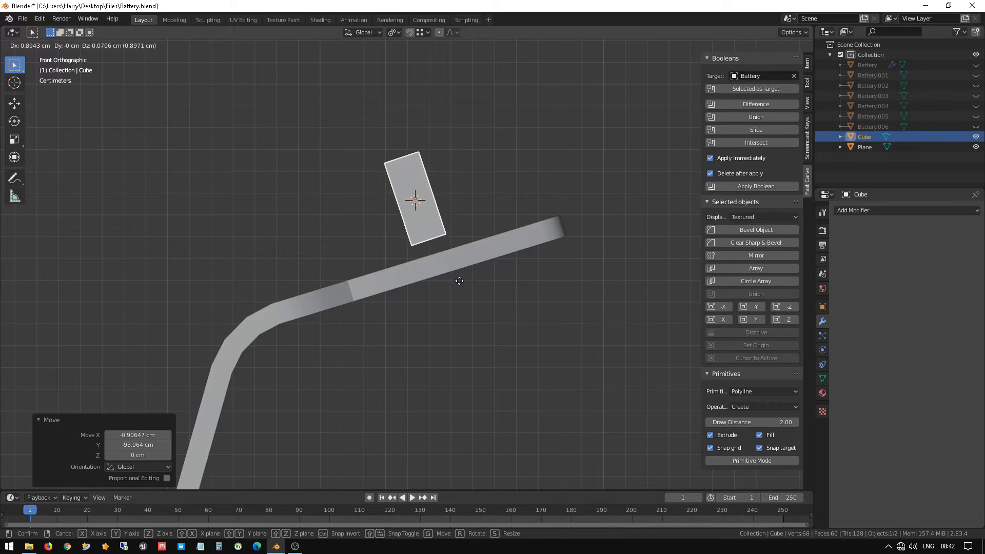
click(459, 280)
In top view, move the block about 1.72 cm in X and -0.82 cm in Y to centre it across the tab
middle_drag(459, 280, 521, 246)
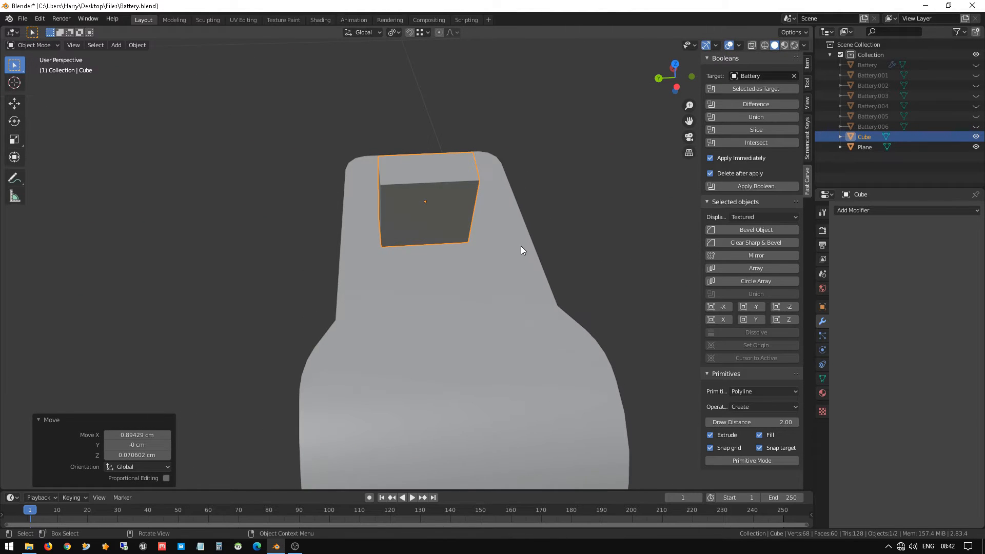
key(KP_7)
key(g)
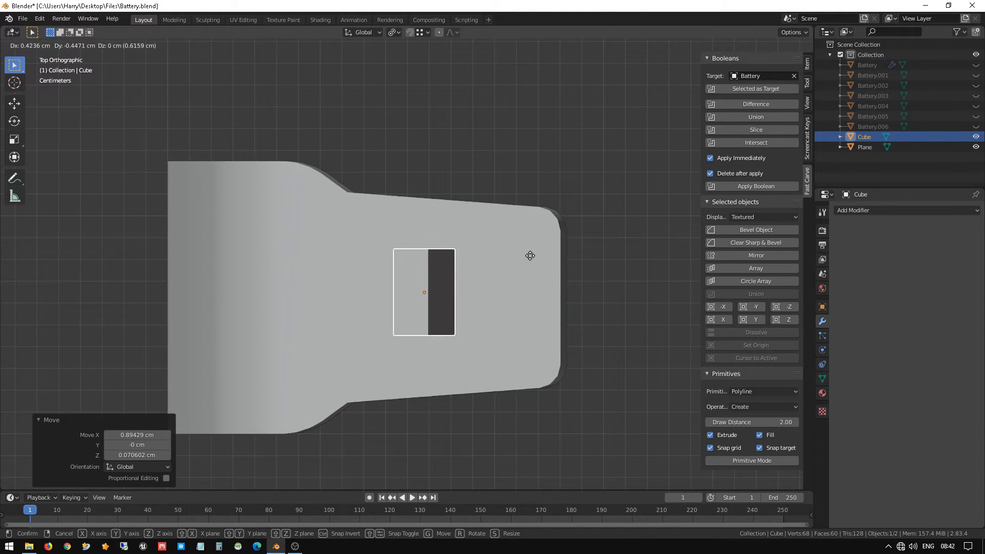
click(558, 264)
middle_drag(556, 264, 454, 318)
scroll(424, 157, up, 3)
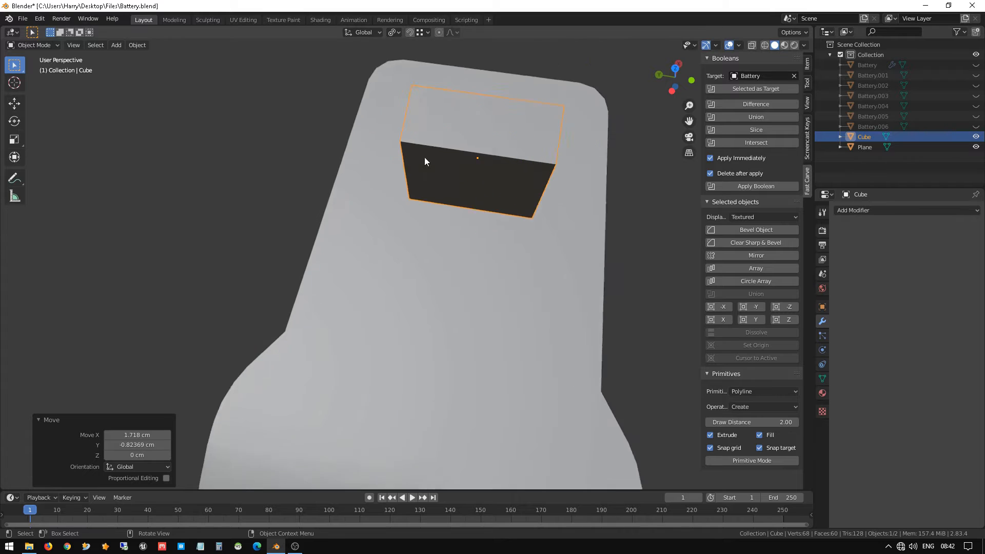
middle_drag(425, 162, 381, 204)
Bevel the block's four long upright edges with 3 segments and a width of about 27.5 cm
key(Tab)
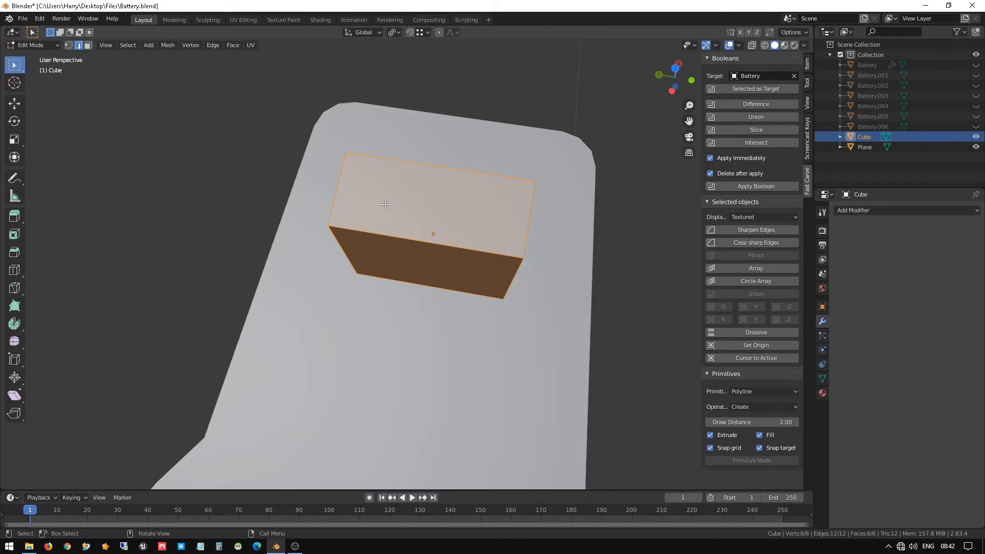
click(356, 240)
middle_drag(349, 229, 567, 175)
shift+click(396, 162)
shift+click(307, 178)
middle_drag(306, 178, 346, 202)
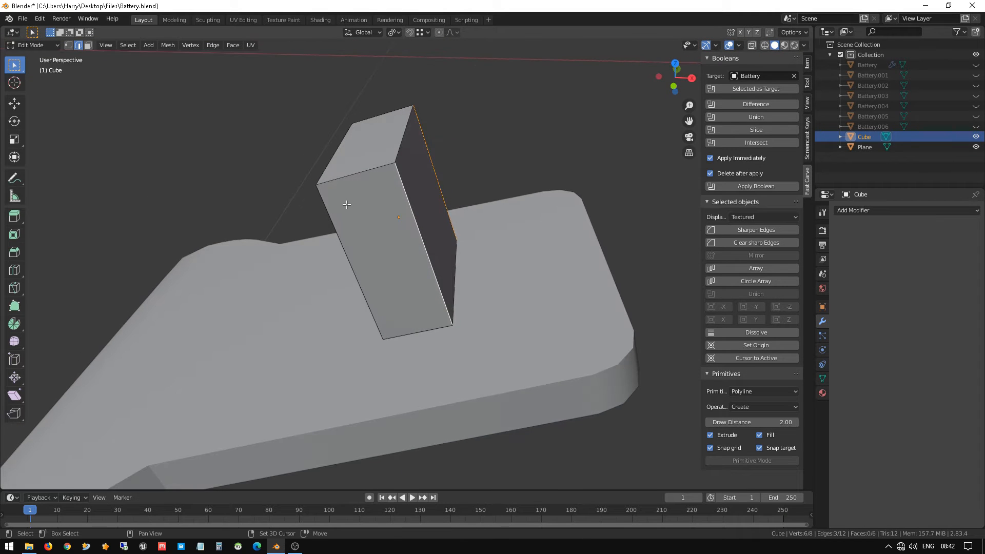
shift+click(342, 204)
key(ctrl+b)
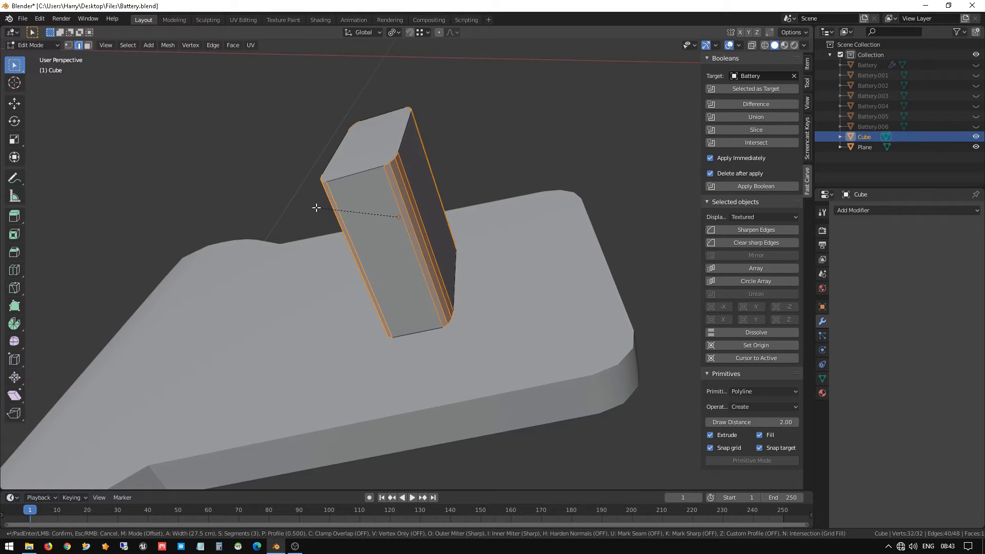
click(316, 207)
key(Tab)
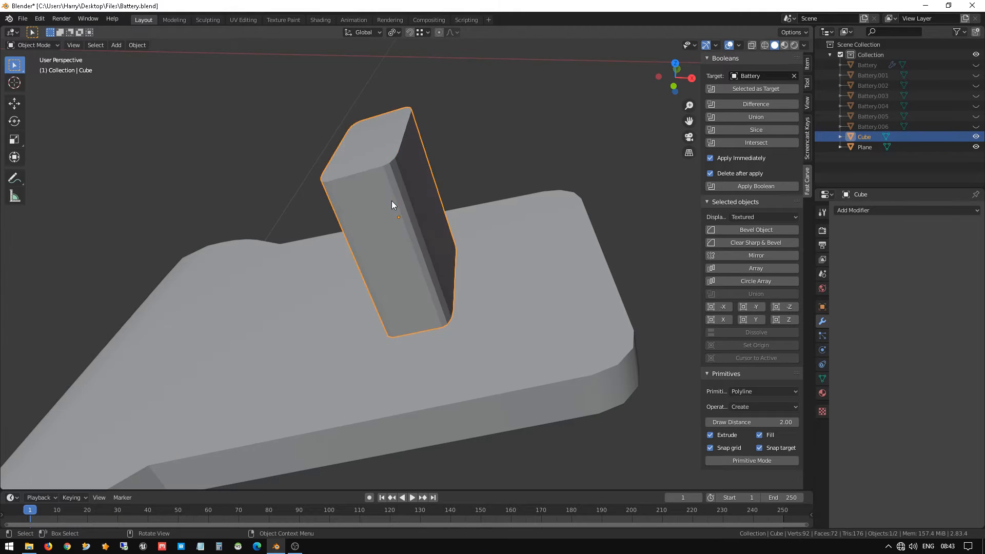
Try a level 1 Subdivision on the rounded block and undo it
middle_drag(392, 201, 490, 184)
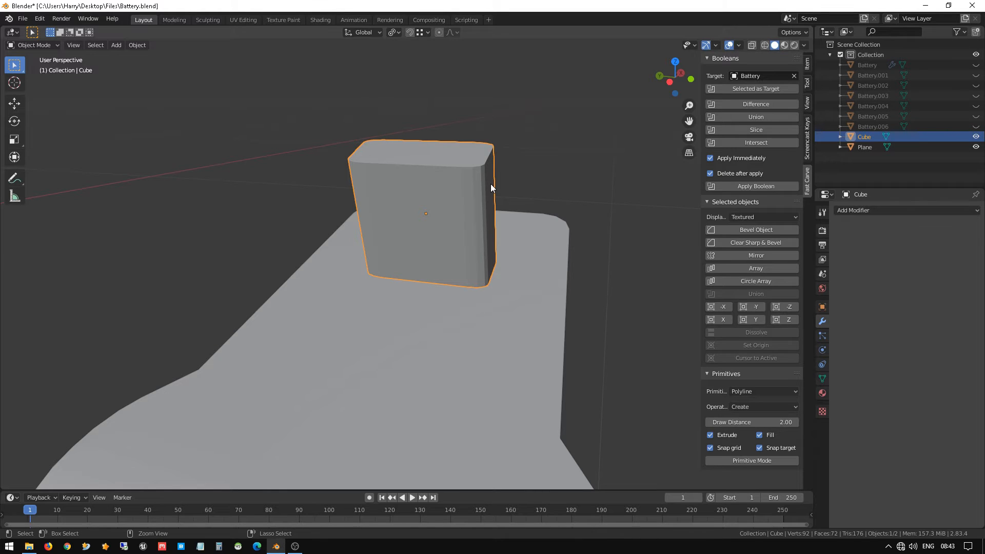
key(ctrl+1)
key(ctrl+z)
Add two loop cuts around the block and try to spread them apart along global Z
key(Tab)
middle_drag(454, 187, 449, 154)
click(448, 154)
key(ctrl+r)
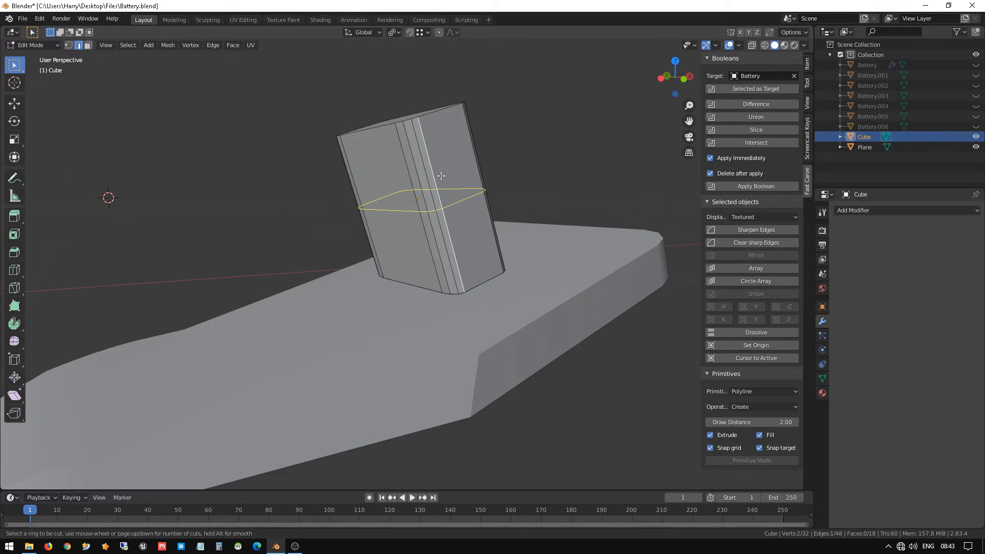
scroll(441, 175, up, 1)
click(441, 176)
right_click(442, 176)
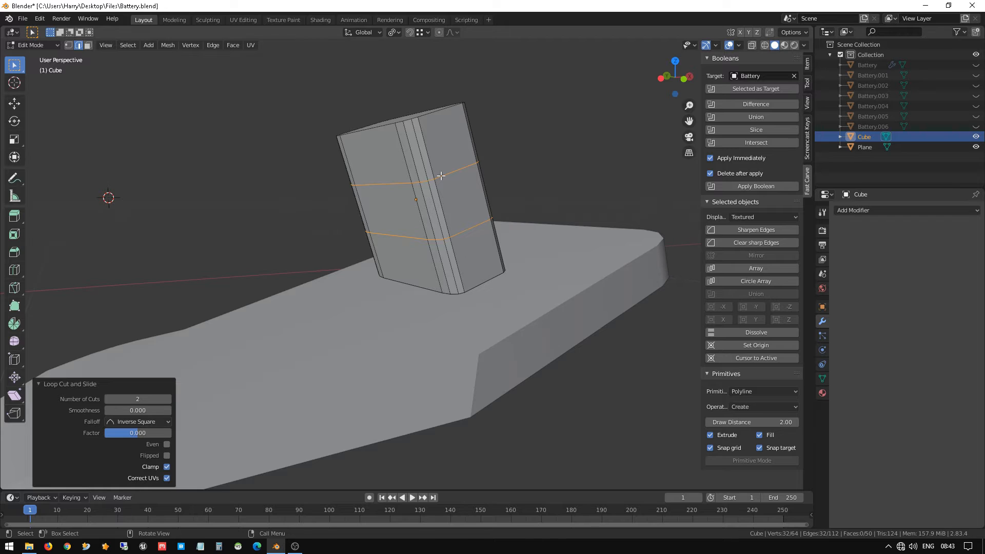
key(s)
key(z)
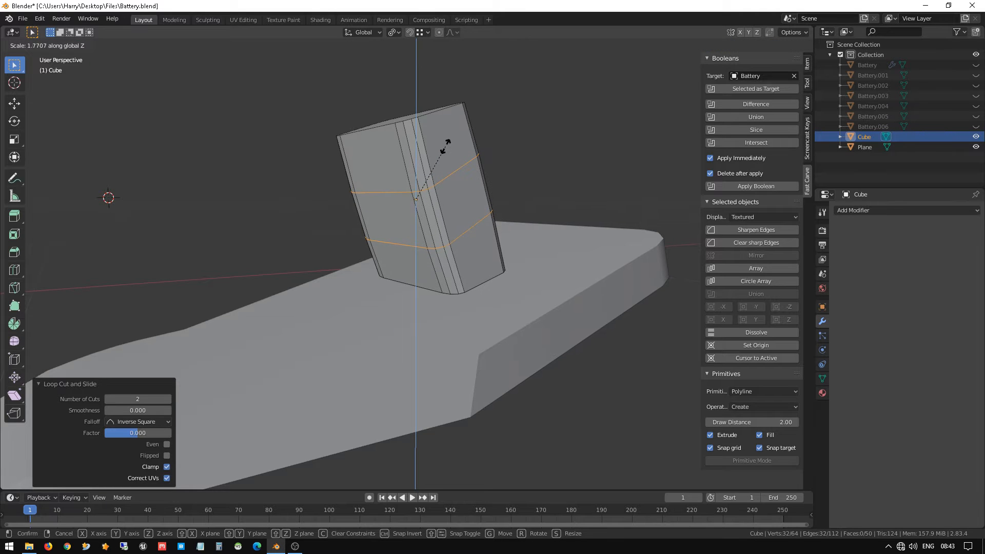
right_click(445, 146)
Switch the transform orientation to Local and try to scale the two loops along the block's local Z
middle_drag(457, 193, 439, 192)
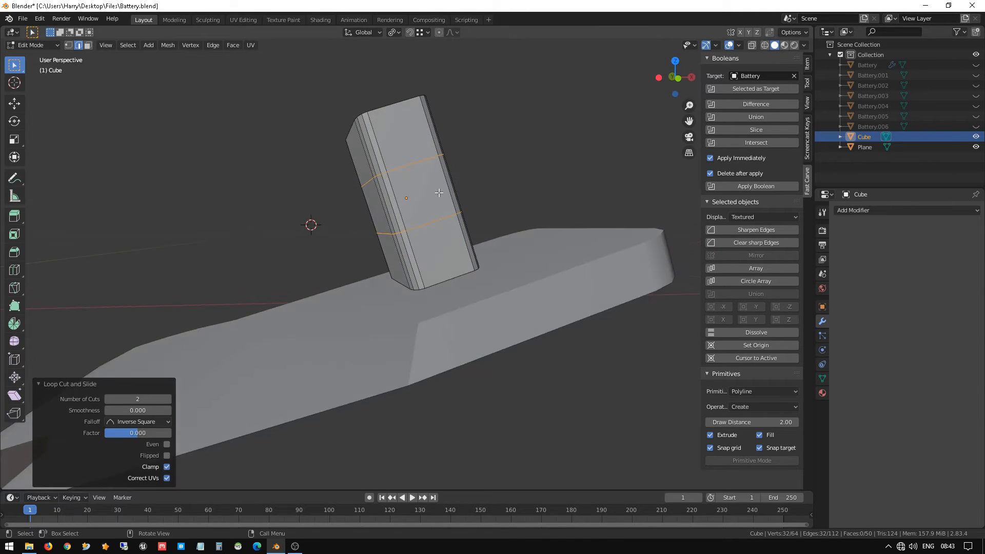
click(362, 32)
click(363, 74)
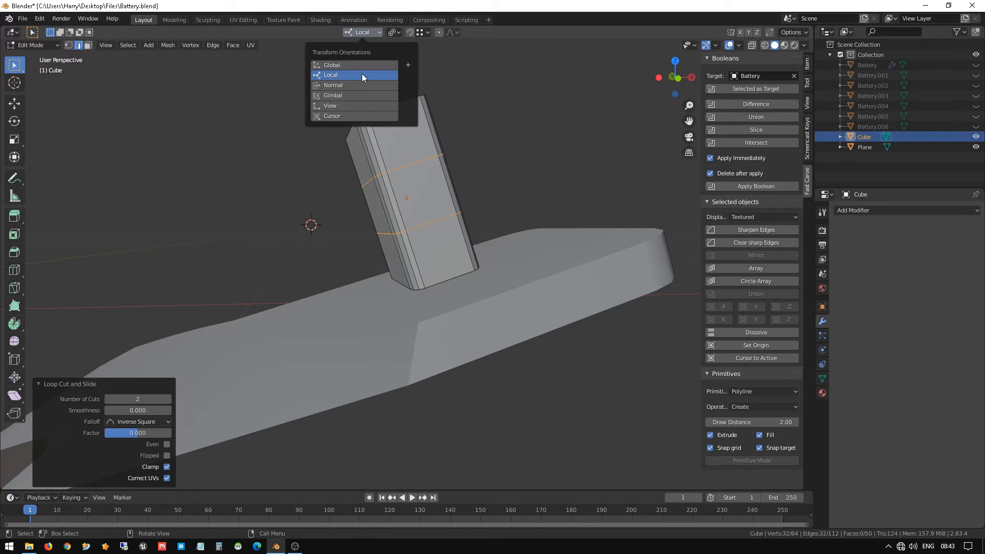
key(s)
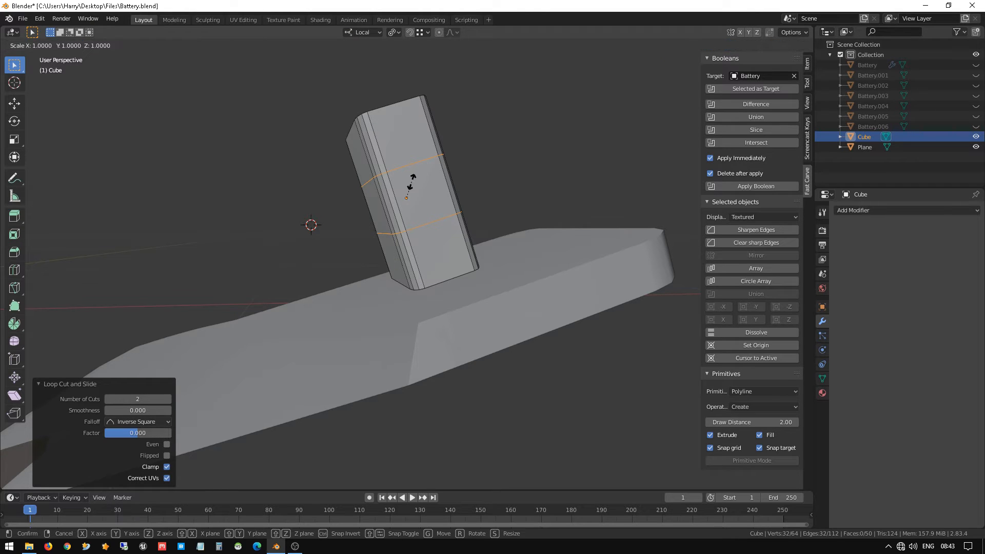
key(z)
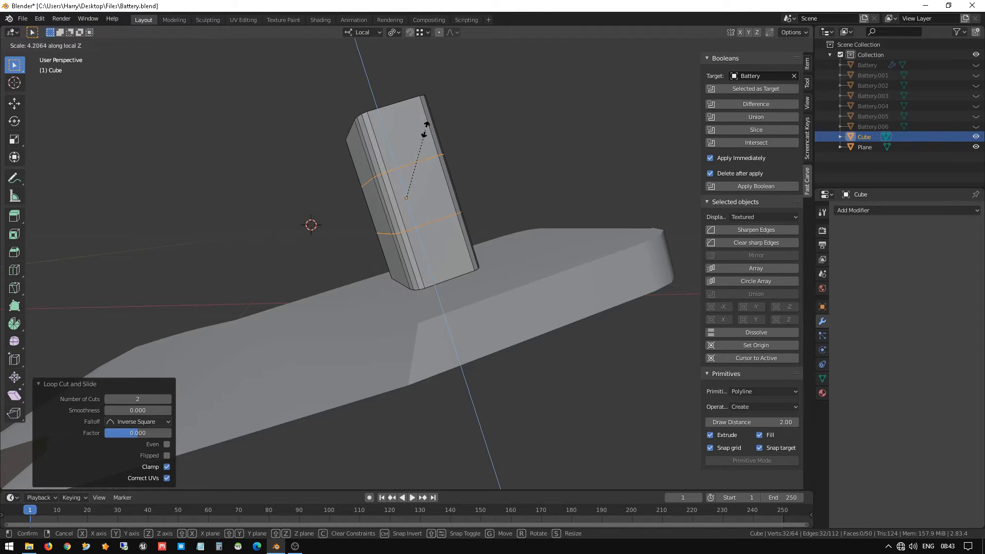
right_click(512, 301)
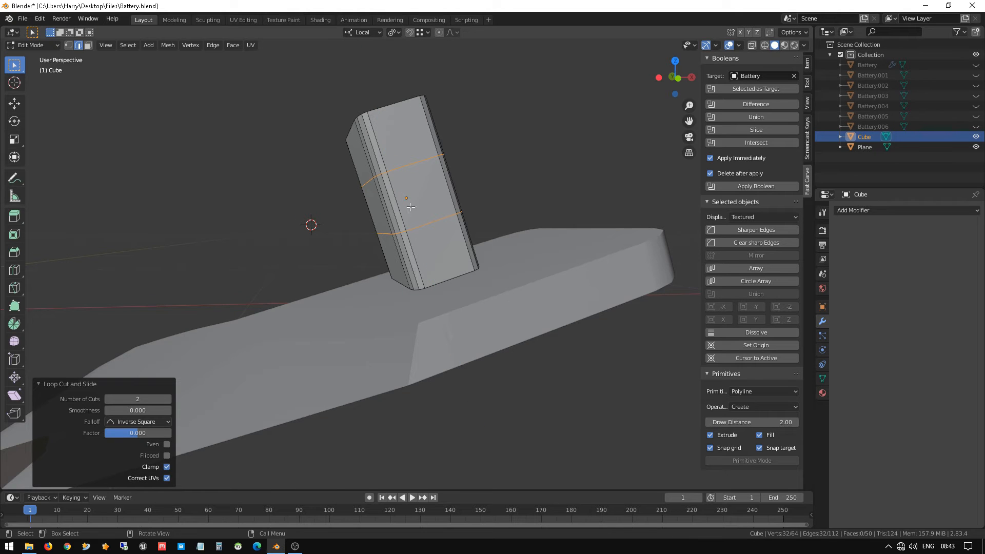
Undo the block's two loop cuts and set the transform orientation back to Global
middle_drag(411, 206, 453, 206)
click(473, 222)
middle_drag(424, 167, 441, 180)
click(361, 33)
click(364, 65)
Add one loop cut close to the block's upper end (factor -0.950) and one near its lower end (0.934)
key(ctrl+r)
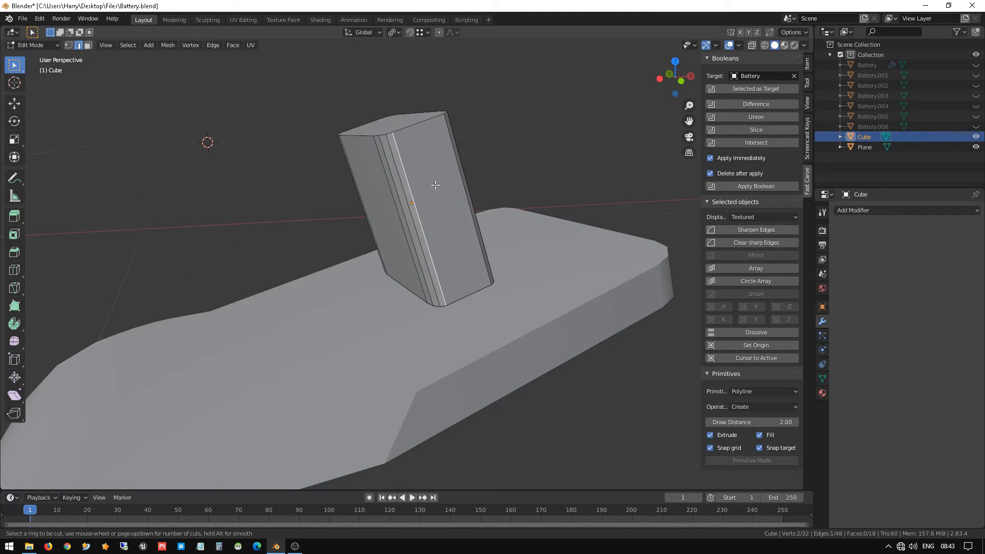
click(430, 208)
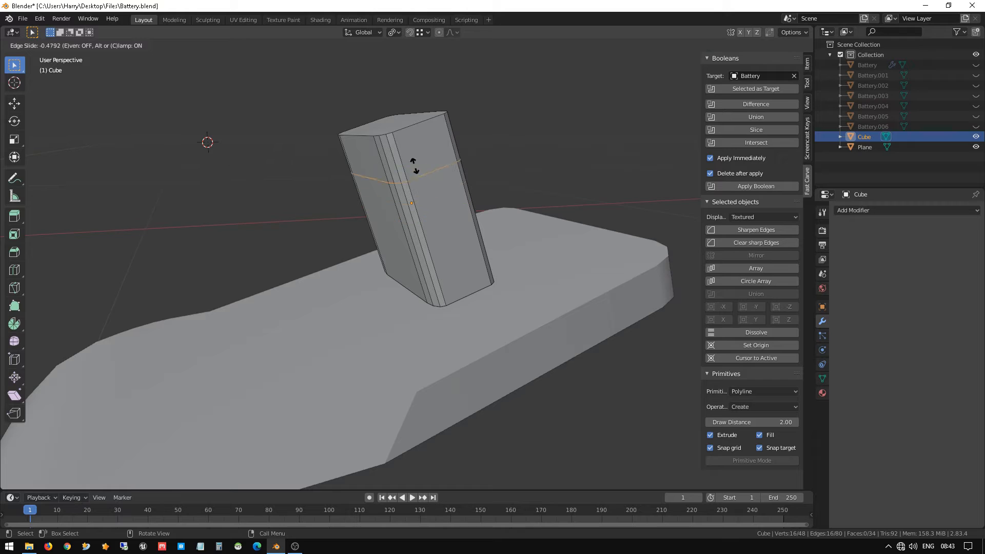
click(404, 126)
key(ctrl+r)
click(413, 202)
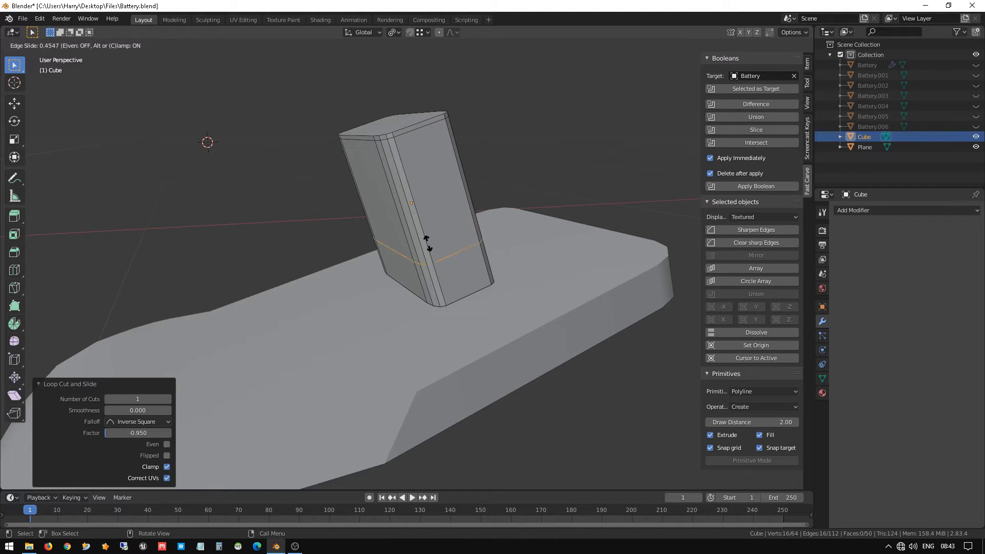
click(444, 281)
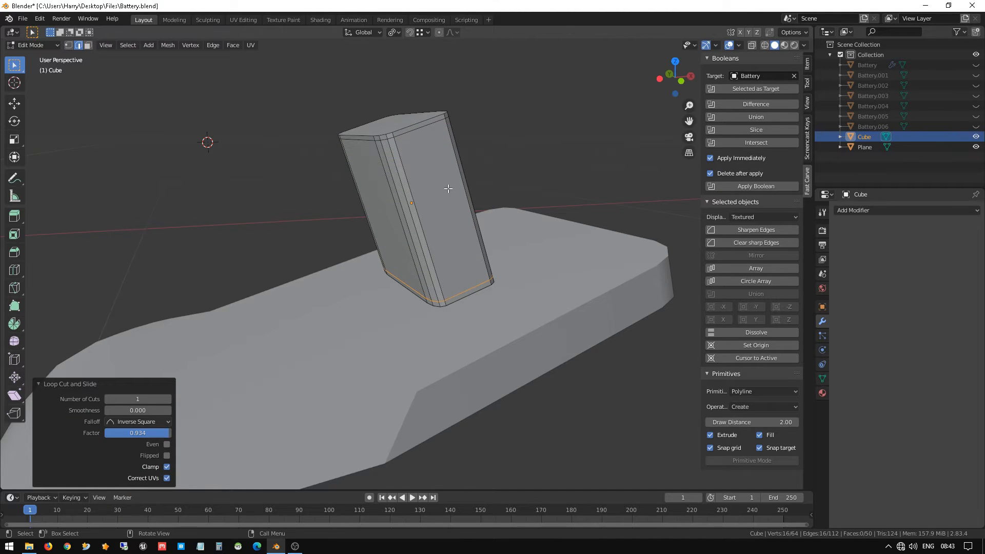
middle_drag(448, 188, 494, 182)
key(Tab)
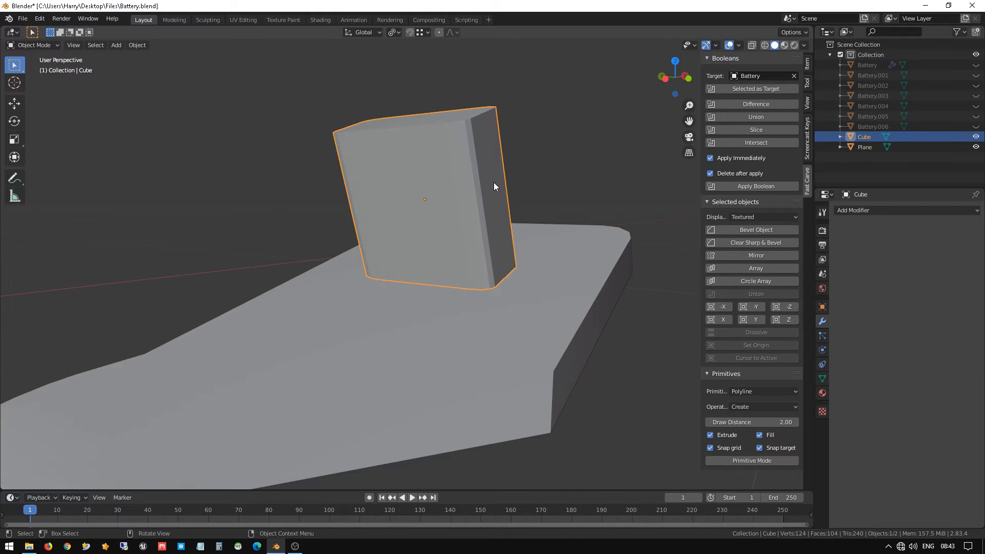
Try a level 1 Subdivision with smooth shading on the block and undo both
key(ctrl+1)
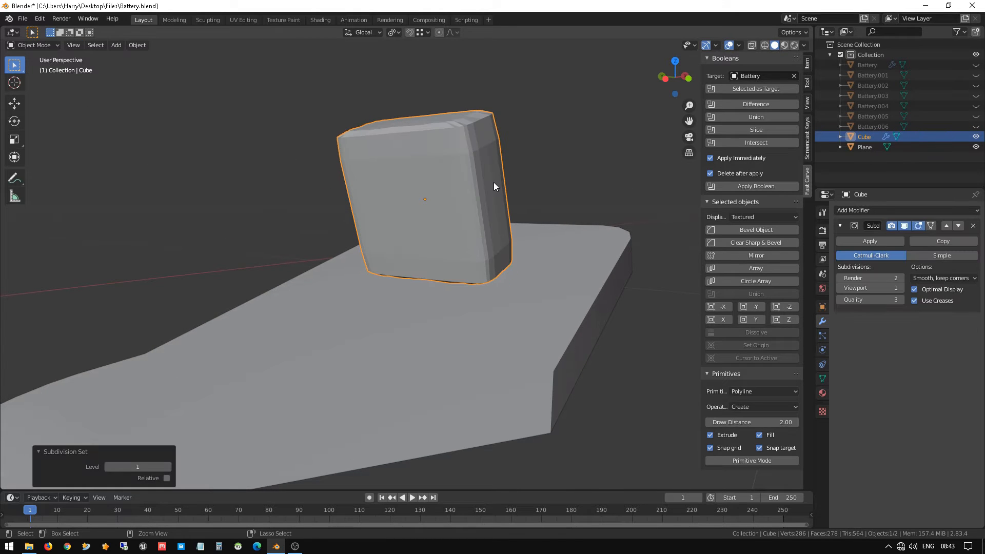
right_click(477, 172)
click(472, 170)
mouse_move(471, 168)
middle_down()
mouse_move(472, 183)
mouse_move(400, 186)
mouse_move(416, 200)
mouse_move(485, 189)
middle_up()
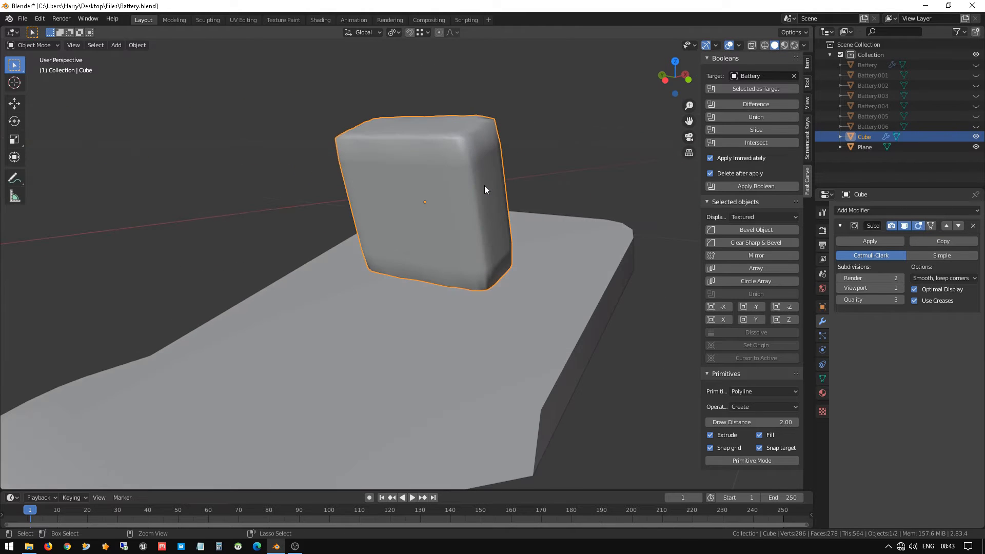
key(ctrl+z)
key(ctrl+z)
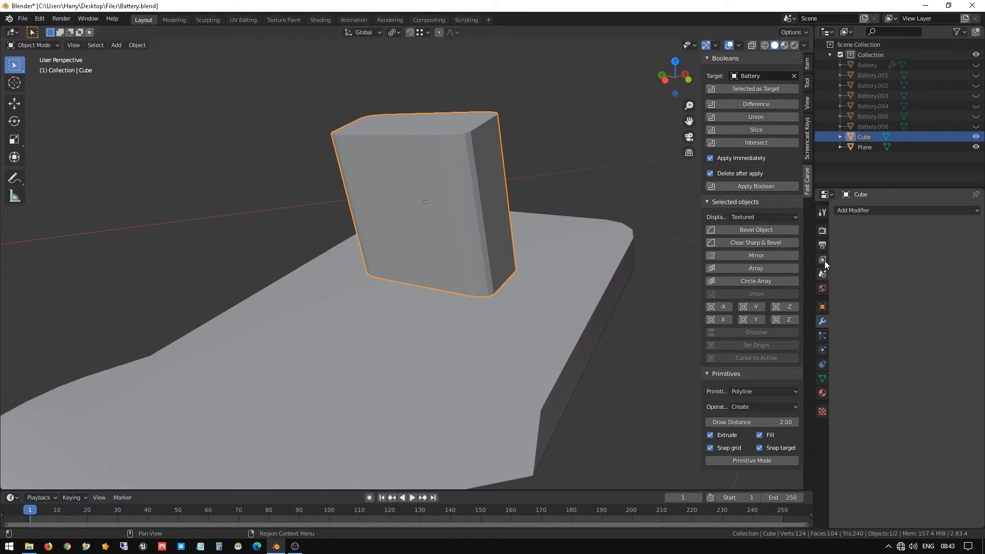
Try Fast Carve's Bevel Object on the block, undo it and reselect the block in Object Mode
click(760, 230)
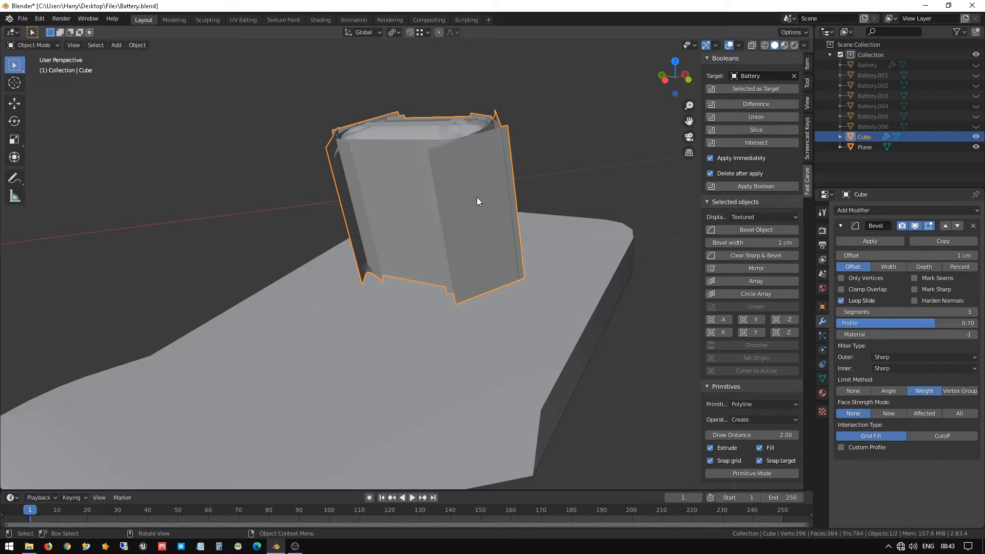
middle_drag(476, 197, 470, 168)
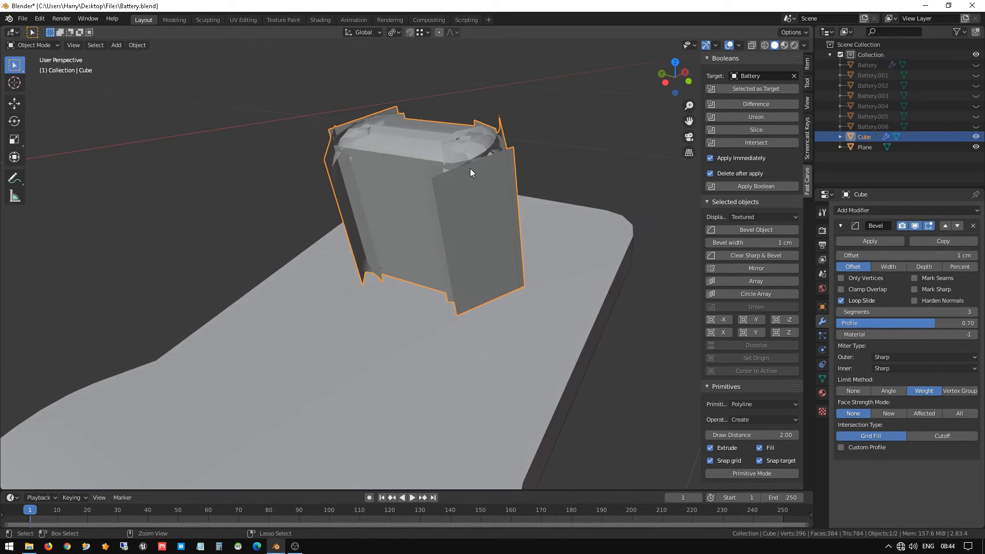
key(ctrl+z)
key(ctrl+z)
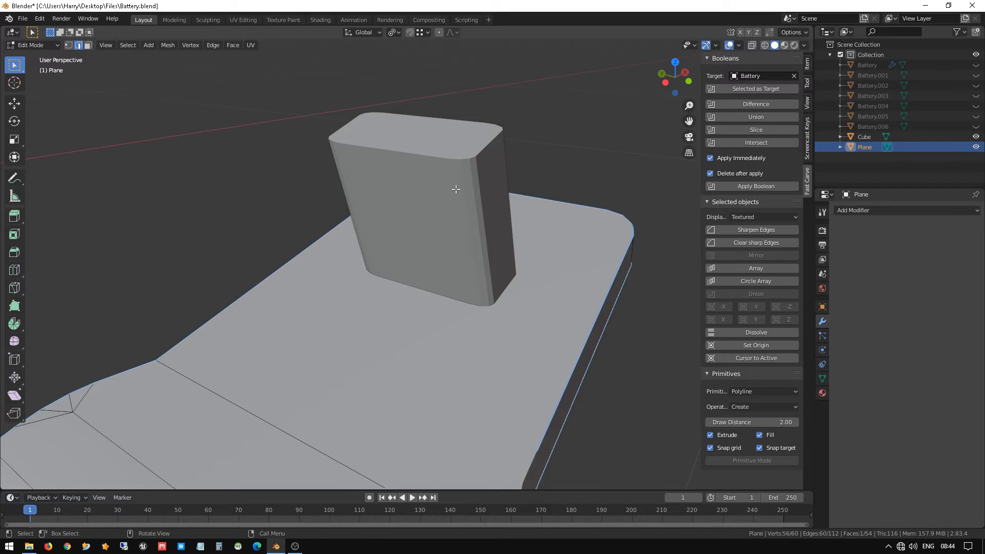
key(Tab)
click(451, 173)
In front view, set the transform orientation to Local and move the block down its local Z through the tab
middle_drag(452, 174, 389, 273)
middle_drag(468, 325, 432, 322)
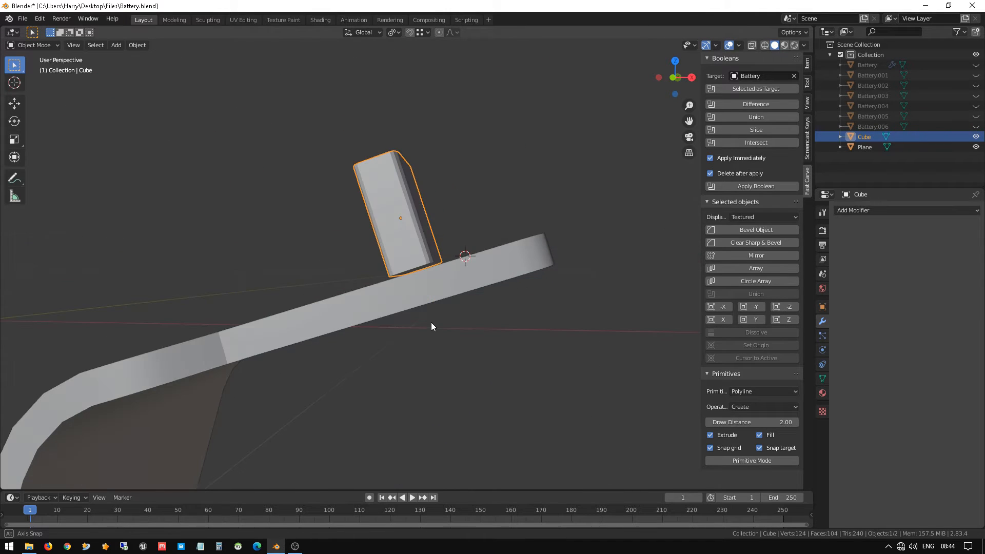
key(KP_1)
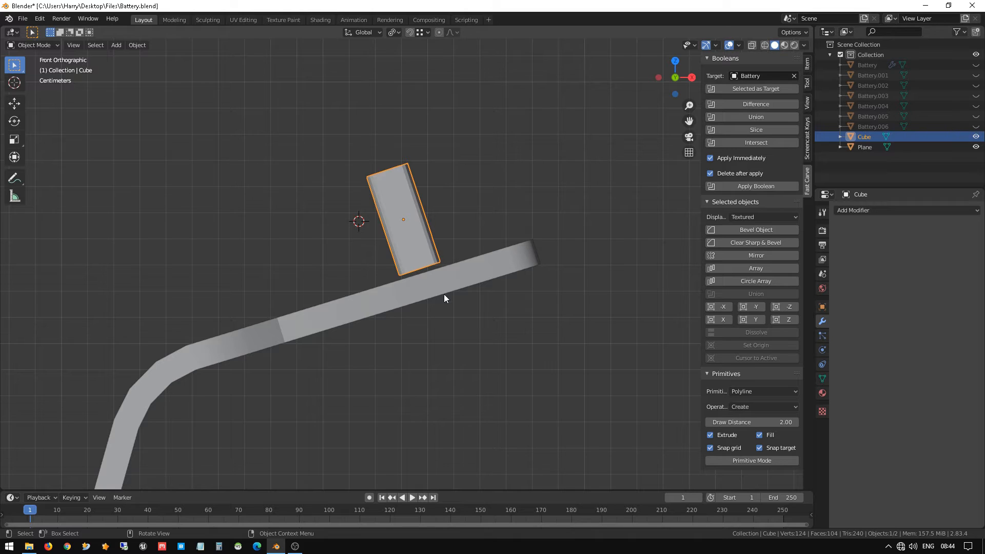
click(367, 34)
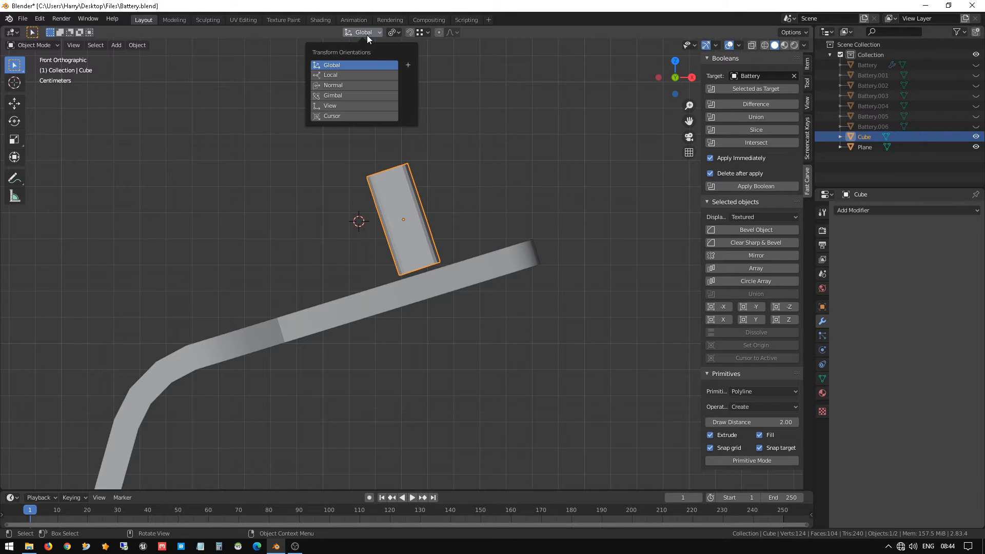
click(369, 71)
key(g)
key(z)
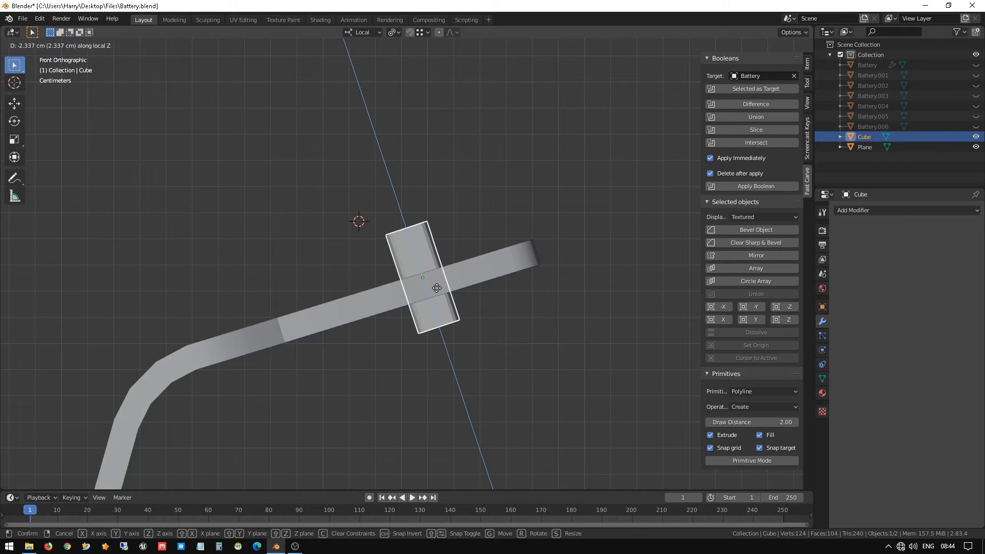
click(442, 291)
Select the bent tab and rename its object from Plane to pin
key(KP_5)
middle_drag(392, 291, 444, 310)
click(415, 306)
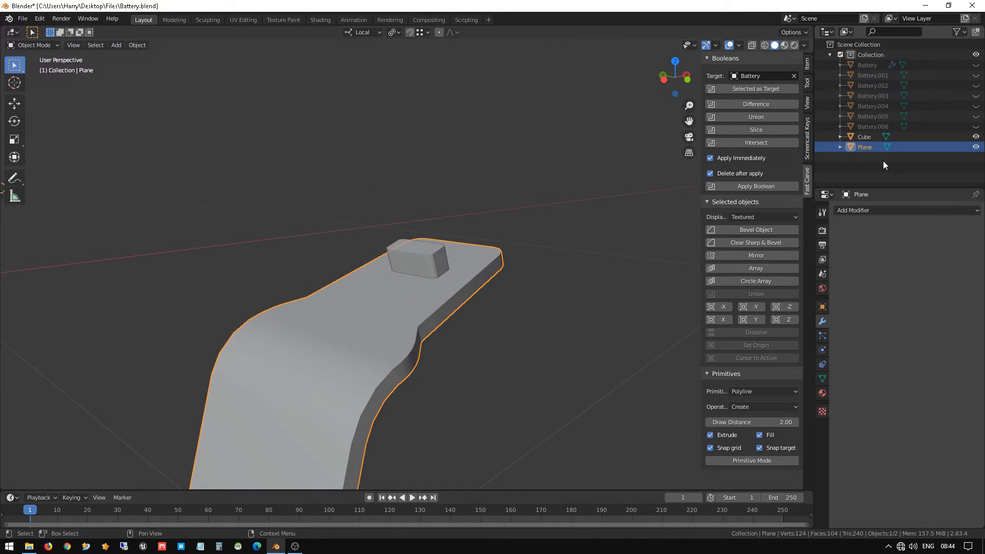
double_click(876, 147)
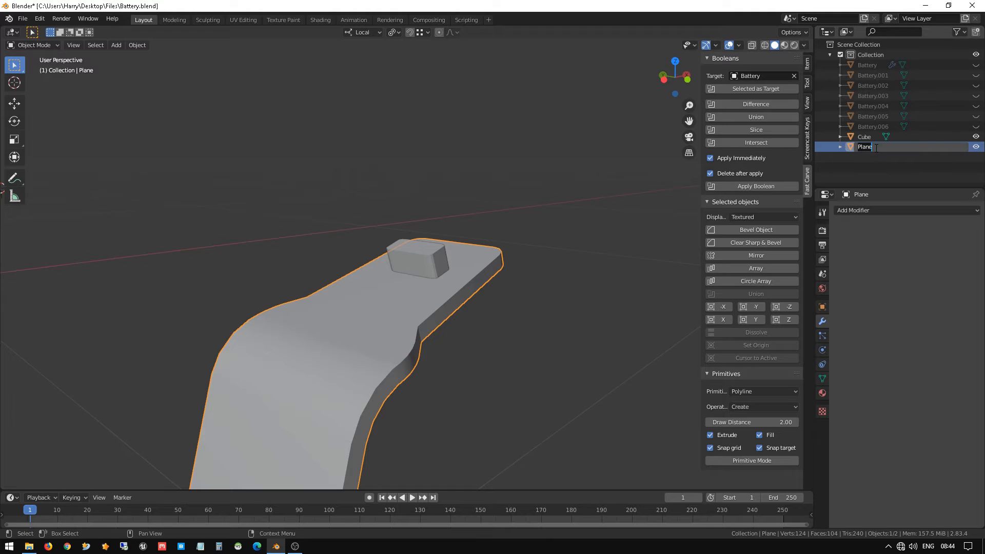
text(pin)
key(Return)
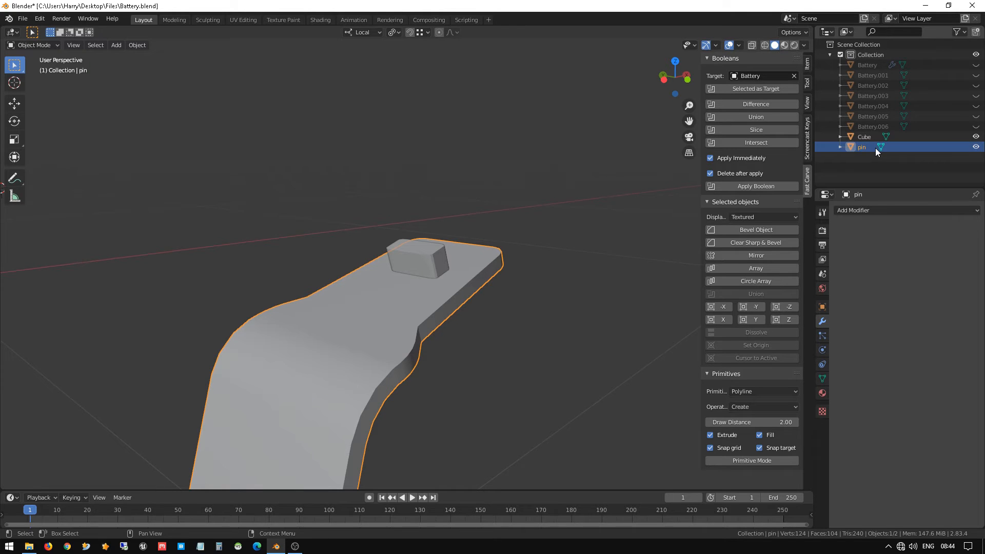
Set pin as the Fast Carve Boolean target and subtract the block from it with Difference
middle_drag(338, 334, 432, 257)
click(427, 254)
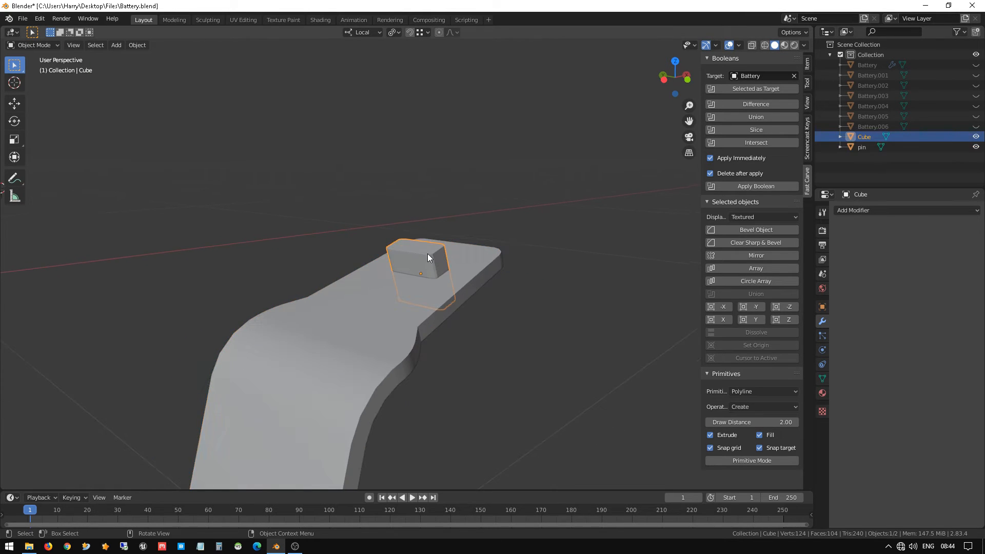
click(764, 76)
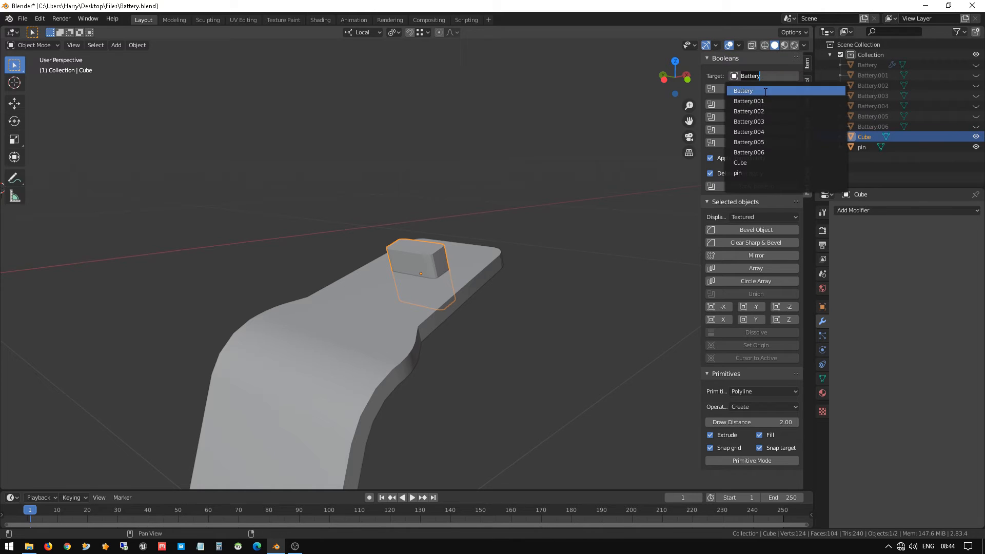
click(753, 168)
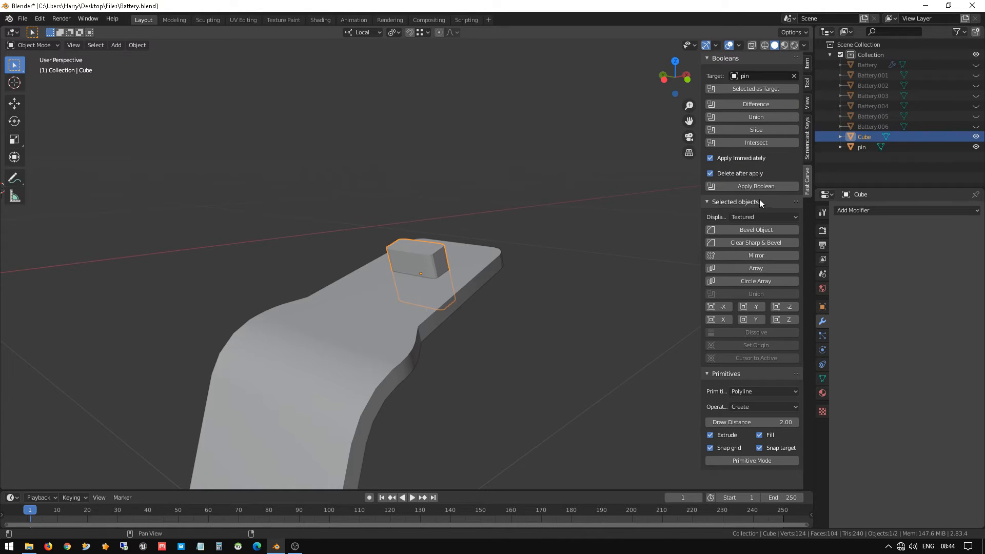
click(769, 105)
middle_drag(513, 231, 543, 349)
scroll(470, 305, down, 3)
middle_drag(446, 297, 396, 303)
scroll(400, 304, up, 2)
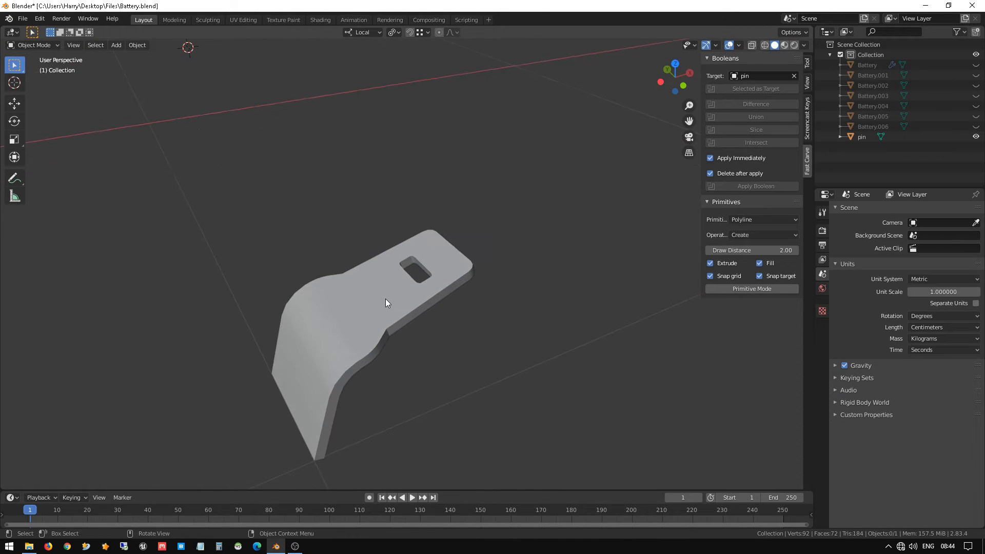
Apply Fast Carve's Bevel Object to the pin and set the bevel offset to 0.2 cm
click(386, 300)
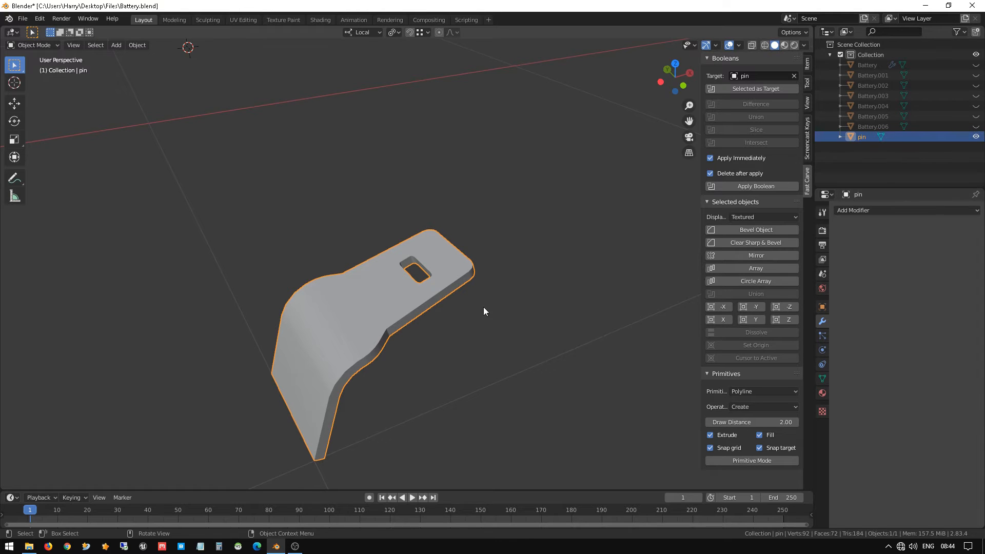
click(767, 230)
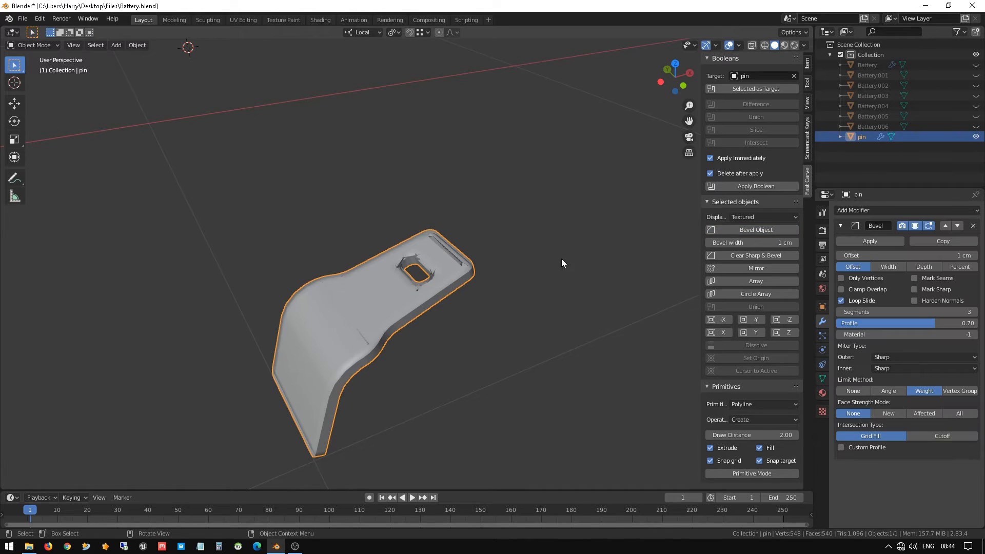
click(902, 255)
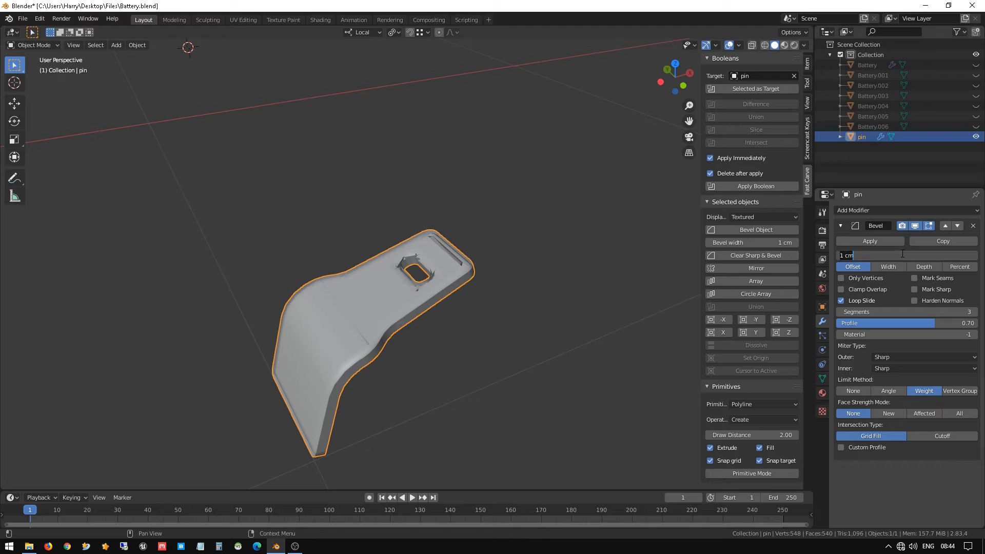
text(0.2)
key(Return)
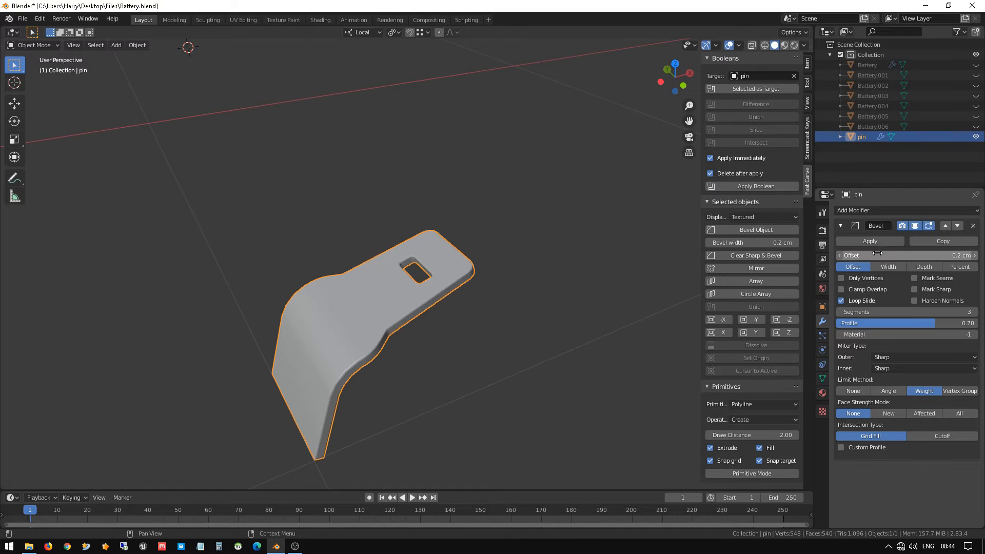
scroll(471, 293, up, 3)
scroll(462, 319, up, 2)
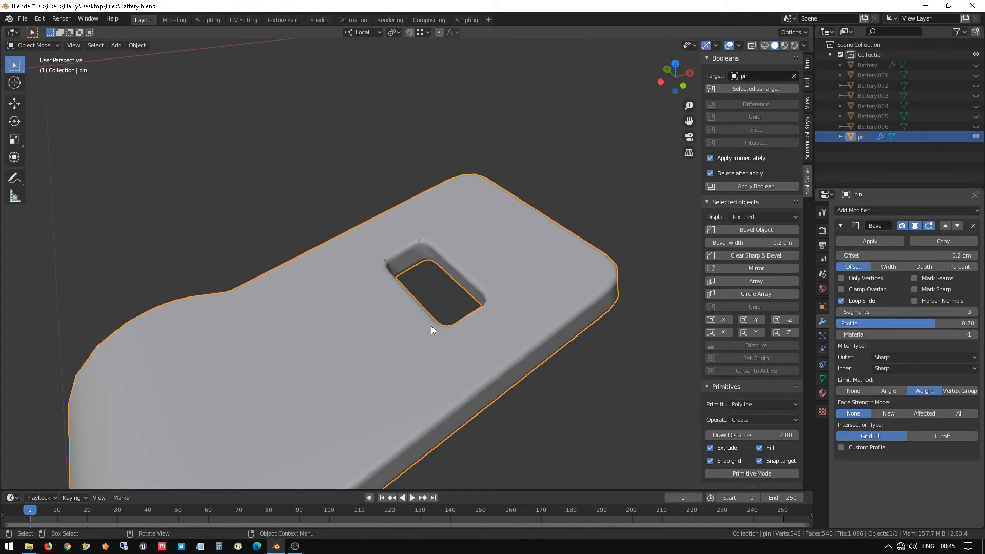
middle_drag(431, 326, 414, 252)
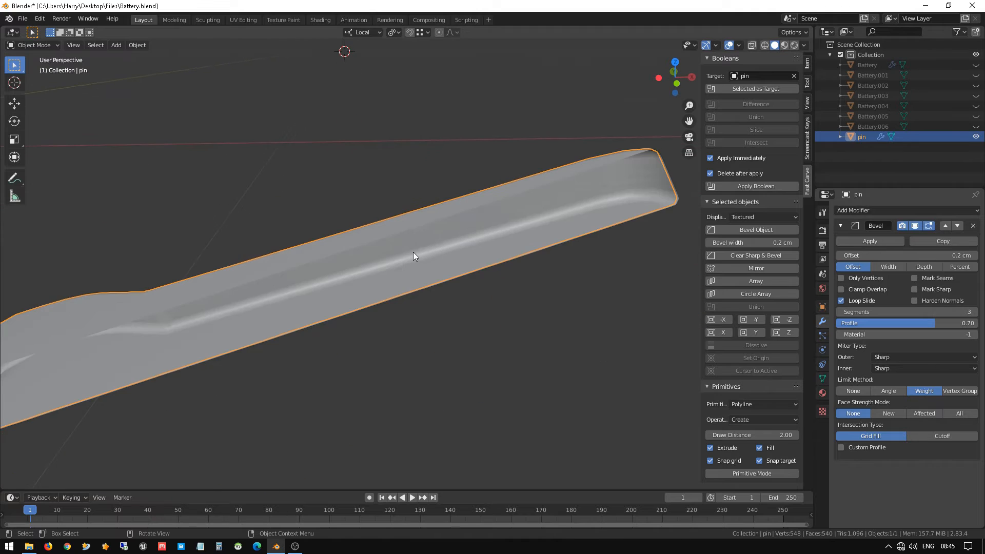
scroll(414, 252, down, 3)
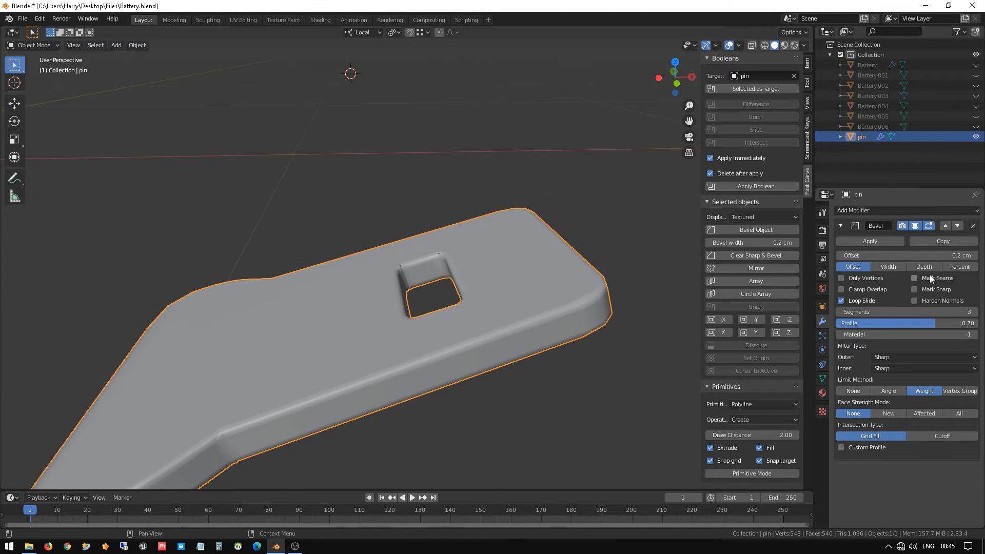
Set the pin's Bevel modifier offset to 0.1 cm
double_click(936, 255)
text(0.1)
key(Return)
middle_drag(544, 352, 416, 295)
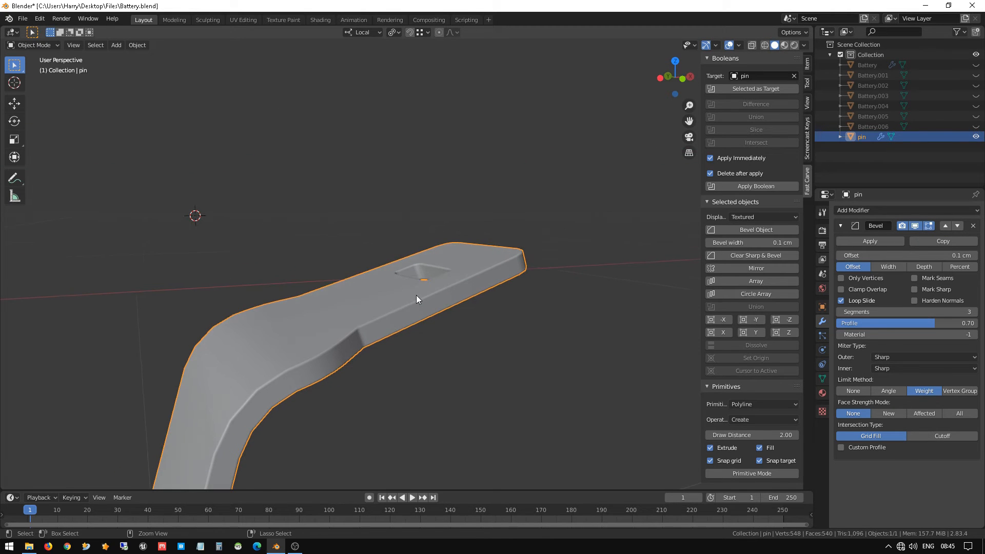
Try Subdivision levels 2, 0 and 1 on the pin and undo them
key(ctrl+2)
middle_drag(416, 295, 417, 341)
key(ctrl+0)
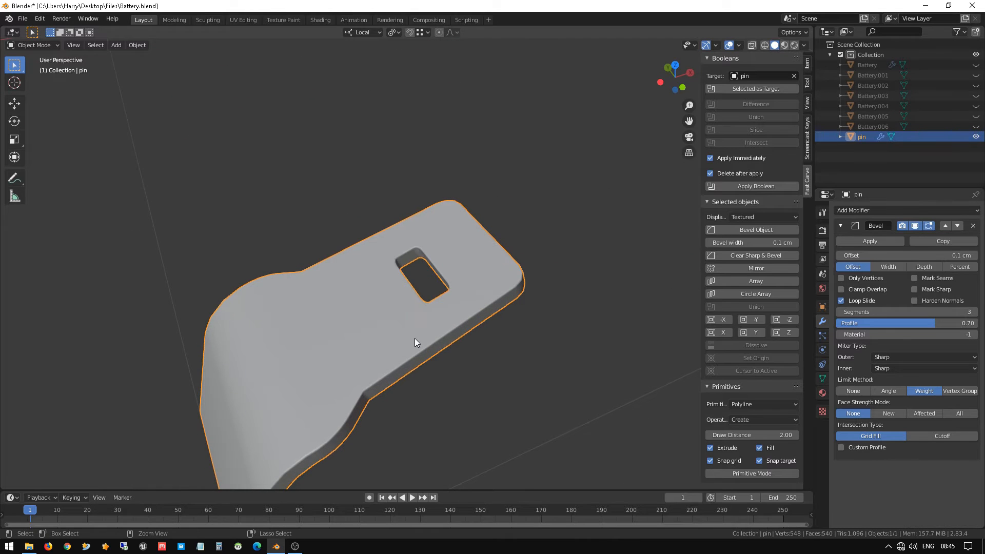
key(ctrl+1)
key(ctrl+z)
key(ctrl+z)
key(ctrl+z)
scroll(405, 274, up, 4)
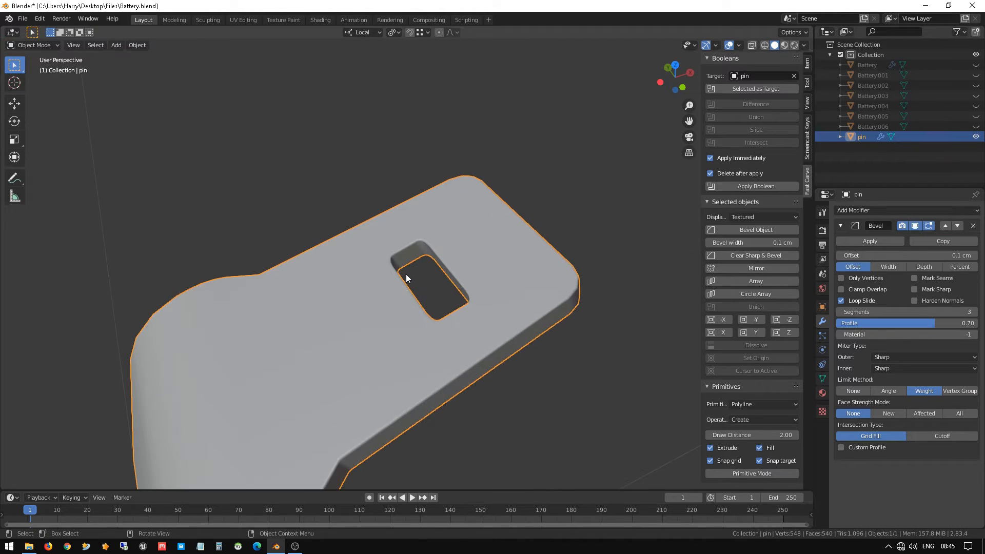
Set the pin's bevel offset to 0.2 cm, then try a level 1 Subdivision and undo it
click(949, 256)
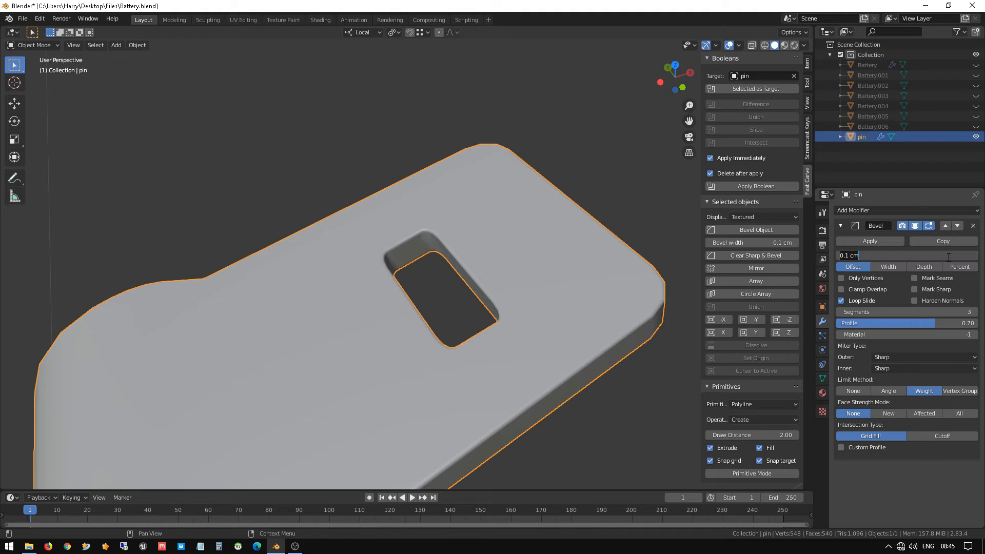
text(0.2)
key(Tab)
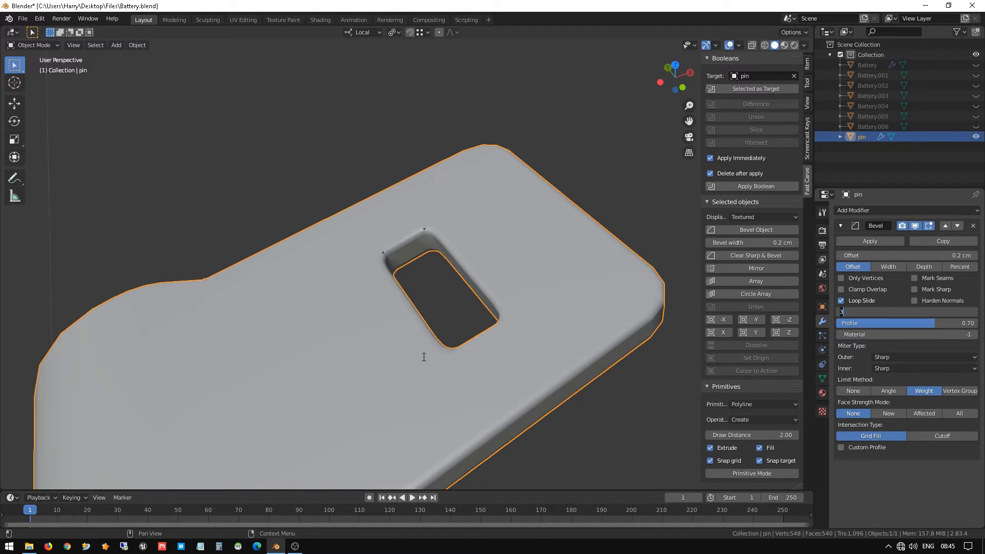
middle_drag(455, 312, 397, 297)
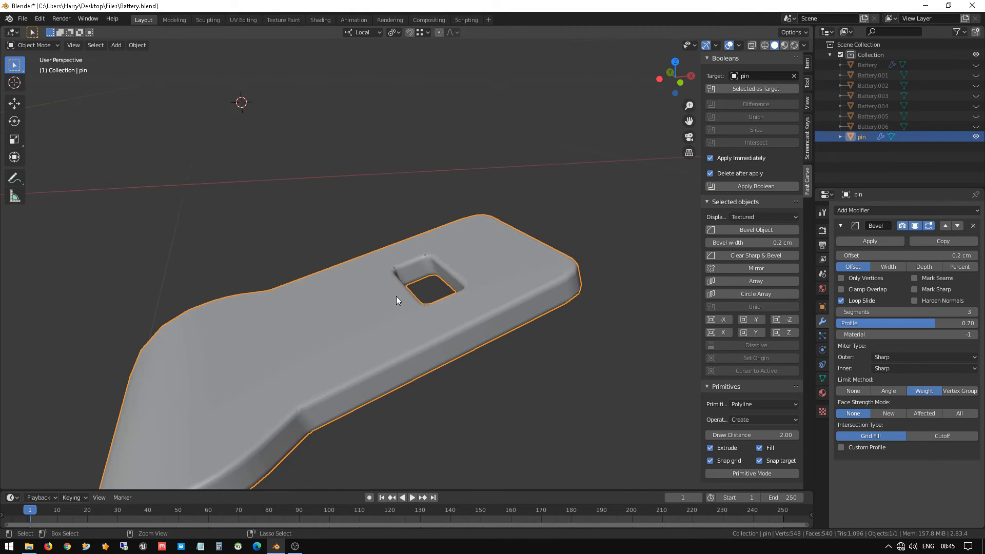
key(ctrl+1)
key(ctrl+z)
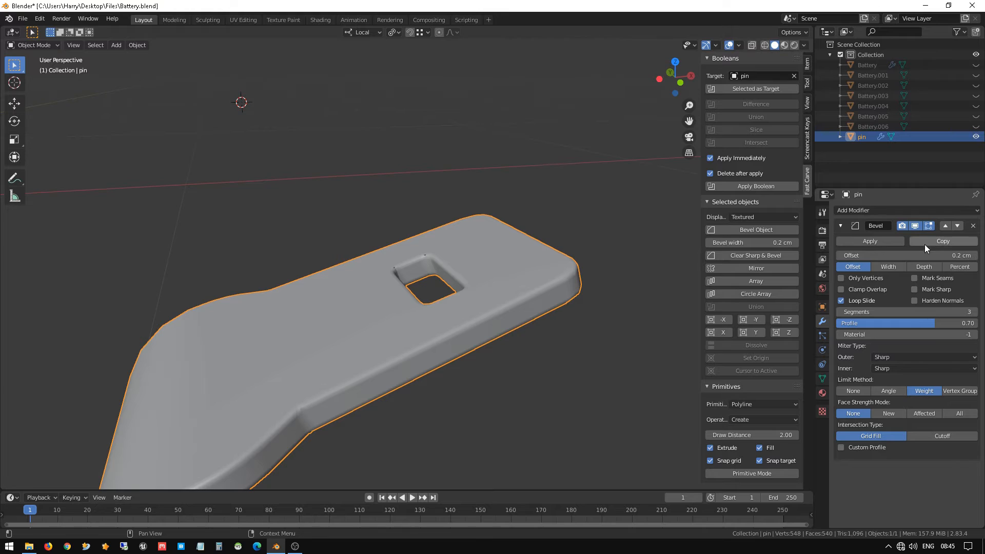
Remove the Bevel modifier from the pin and enter Edit Mode
click(974, 226)
middle_drag(412, 306, 426, 328)
key(Tab)
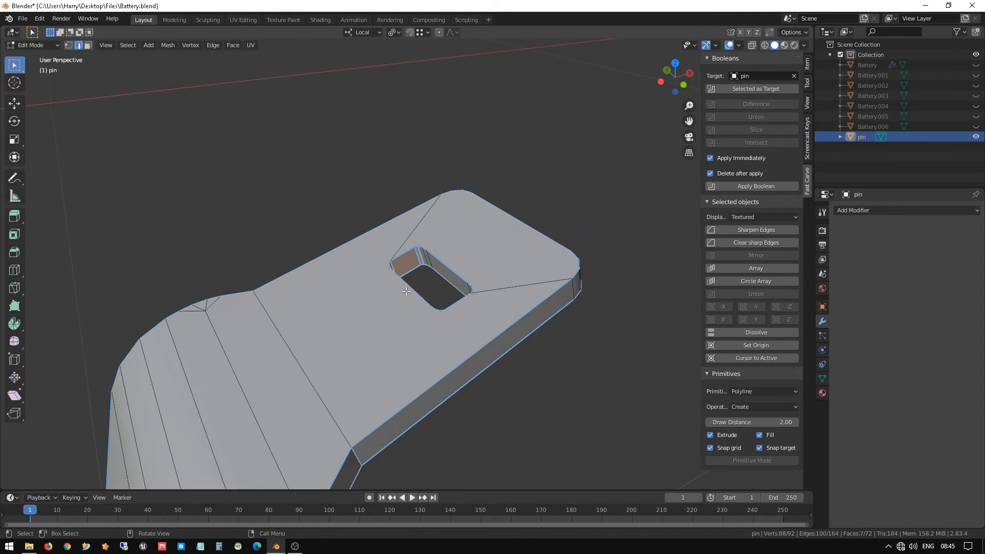
Examine the edges and corner vertices around the rectangular hole, selecting one rim corner vertex in vertex mode
scroll(406, 291, up, 4)
scroll(409, 250, down, 4)
middle_drag(408, 251, 403, 302)
click(456, 306)
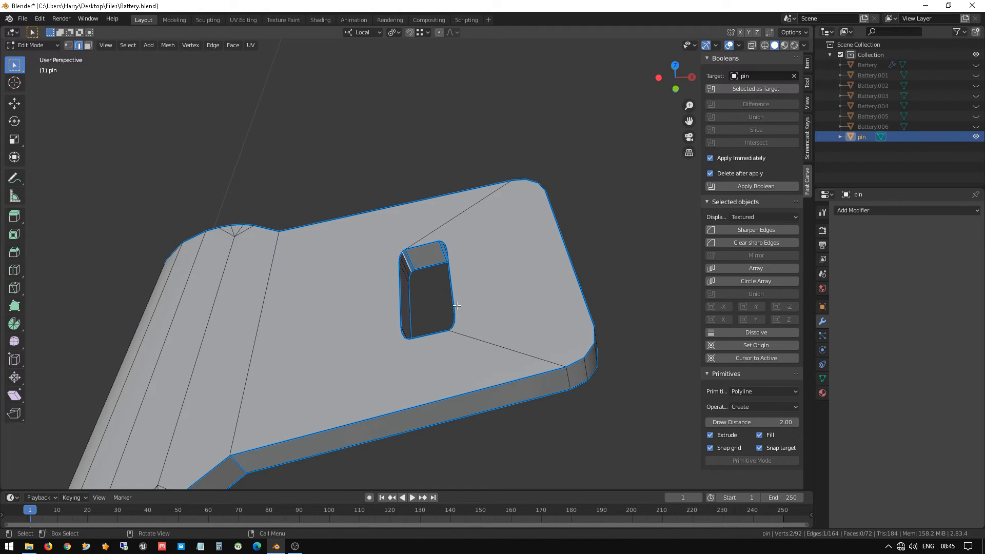
key(1)
click(405, 249)
scroll(486, 324, up, 2)
scroll(486, 324, up, 4)
scroll(486, 324, down, 3)
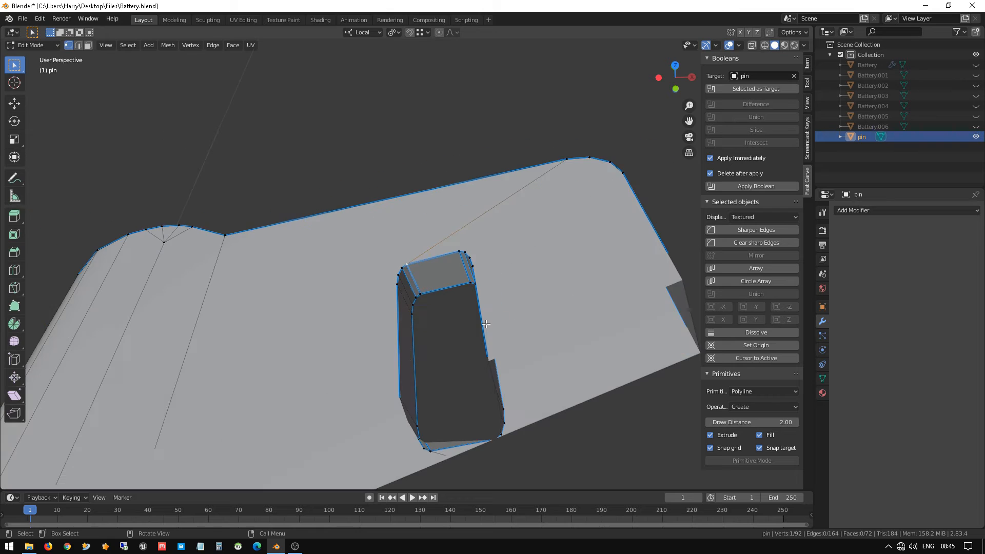
scroll(486, 324, up, 2)
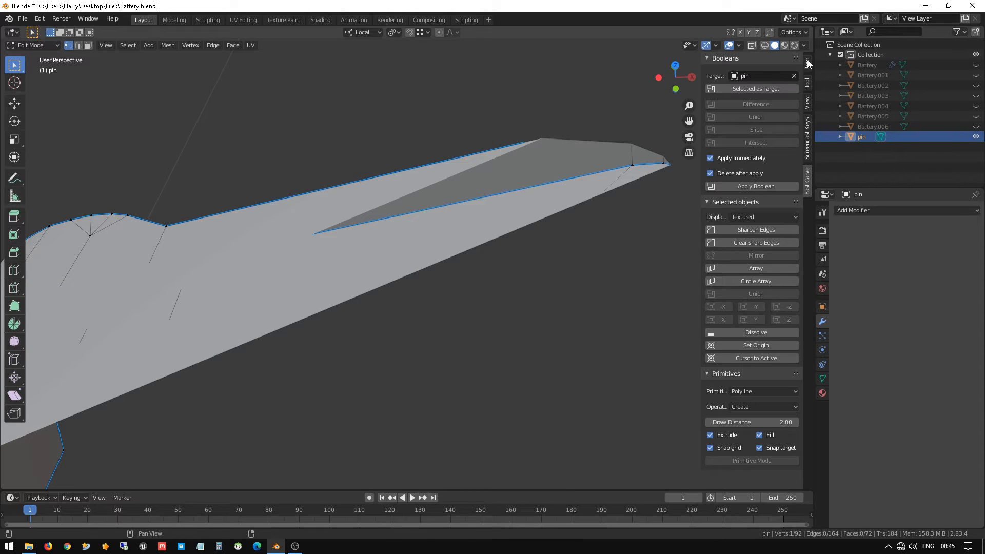
Return to Object Mode and set the viewport focal length to 200 mm
click(808, 63)
key(Tab)
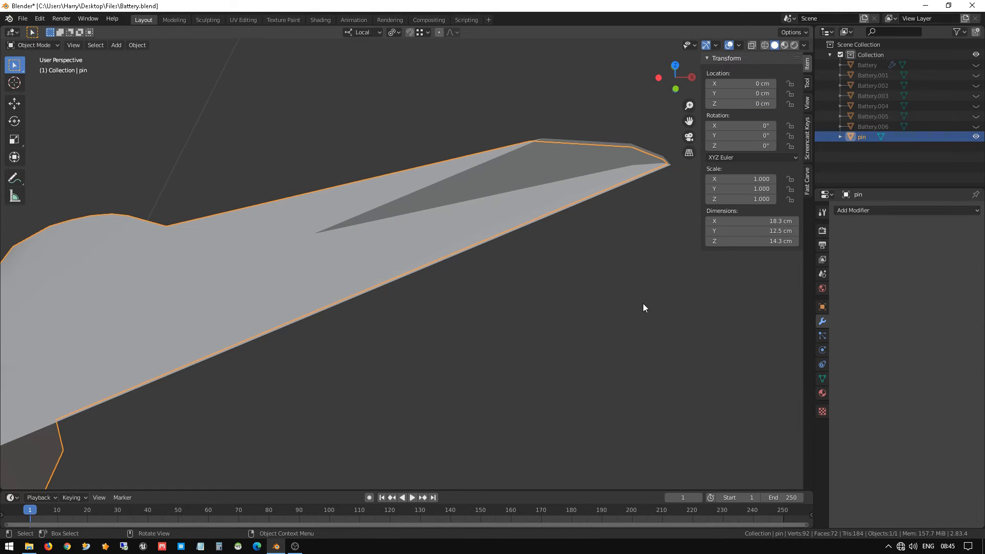
click(808, 103)
click(781, 72)
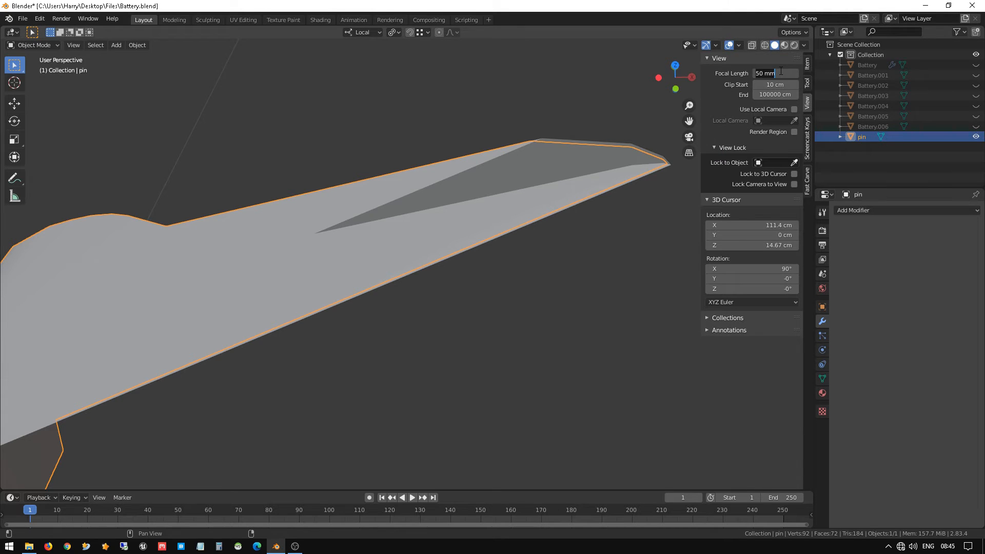
text(200)
key(Return)
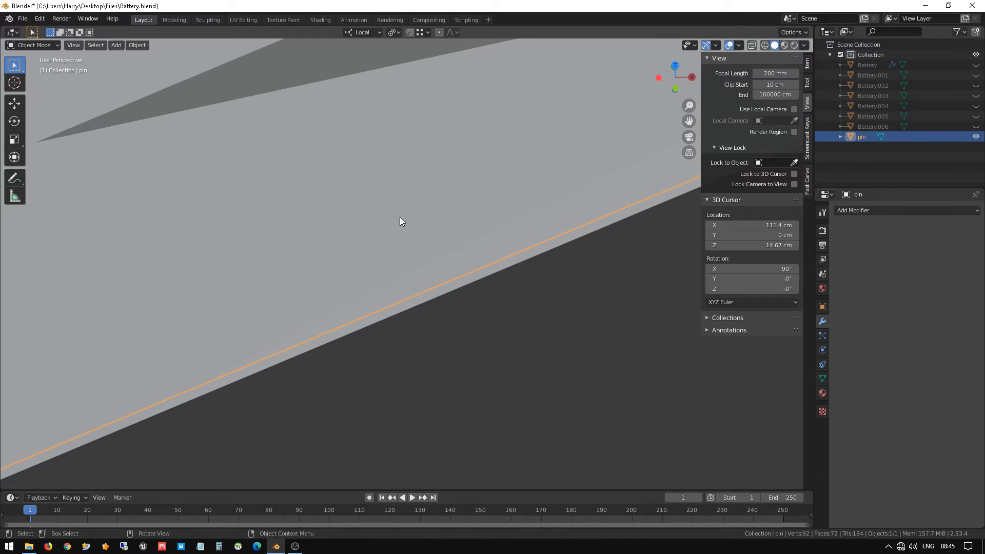
In Edit Mode, add one loop cut across the pin's narrow side face beside the hole (factor 0.031)
middle_drag(400, 218, 451, 252)
key(Tab)
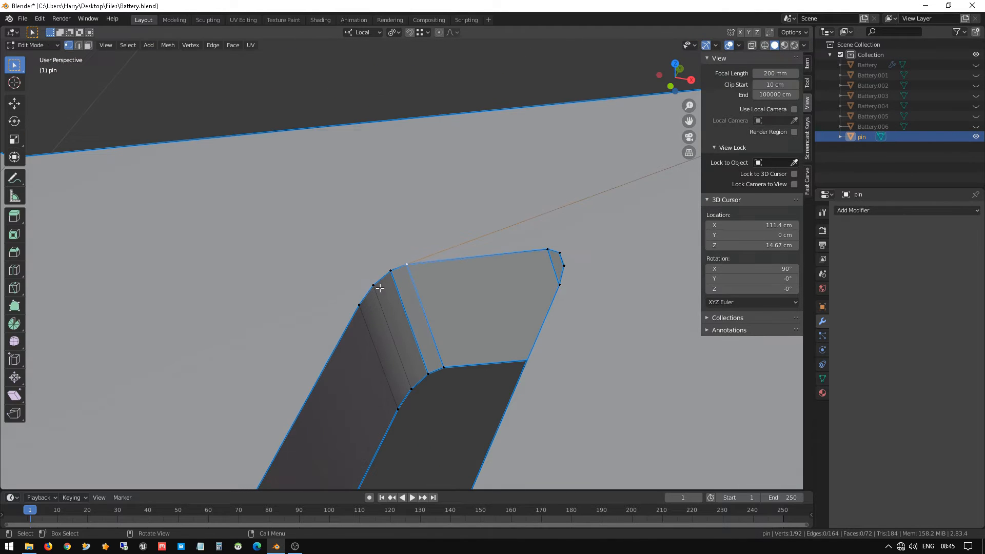
click(393, 274)
middle_drag(418, 315, 486, 283)
scroll(467, 291, down, 4)
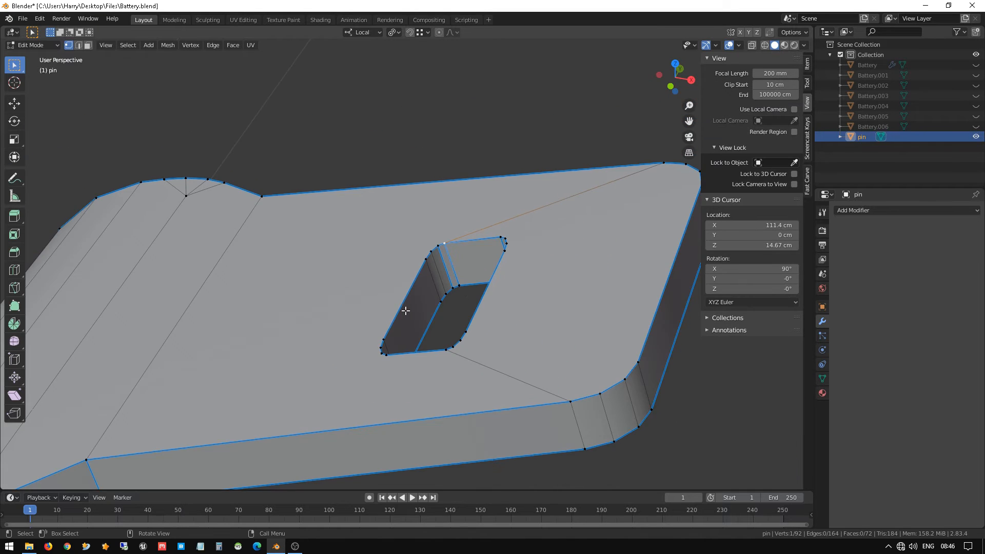
middle_drag(405, 310, 428, 297)
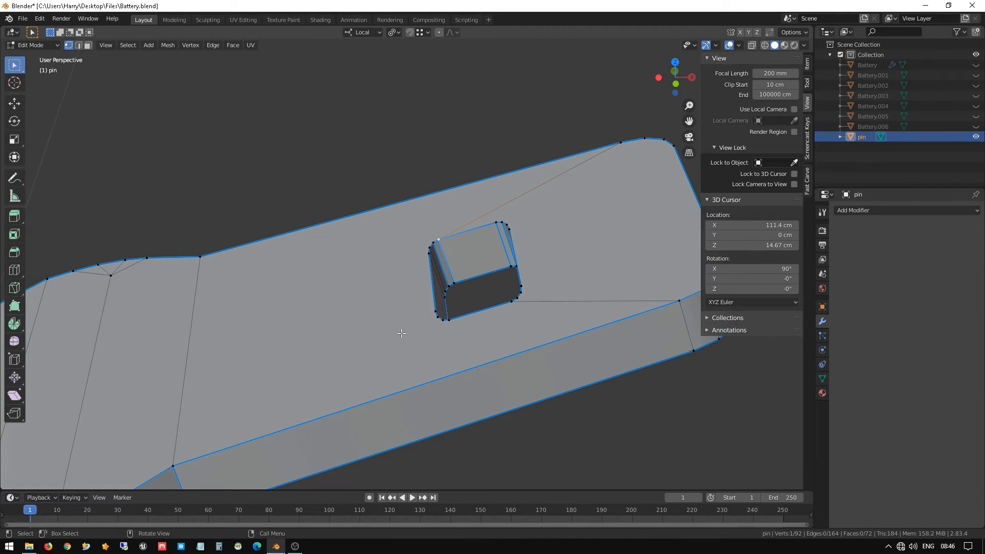
key(ctrl+r)
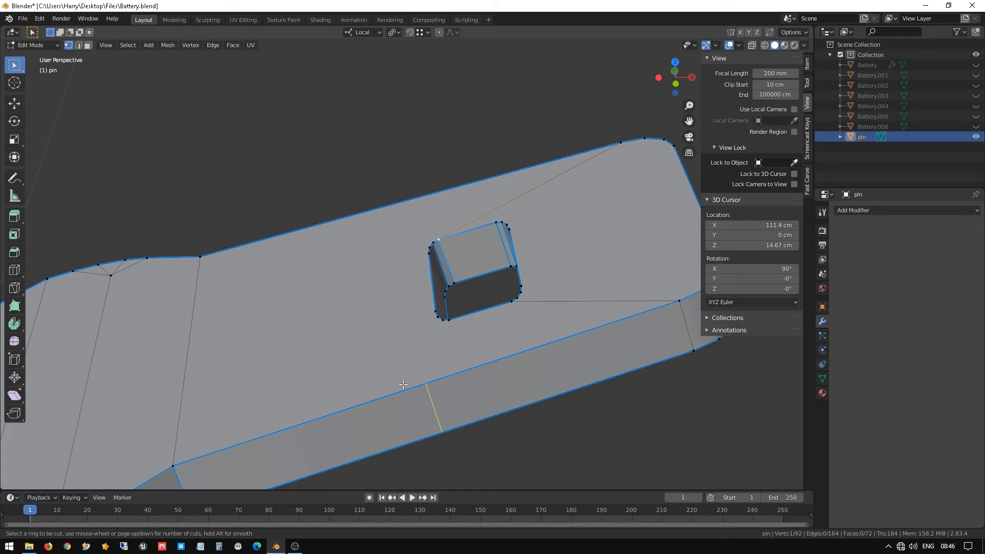
click(403, 385)
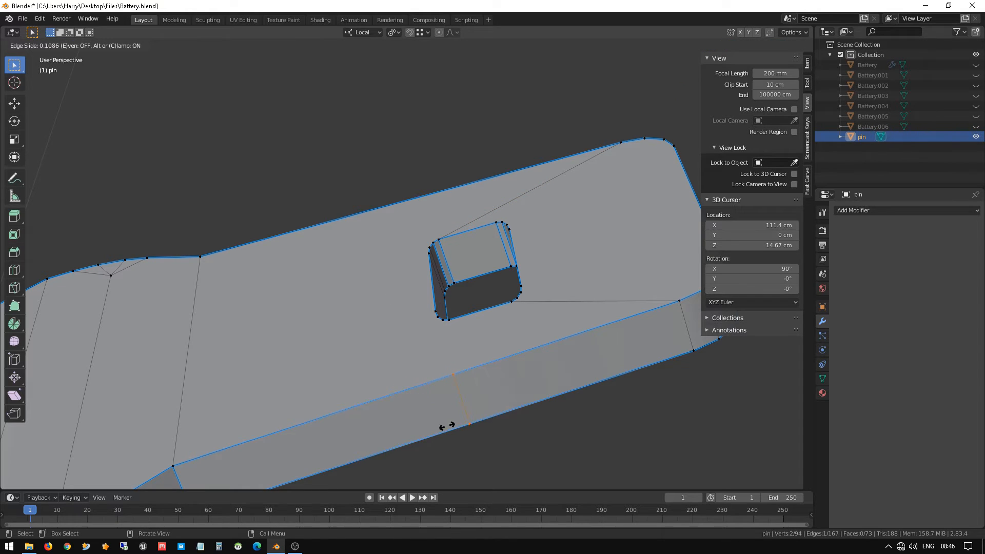
click(414, 405)
Add one loop cut across the pin's opposite narrow side face beside the hole, with a slide factor of 0.323
middle_drag(418, 407, 587, 271)
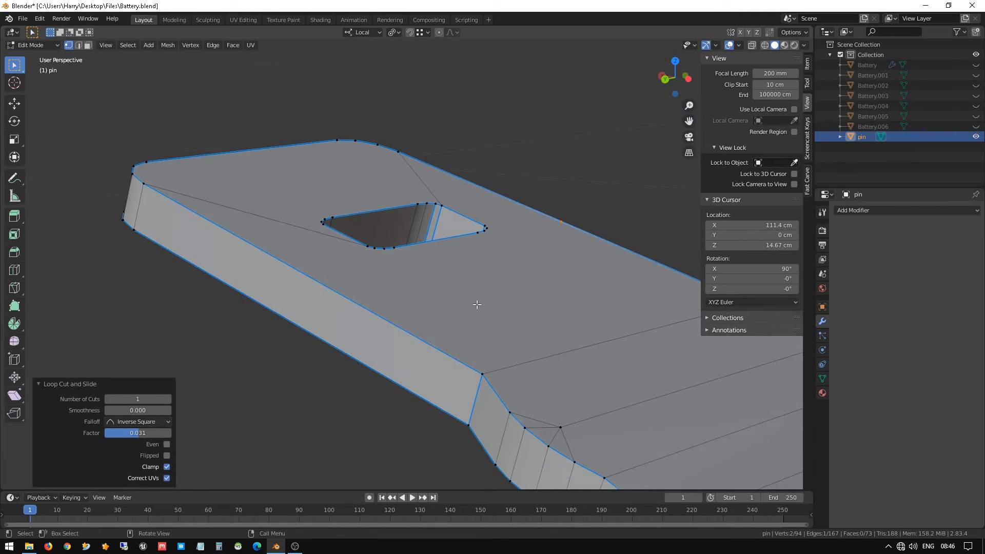
key(ctrl+r)
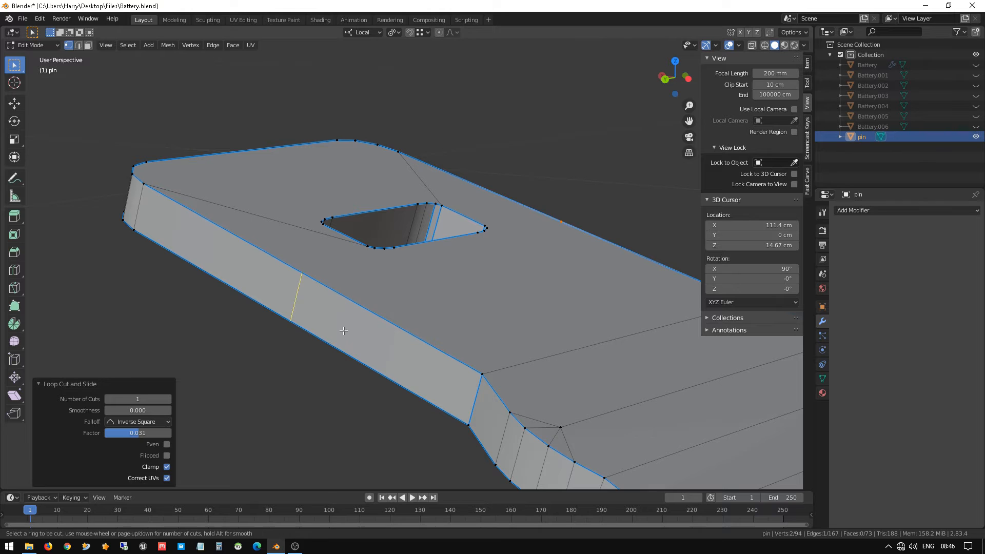
click(343, 325)
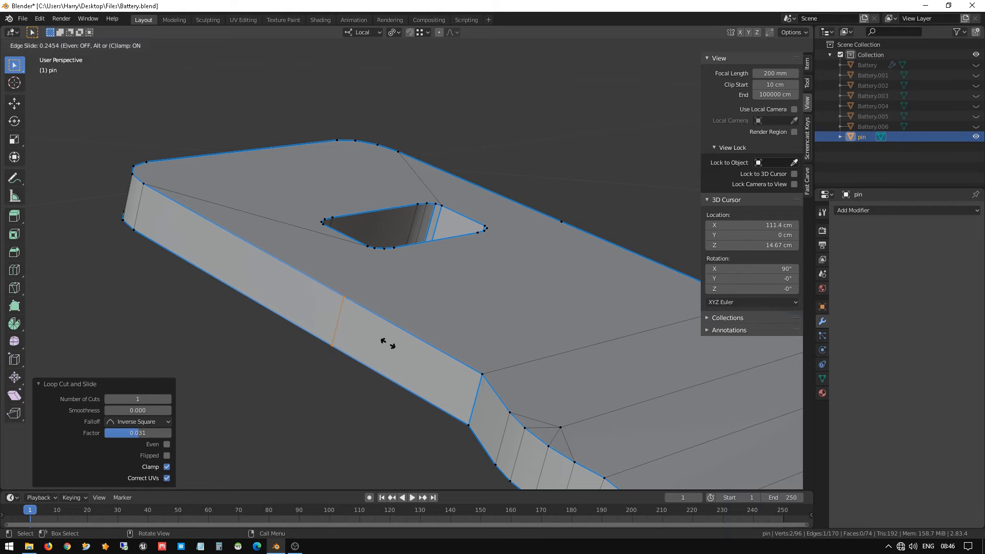
click(405, 344)
Connect the new cut vertex on each long side of the top face to the nearest rim corner vertex of the hole
scroll(397, 258, up, 1)
middle_drag(398, 257, 337, 318)
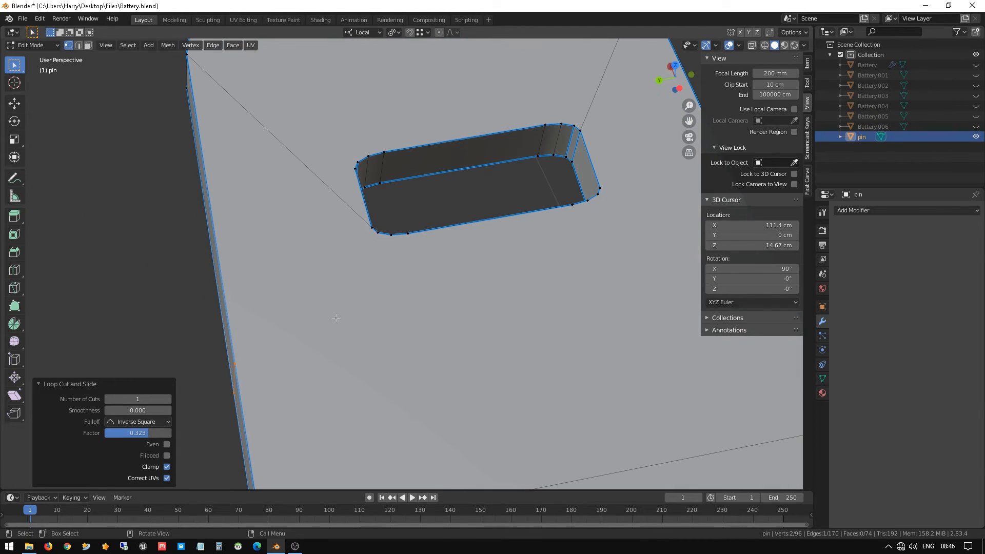
scroll(291, 363, down, 3)
middle_drag(291, 362, 297, 349)
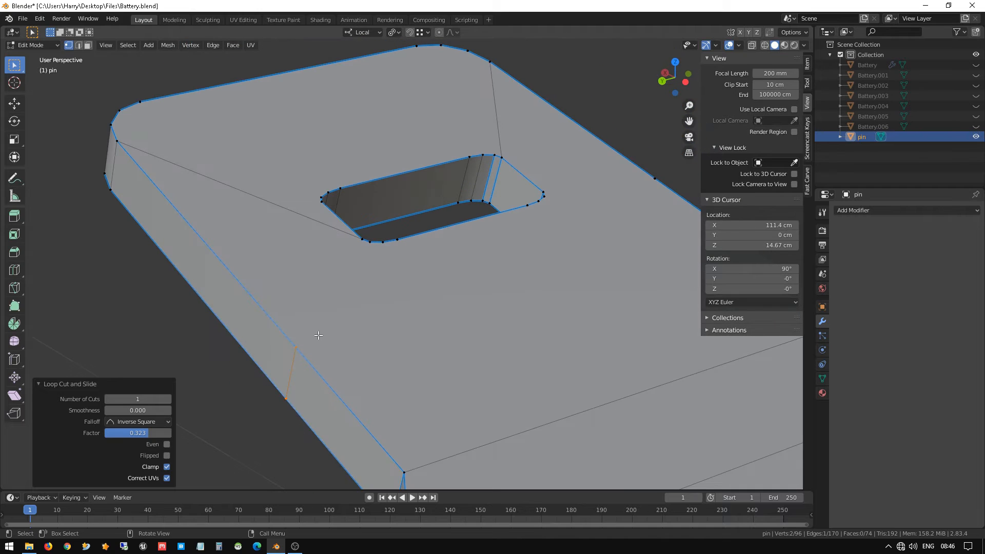
click(296, 347)
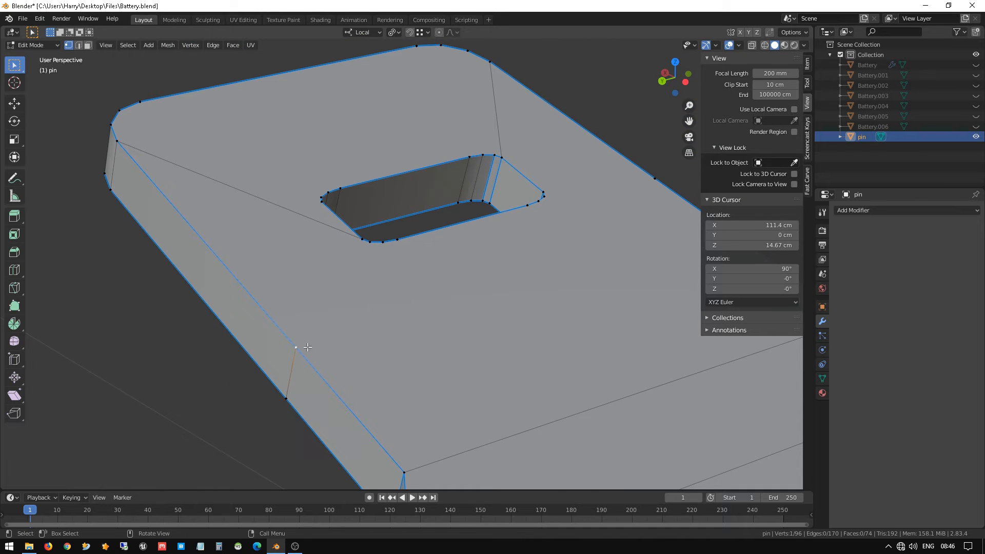
shift+click(396, 240)
middle_drag(583, 240, 478, 245)
scroll(478, 245, up, 3)
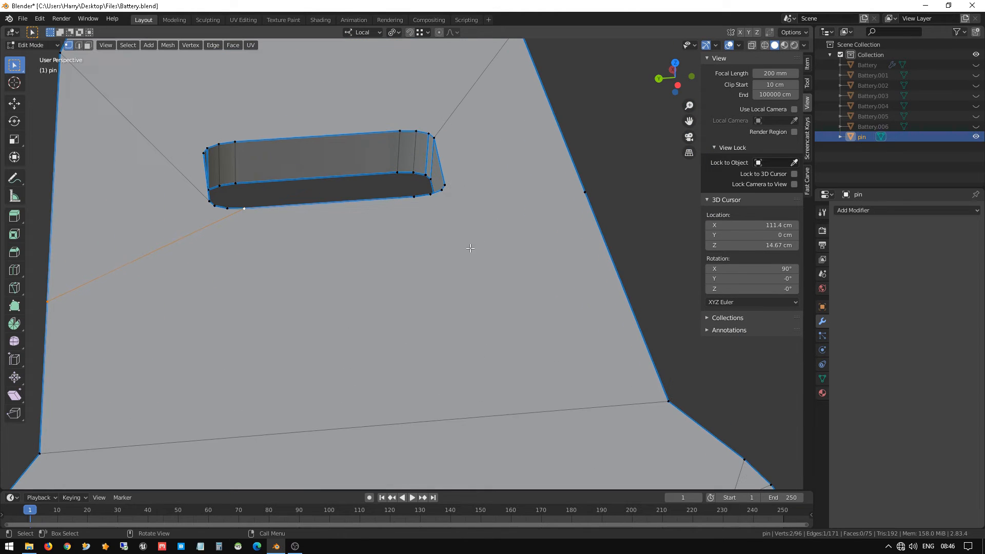
click(585, 191)
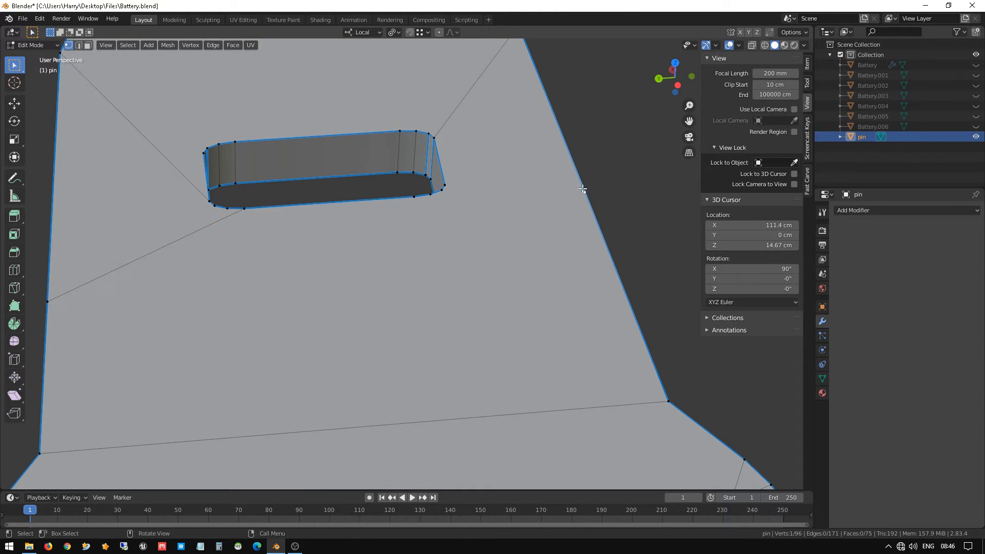
shift+click(433, 192)
Return to Object Mode and bevel the pin with the Fast Carve Bevel Object command
key(Tab)
middle_drag(469, 223, 377, 246)
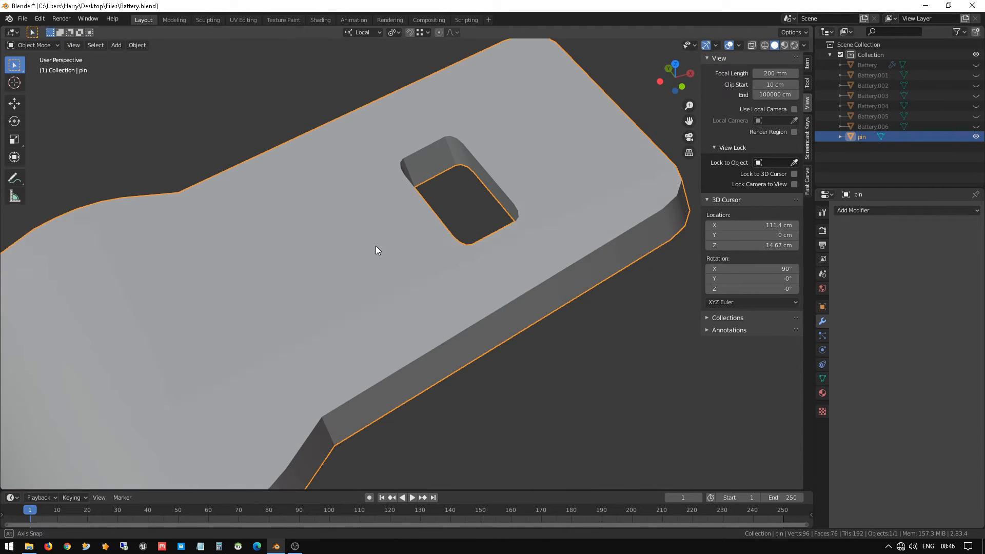
click(808, 176)
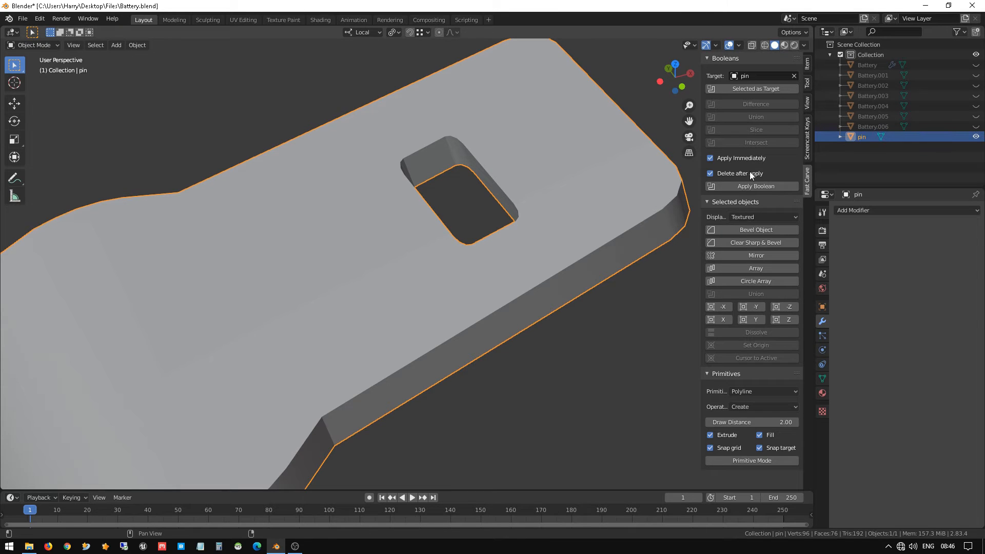
click(751, 229)
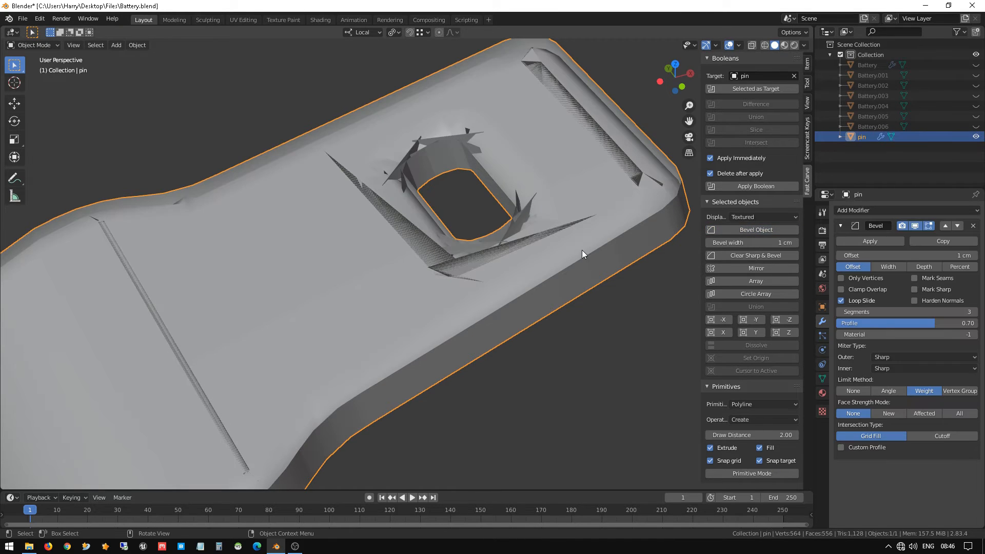
Try a Bevel modifier offset of 0.2 cm and reduce it to 0.1 cm
click(935, 256)
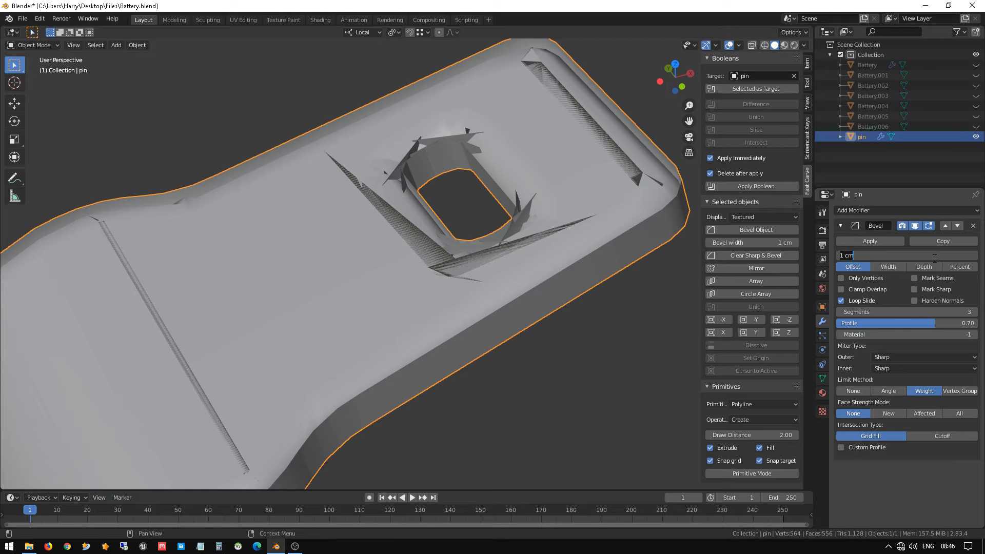
text(0.2)
key(Return)
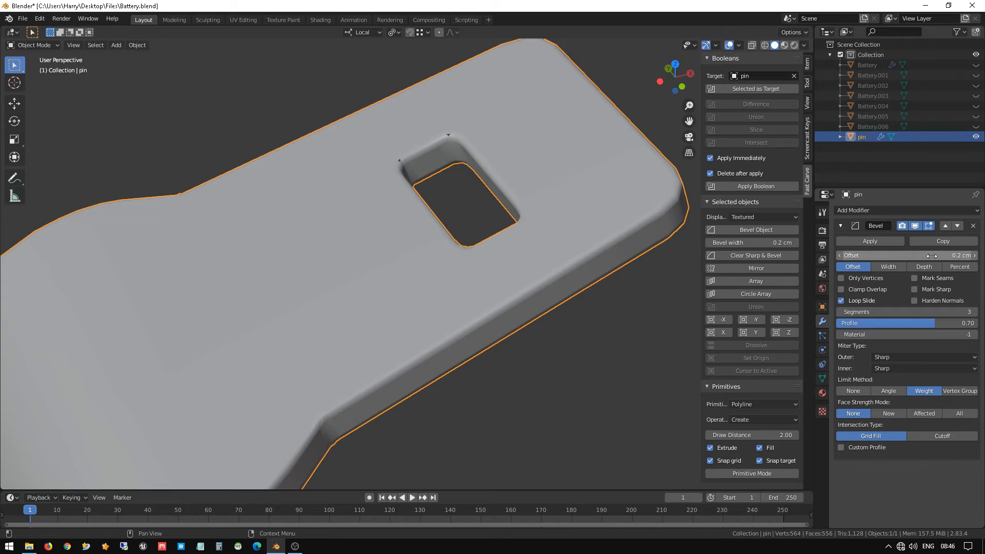
click(932, 257)
text(0.)
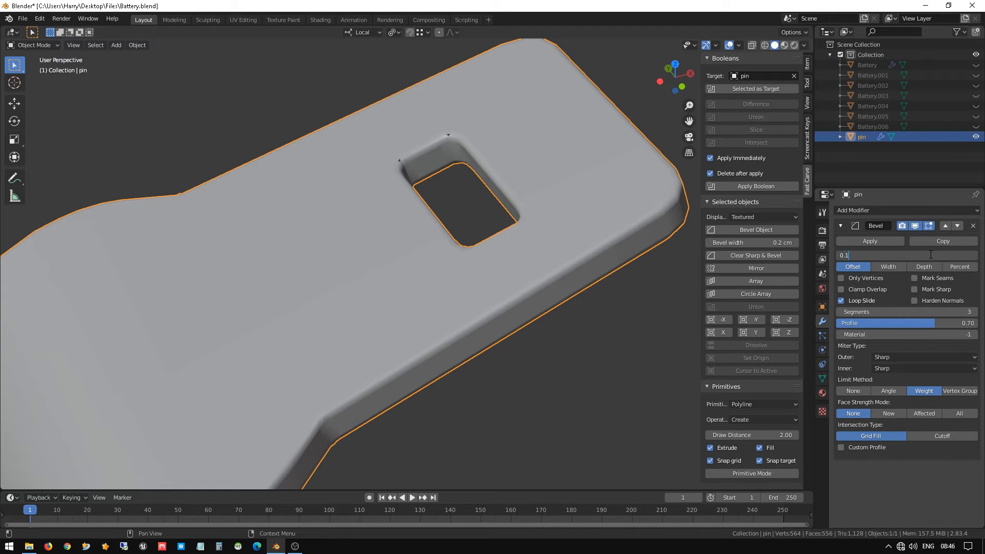
text(1)
key(Return)
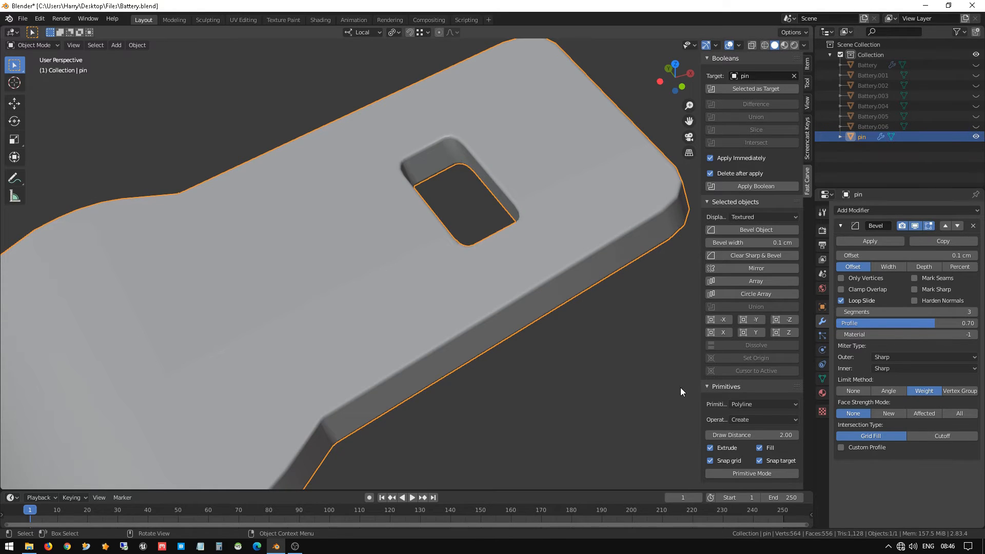
Add a level 1 Subdivision Surface modifier to the pin and inspect the surface around the hole
key(ctrl+1)
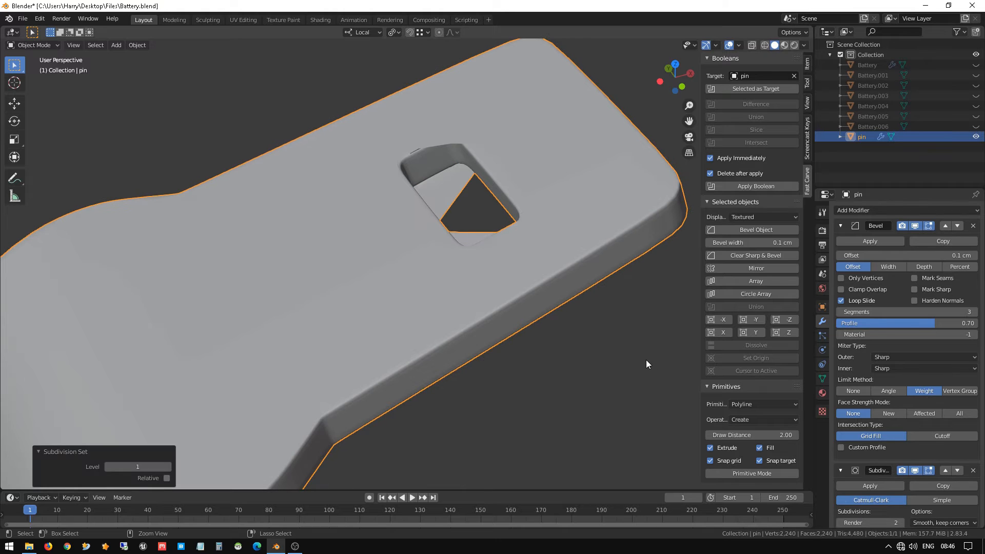
scroll(515, 221, up, 1)
middle_drag(521, 184, 532, 202)
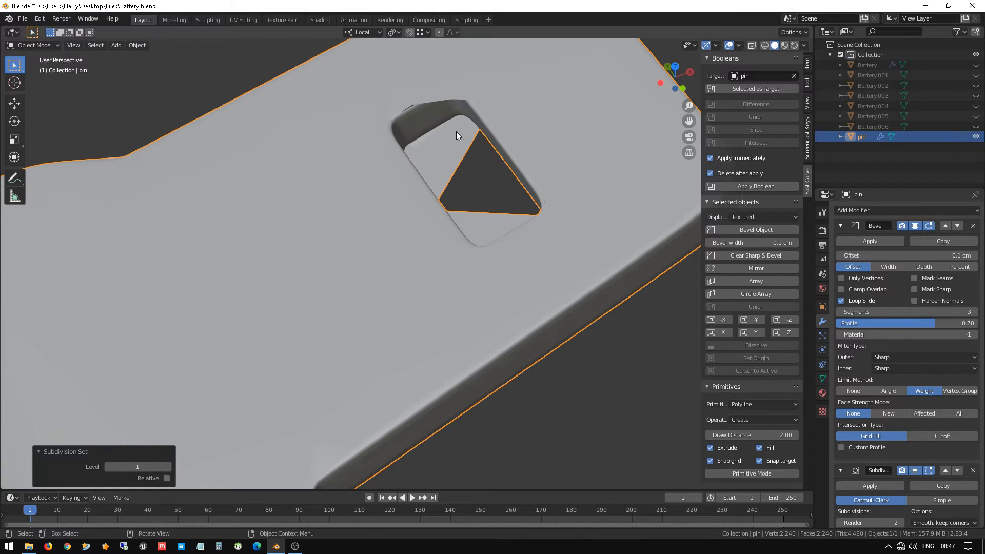
scroll(452, 170, up, 3)
shift+scroll(453, 175, up, 4)
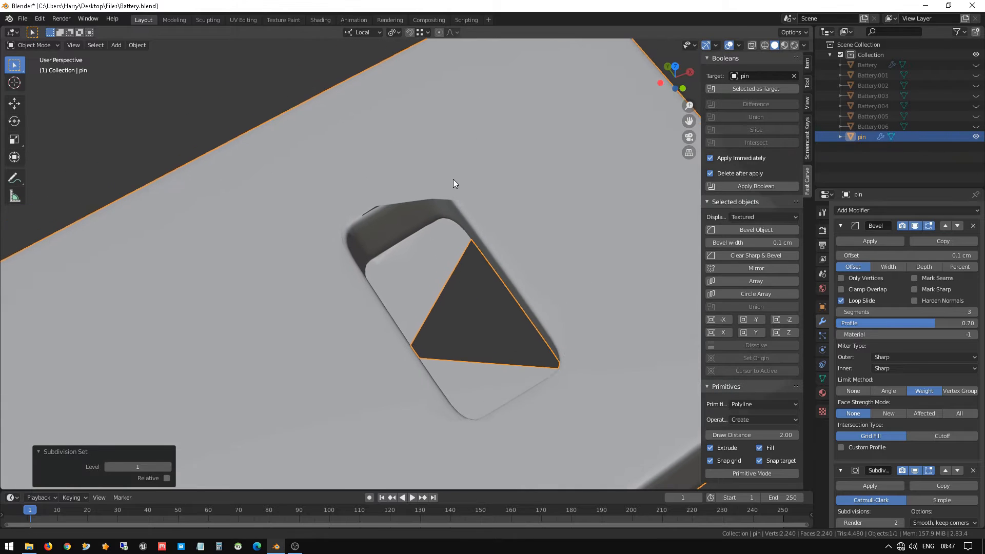
Turn off the Edit Mode display of the Bevel and Subdivision modifiers and enter Edit Mode with vertex selection
click(929, 227)
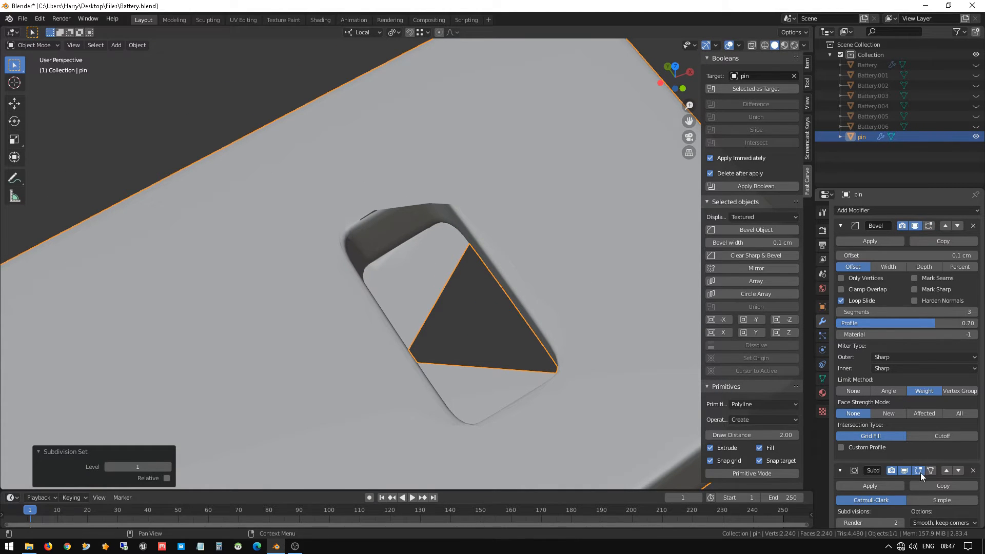
key(Tab)
scroll(403, 258, up, 2)
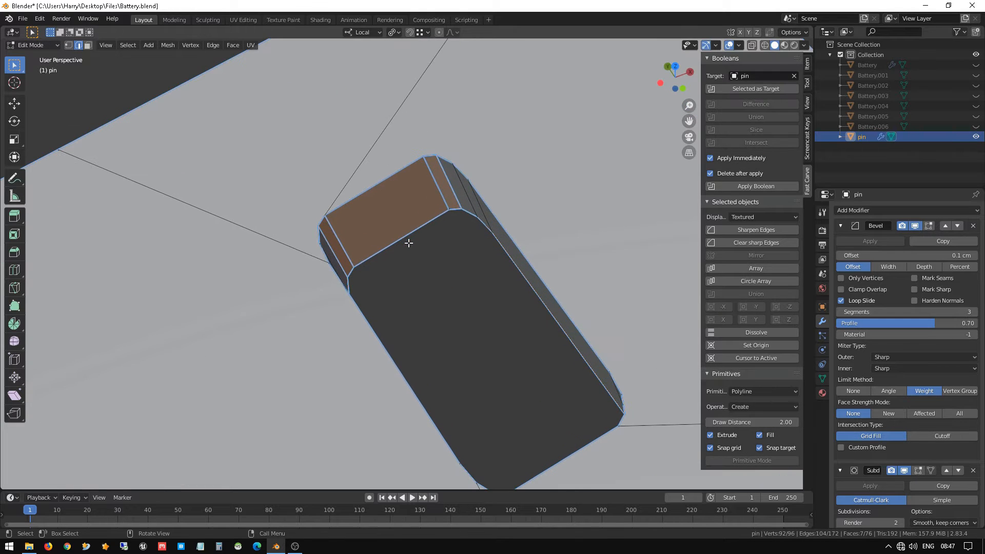
scroll(473, 142, down, 3)
click(467, 232)
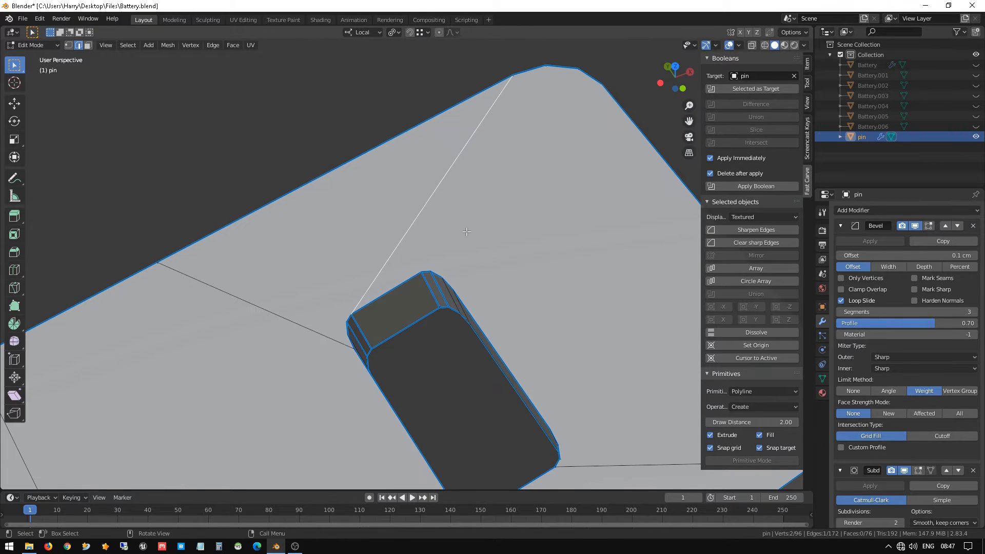
key(Tab)
key(Tab)
key(1)
On the top face, connect the two remaining rounded end corners of the pin to the nearest hole rim vertices with edges
scroll(441, 251, up, 4)
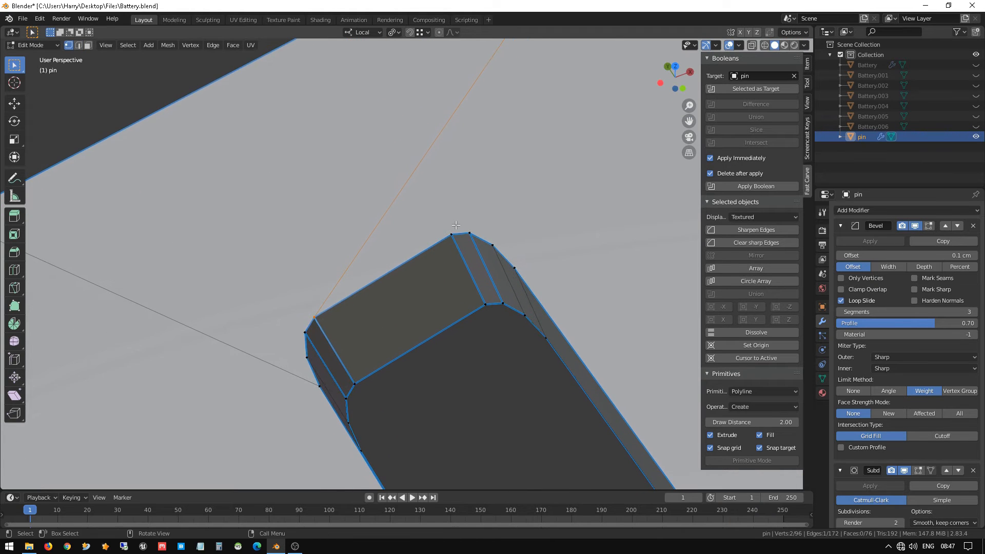
scroll(456, 225, down, 2)
scroll(470, 184, down, 2)
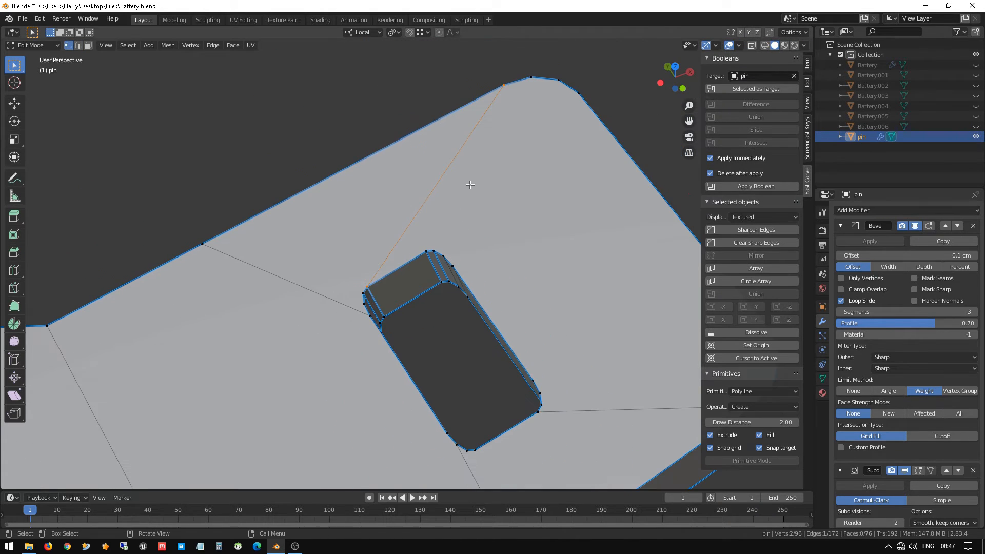
click(584, 83)
shift+click(446, 254)
shift+middle_drag(598, 298, 488, 193)
click(651, 217)
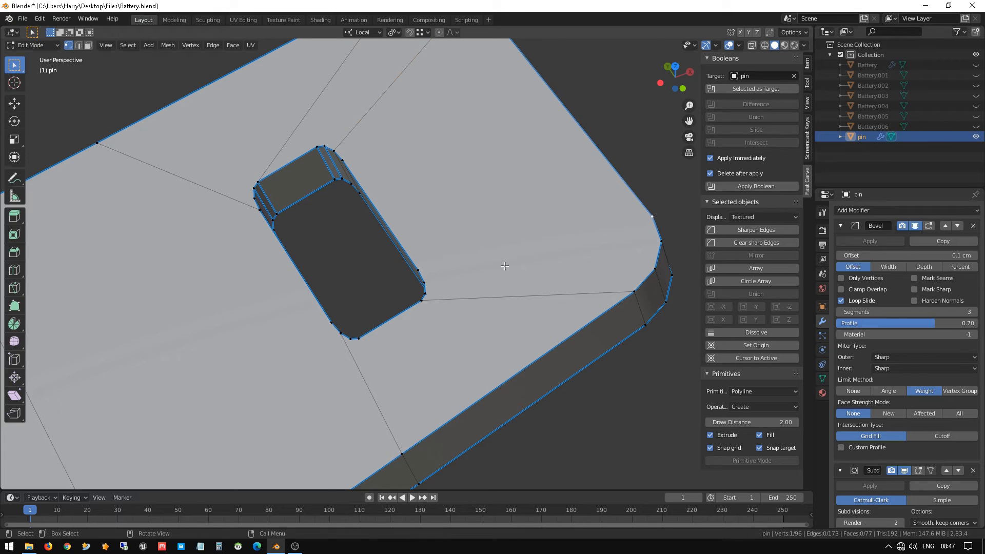
shift+click(420, 272)
key(j)
shift+middle_drag(331, 160, 438, 199)
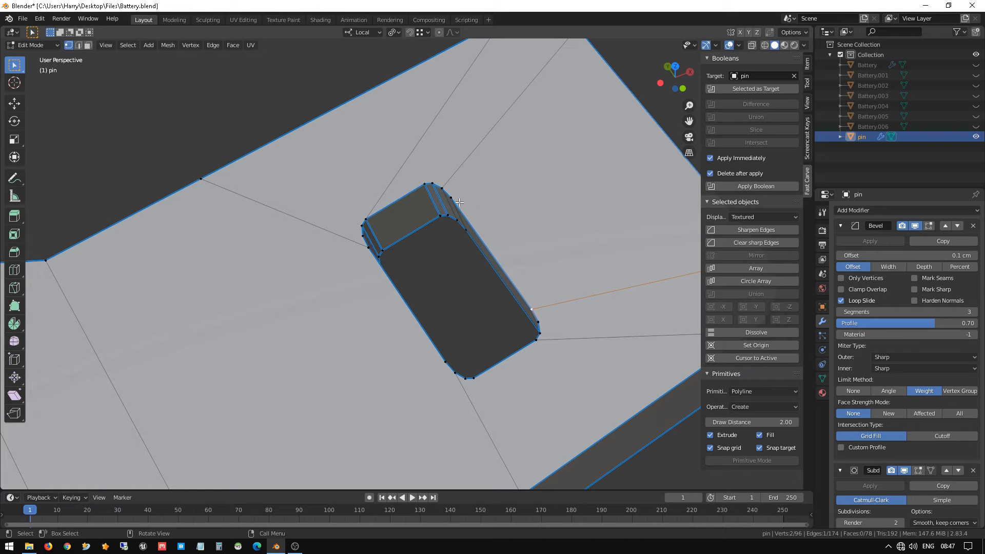
On the underside, connect the first rounded end corner's vertex to the nearest hole rim vertex
key(Tab)
middle_drag(484, 222, 410, 121)
key(Tab)
middle_drag(473, 211, 438, 265)
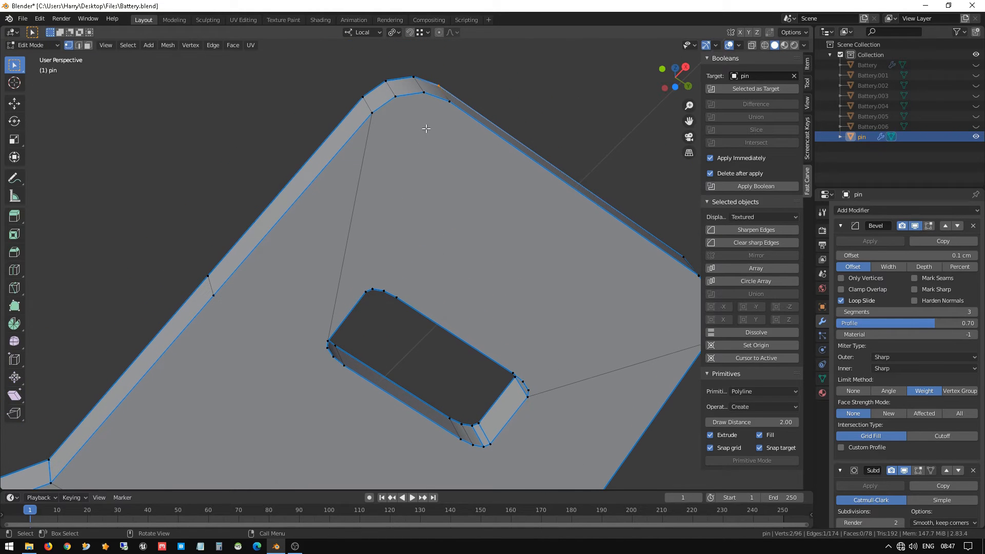
click(449, 102)
shift+click(396, 295)
key(j)
Connect the other rounded end corner on the underside to the hole's adjacent rim corner and check the shape in Object Mode
shift+middle_drag(467, 286, 376, 217)
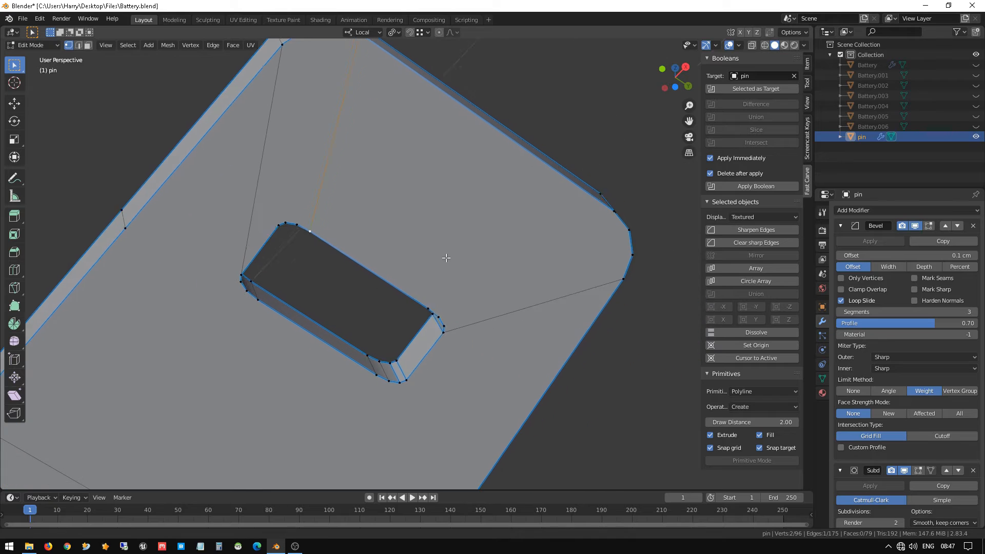
click(611, 209)
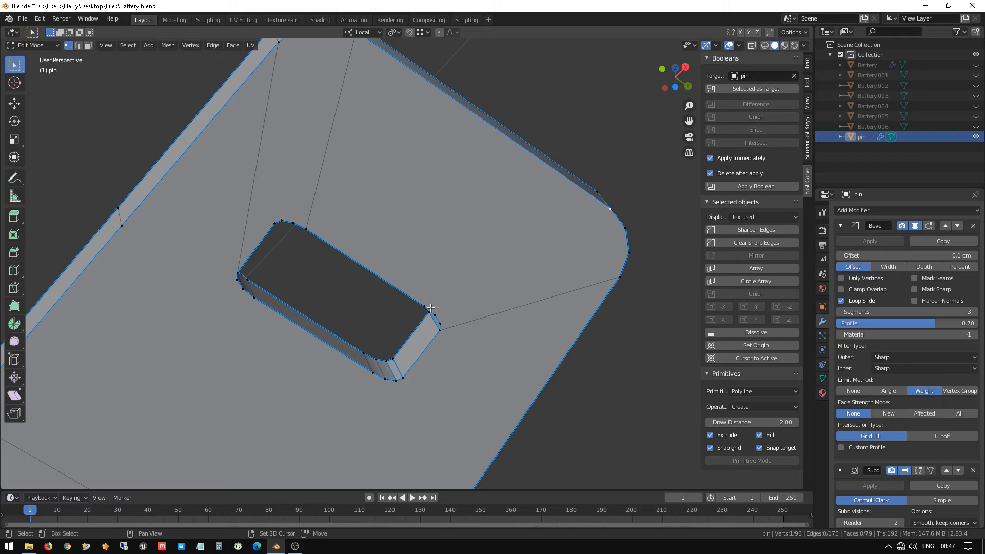
key(j)
middle_drag(445, 315, 440, 291)
click(436, 290)
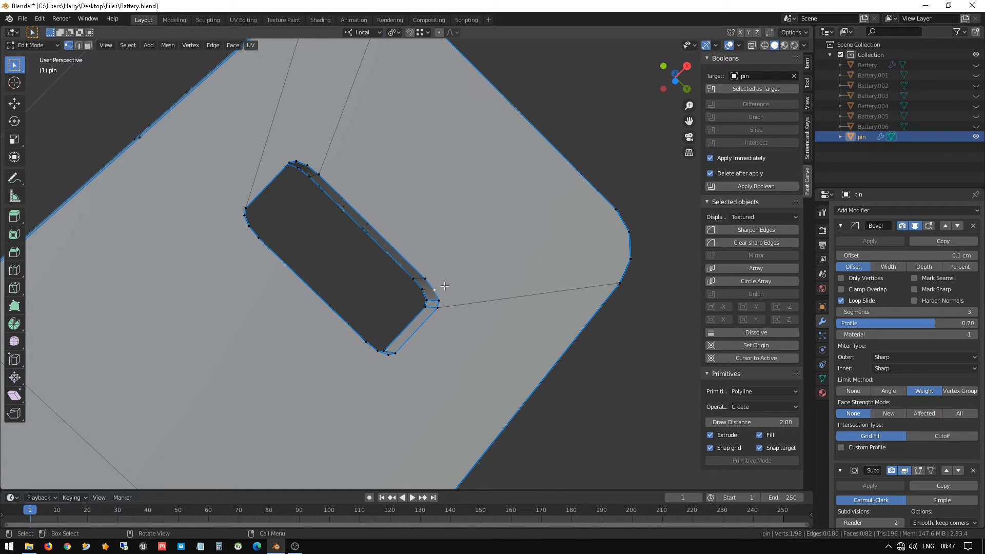
shift+click(607, 212)
key(Tab)
key(Tab)
key(Tab)
key(Tab)
Connect the cut vertices on both long sides of the underside to the nearest rim corner vertices of the hole
shift+middle_drag(145, 211, 213, 210)
click(208, 140)
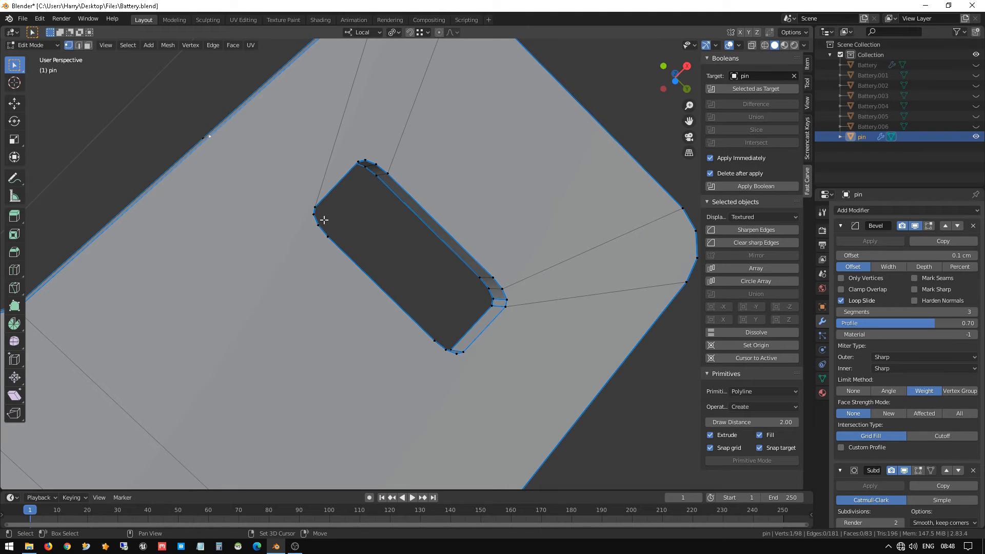
shift+click(323, 238)
shift+middle_drag(559, 323, 471, 223)
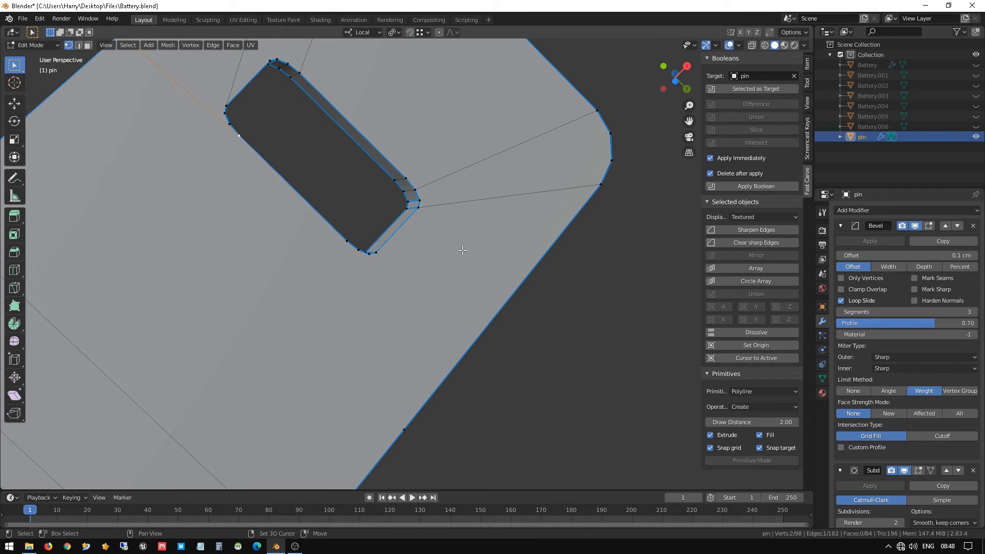
click(368, 254)
shift+click(403, 431)
Connect the side cut vertex on the underside to the adjacent rim corner vertex of the hole and check the pin in Object Mode
key(Tab)
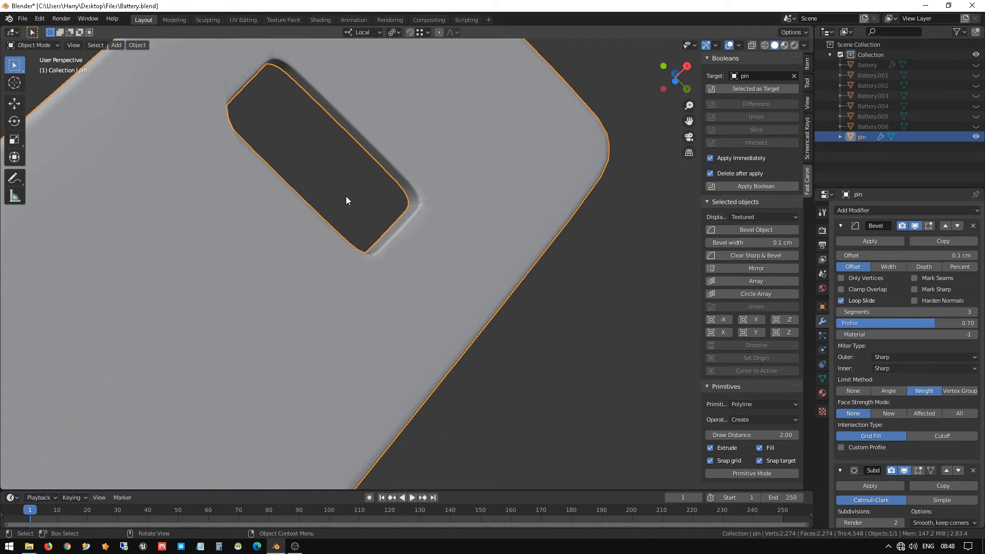
middle_drag(346, 196, 330, 242)
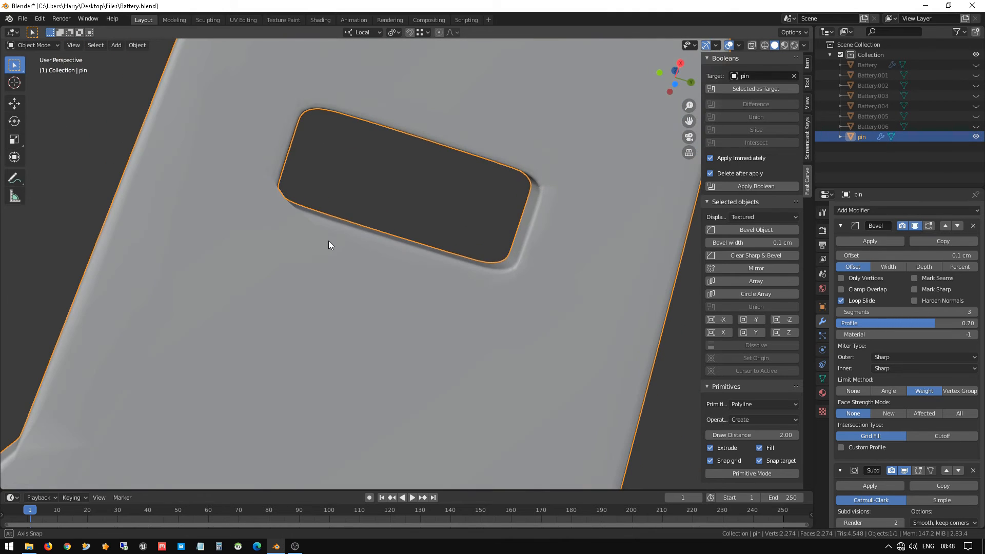
key(Tab)
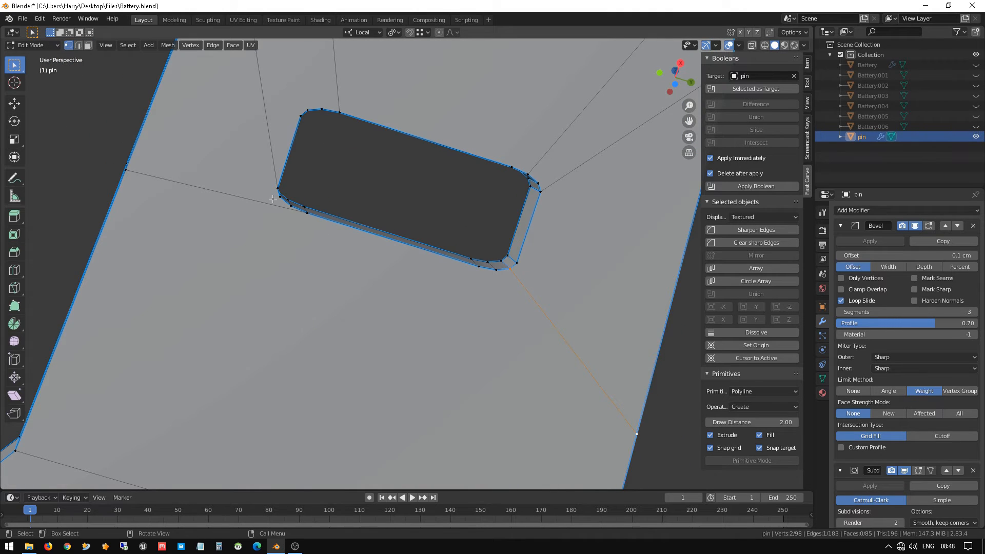
middle_drag(242, 204, 327, 204)
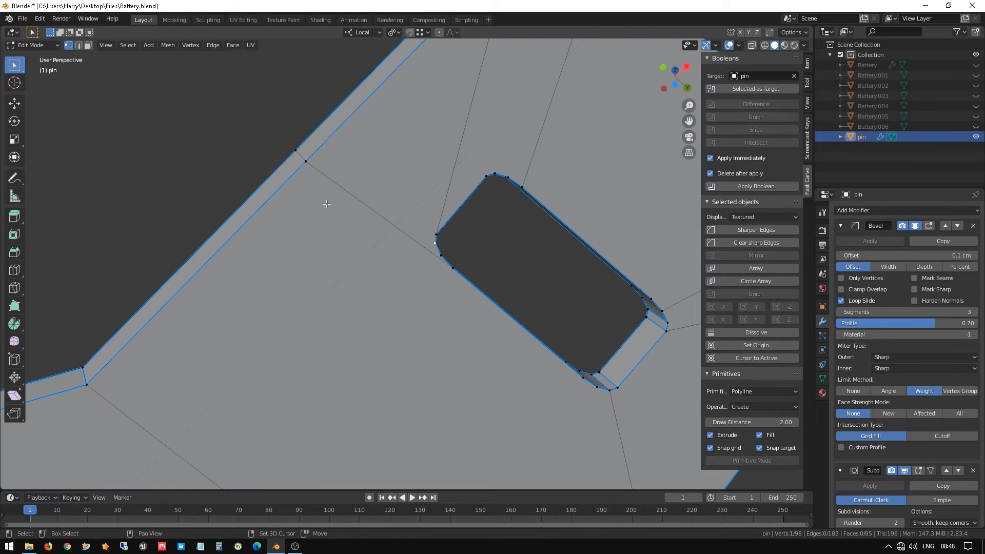
shift+click(297, 161)
key(Tab)
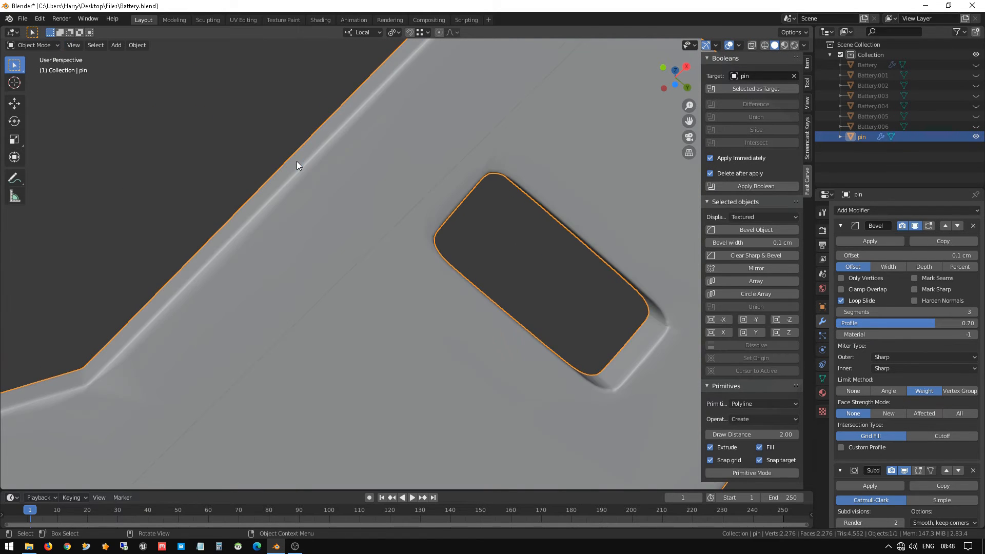
middle_drag(482, 240, 348, 268)
Apply the pin's scale and all of its transforms in Object Mode
scroll(346, 267, down, 3)
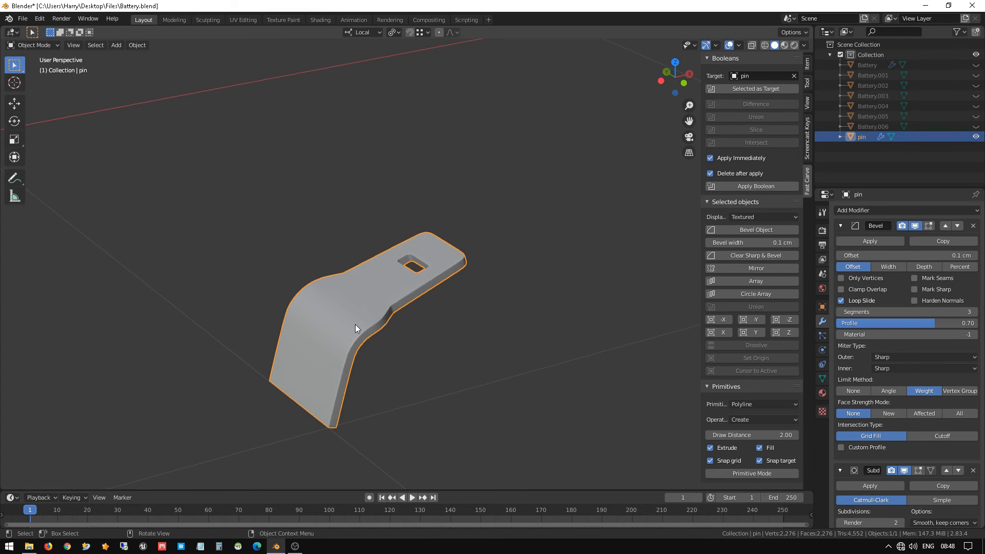
scroll(355, 324, down, 5)
scroll(373, 275, down, 2)
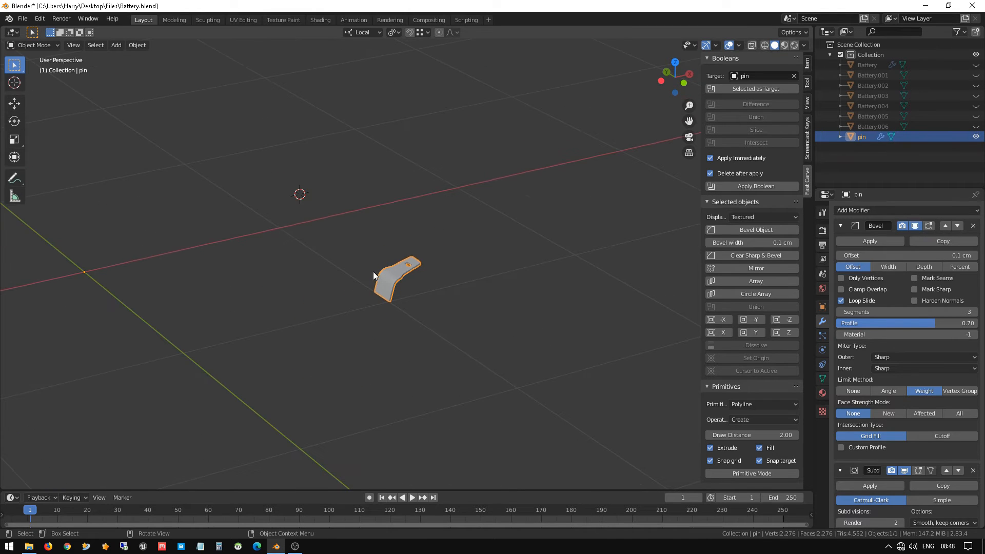
key(ctrl+a)
click(403, 279)
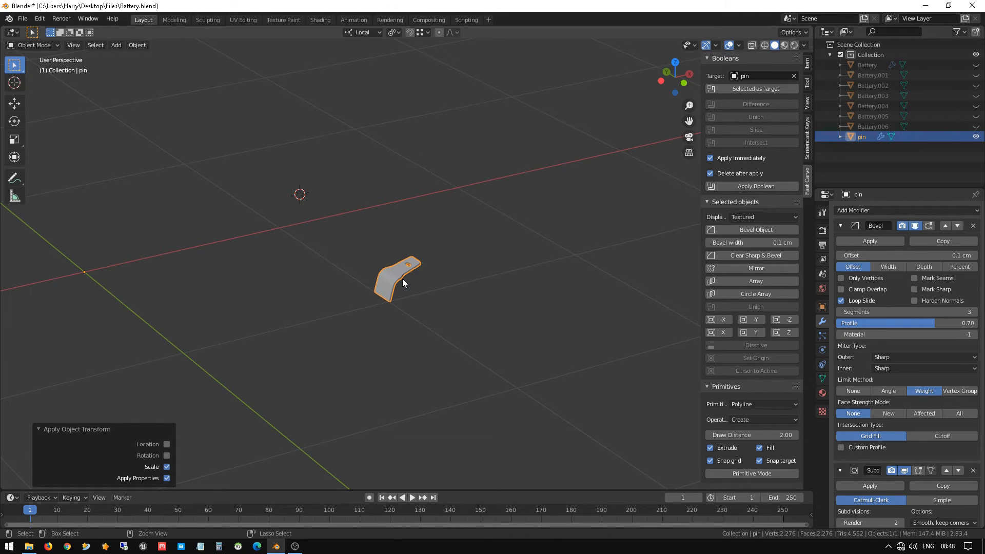
key(ctrl+a)
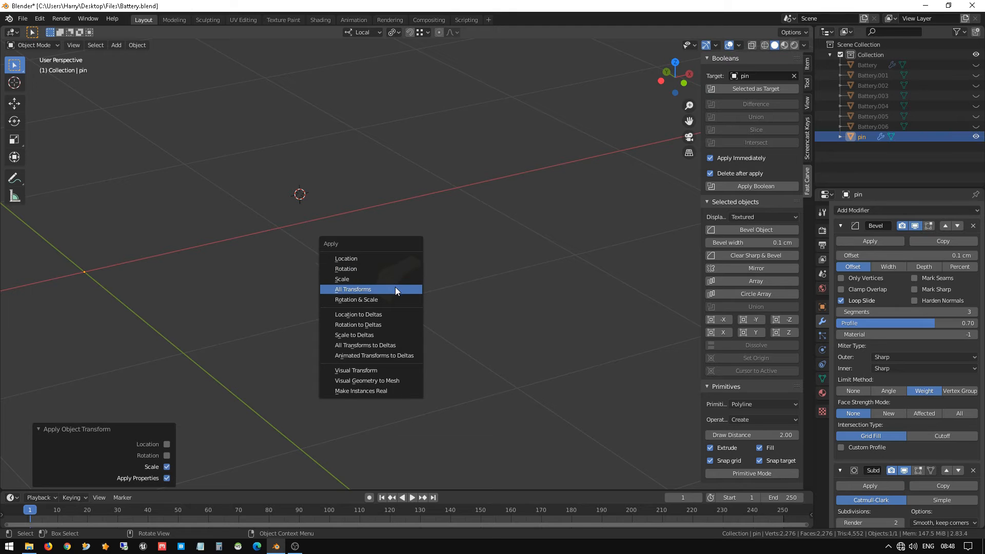
click(395, 289)
scroll(390, 293, down, 3)
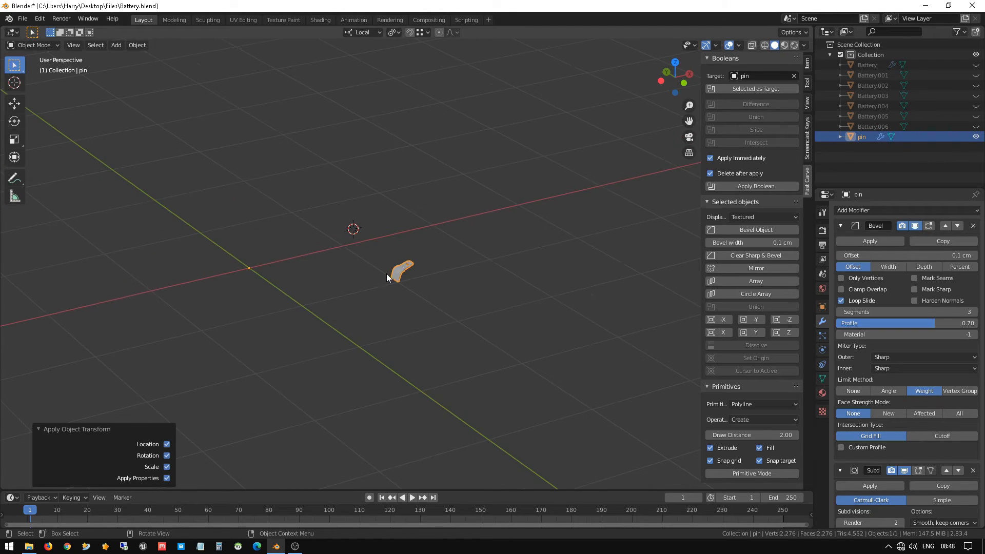
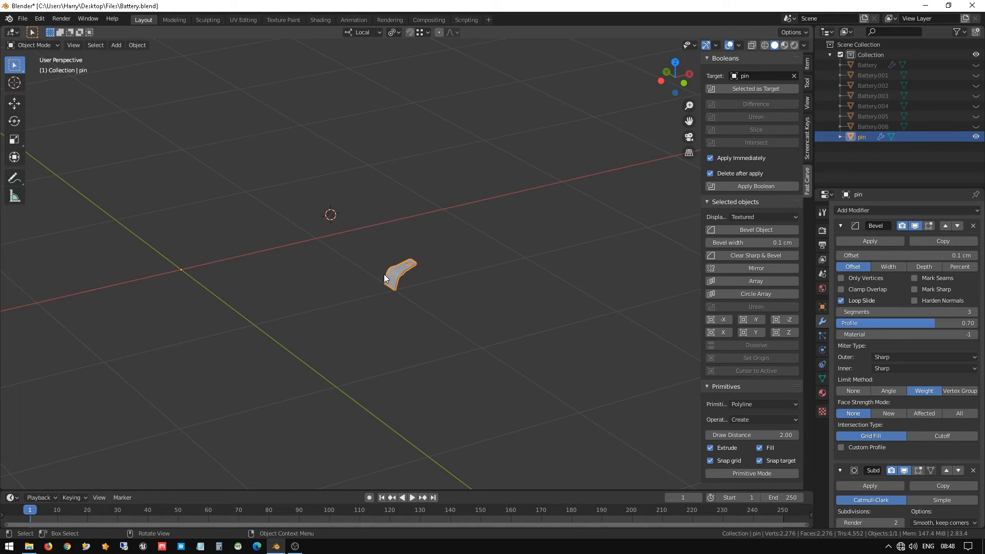
Try to snap the pin to the 3D cursor and undo the move
key(shift+s)
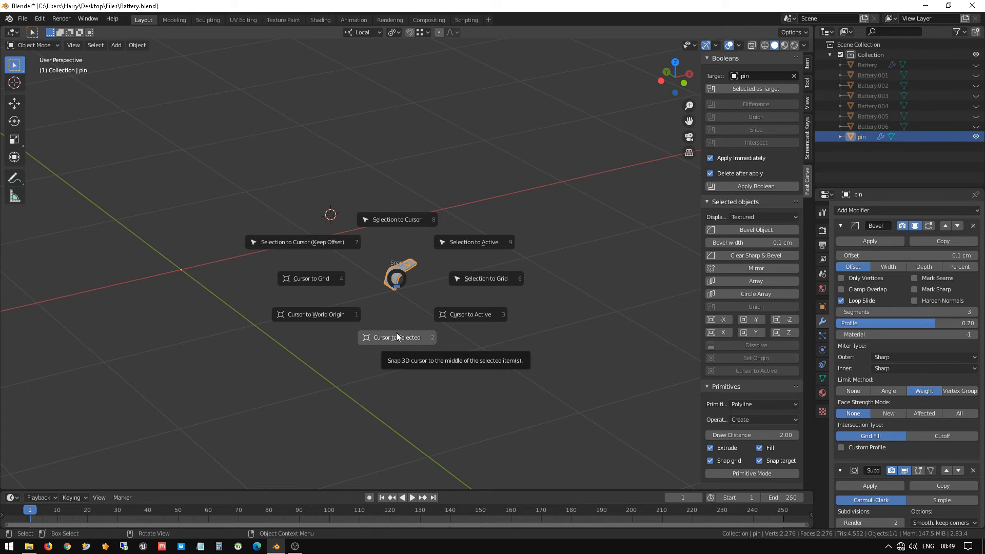
click(403, 222)
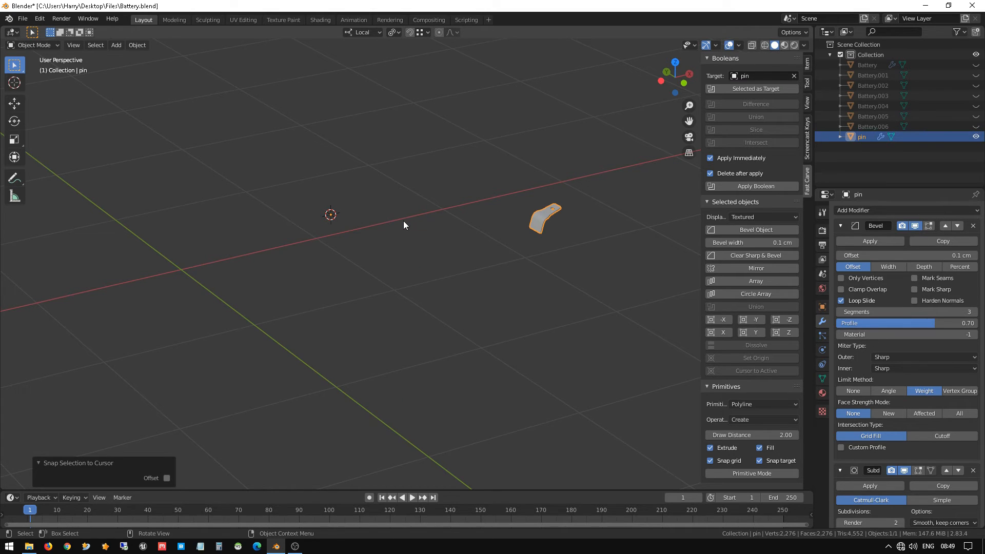
key(ctrl+z)
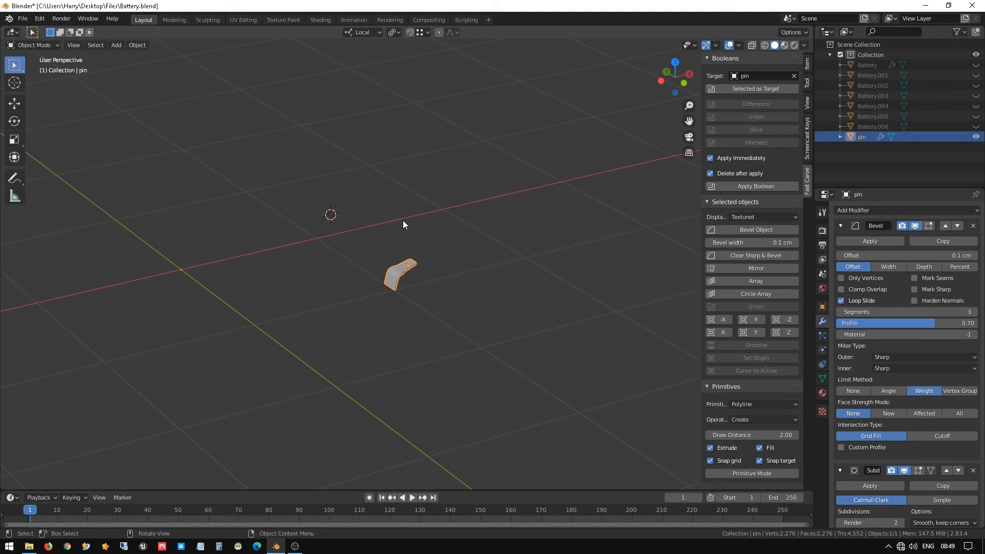
Snap the 3D cursor to the world origin
key(shift+s)
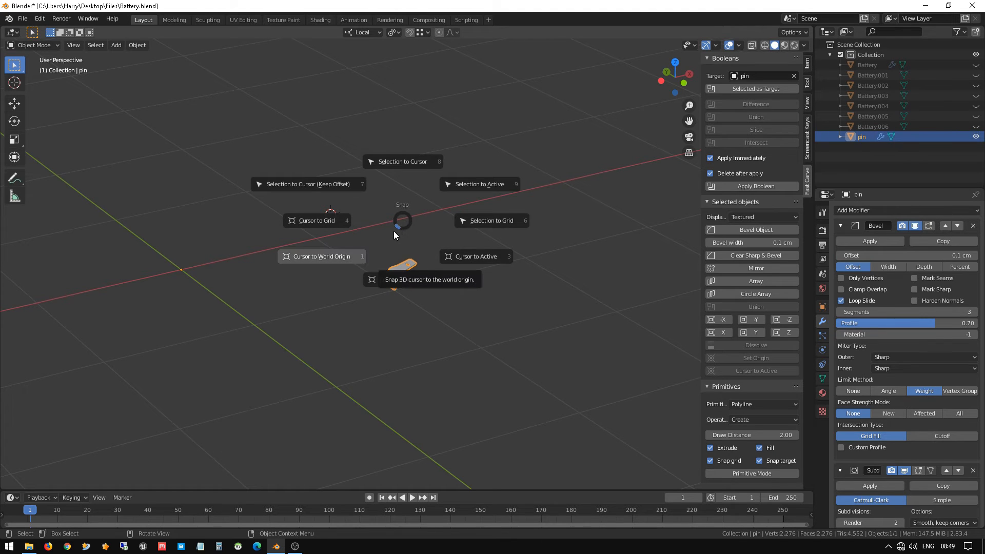
click(323, 260)
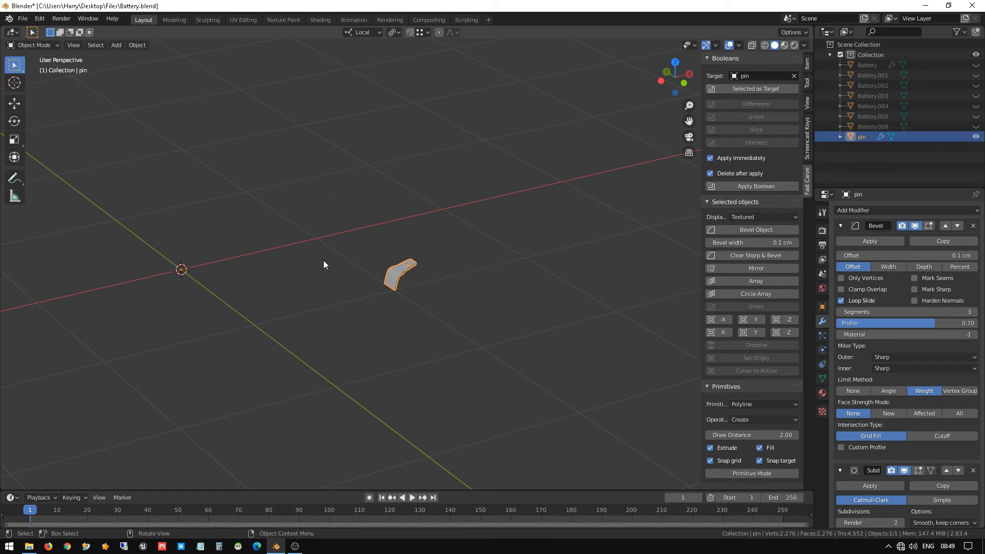
key(shift+s)
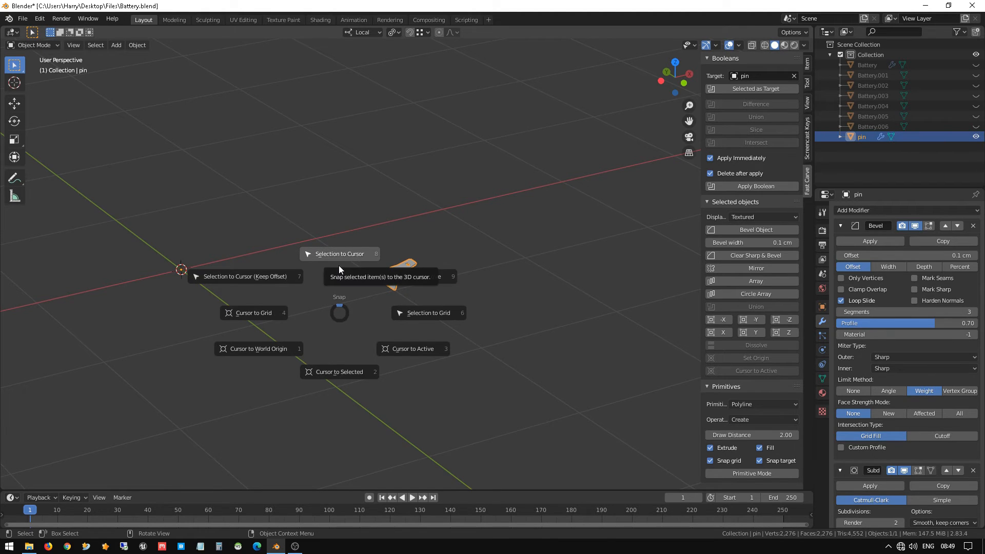
key(Escape)
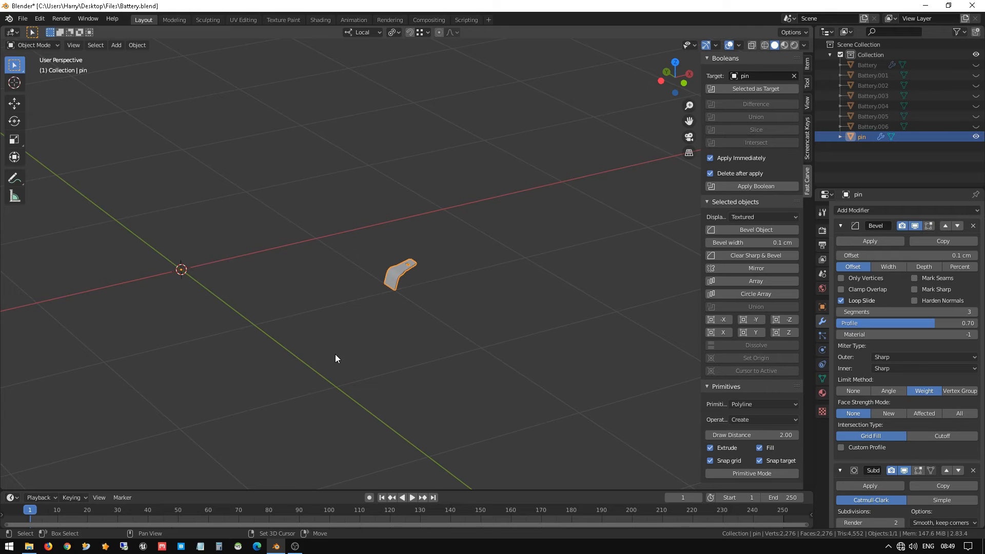
Try to snap the pin to the 3D cursor at the world origin
key(shift+s)
click(333, 233)
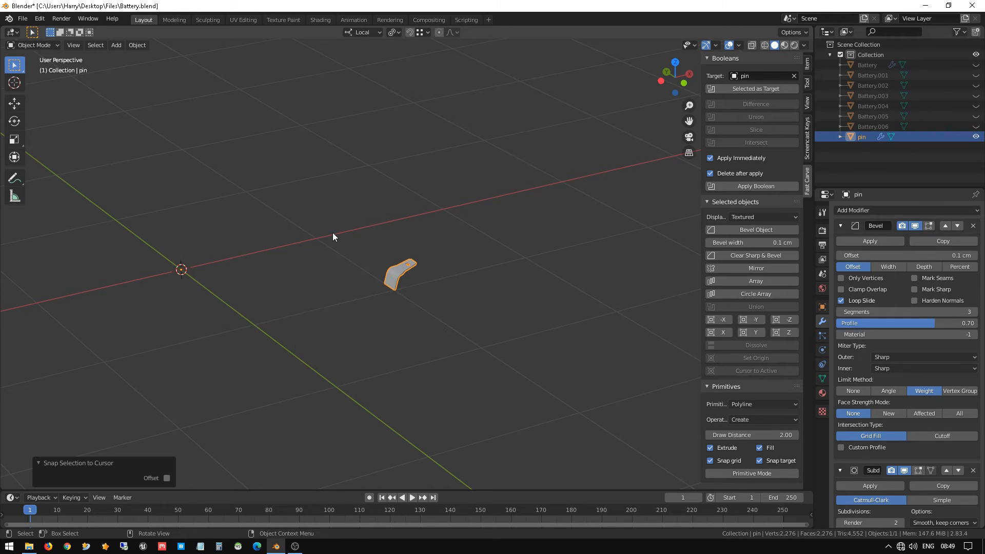
key(shift+s)
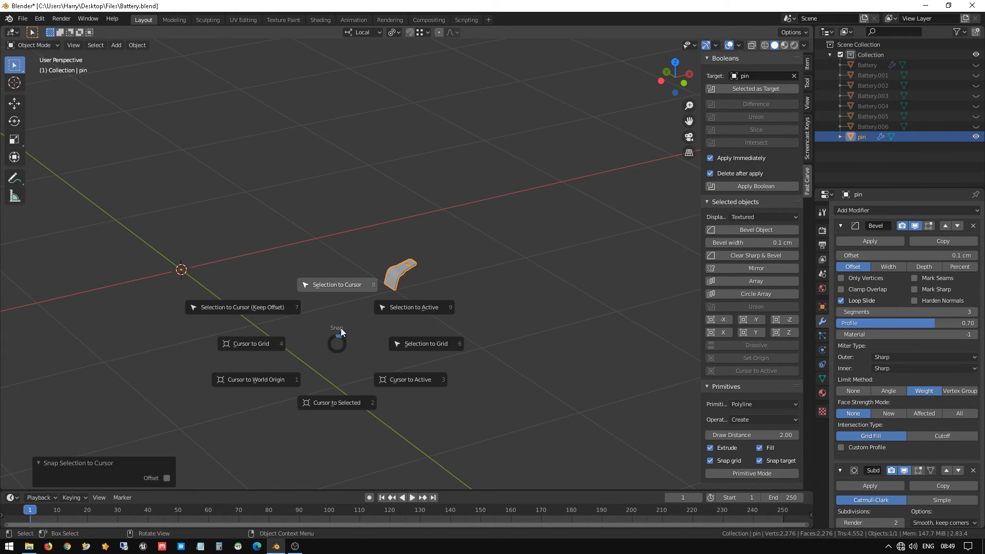
key(Escape)
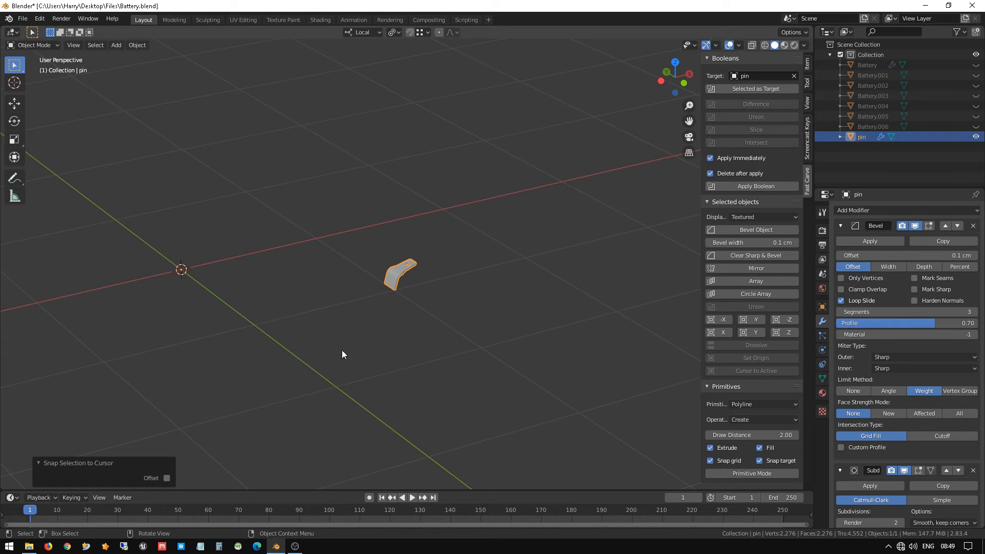
Set the pin's origin to its center of mass (surface)
click(396, 270)
click(137, 45)
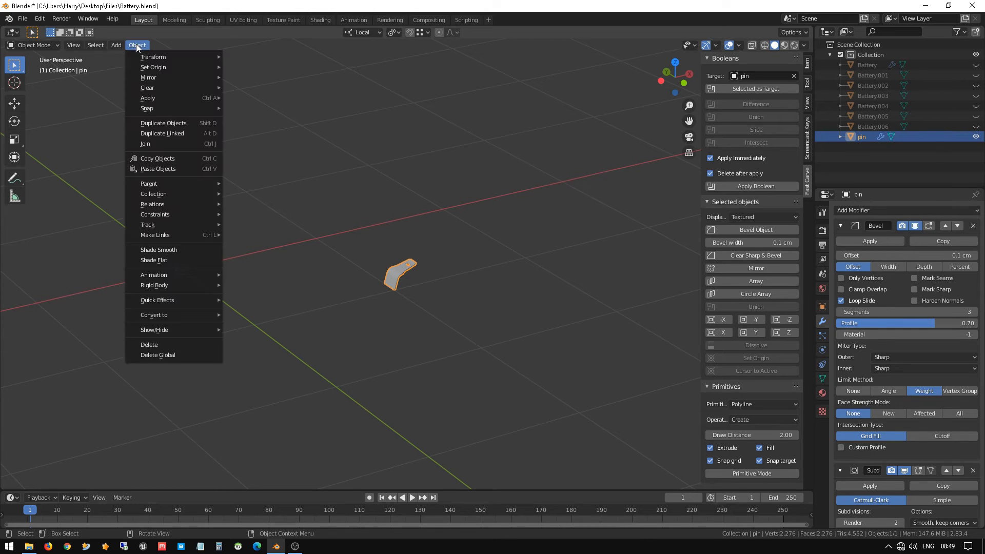
mouse_move(186, 66)
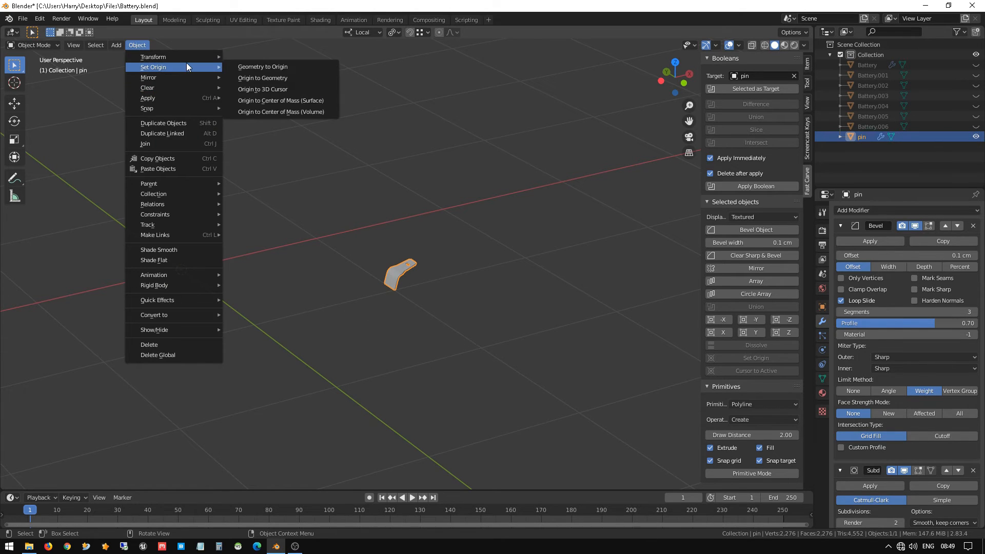
click(278, 101)
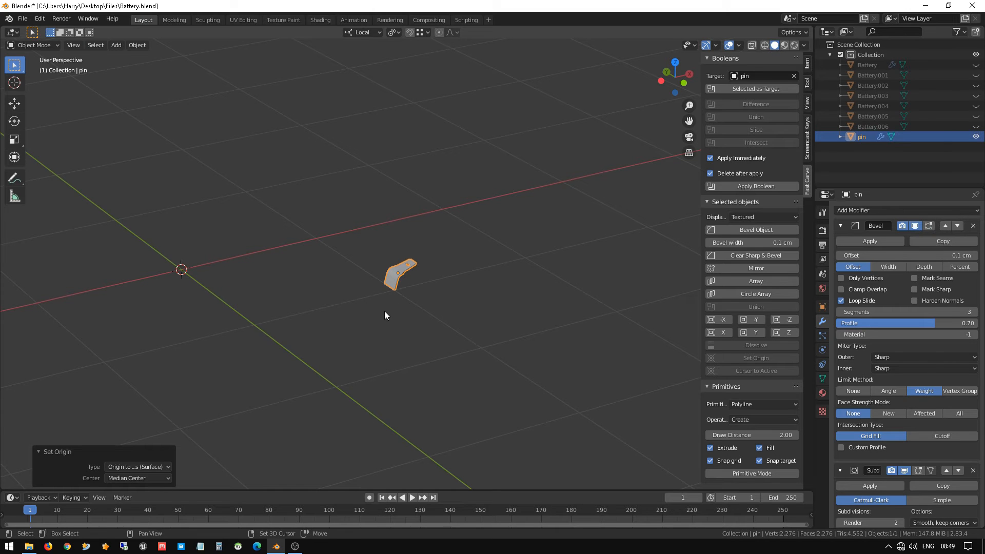
Snap the pin to the 3D cursor at the world origin and save the file
key(shift+s)
click(382, 258)
scroll(199, 285, up, 1)
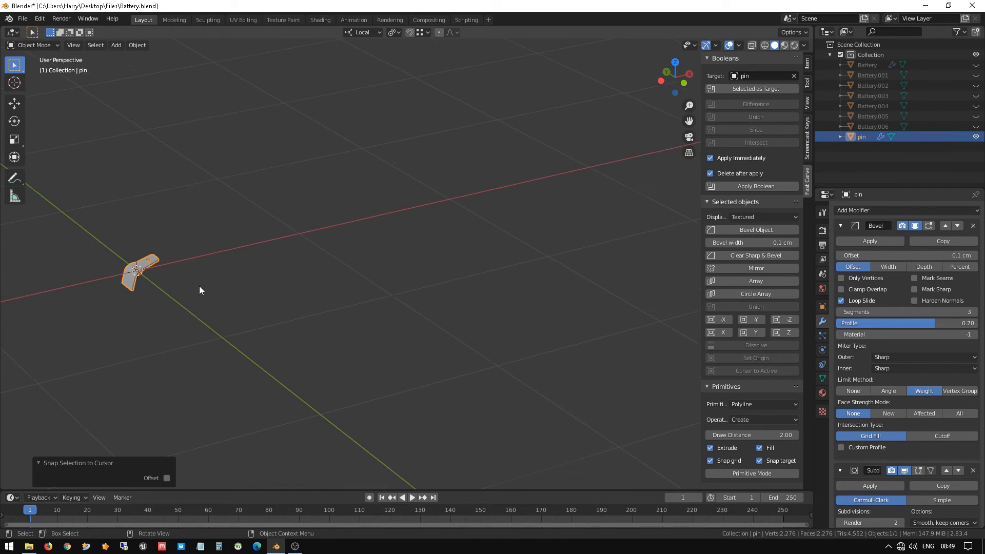
shift+middle_drag(118, 240, 479, 248)
scroll(476, 289, up, 3)
middle_drag(476, 289, 574, 331)
key(ctrl+s)
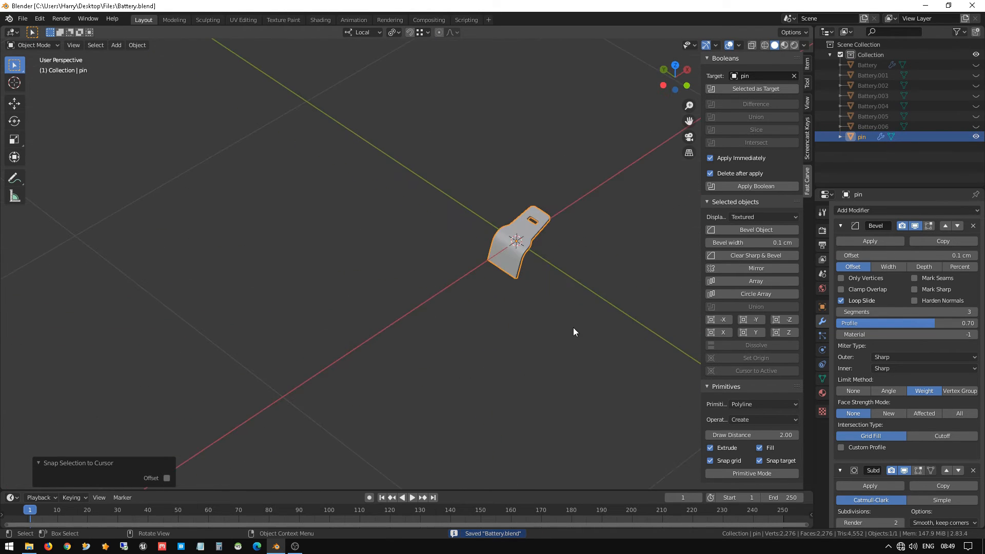
In front view, move the pin up along its local Z axis by about 111.41 cm
scroll(559, 318, down, 3)
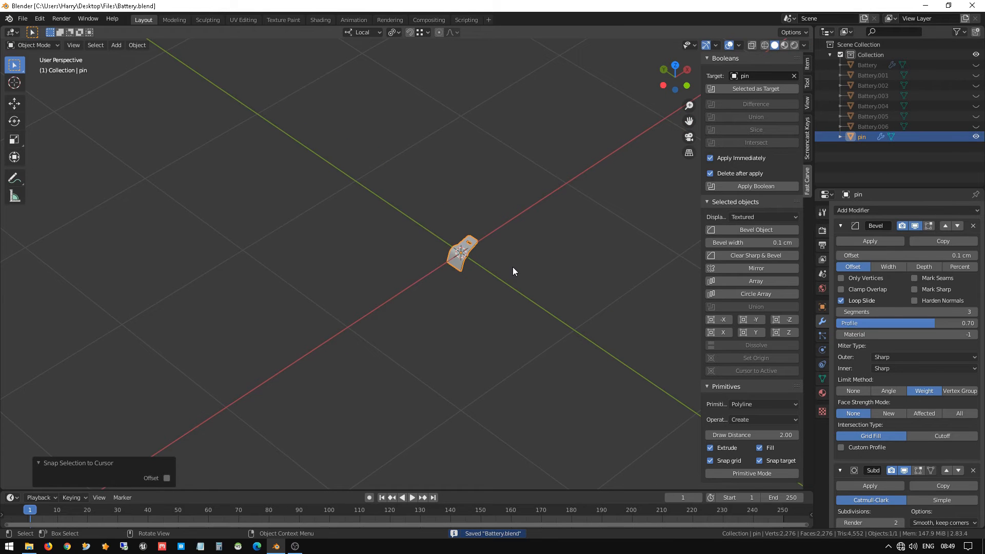
key(KP_1)
key(g)
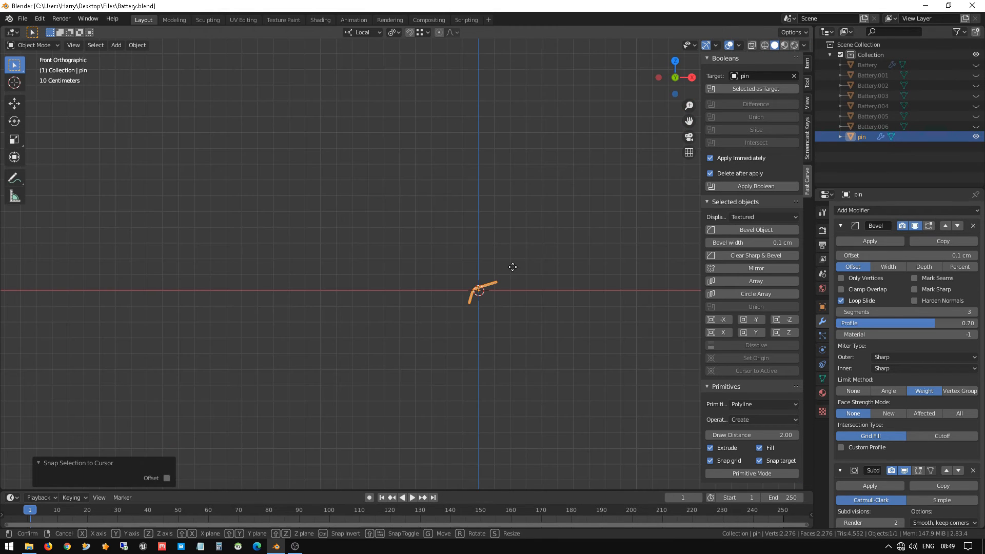
key(z)
key(z)
click(509, 95)
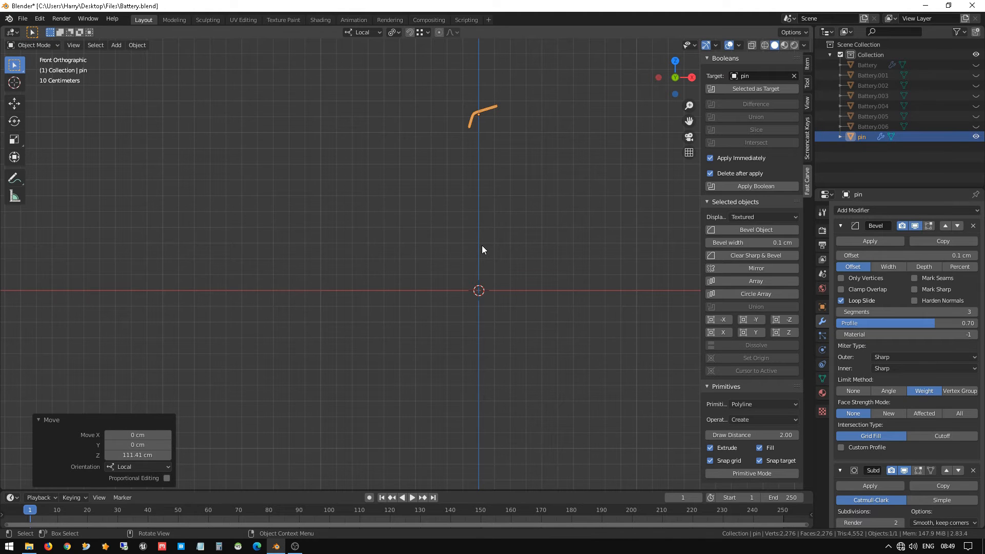
Unhide all the hidden battery objects around the pin
key(alt+h)
scroll(480, 246, down, 3)
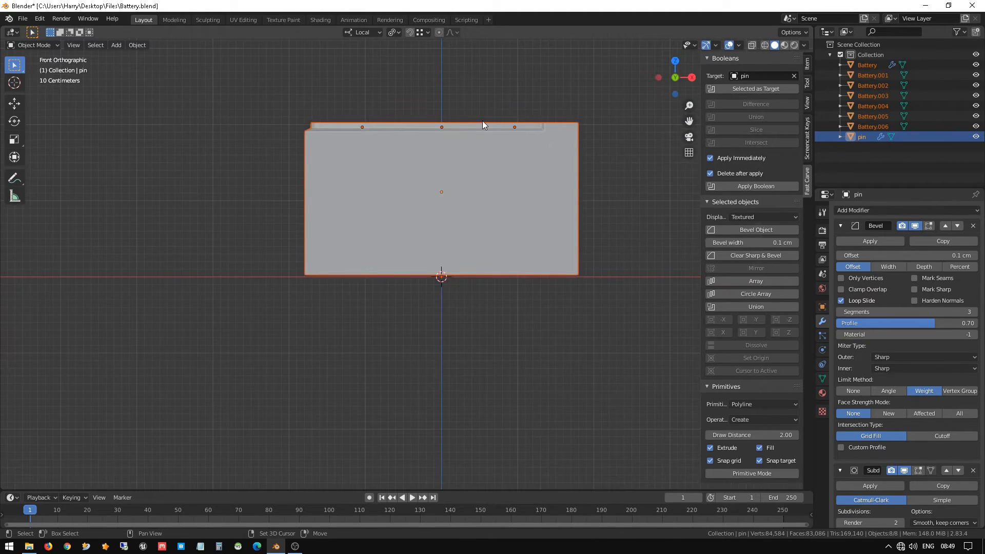
shift+middle_drag(482, 125, 484, 182)
key(g)
key(z)
key(z)
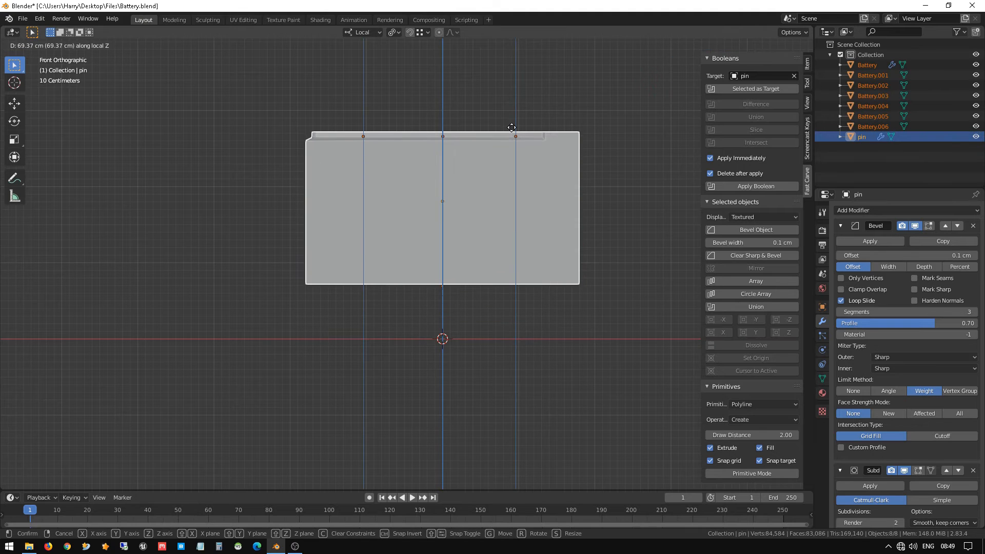
right_click(513, 127)
Select only the pin and raise it about 117.87 cm along its local Z axis to the battery's top surface
click(467, 247)
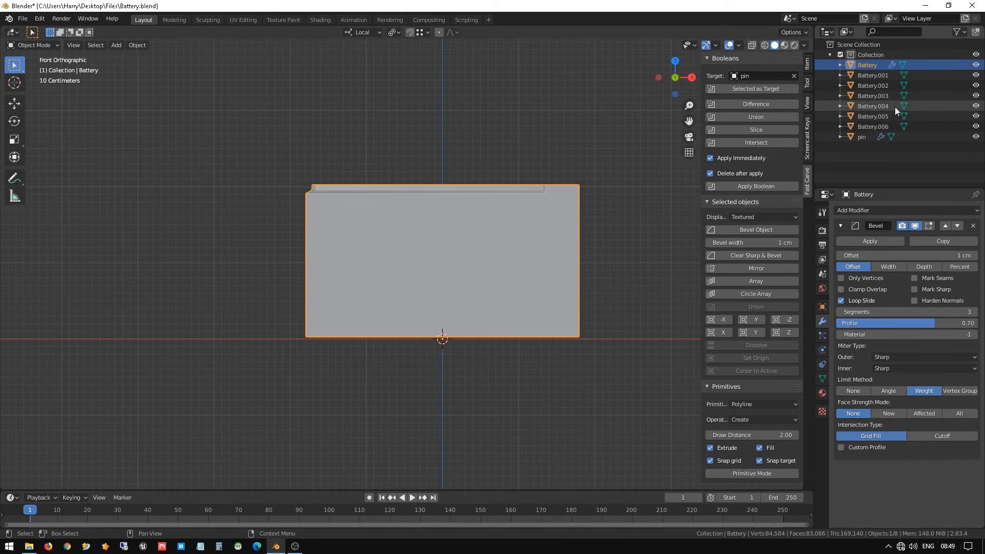
click(861, 137)
key(g)
key(z)
key(z)
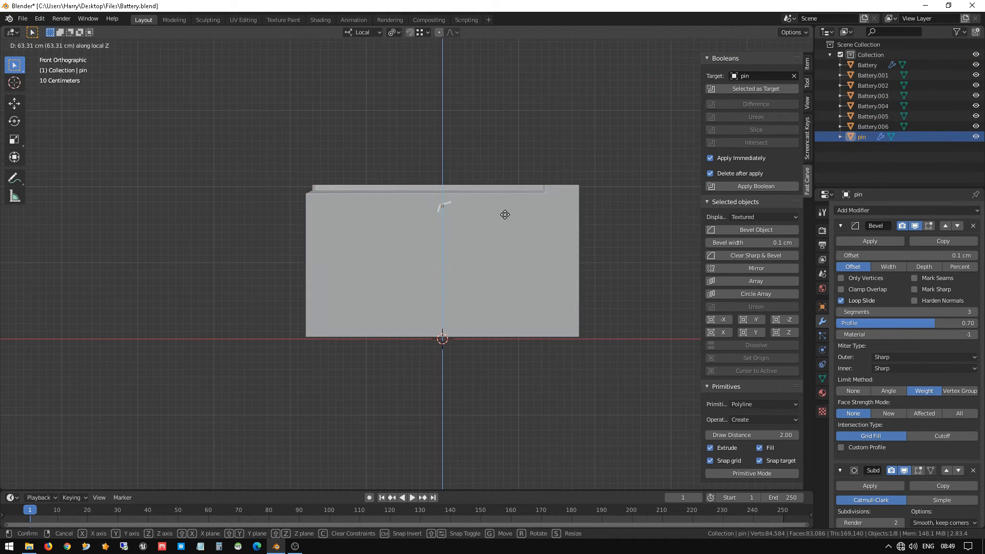
click(516, 183)
middle_drag(515, 183, 393, 219)
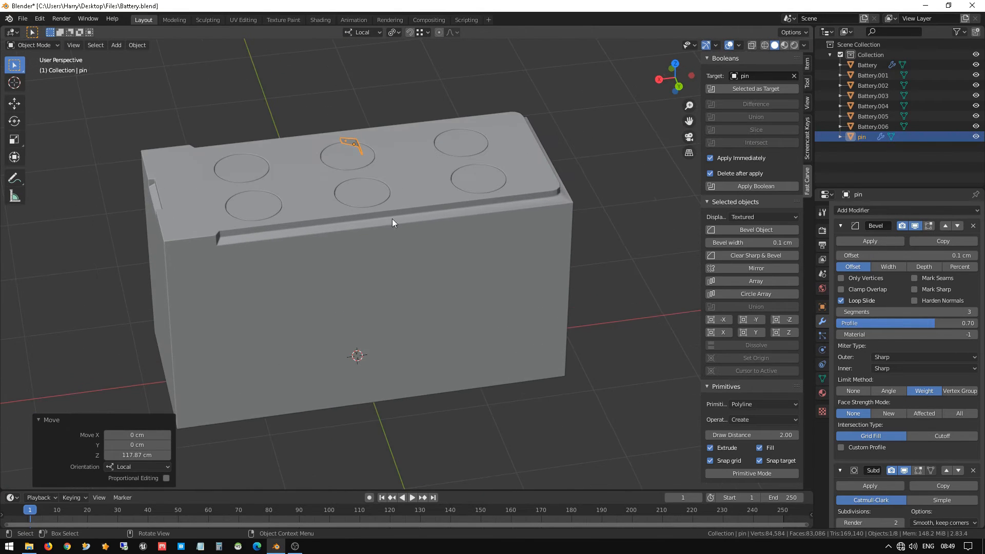
shift+middle_drag(319, 186, 433, 196)
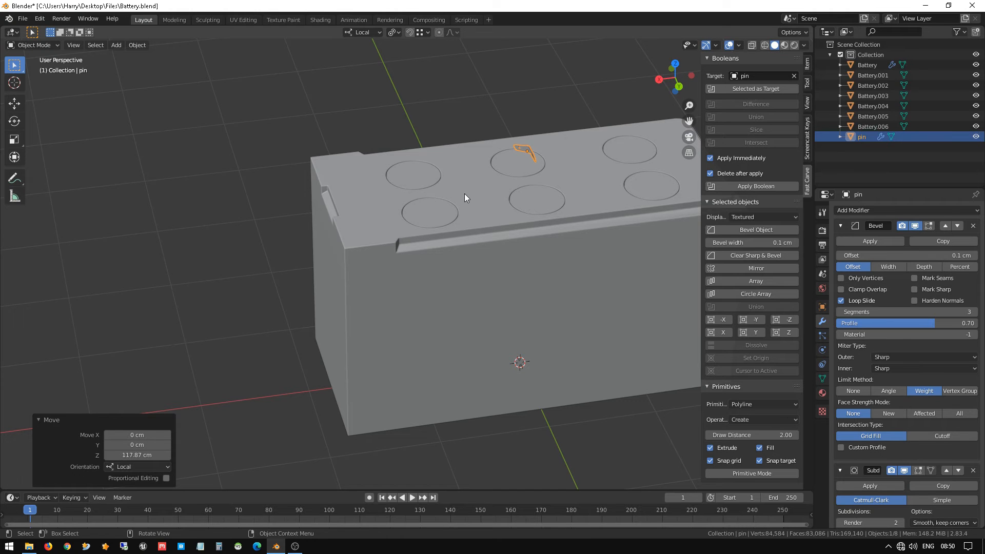
In front view, move the pin about 168.85 cm along X and -19.64 cm along Z onto the battery's top end
middle_drag(550, 187, 344, 178)
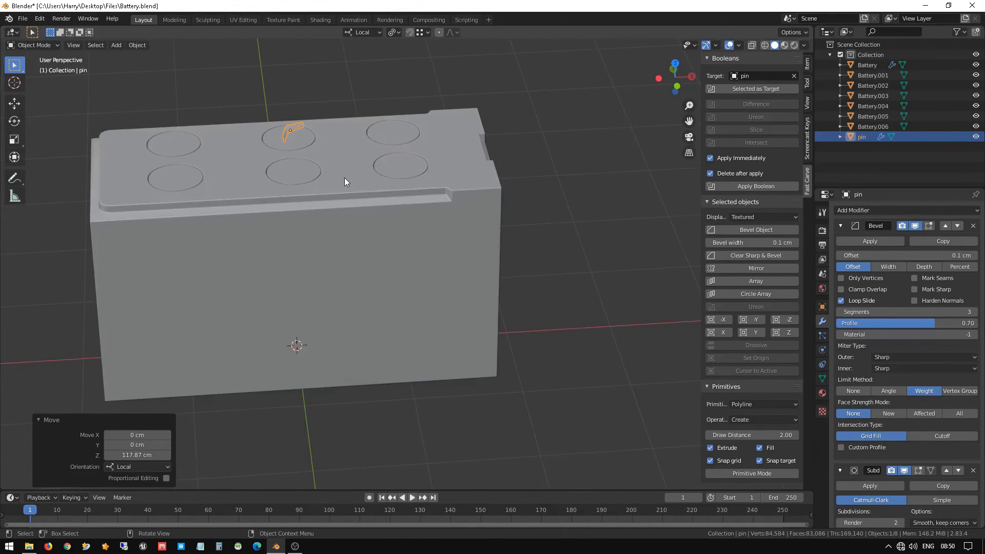
key(KP_1)
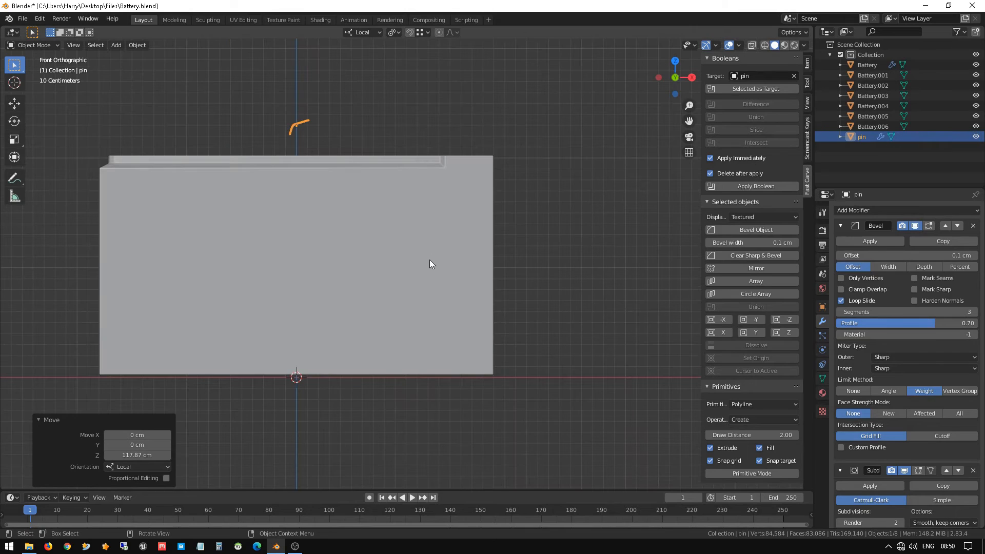
key(g)
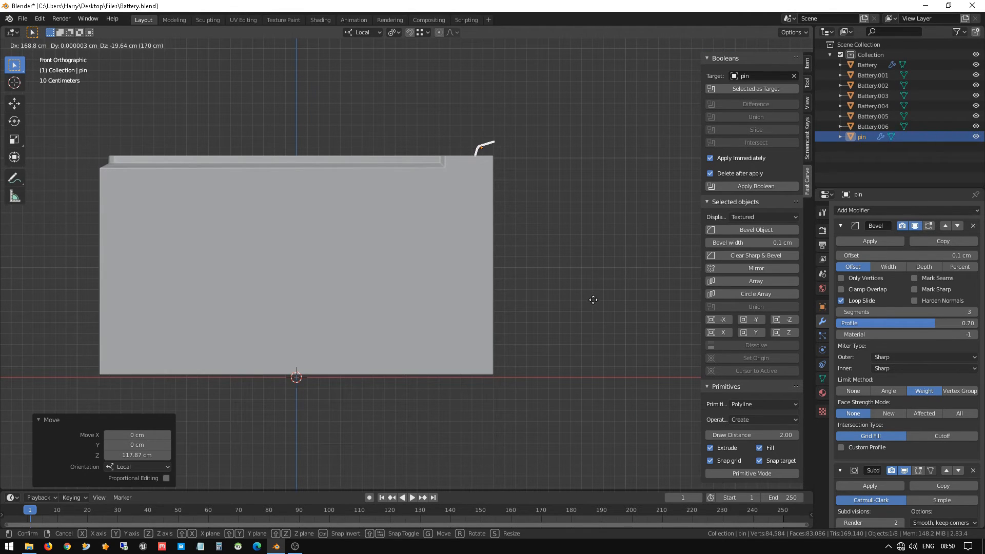
click(594, 304)
In right view, move the pin about -51.64 cm along Y and -0.56 cm along Z, beside the end notch
middle_drag(525, 162, 508, 223)
key(KP_1)
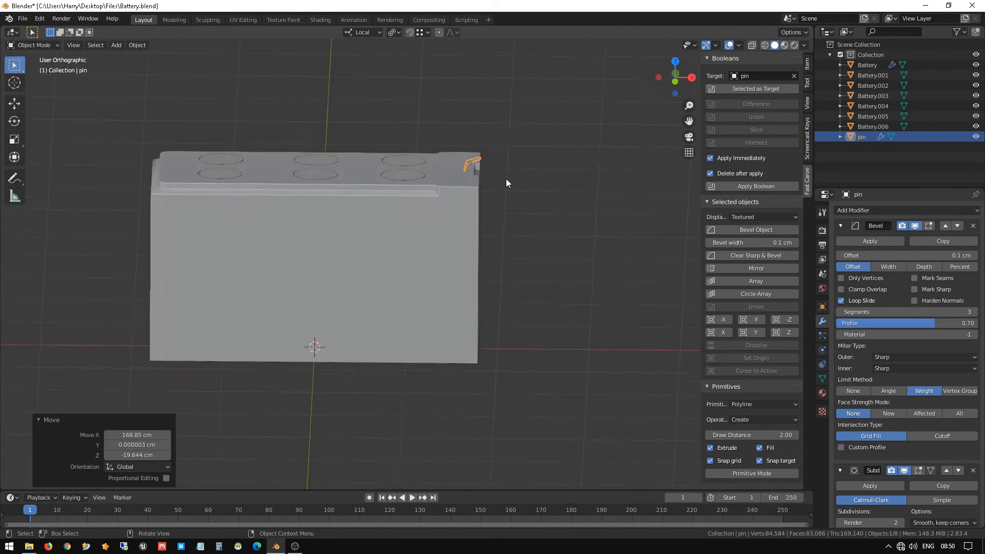
key(KP_2)
key(KP_1)
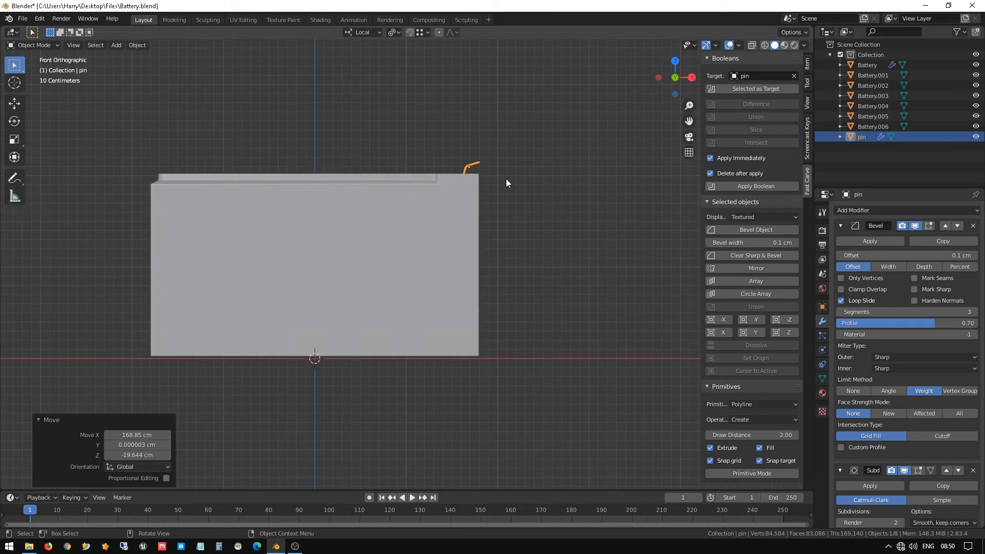
key(KP_3)
key(g)
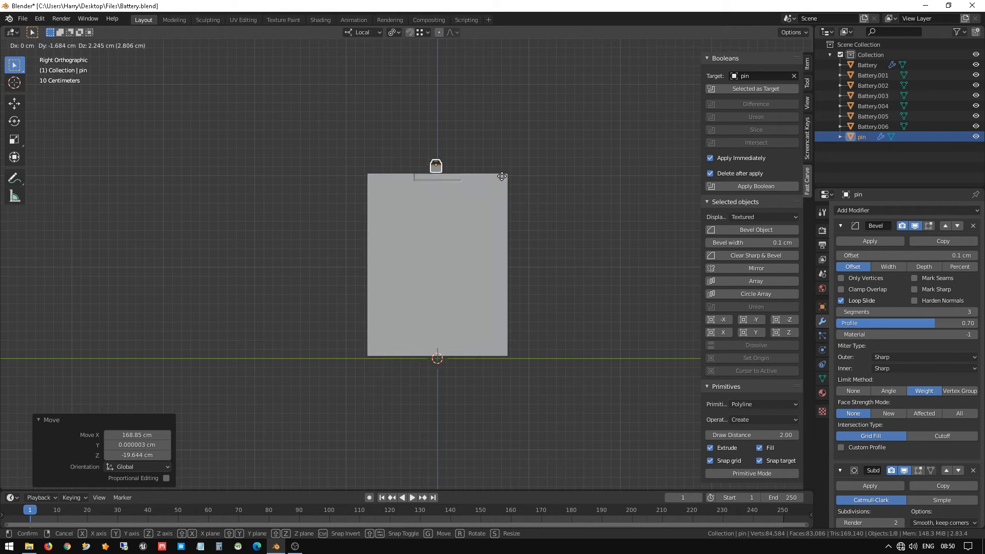
click(459, 180)
Turn the pin around its local Z axis and set its Z rotation to exactly -180°
mouse_move(459, 180)
middle_down()
mouse_move(411, 193)
mouse_move(504, 208)
mouse_move(488, 186)
mouse_move(452, 196)
middle_up()
scroll(488, 186, up, 2)
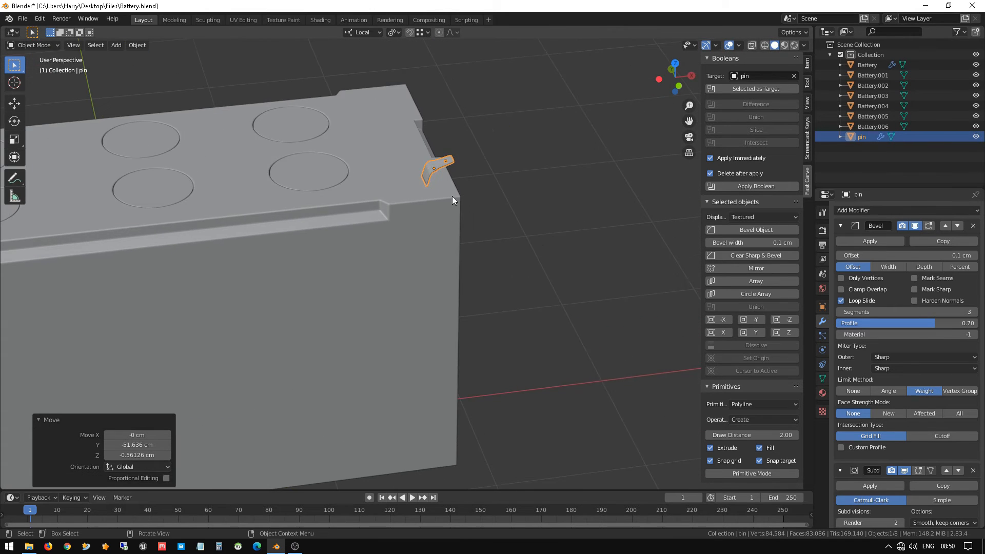
scroll(451, 196, up, 2)
mouse_move(495, 165)
middle_down()
mouse_move(468, 193)
mouse_move(492, 180)
middle_up()
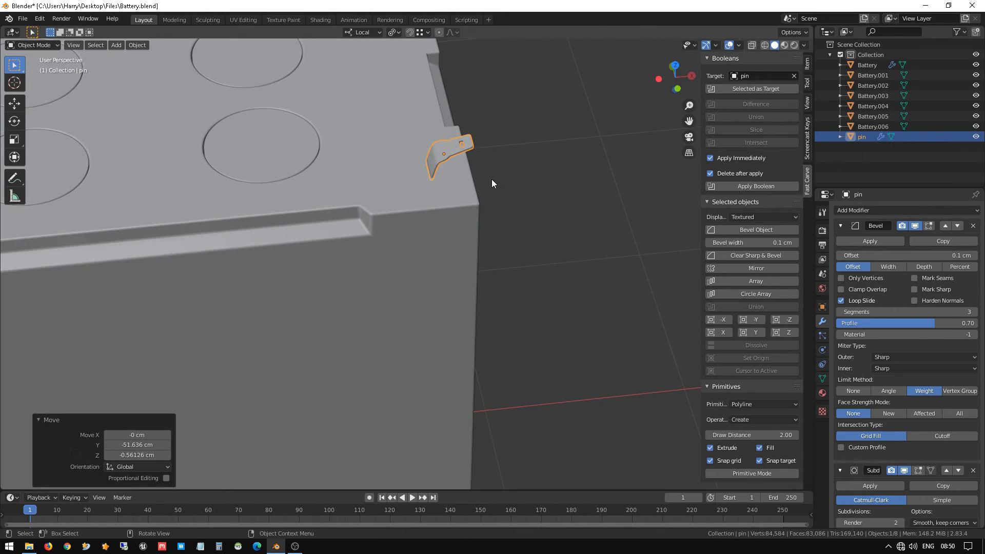
key(r)
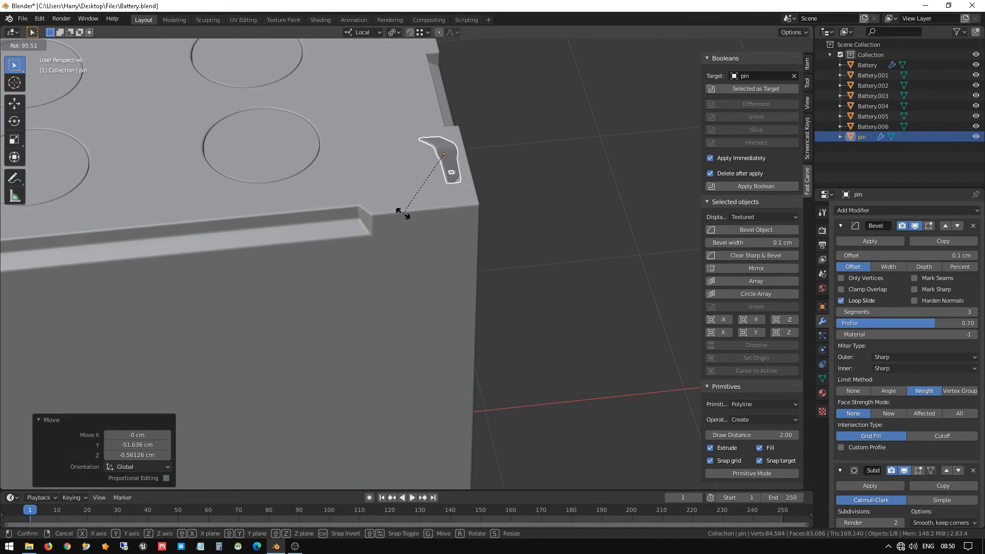
key(z)
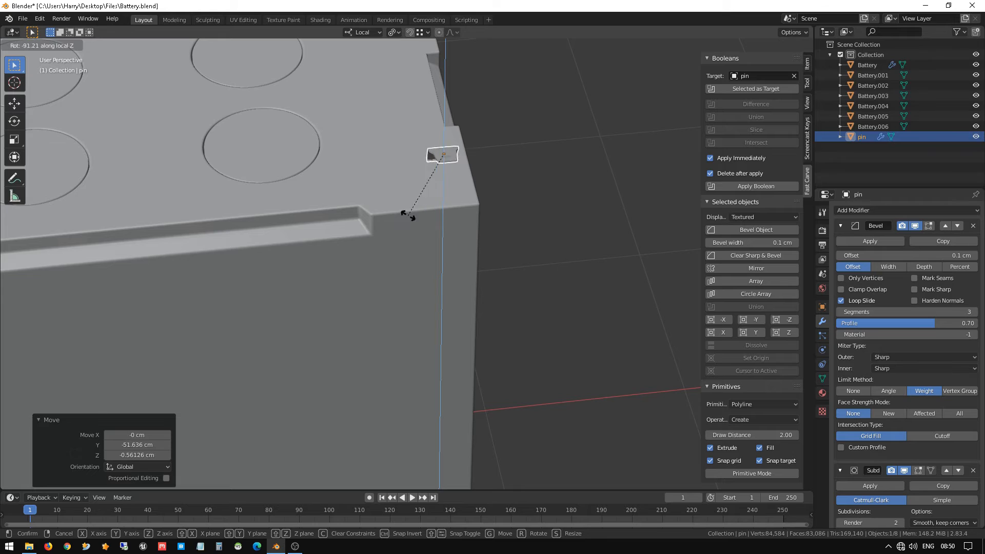
click(310, 102)
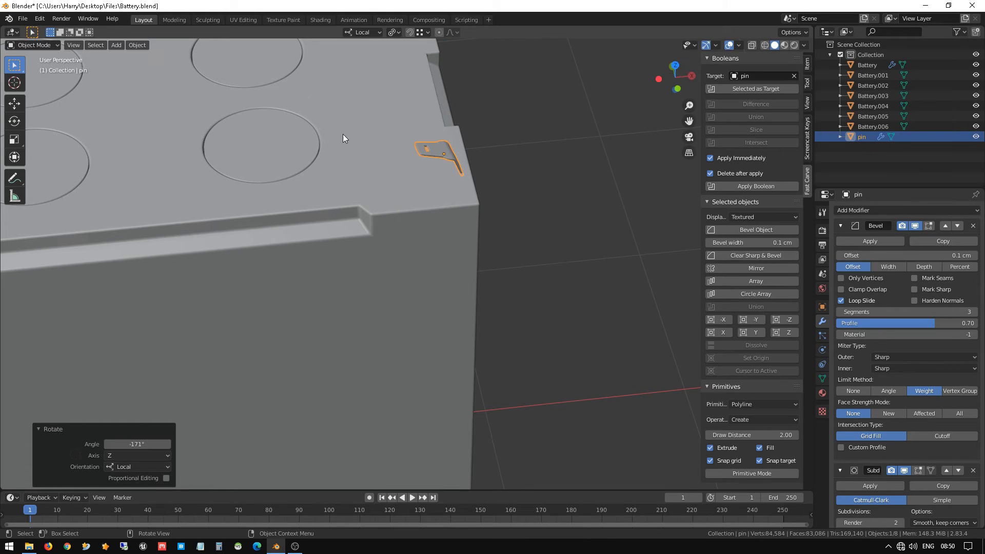
click(807, 64)
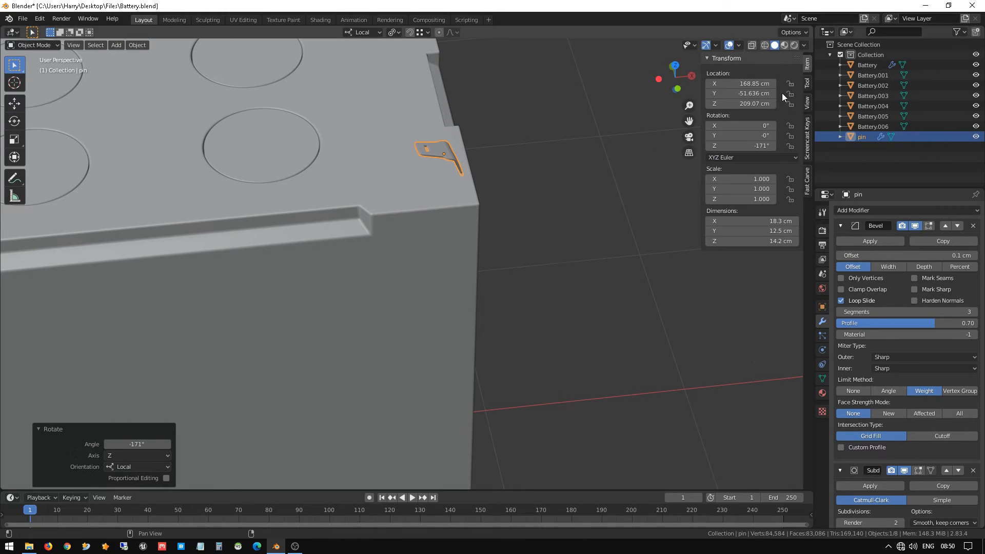
click(749, 145)
key(BackSpace)
text(-180)
key(Return)
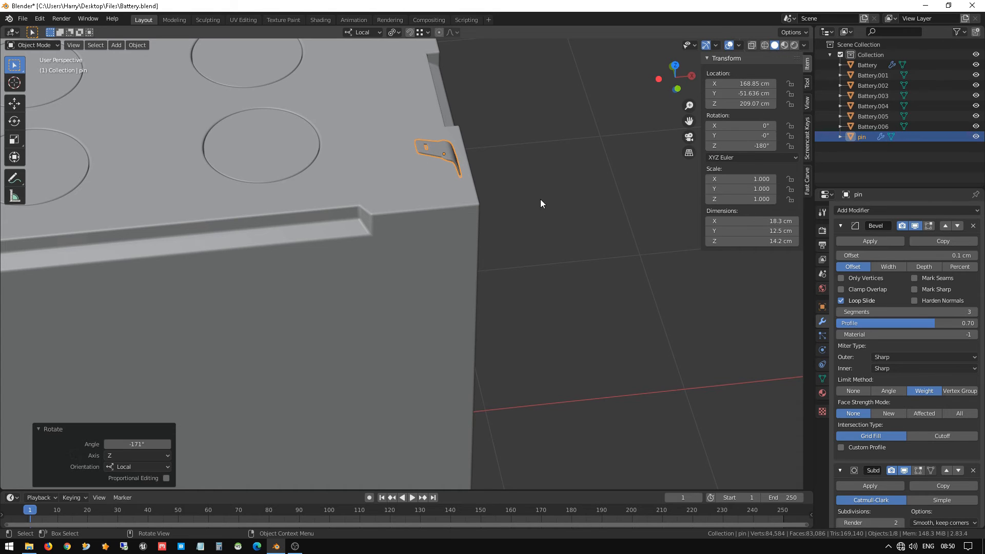
Apply the pin's rotation to its object data
scroll(507, 218, down, 2)
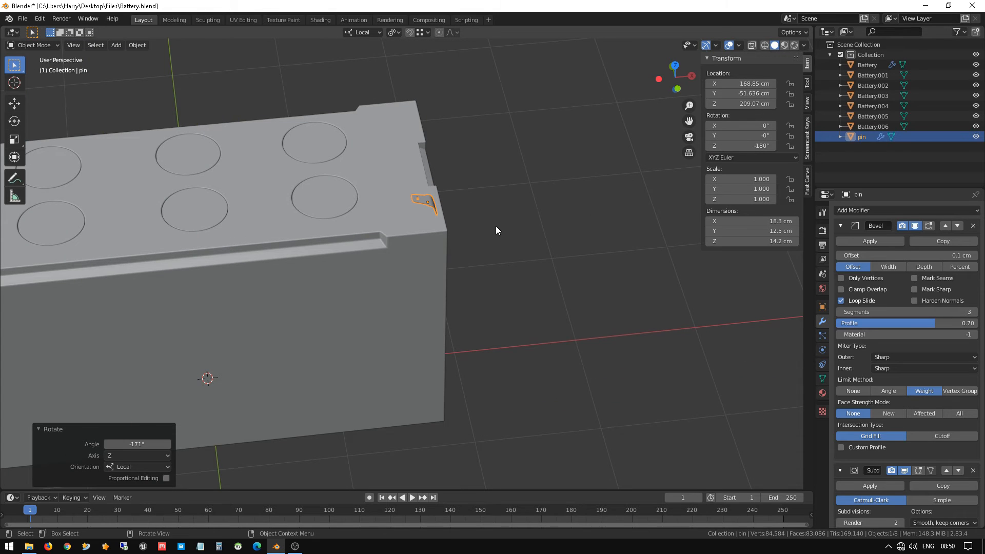
key(ctrl+a)
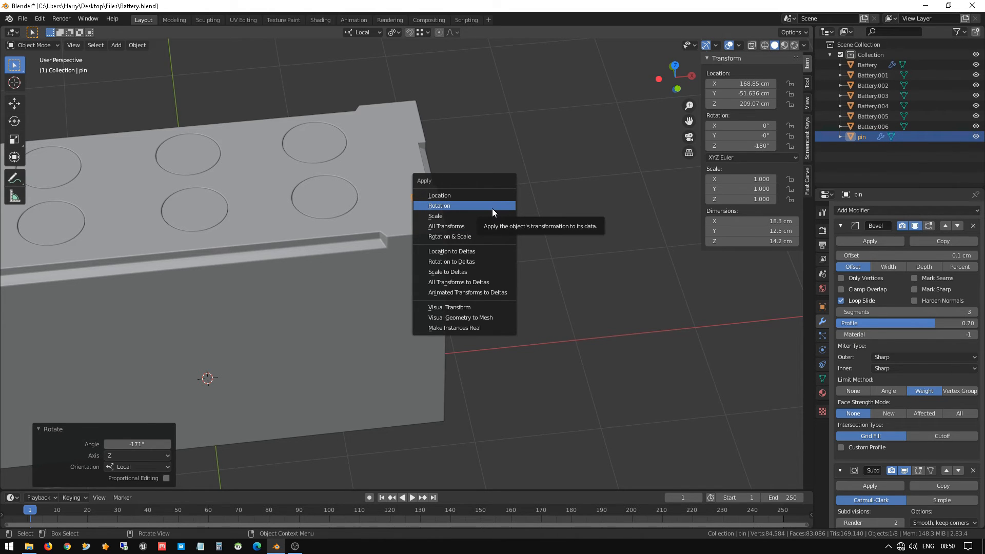
click(492, 208)
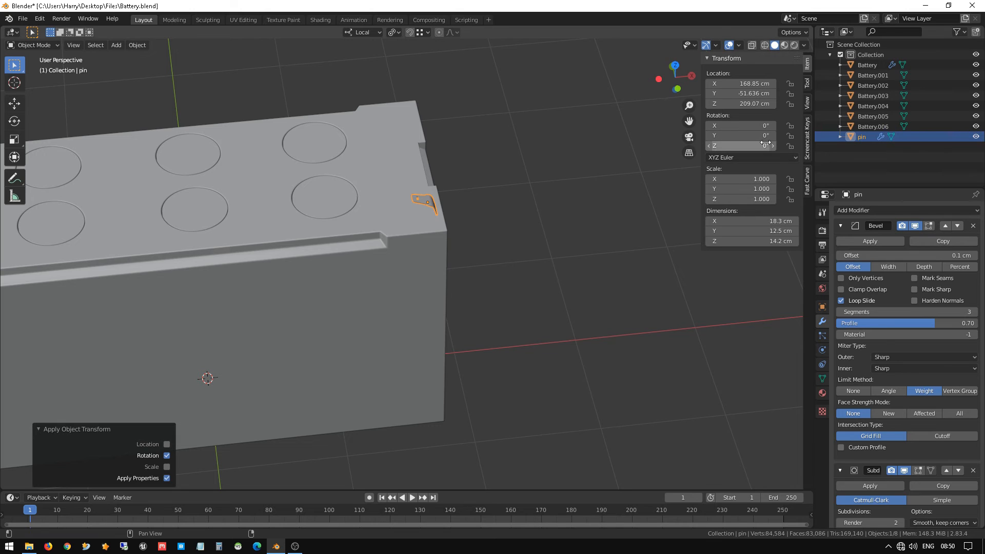
In front view, shift the pin inward from the battery's edge and slightly down, to about X 150.8 cm and Z 206.81 cm
middle_drag(532, 260, 544, 155)
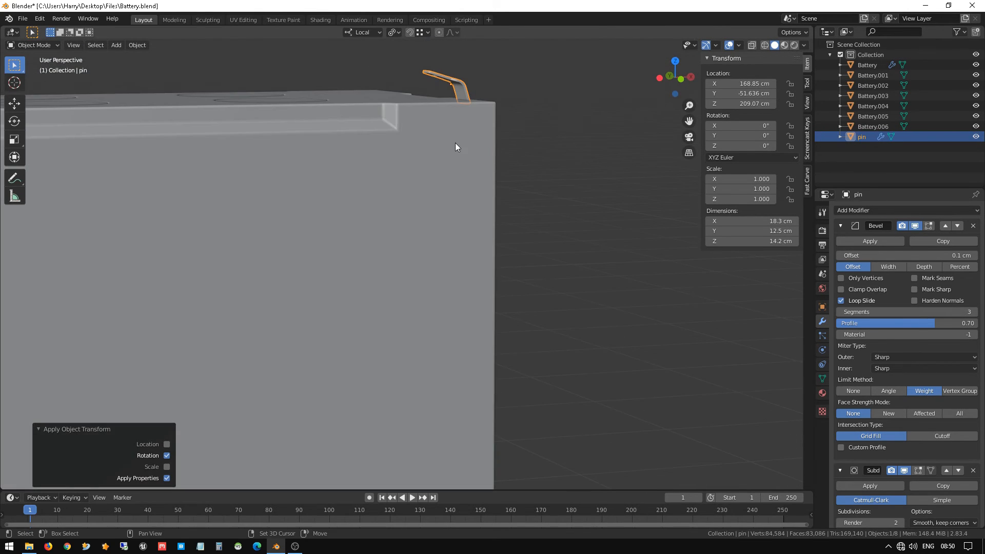
shift+middle_drag(455, 148, 460, 249)
key(KP_1)
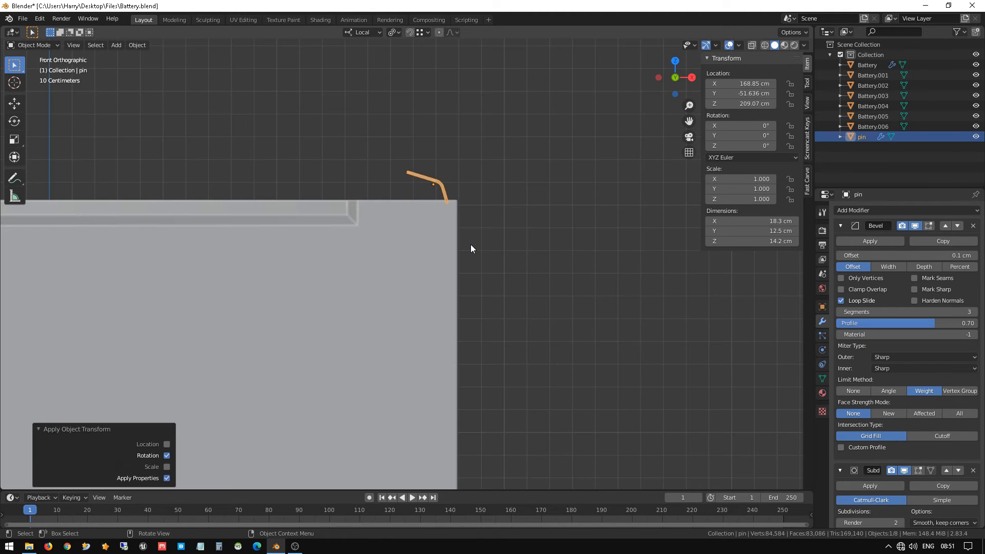
key(g)
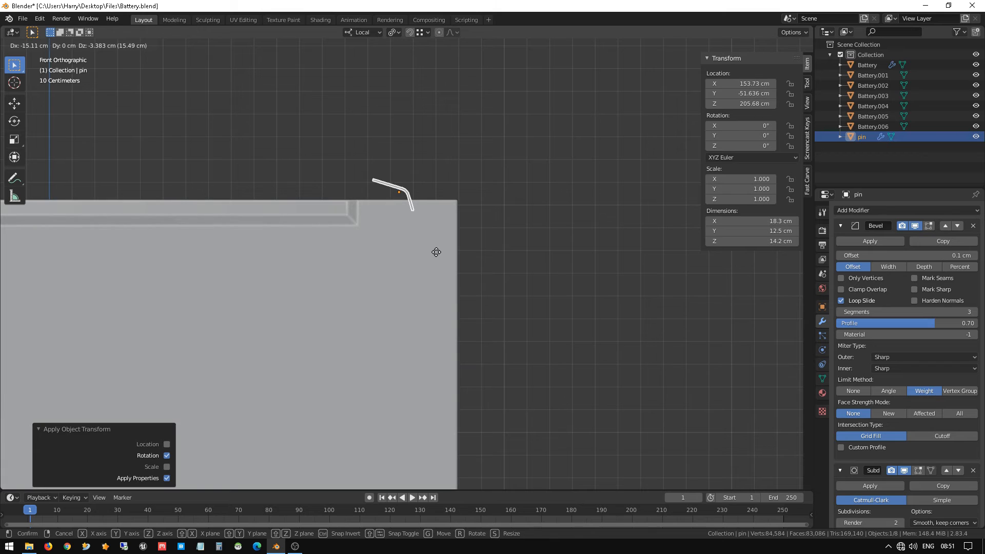
click(433, 251)
key(g)
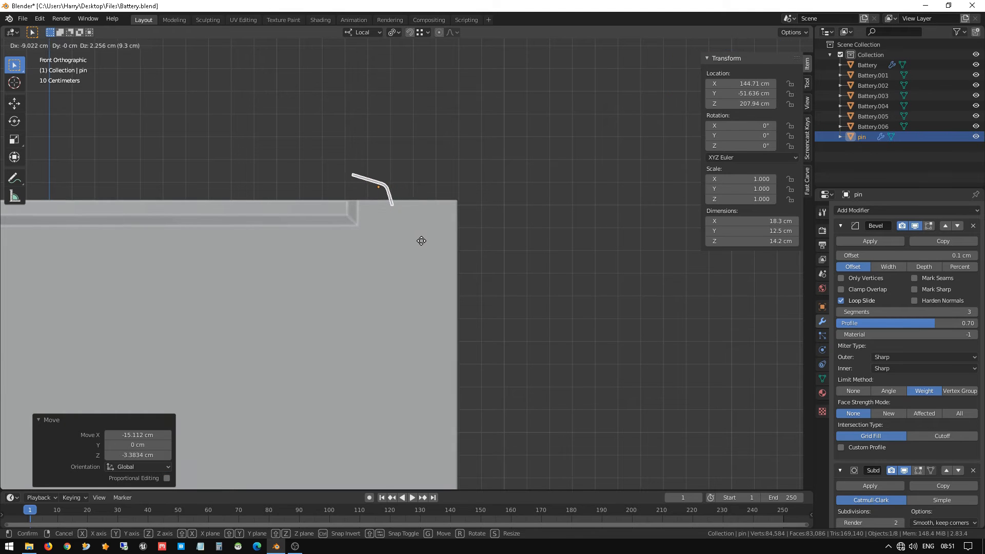
click(417, 246)
middle_drag(451, 143, 462, 202)
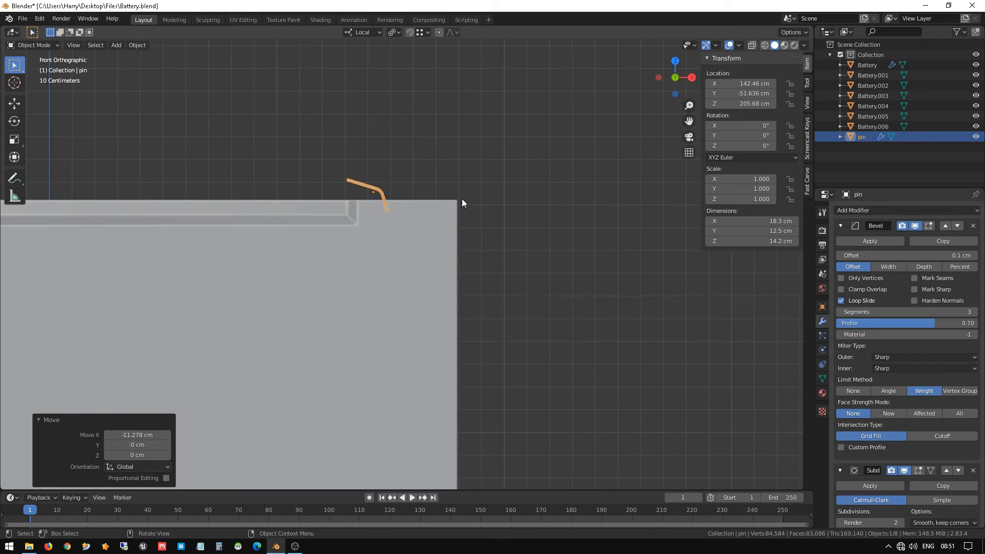
key(g)
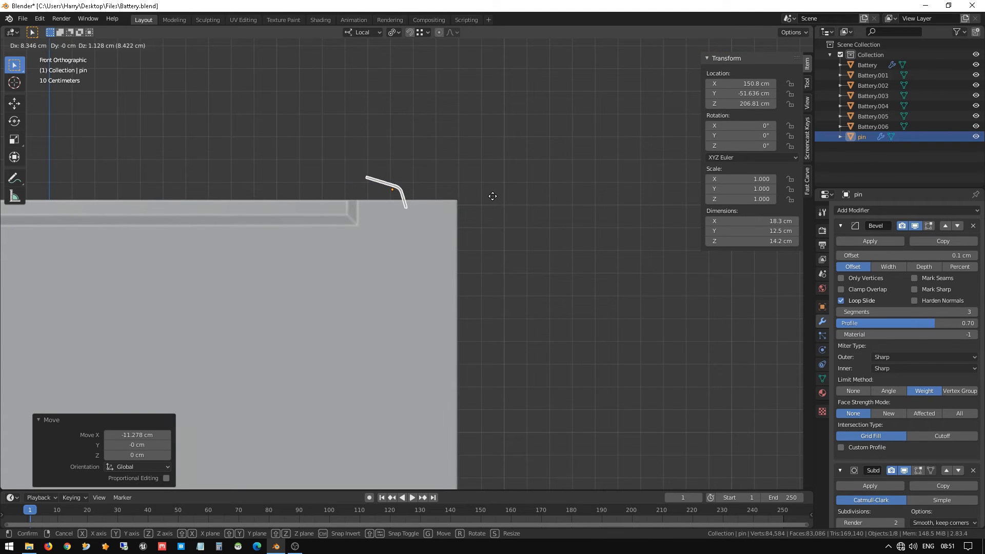
click(493, 196)
Duplicate the pin along its local Y axis to about Y 55.28 cm, across the end notch, and deselect the copy
middle_drag(500, 227, 402, 285)
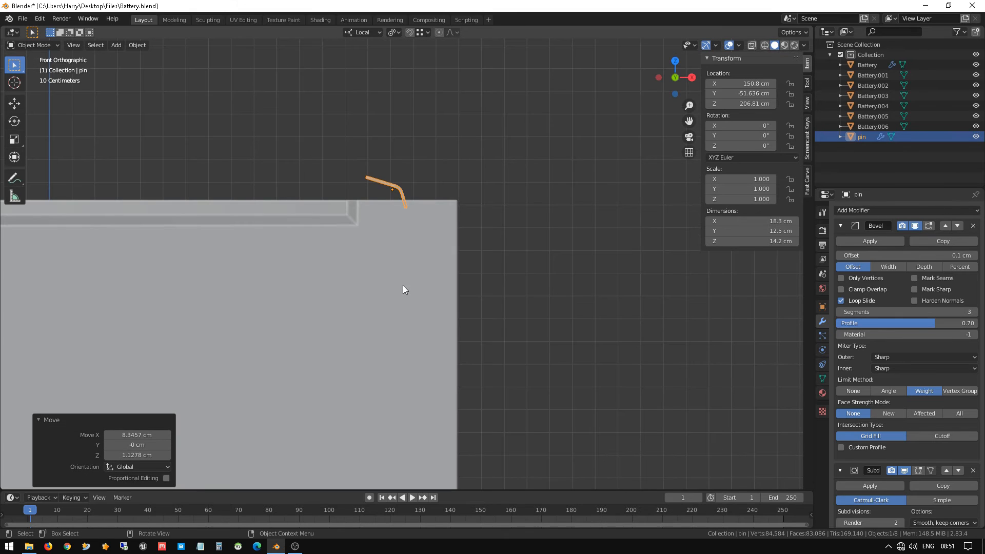
key(KP_3)
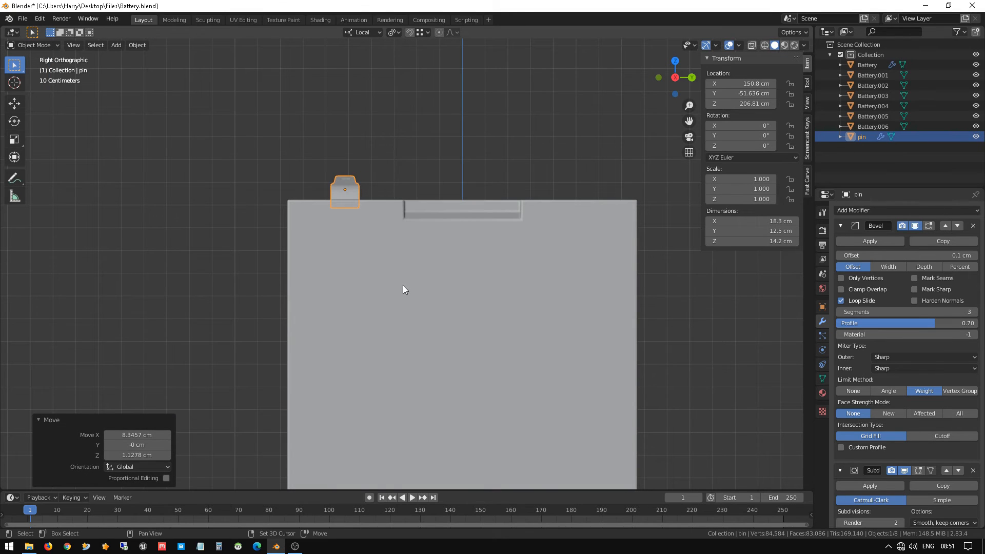
key(shift+d)
key(x)
key(x)
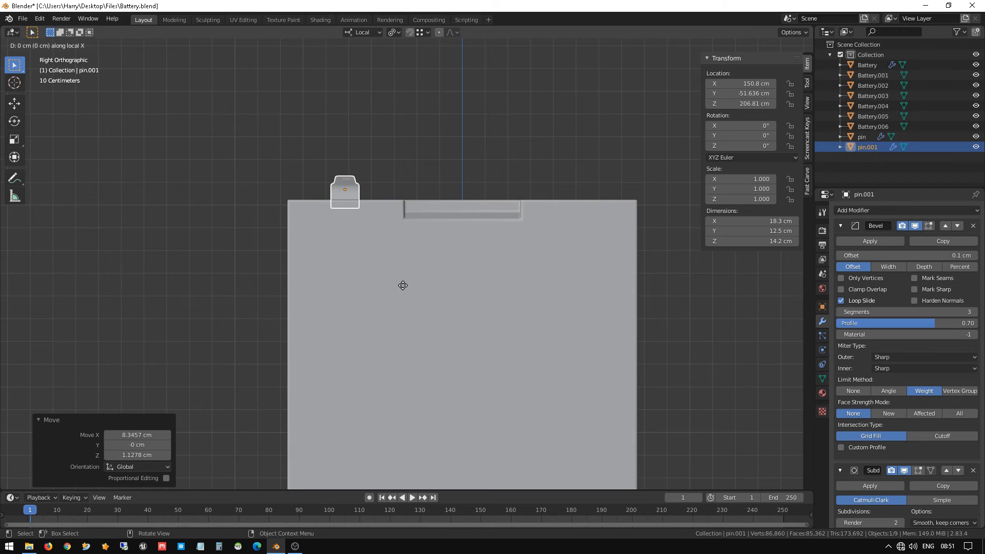
key(y)
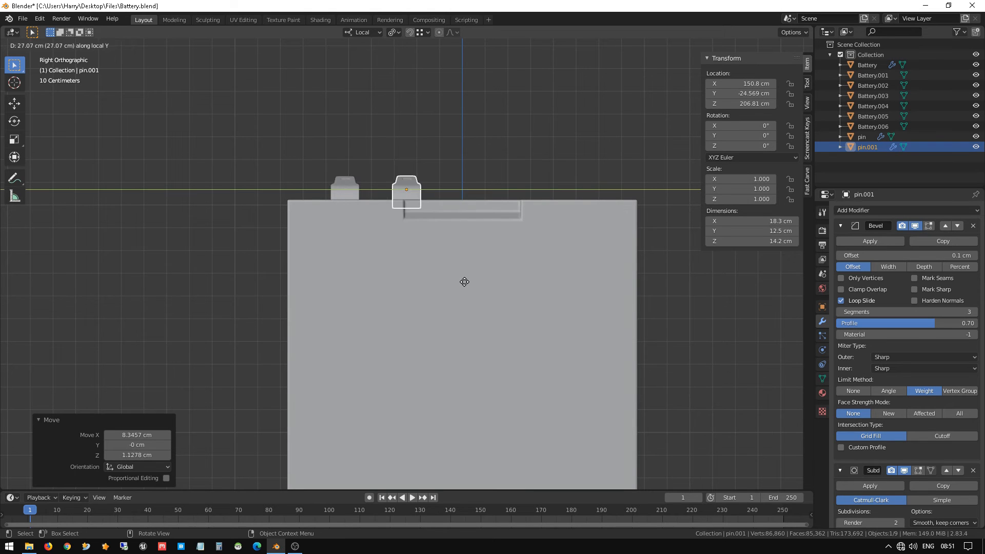
click(645, 280)
middle_drag(561, 286, 575, 344)
click(541, 327)
Select the main battery body and save the file
scroll(541, 327, down, 6)
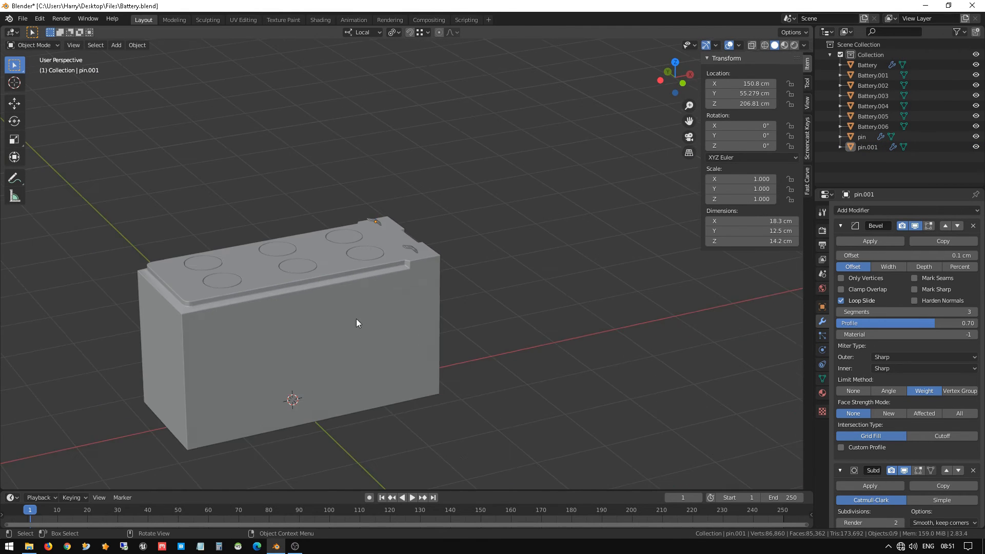
middle_drag(356, 319, 299, 315)
scroll(553, 309, up, 1)
click(272, 284)
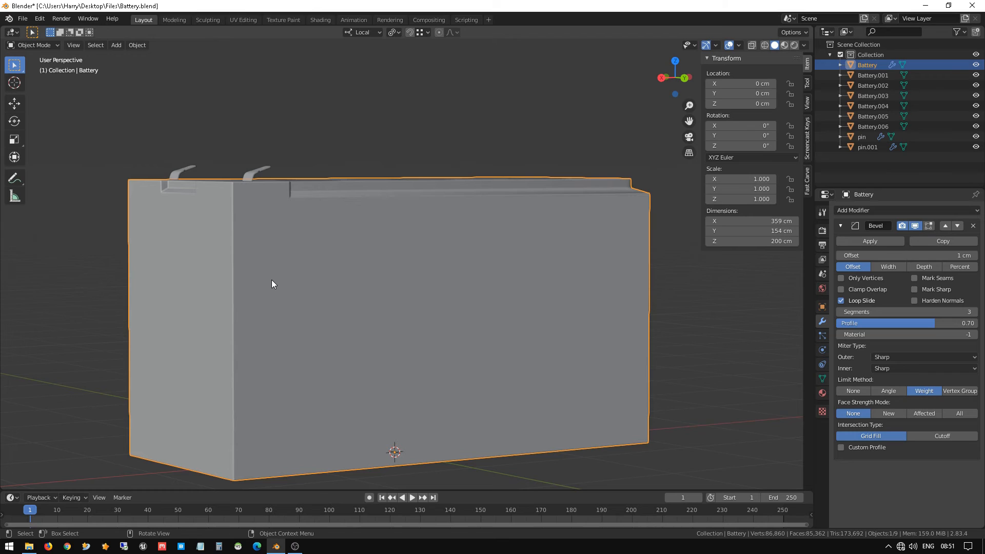
key(ctrl+s)
key(Tab)
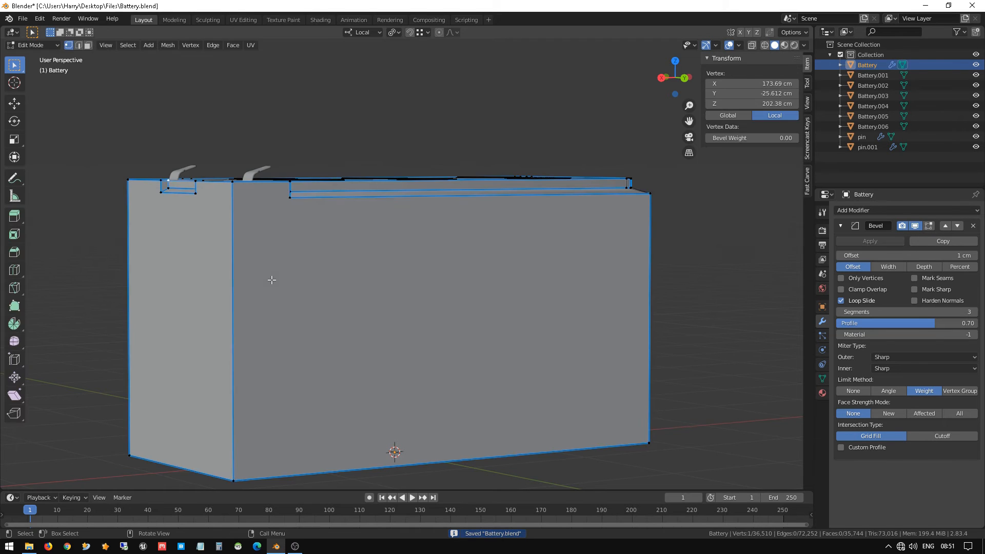
key(alt+a)
key(ctrl+r)
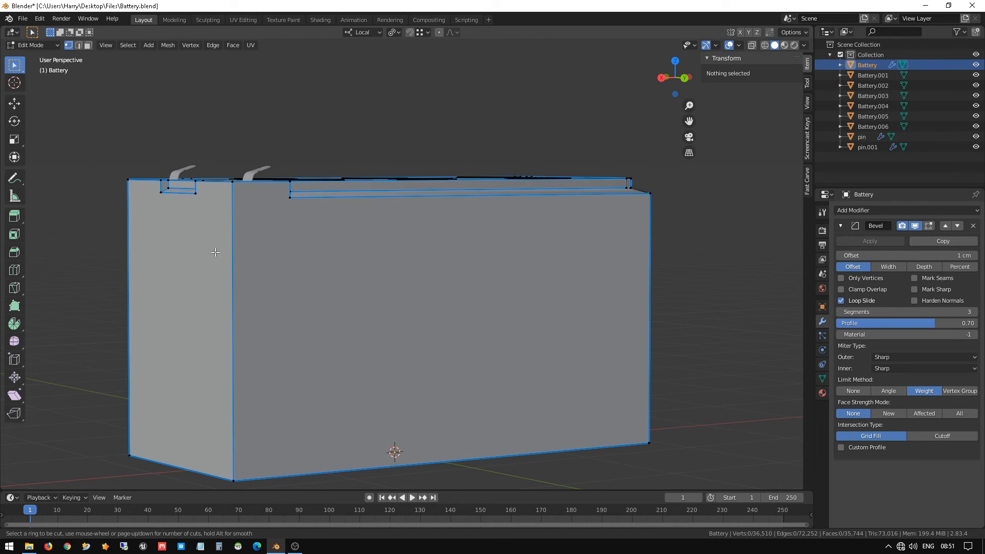
key(Escape)
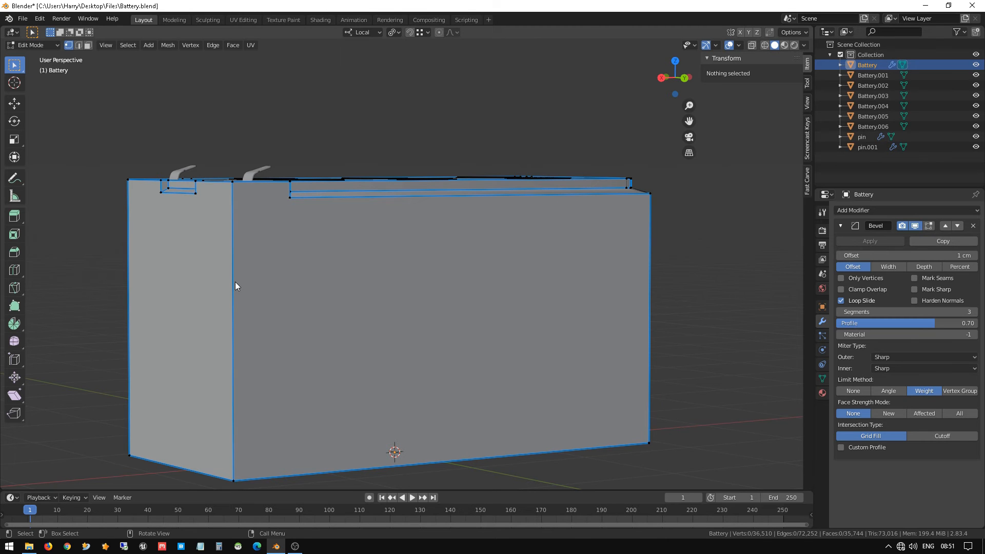
key(Tab)
scroll(241, 278, down, 3)
middle_drag(247, 273, 245, 294)
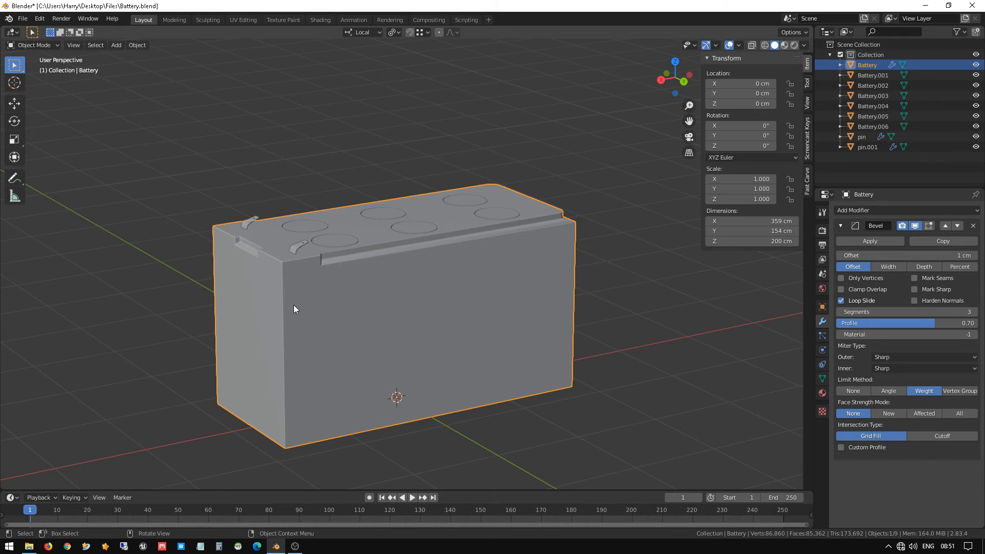
scroll(294, 308, up, 2)
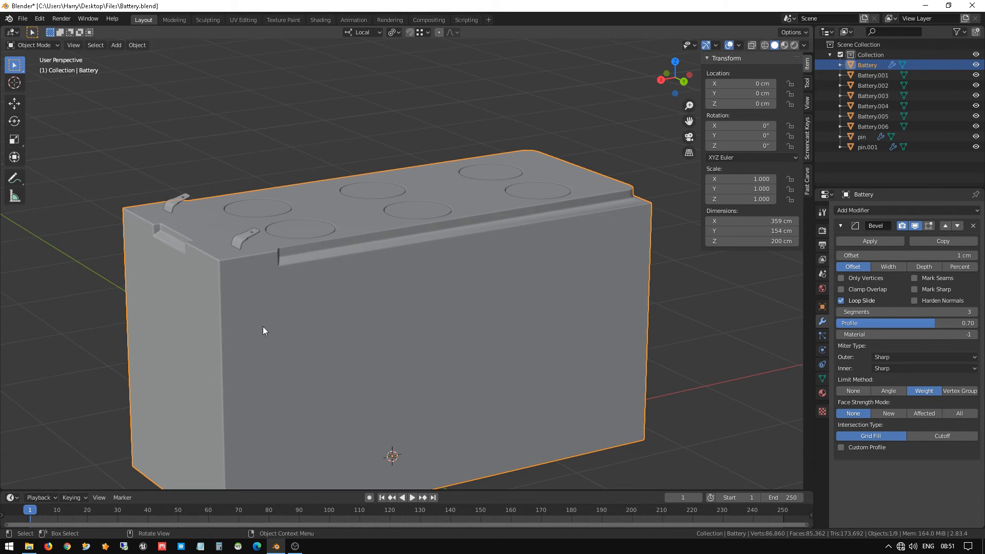
mouse_move(286, 301)
middle_down()
mouse_move(273, 345)
mouse_move(303, 300)
middle_up()
scroll(302, 299, up, 1)
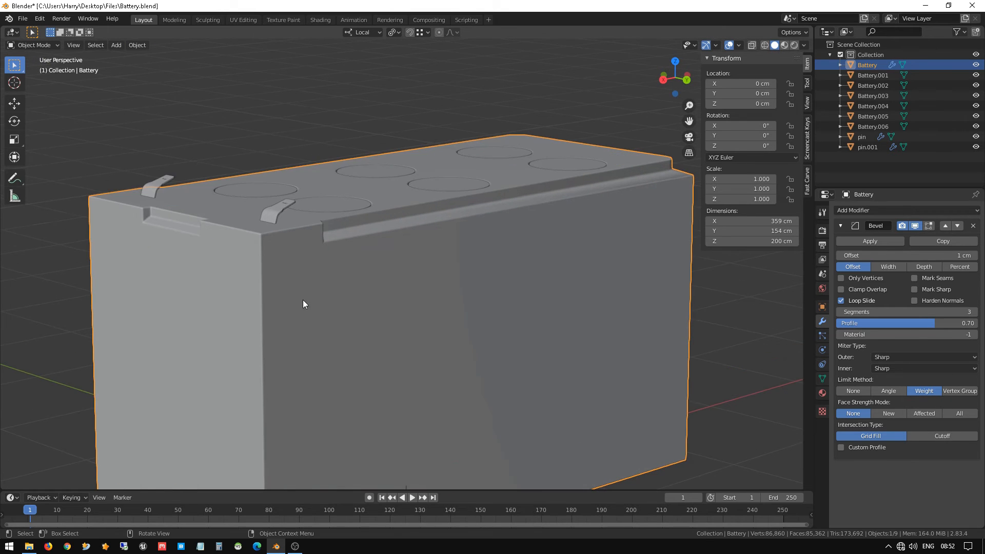
scroll(304, 304, down, 4)
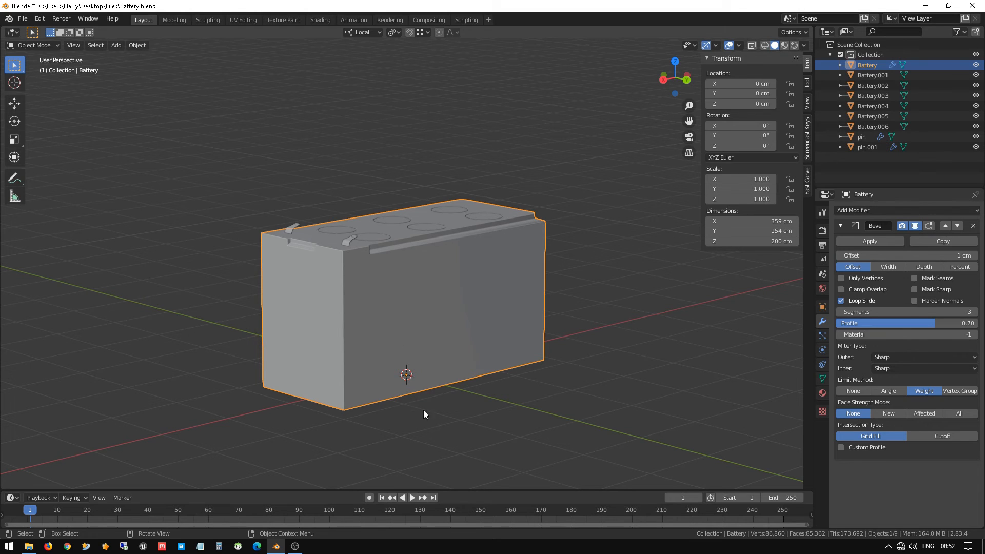
Add a 200 cm cube above the battery, centred at about X -1.47 cm and Z 298 cm
click(454, 424)
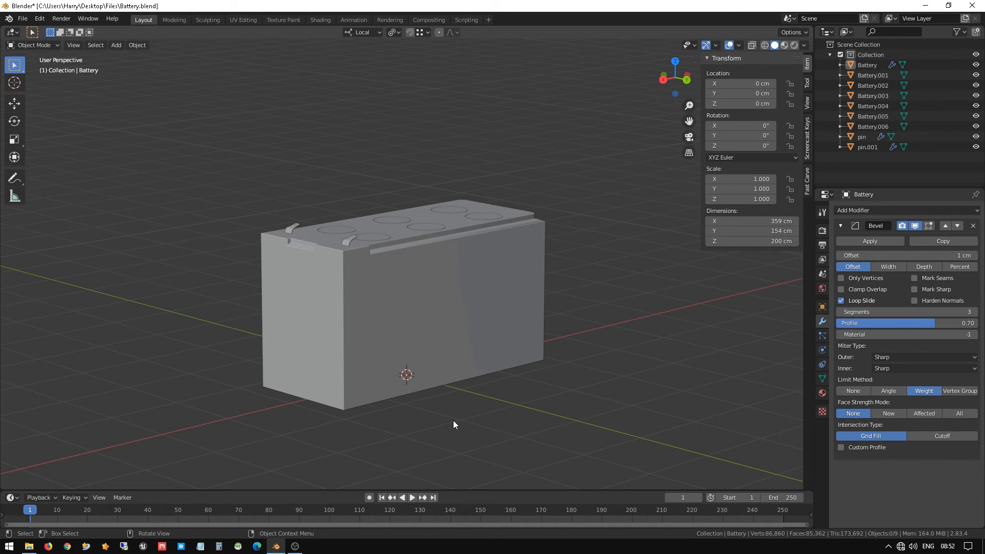
key(KP_1)
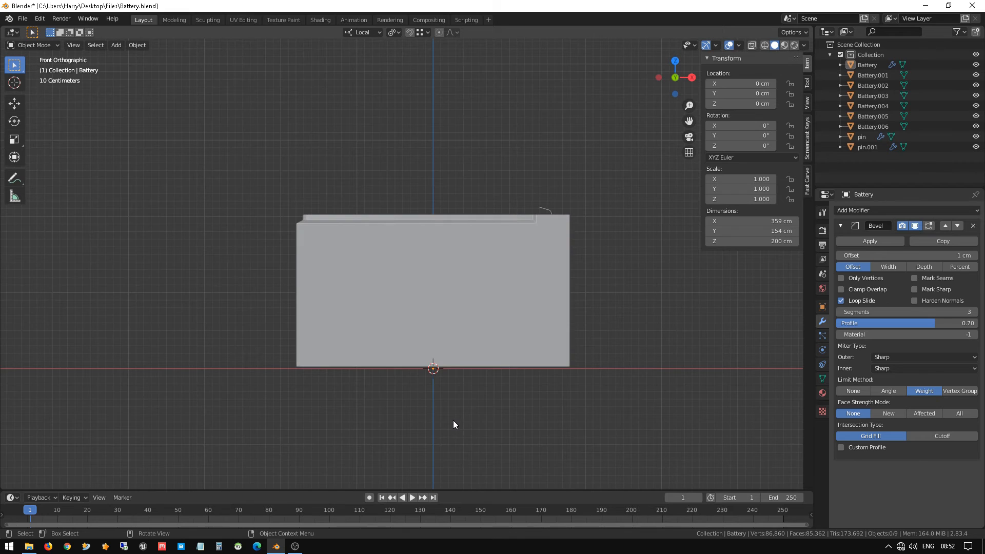
shift+right_click(432, 142)
key(shift+a)
mouse_move(421, 214)
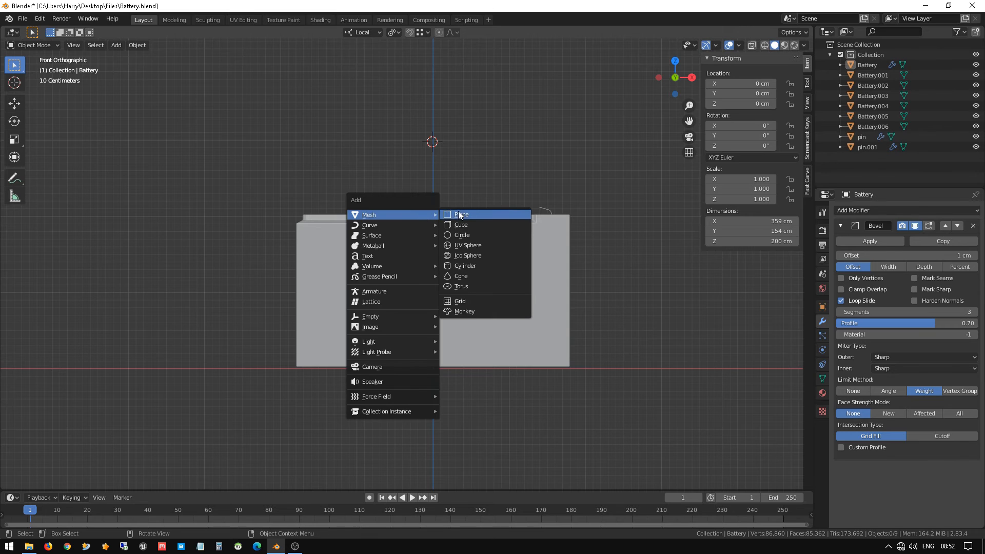
click(480, 225)
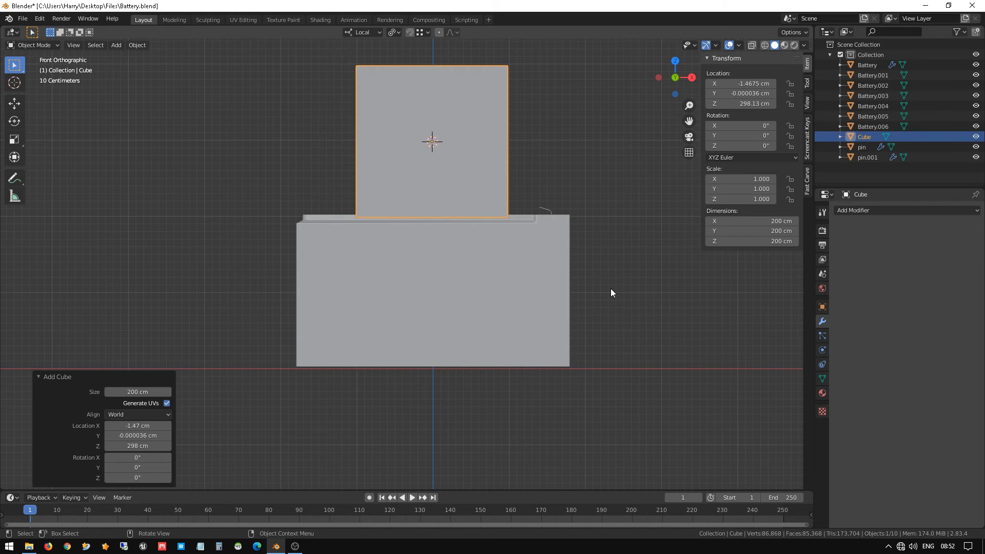
In top-view wireframe, move the cube's back vertices in along local Y to about 81.8 cm, just outside the battery's long side
key(KP_7)
scroll(334, 162, up, 2)
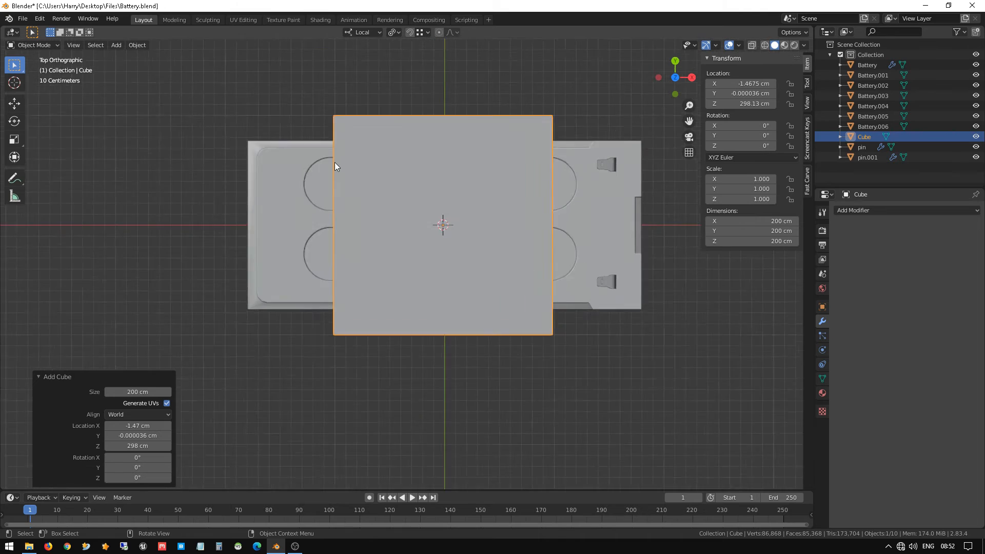
scroll(335, 164, up, 2)
key(z)
click(122, 150)
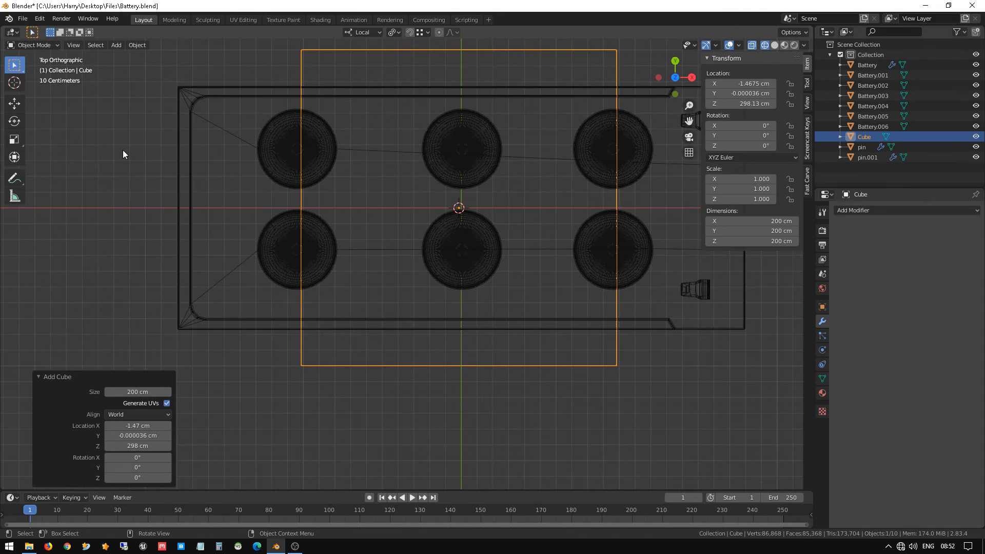
key(Tab)
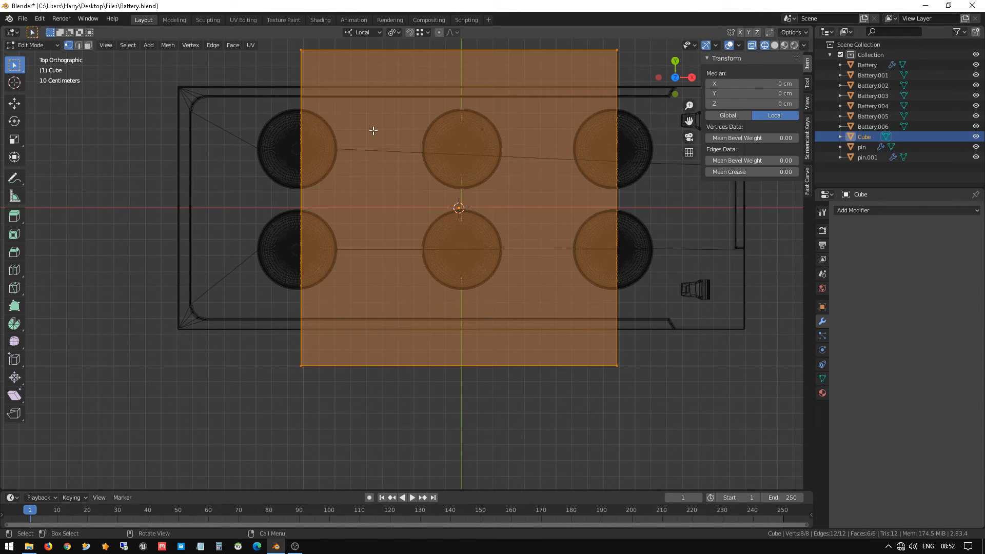
click(285, 60)
shift+middle_drag(284, 60, 247, 112)
drag(242, 94, 635, 121)
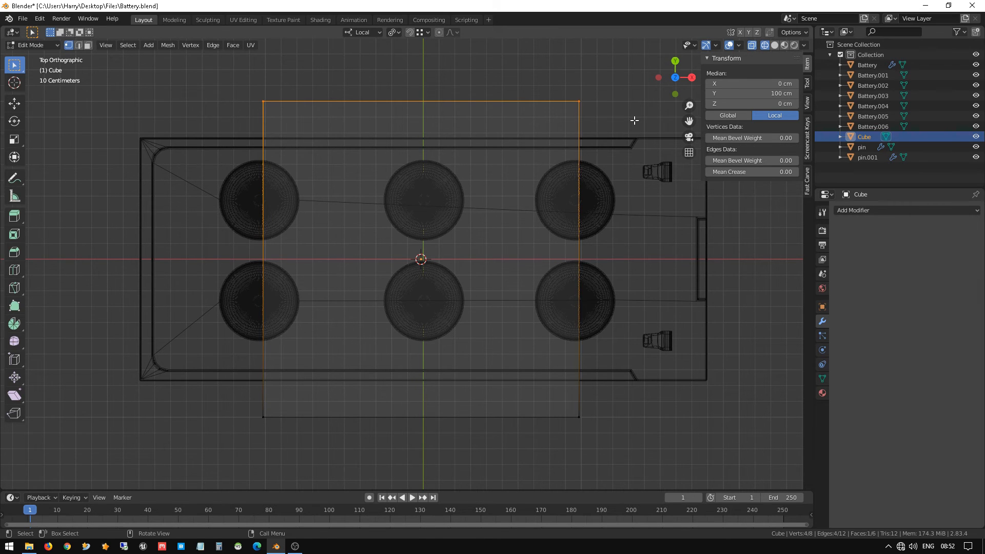
key(g)
key(x)
key(y)
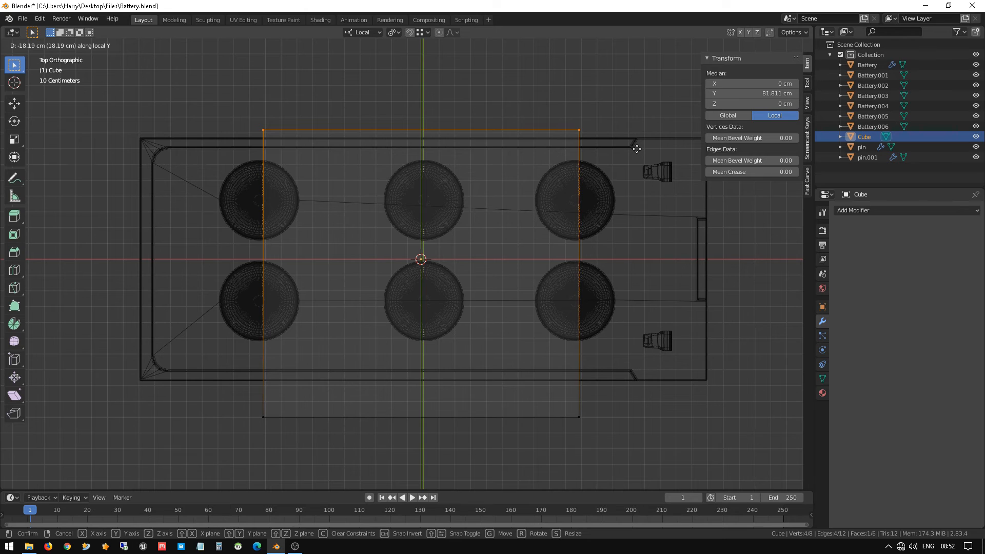
click(637, 148)
Move the cube's front vertices in along local Y to about -82.1 cm, just outside the battery's opposite long side
drag(242, 407, 614, 429)
key(g)
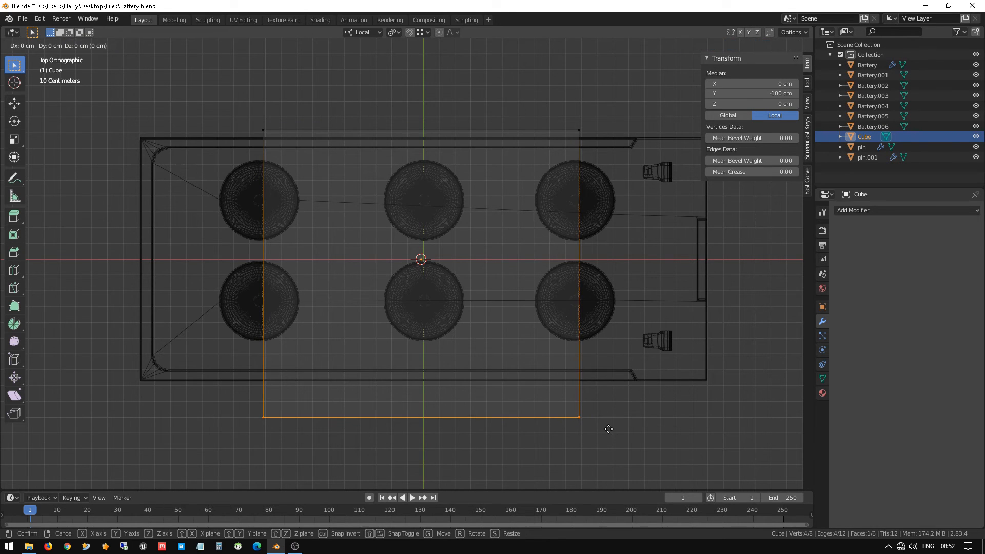
click(604, 400)
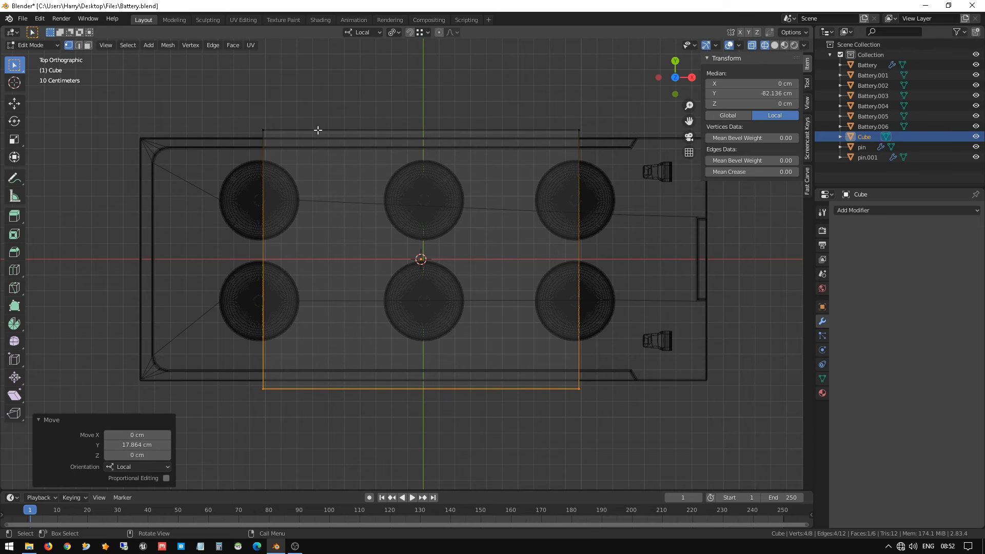
Extend both ends of the cube along local X slightly past the battery's ends, to an overall length of about 370 cm
drag(218, 101, 334, 392)
key(g)
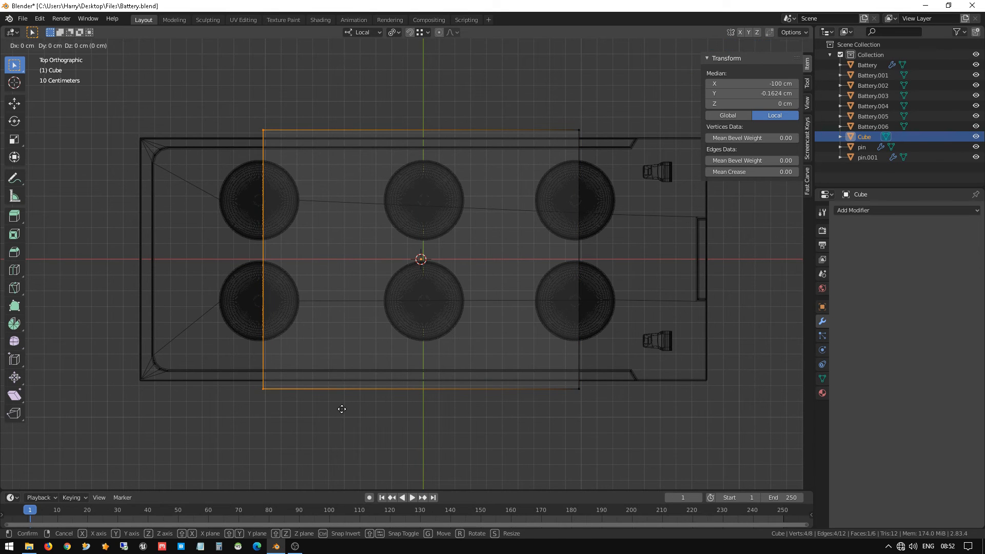
key(x)
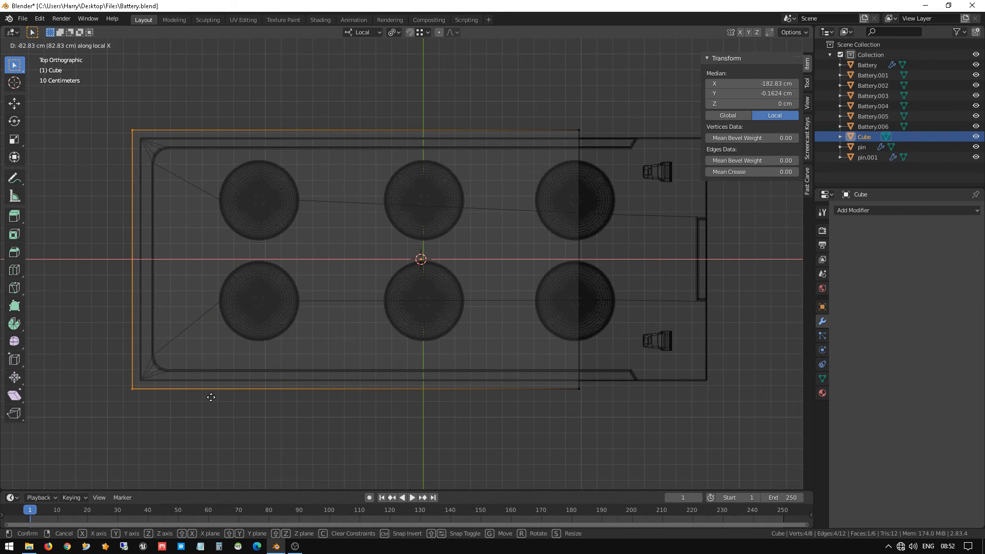
click(211, 398)
drag(550, 112, 629, 412)
key(g)
key(x)
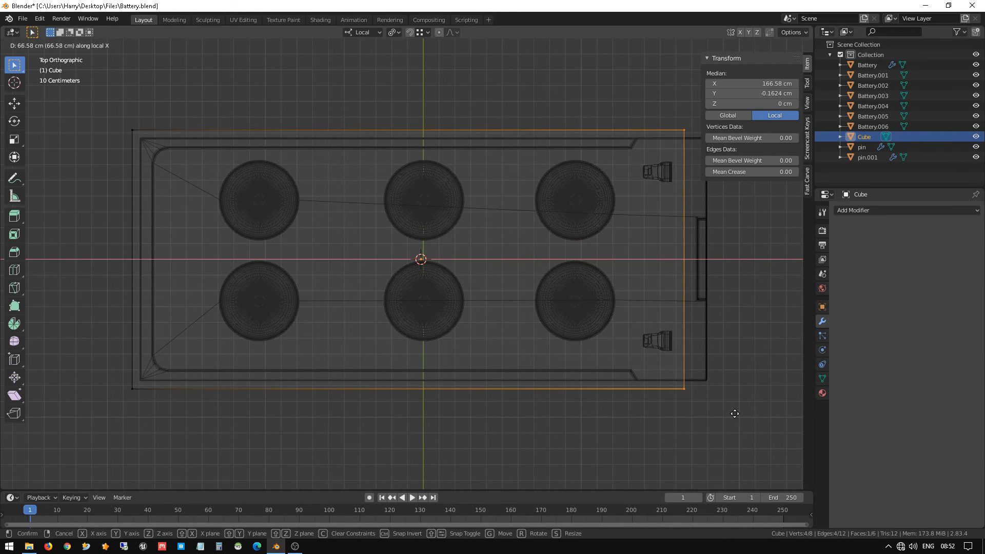
click(767, 425)
scroll(510, 302, down, 1)
key(Tab)
scroll(506, 307, down, 2)
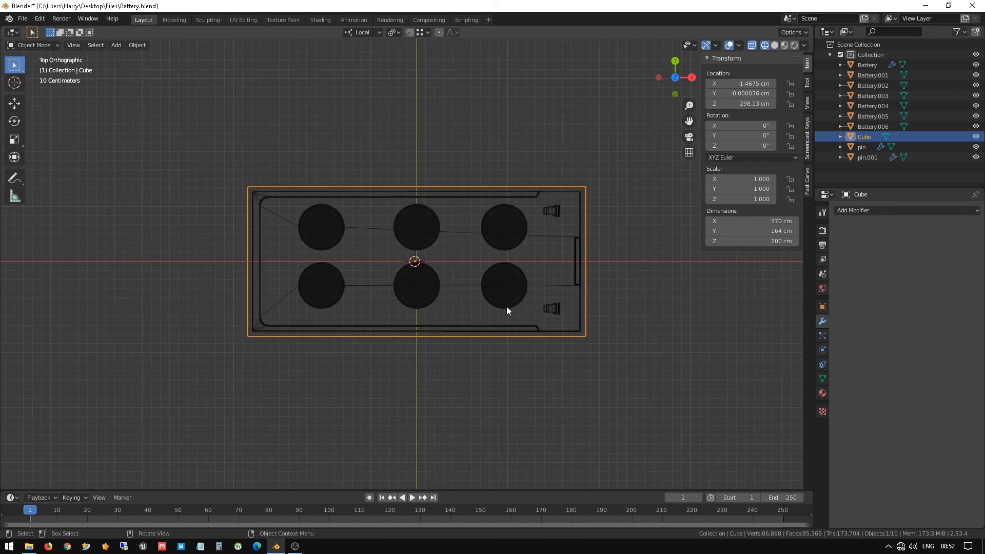
Return to solid shading and hide every object except the new box
mouse_move(507, 306)
middle_down()
mouse_move(494, 290)
mouse_move(498, 258)
middle_up()
key(z)
click(617, 245)
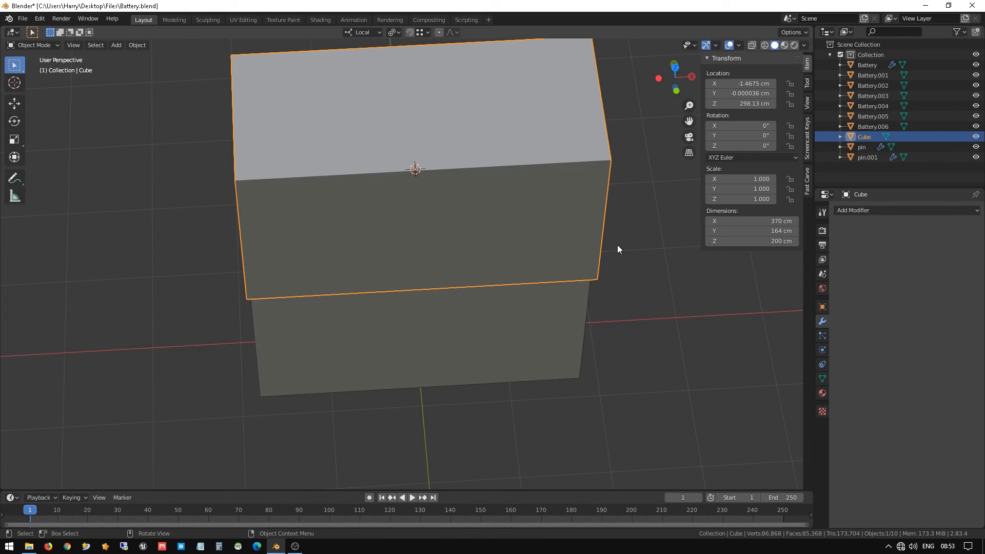
click(495, 189)
click(420, 194)
key(alt)
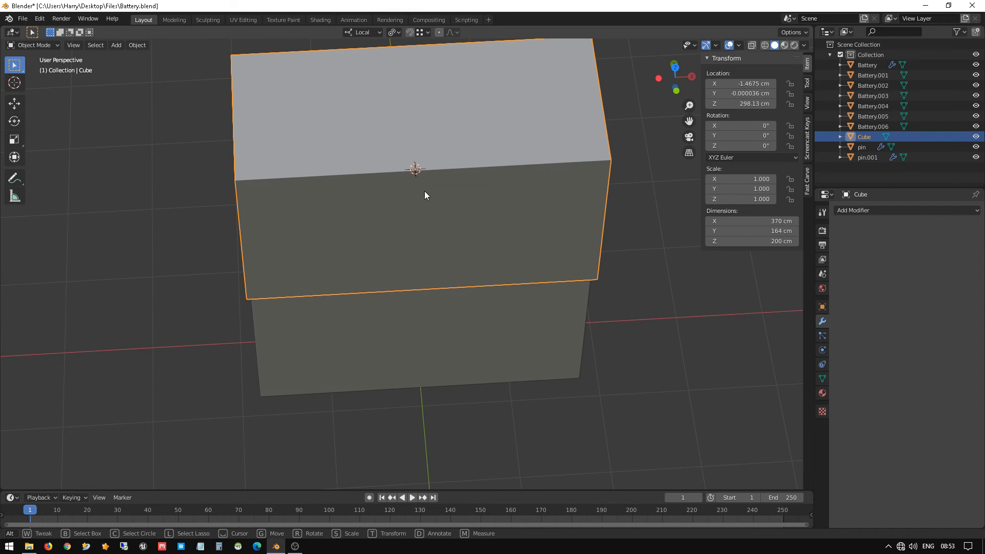
middle_drag(425, 196, 600, 204)
scroll(567, 166, down, 2)
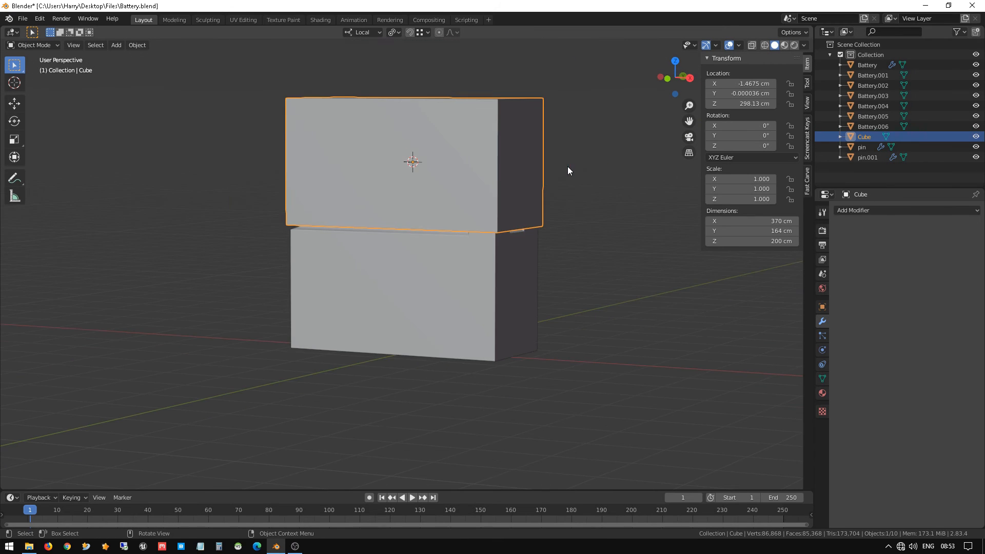
shift+middle_drag(568, 166, 542, 208)
key(shift+h)
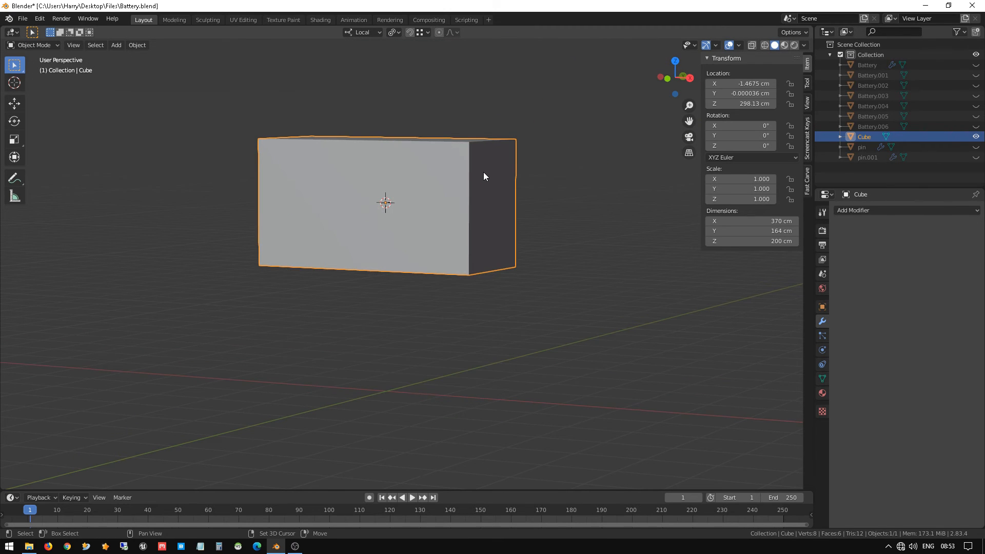
Inset the box's top and bottom faces together with a thickness of about 13.43 cm
scroll(483, 172, up, 2)
middle_drag(461, 217, 432, 179)
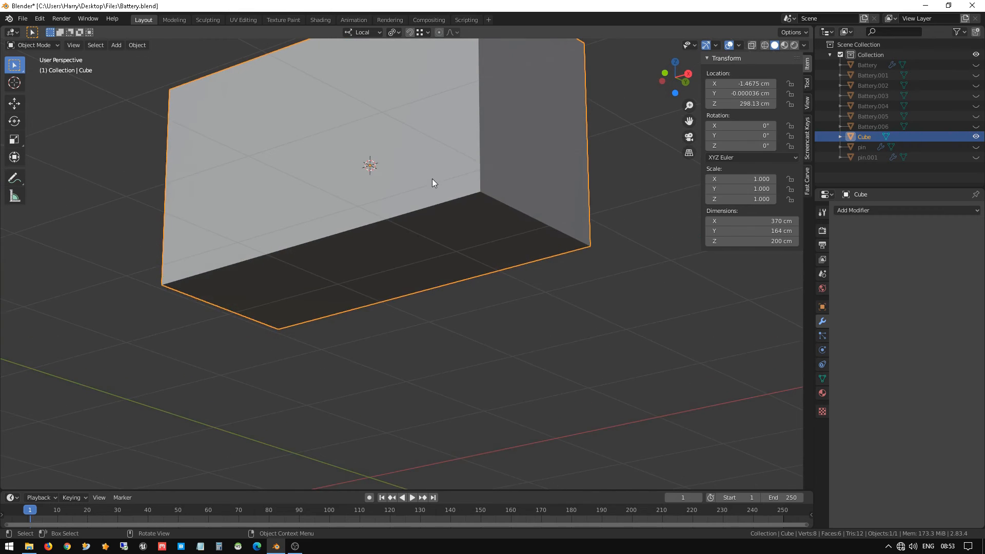
key(Tab)
click(461, 251)
key(3)
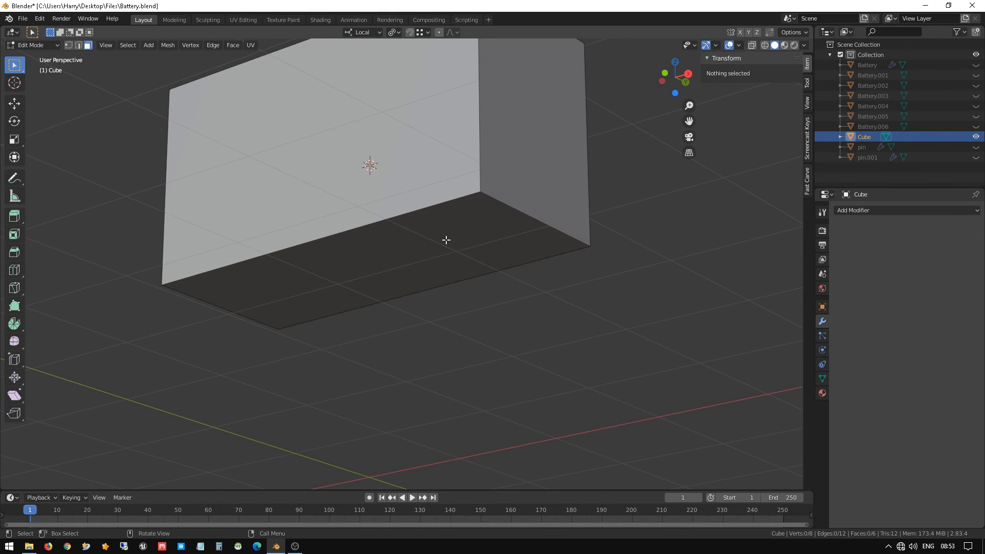
click(447, 240)
middle_drag(446, 239, 382, 131)
shift+click(422, 172)
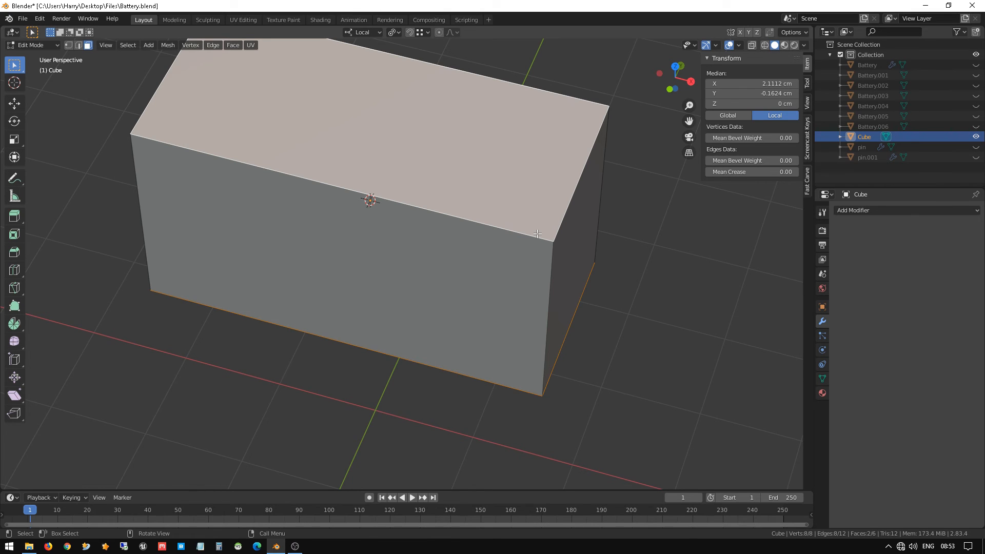
key(i)
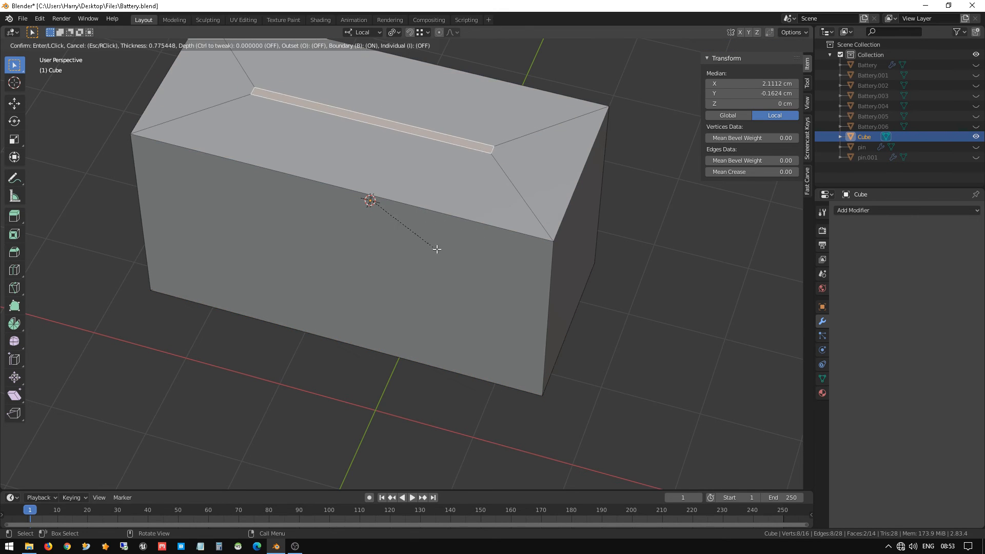
click(508, 272)
mouse_move(444, 250)
middle_down()
mouse_move(441, 303)
mouse_move(457, 176)
mouse_move(475, 257)
mouse_move(446, 254)
middle_up()
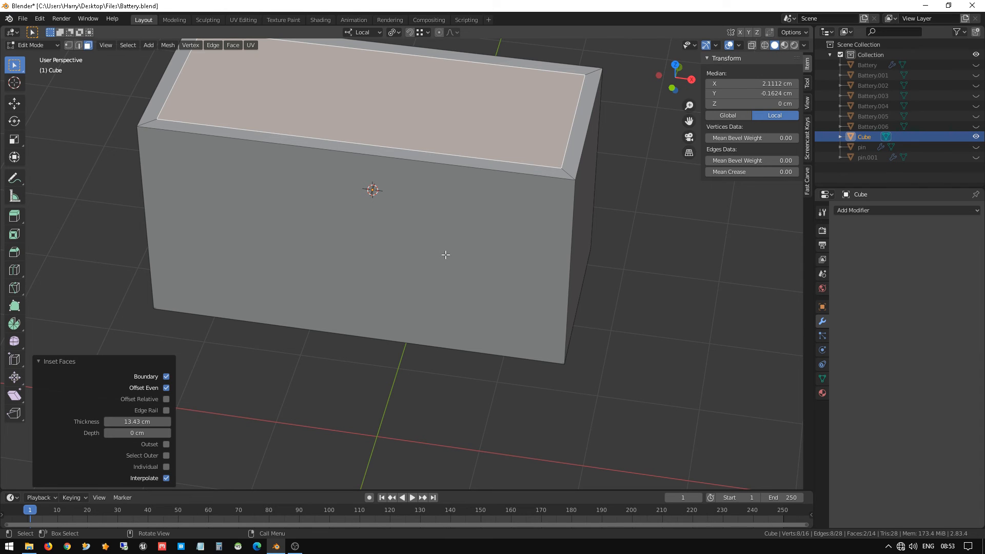
Hollow the box from top to bottom by bridging the edge loops of the two inset faces
key(F3)
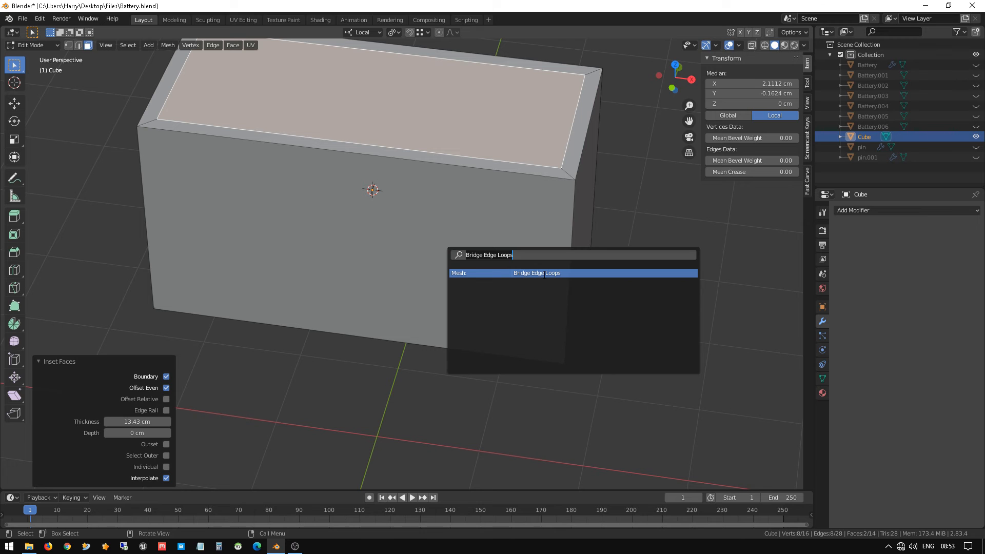
key(Return)
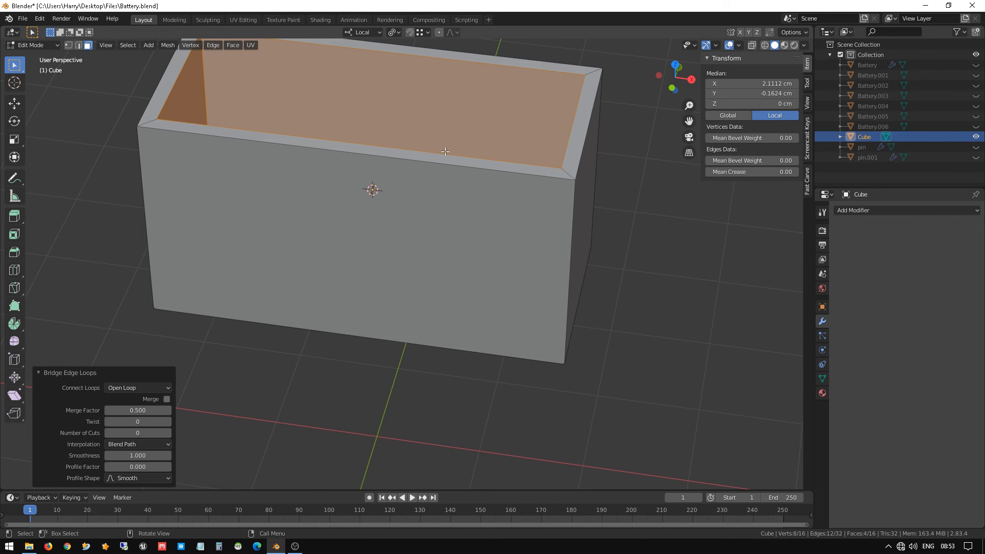
middle_drag(543, 274, 433, 172)
scroll(419, 259, up, 2)
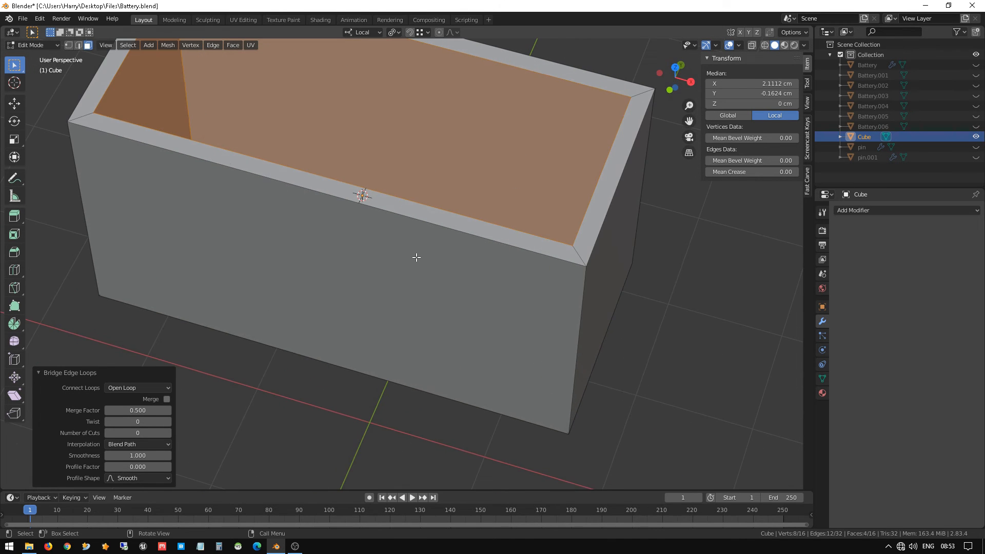
In front-view wireframe, lower the box's top vertices about 189.15 cm along local Z to flatten it into a thin rectangular frame
key(KP_1)
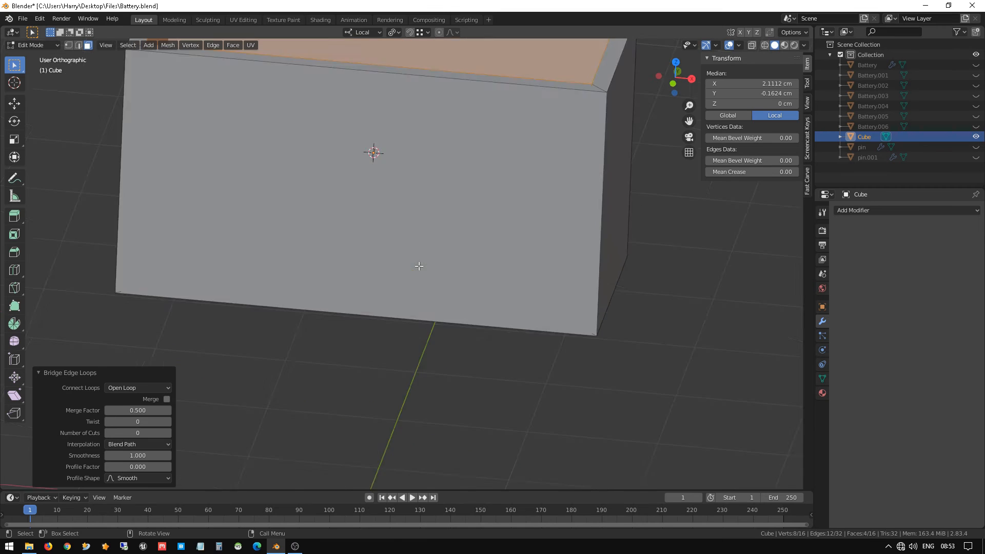
scroll(413, 271, down, 3)
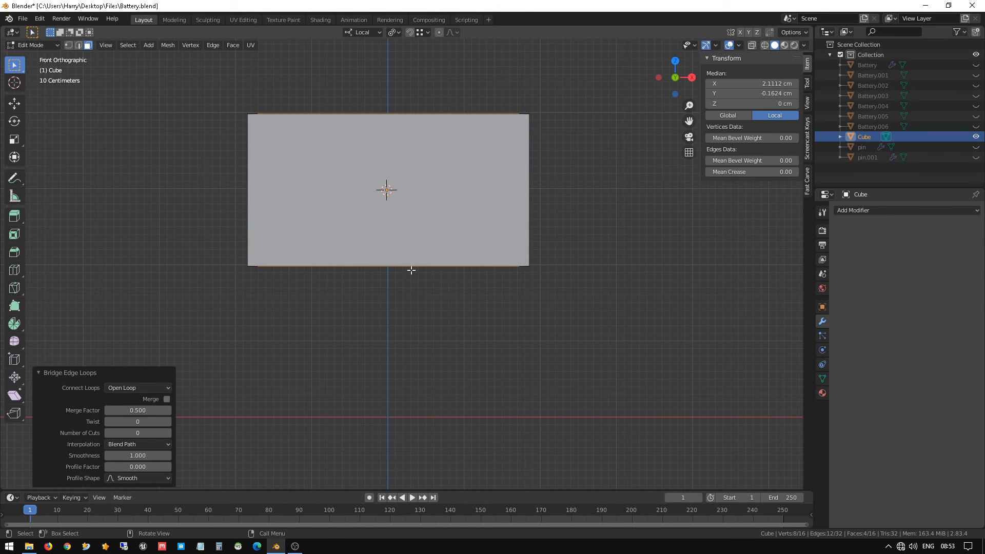
scroll(411, 269, up, 1)
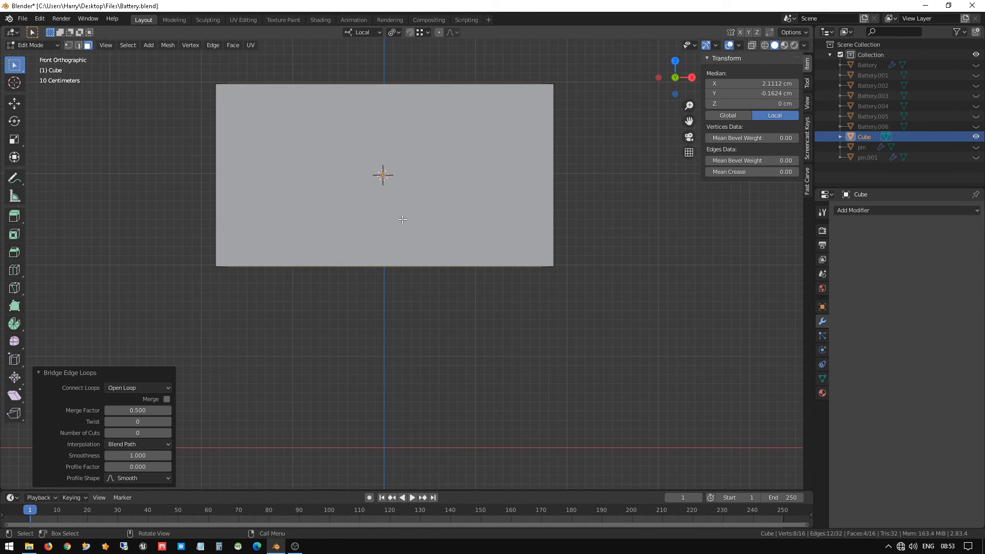
key(Tab)
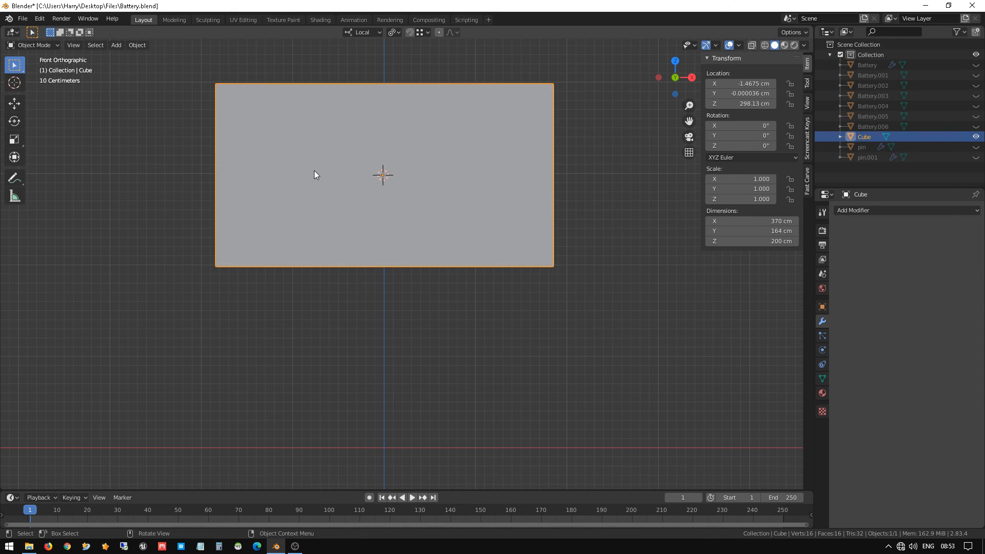
key(Tab)
key(1)
key(z)
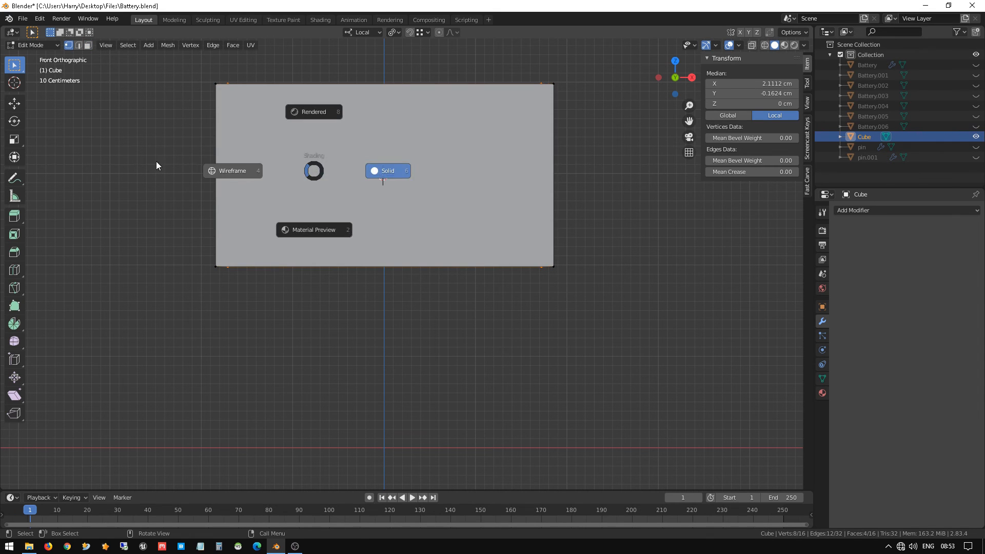
click(149, 162)
click(169, 85)
drag(182, 64, 608, 150)
key(g)
key(z)
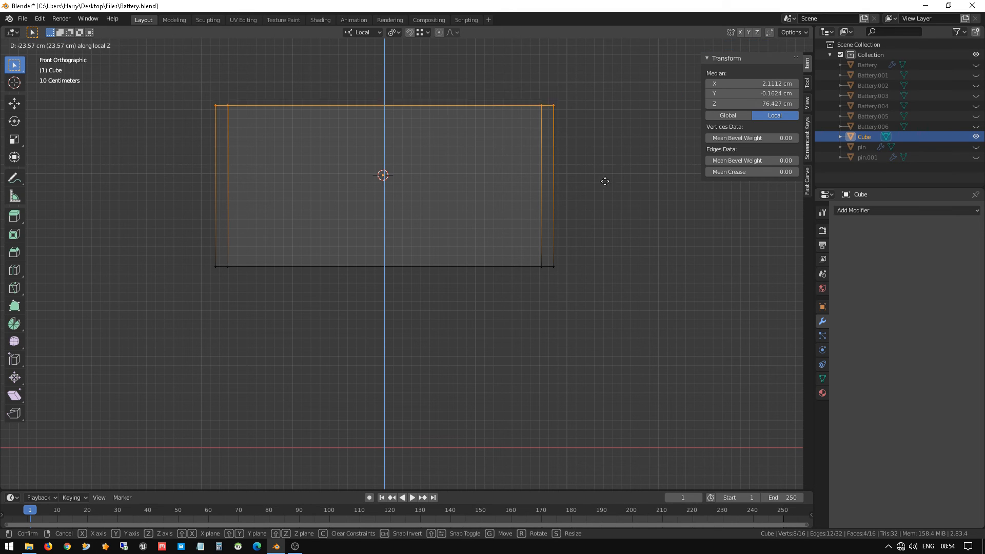
click(611, 323)
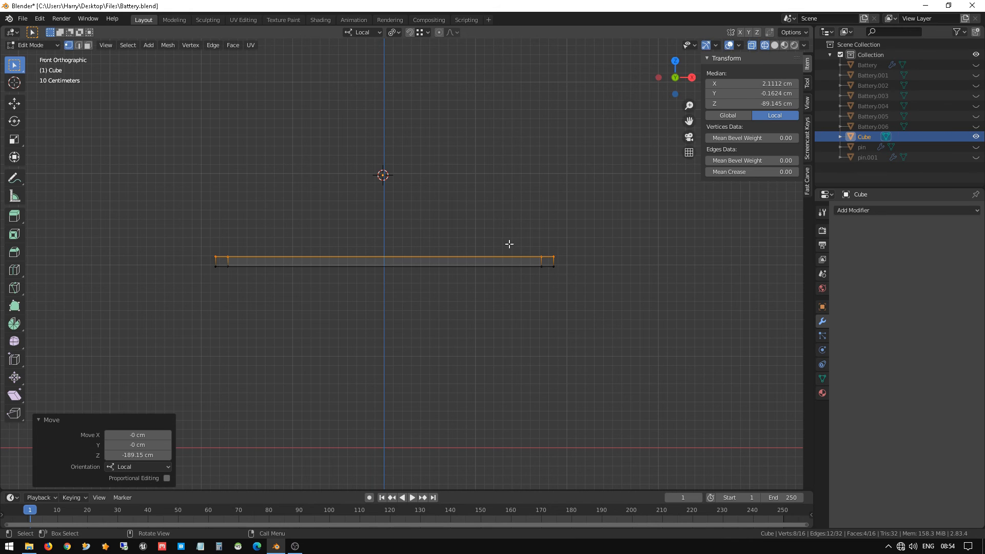
middle_drag(508, 245, 462, 272)
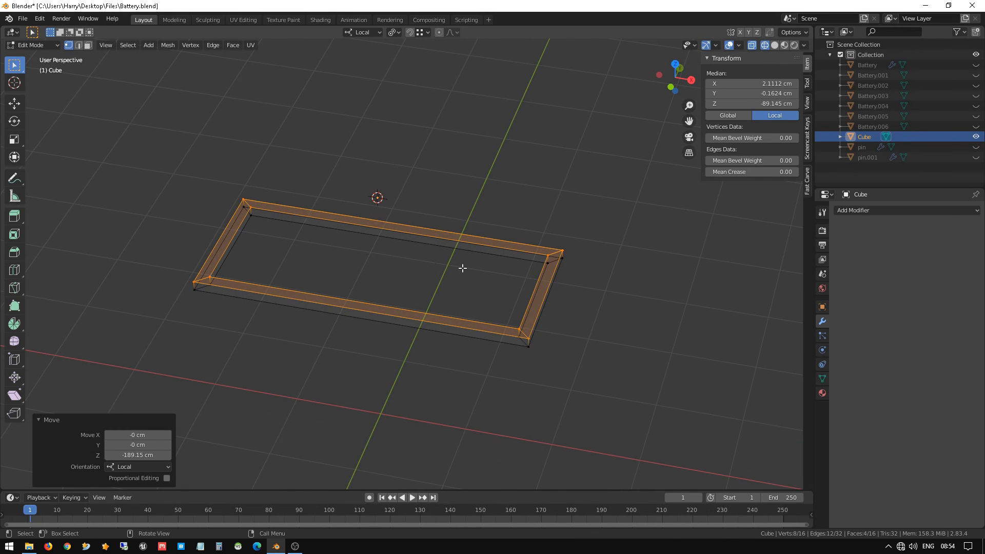
Leave mesh editing of the frame and unhide all the battery objects
click(619, 269)
key(Tab)
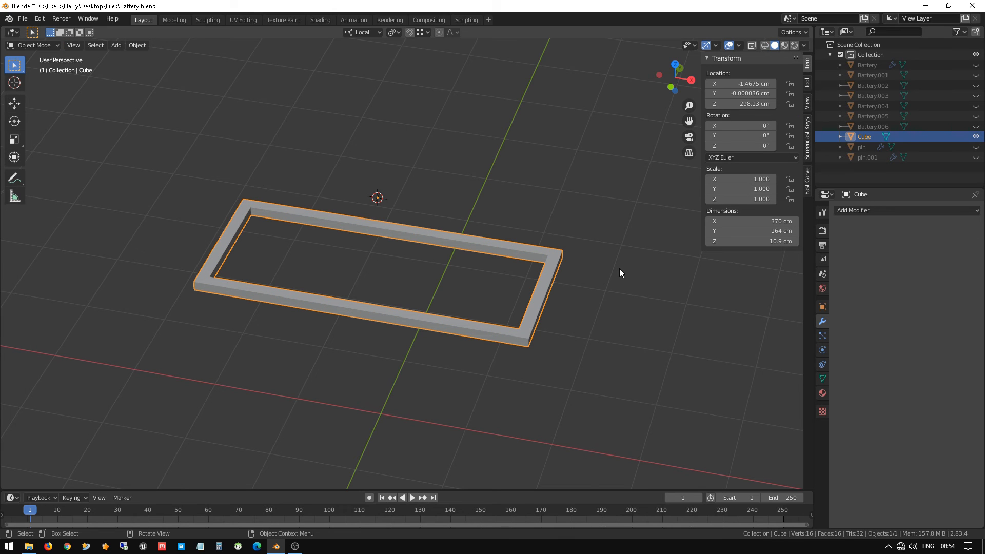
key(alt+h)
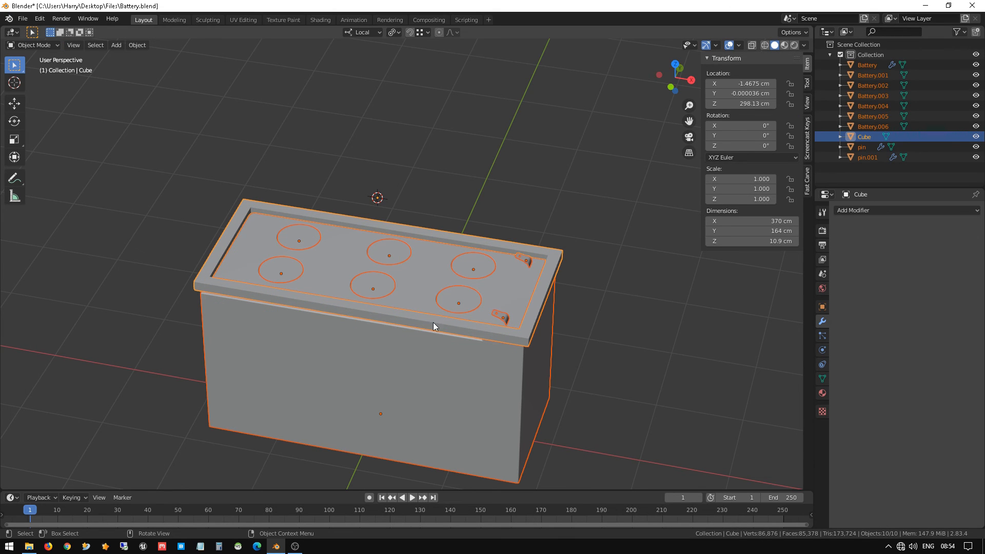
Lower the rectangular frame about 56.95 cm along local Z onto the battery body
click(415, 325)
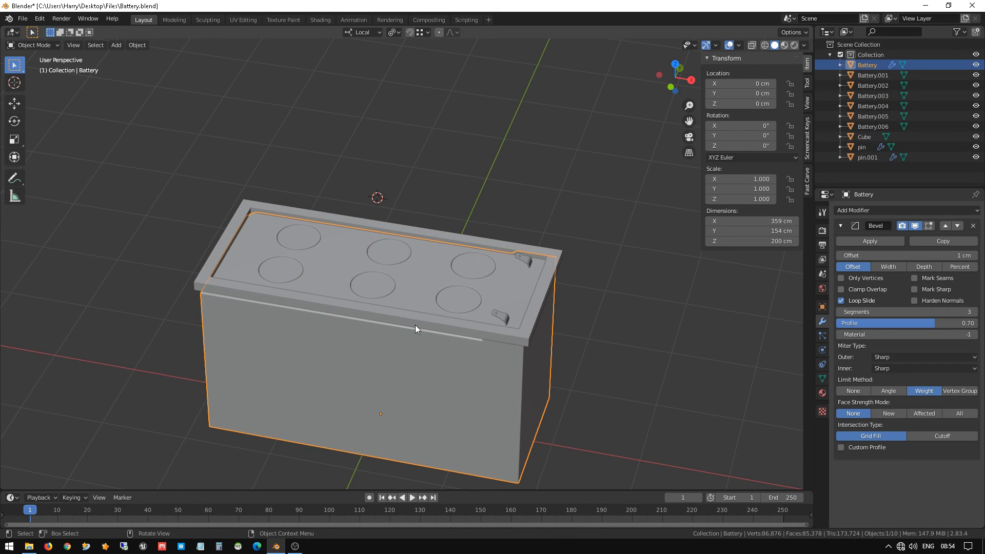
click(239, 216)
key(g)
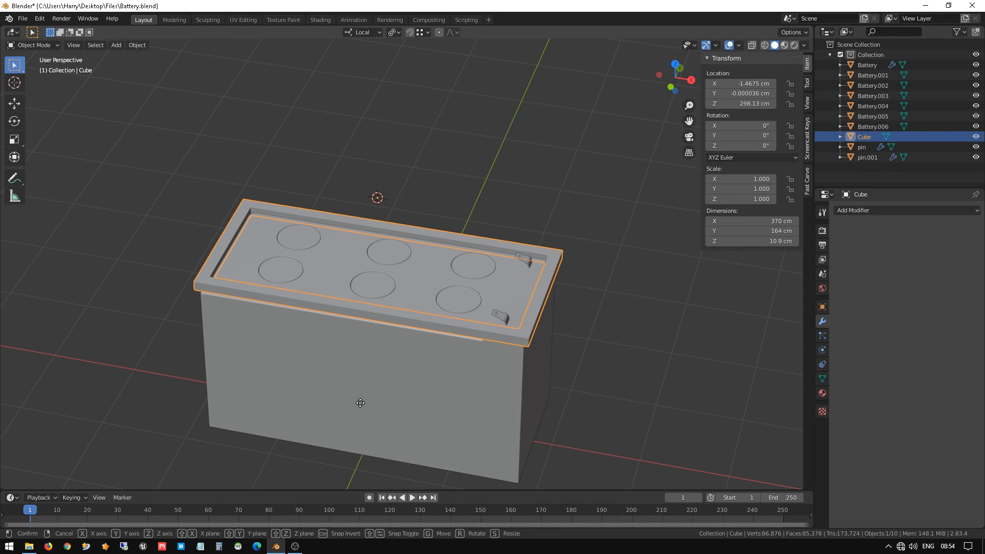
key(z)
key(z)
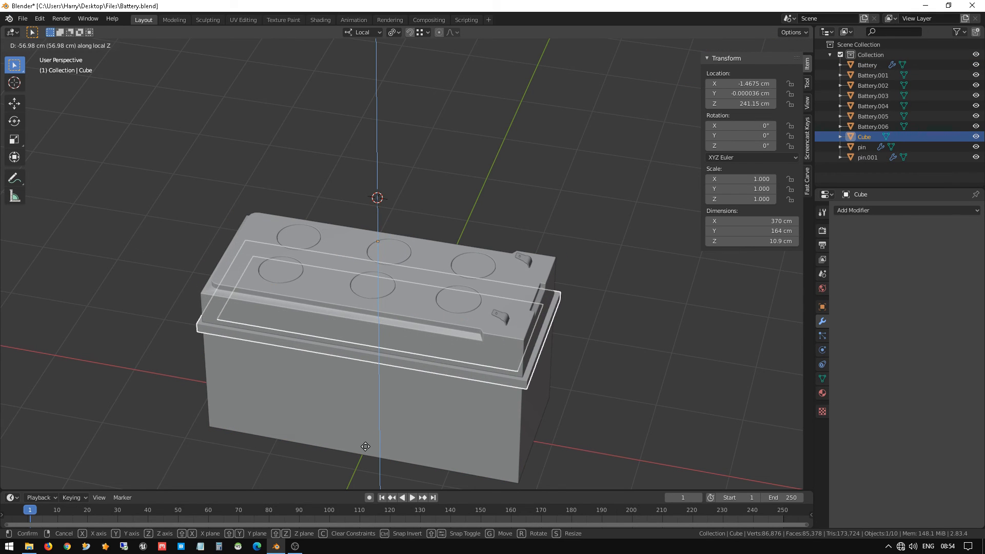
click(363, 450)
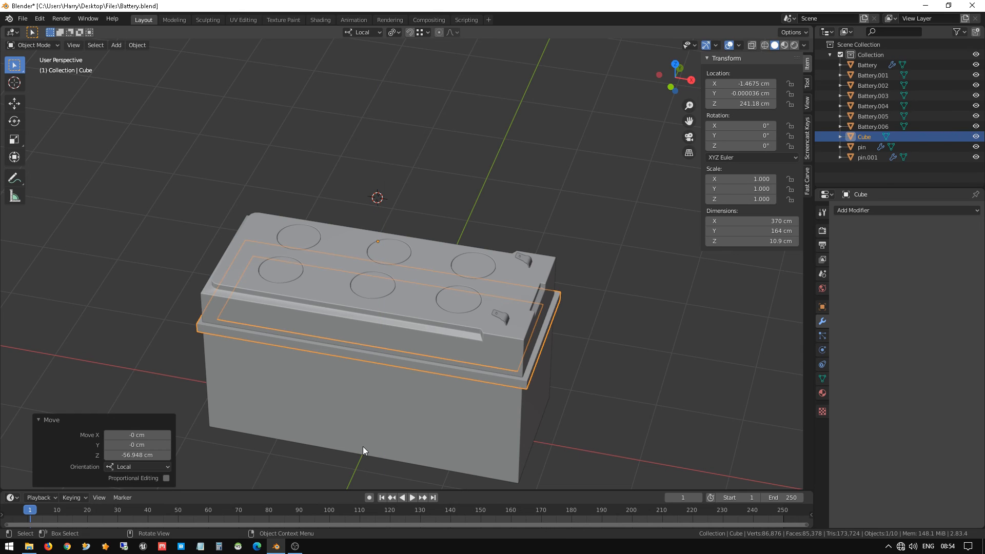
Raise the frame about 19.79 cm along local Z to sit nearer the battery's upper edge
middle_drag(546, 392, 467, 338)
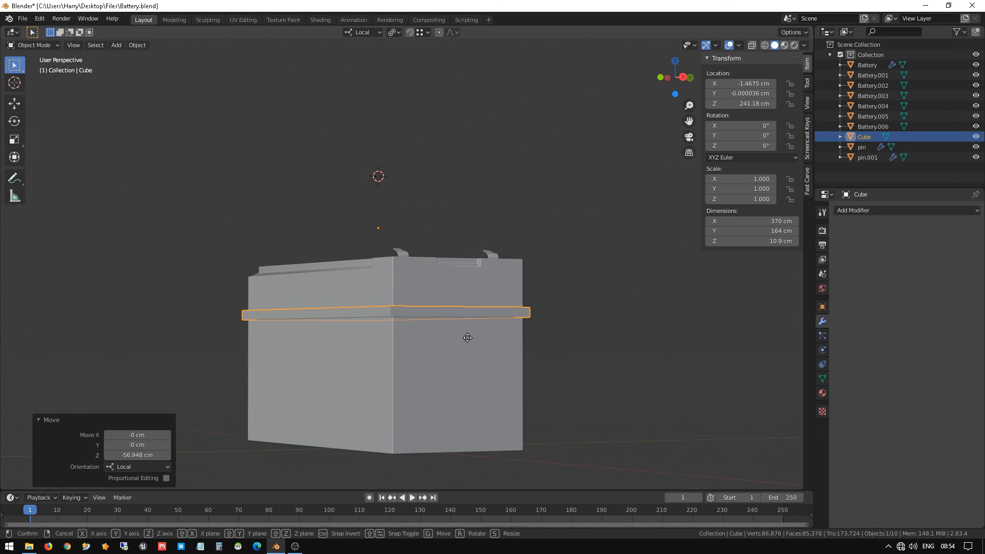
key(g)
key(z)
click(470, 321)
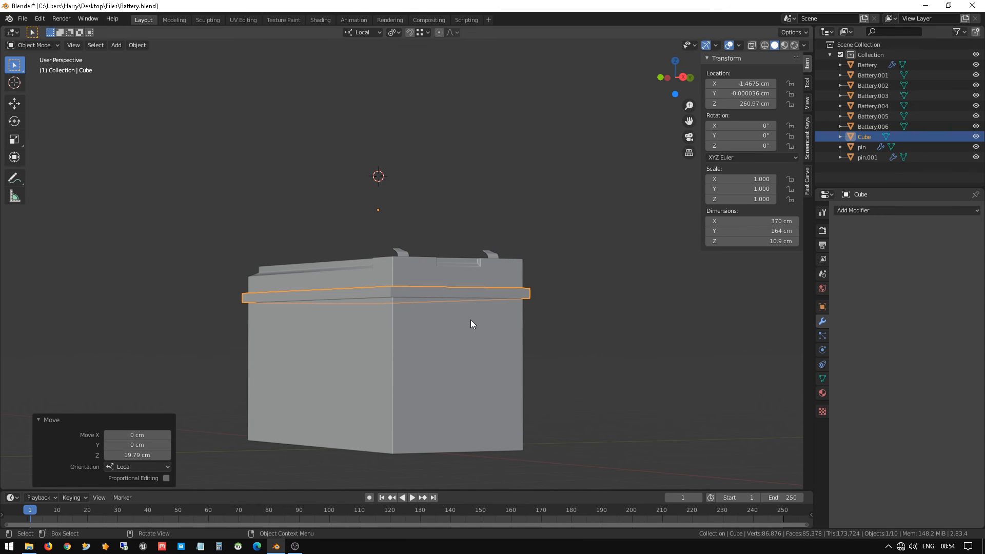
middle_drag(470, 321, 537, 362)
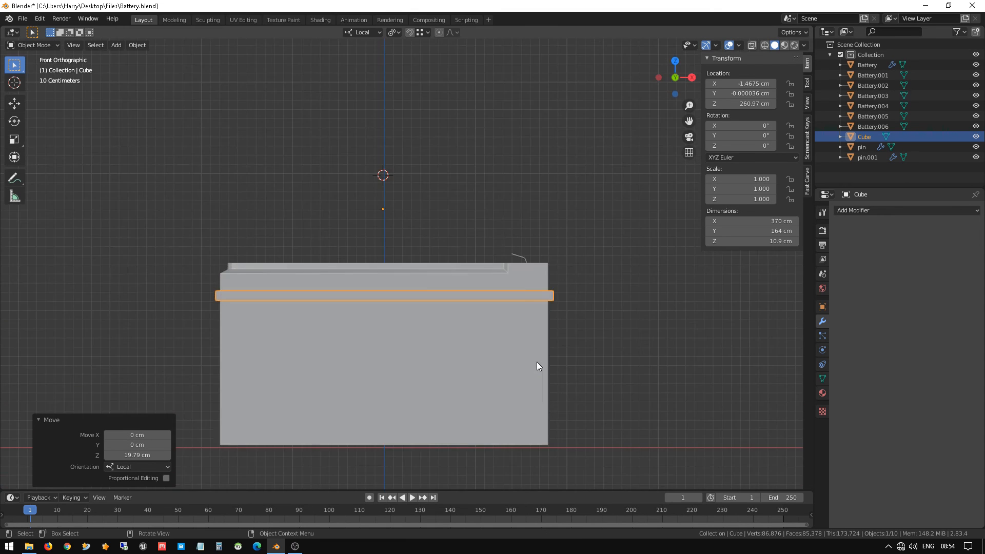
scroll(537, 362, up, 4)
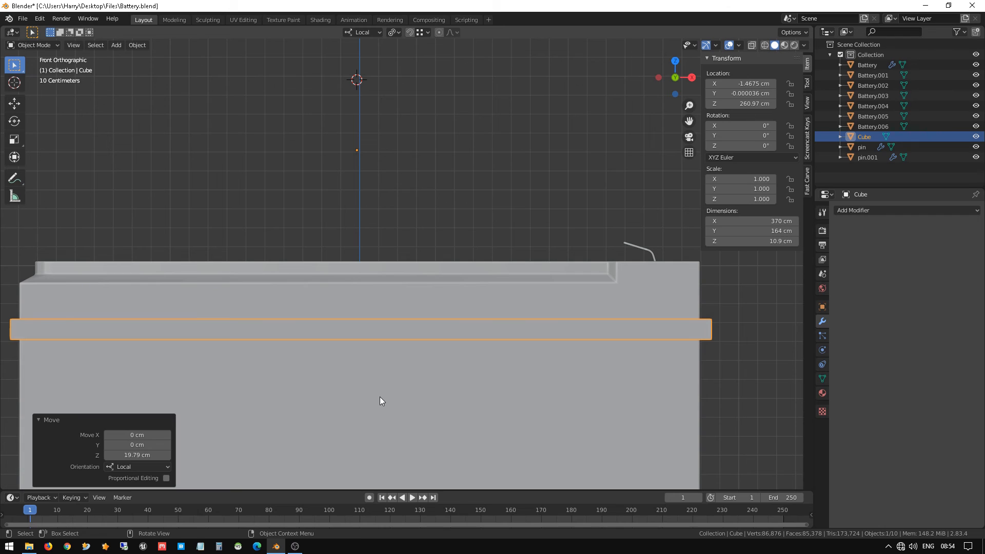
key(g)
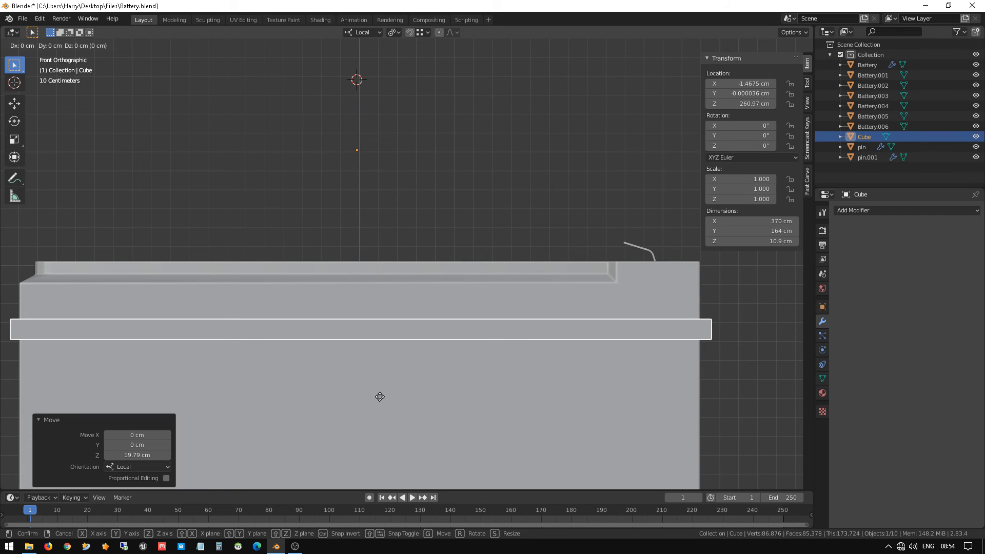
key(Escape)
key(s)
key(z)
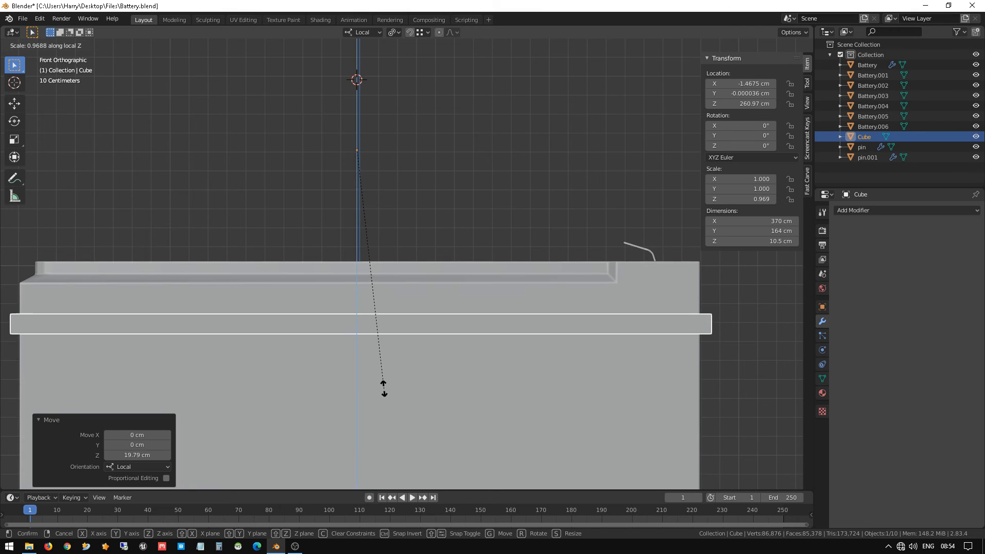
key(Escape)
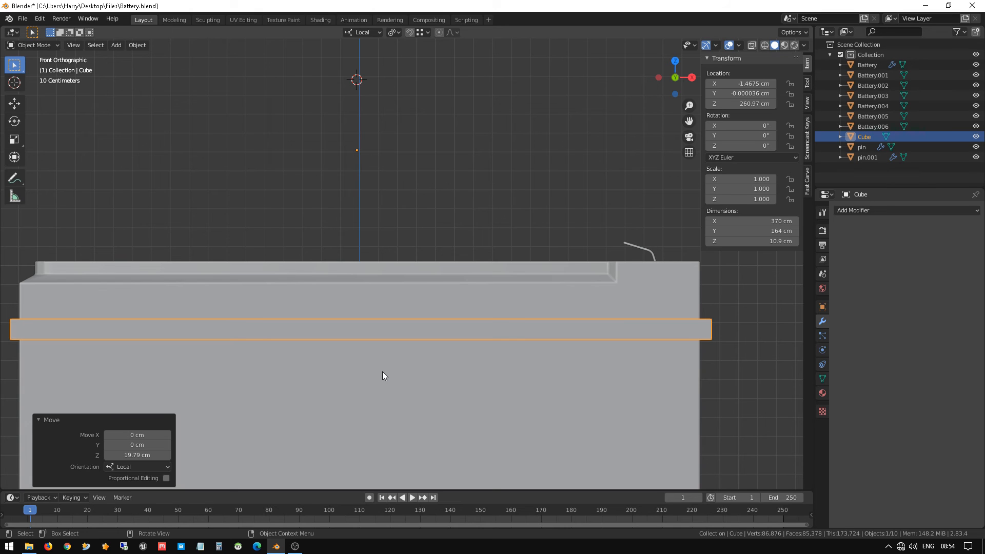
Apply the frame's scale and set its origin to its centre of mass (surface), then apply the scale again
scroll(383, 371, down, 3)
middle_drag(276, 415, 308, 428)
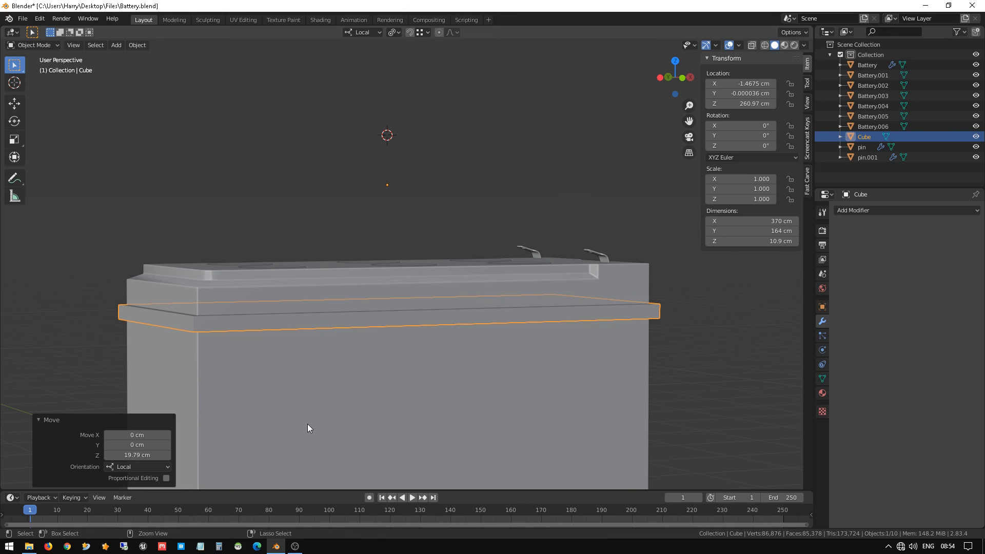
key(ctrl+a)
click(297, 417)
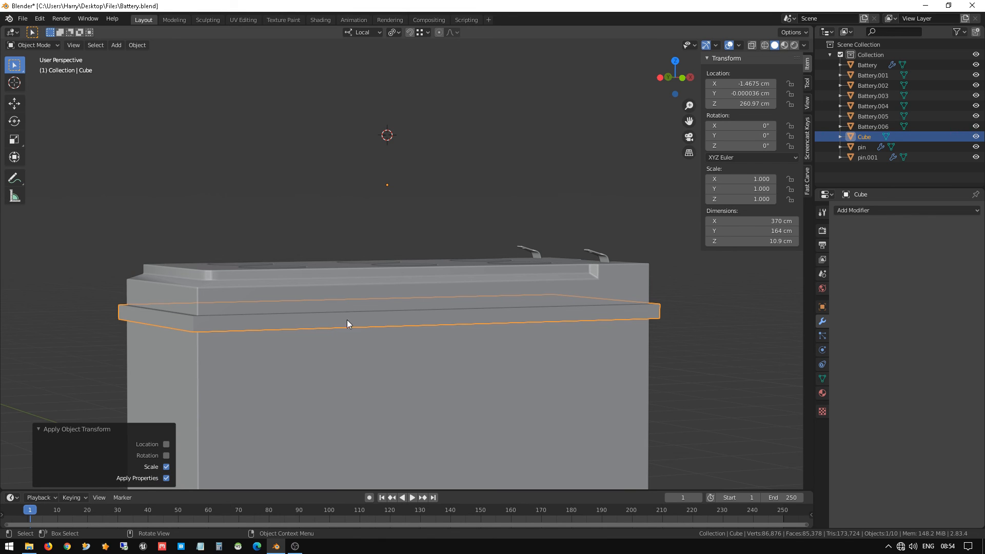
click(134, 46)
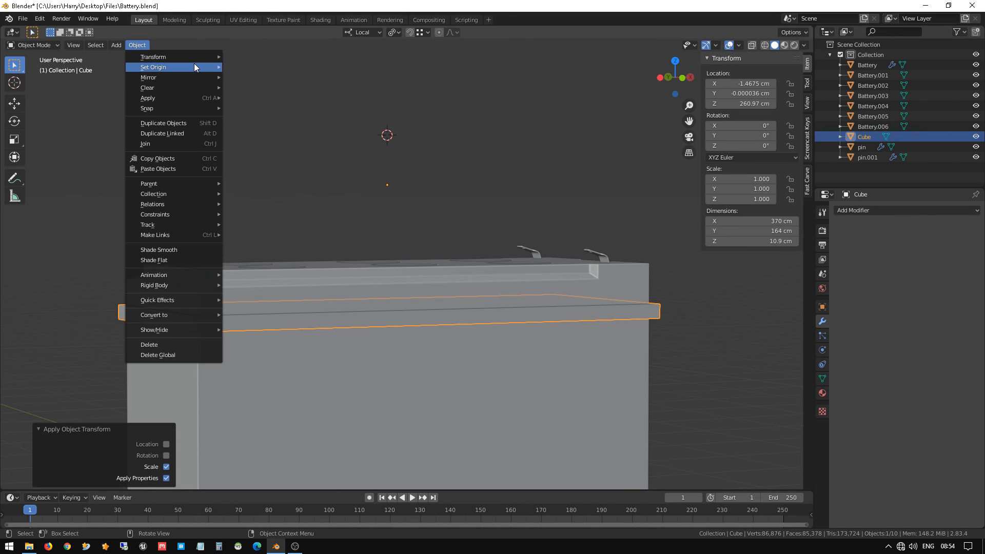
mouse_move(194, 66)
click(307, 101)
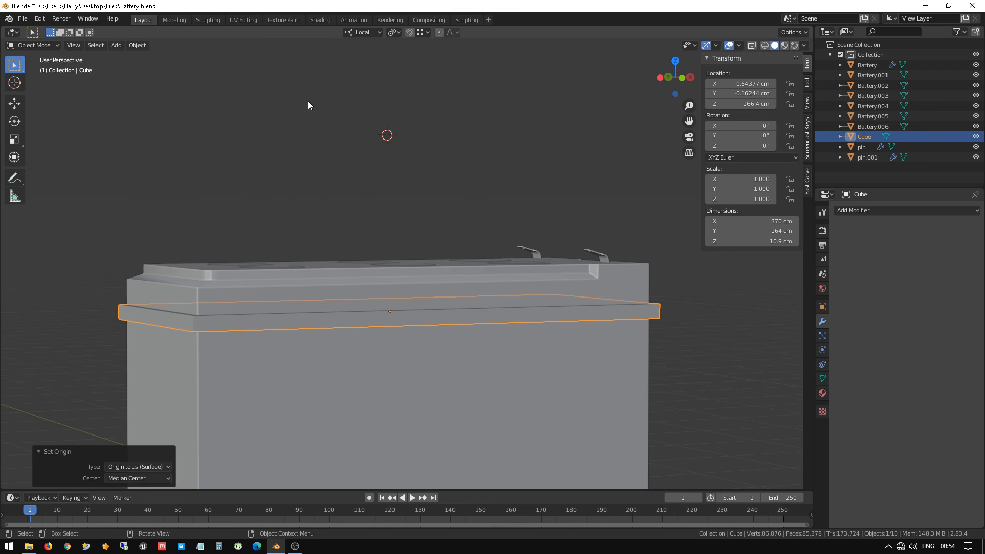
key(ctrl+a)
click(446, 358)
Thin the frame by scaling it to about 0.601 along local Z
middle_drag(443, 352, 421, 322)
key(s)
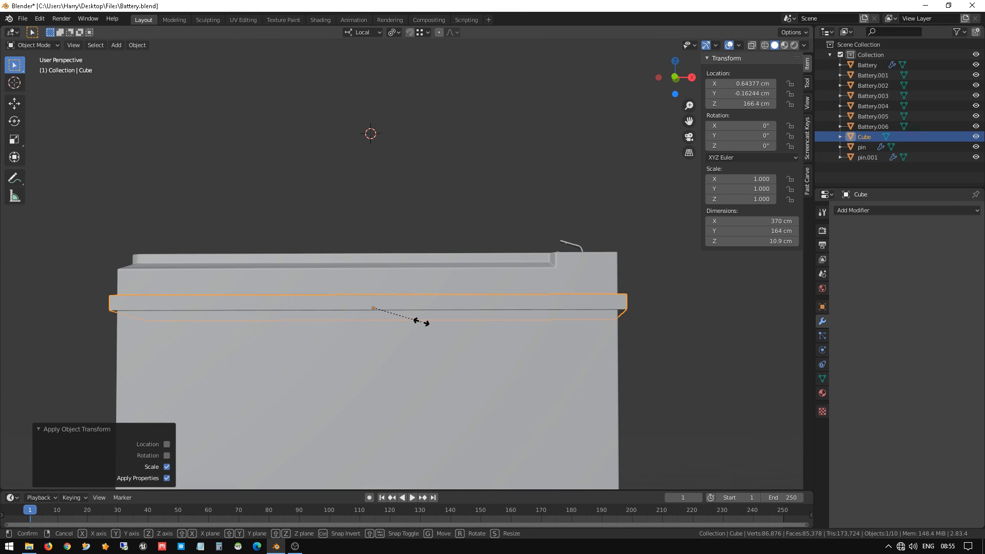
key(z)
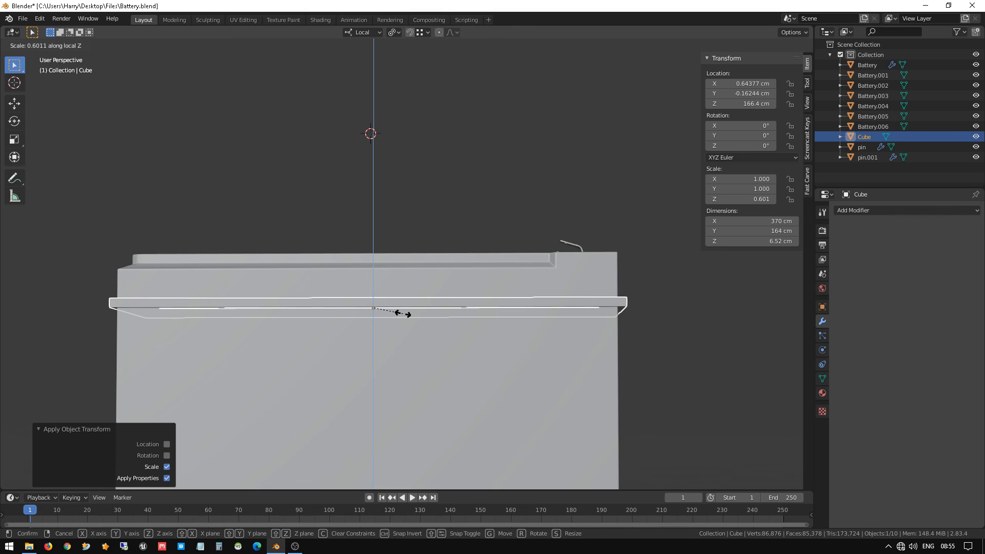
click(403, 313)
In top-view wireframe, enlarge the frame uniformly by a factor of about 1.021
middle_drag(242, 318, 278, 338)
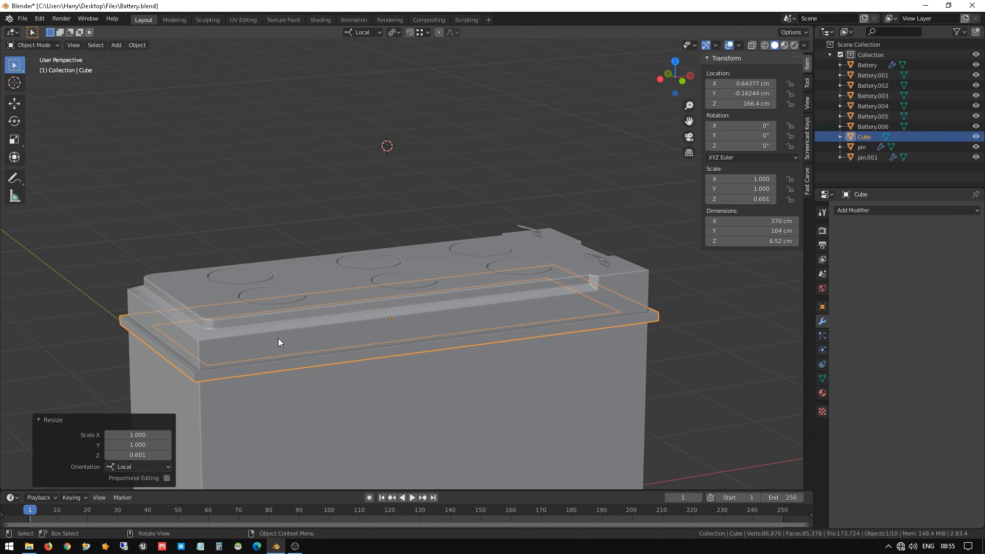
key(KP_7)
key(z)
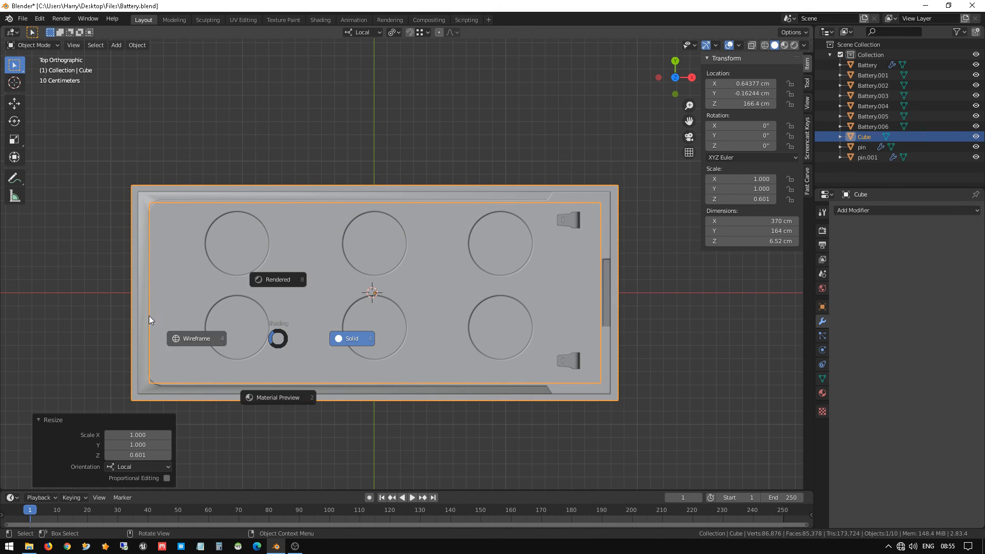
click(148, 315)
scroll(161, 326, up, 2)
shift+middle_drag(161, 325, 223, 285)
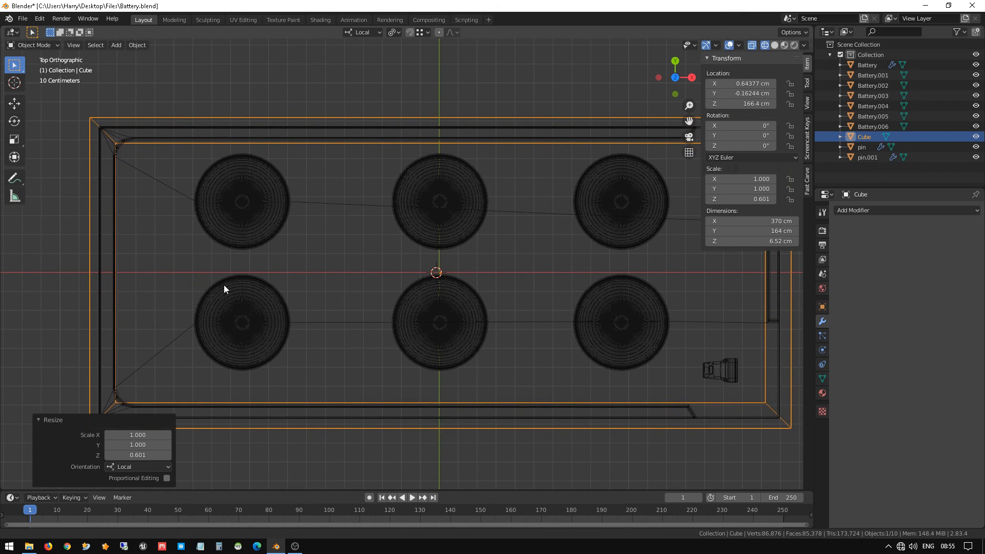
scroll(343, 318, down, 1)
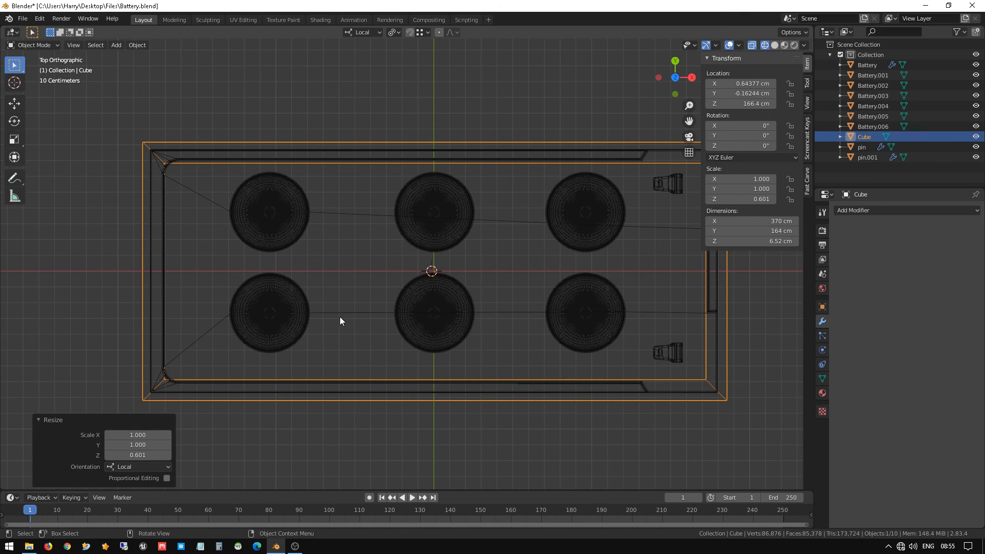
key(s)
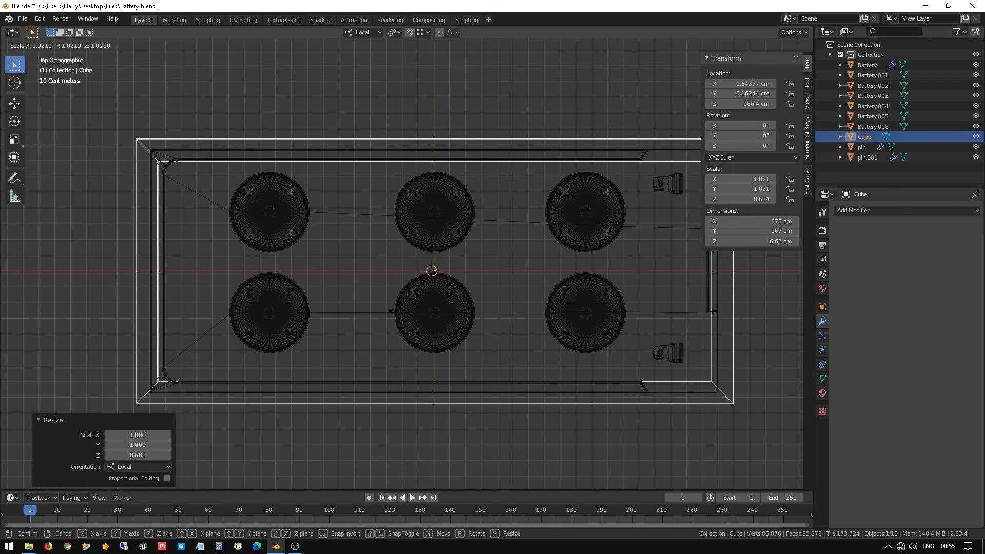
click(395, 307)
Move the inner vertices at the frame's negative-X end about 1.624 cm inward along local X
shift+middle_drag(380, 279, 294, 268)
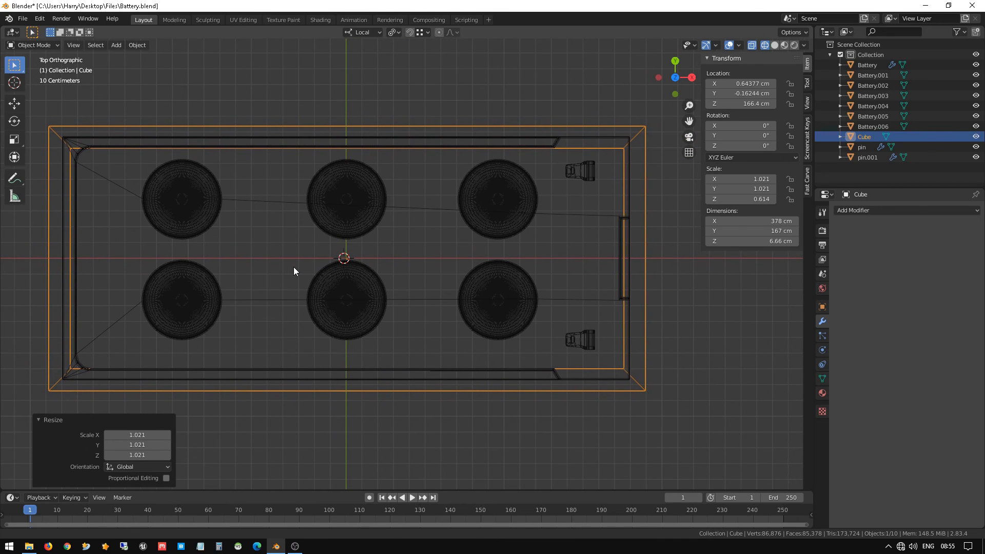
key(Tab)
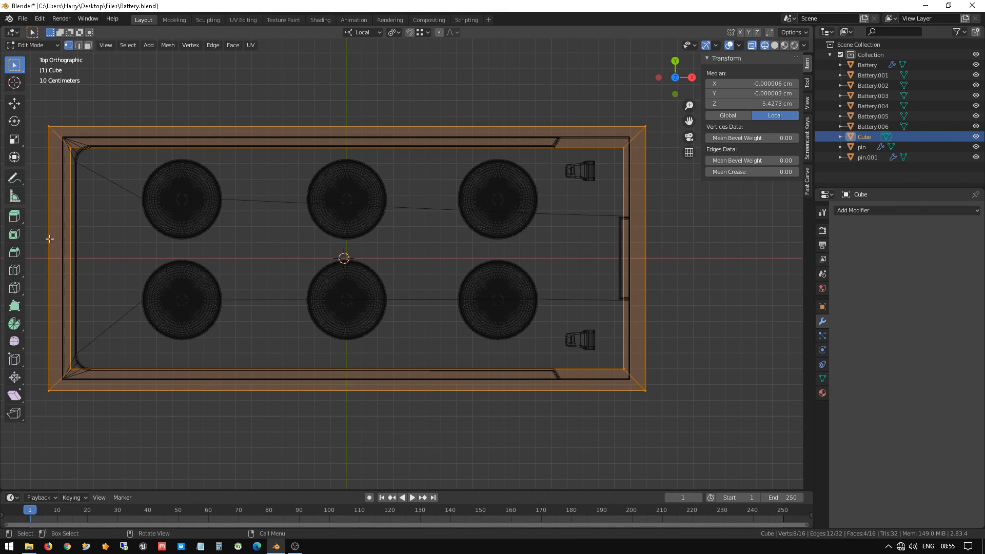
click(58, 160)
drag(60, 138, 104, 377)
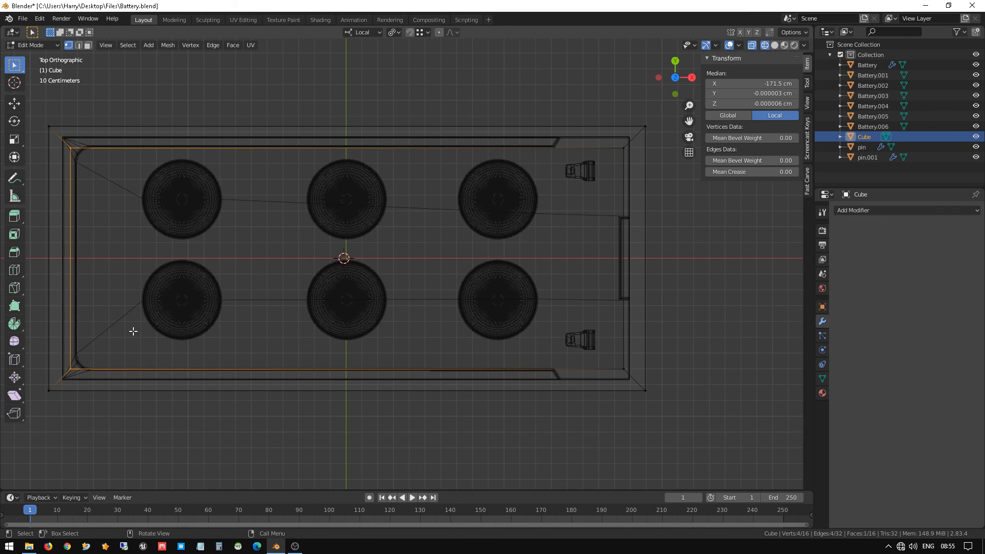
key(g)
key(x)
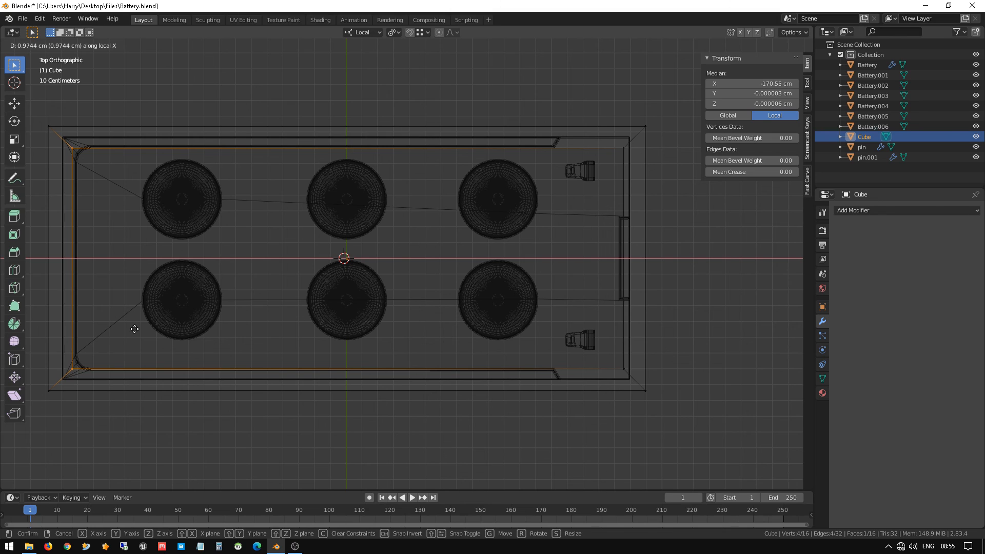
click(160, 331)
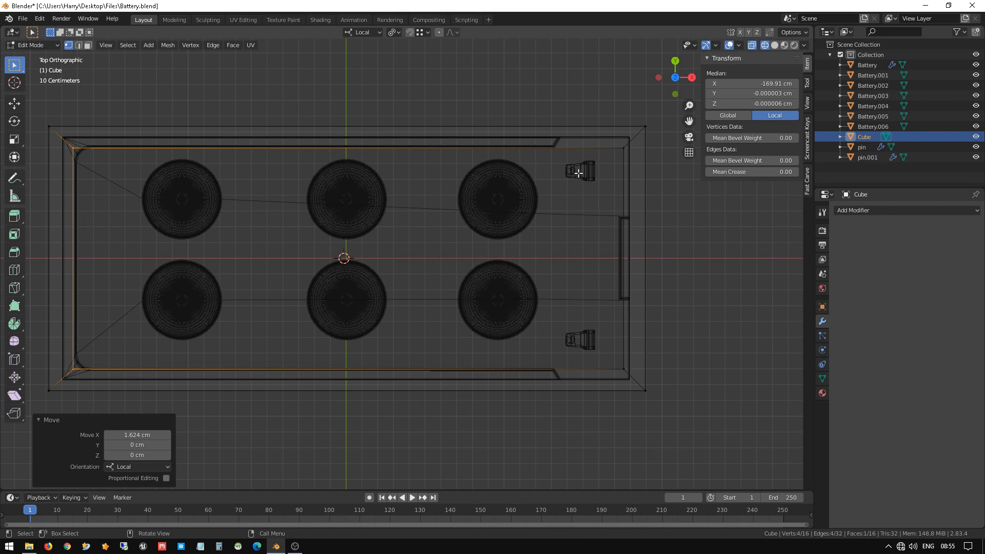
Move the inner vertices at the frame's pin end about 2.274 cm inward along local X
click(609, 151)
drag(614, 141, 630, 381)
key(g)
key(x)
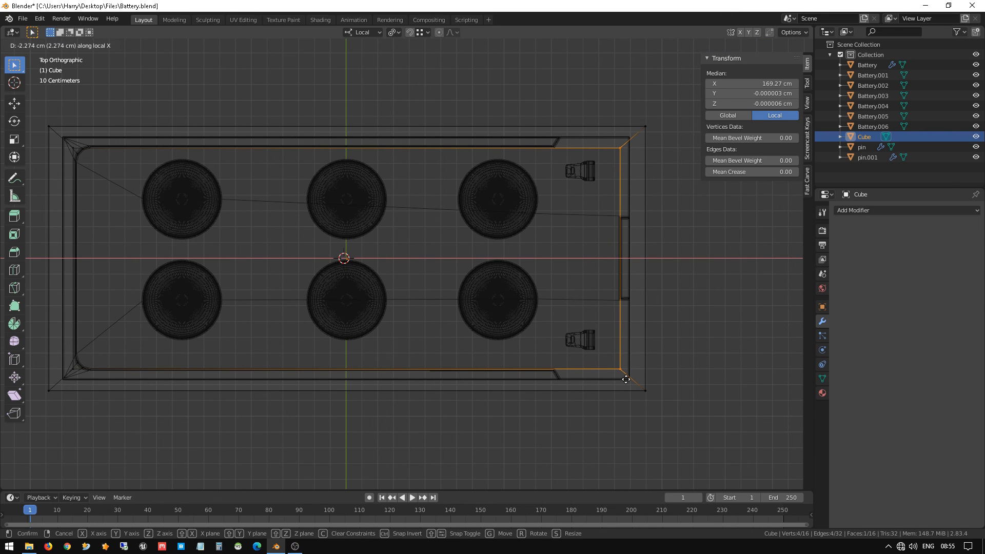
click(626, 380)
Return to solid shading and switch the frame back to Object Mode
scroll(399, 286, down, 2)
middle_drag(398, 286, 393, 212)
key(shift+z)
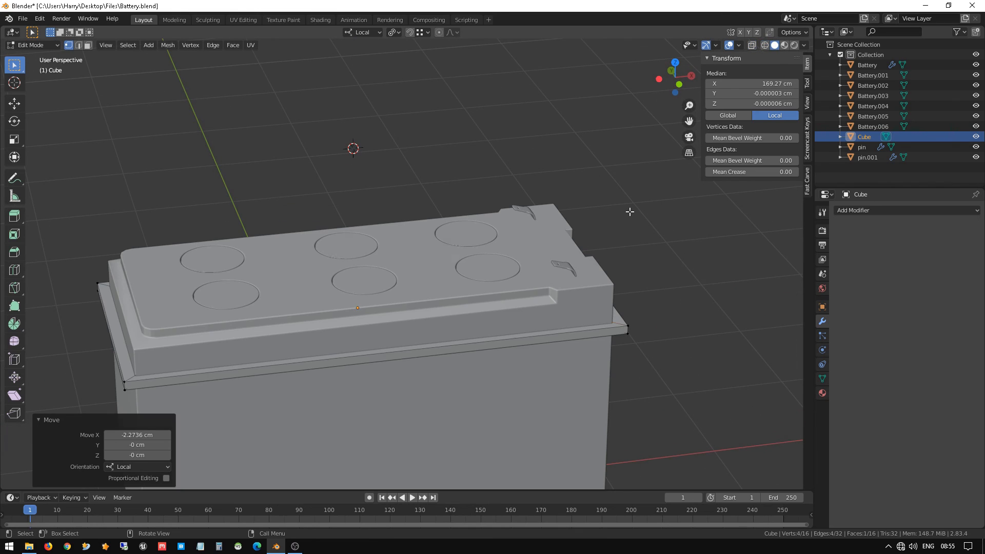
key(Tab)
shift+middle_drag(294, 413, 328, 317)
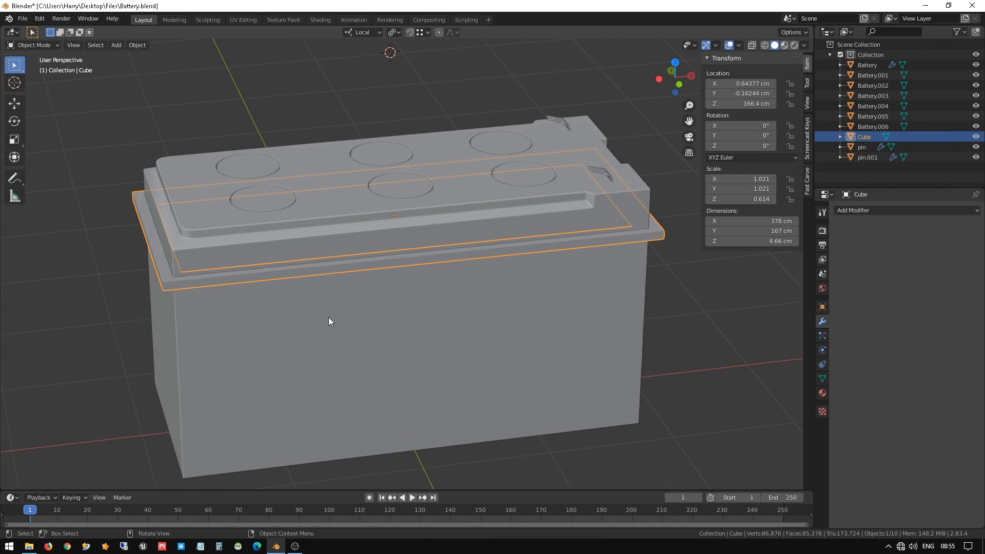
scroll(329, 317, down, 1)
Subtract the rectangular frame from the Battery target with an immediate Boolean Difference and save the file
click(205, 273)
click(207, 272)
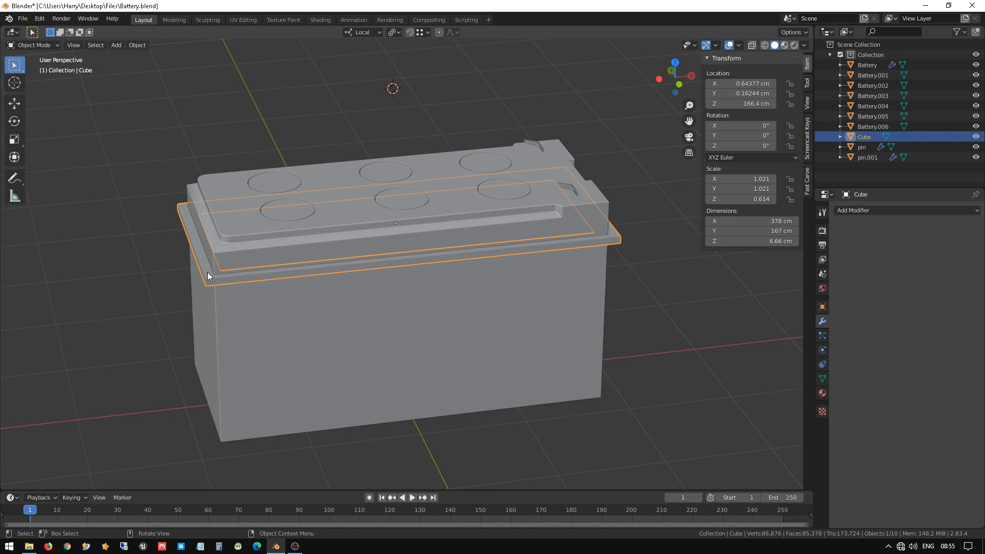
click(807, 188)
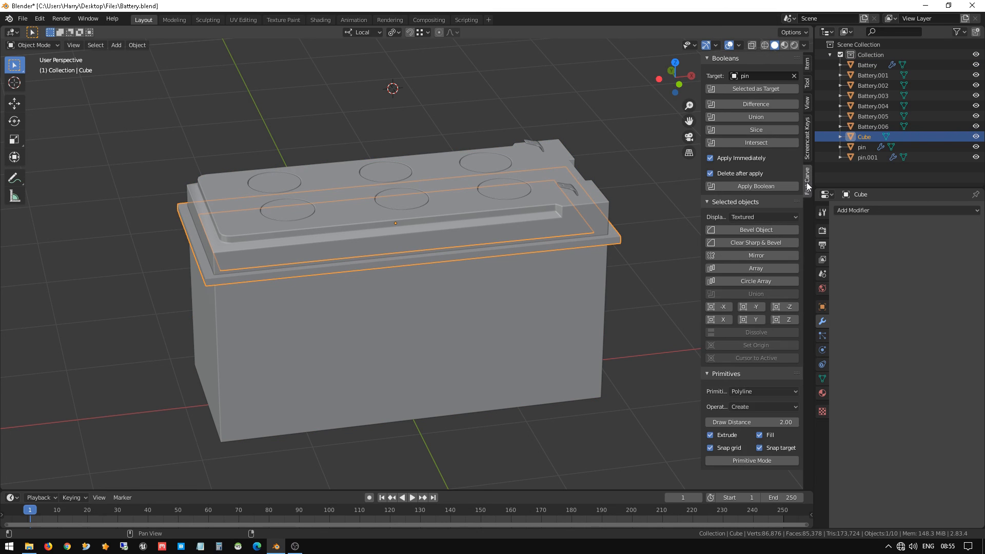
click(762, 75)
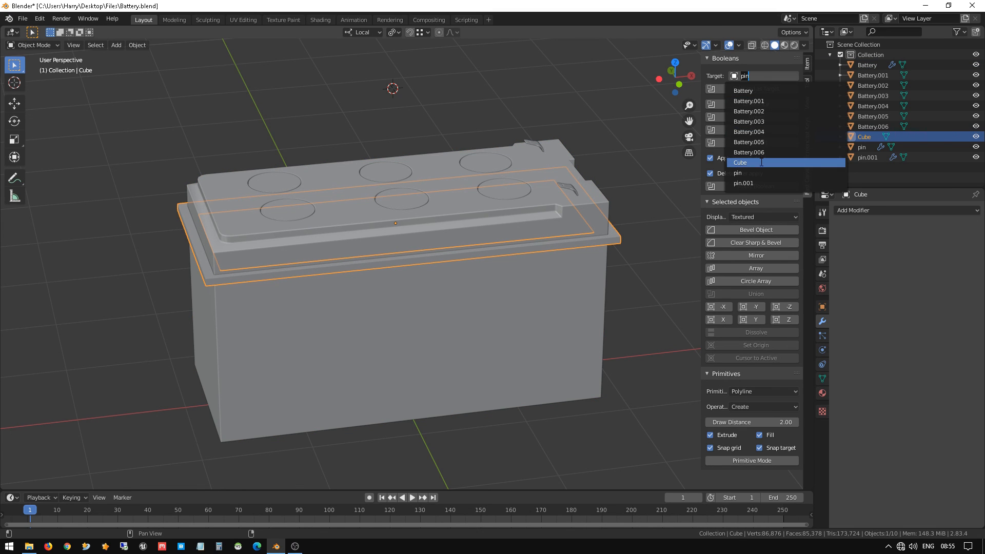
click(772, 92)
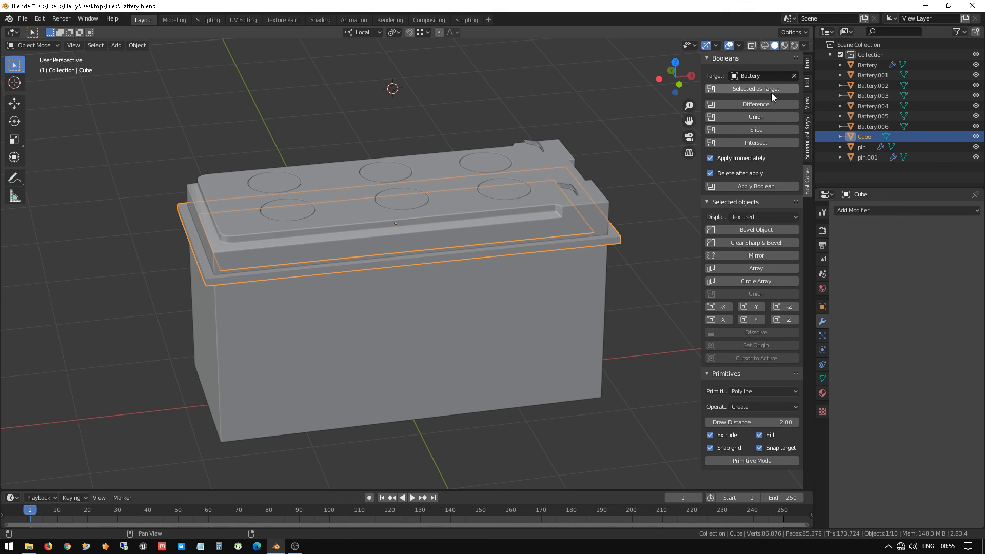
click(743, 105)
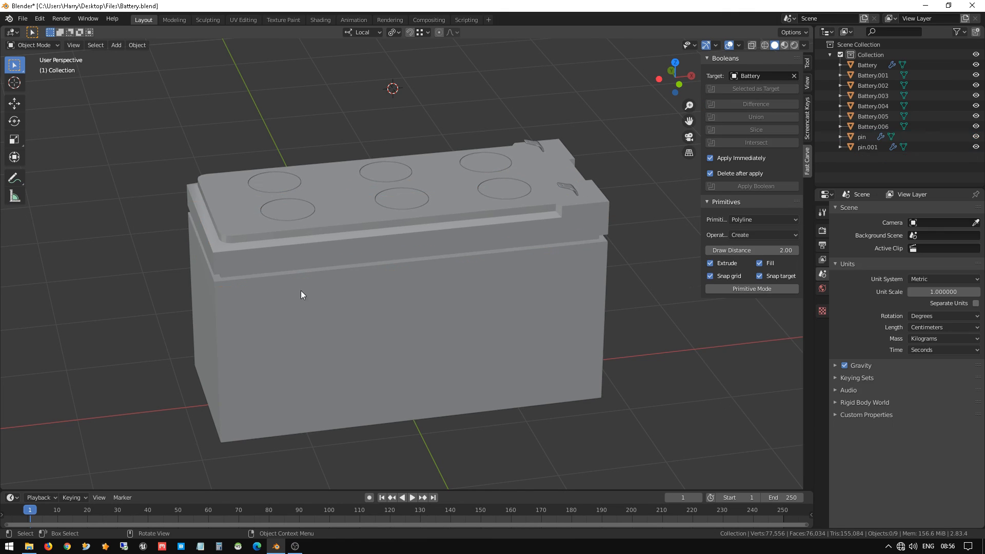
middle_drag(302, 292, 433, 294)
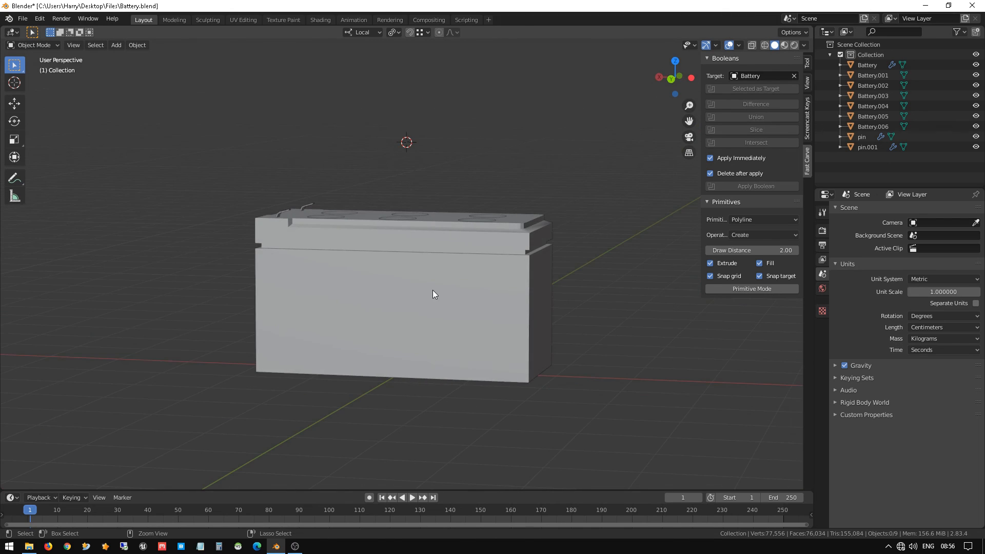
key(ctrl+s)
Select the battery body and remove its existing Bevel modifier
scroll(431, 288, up, 4)
click(422, 301)
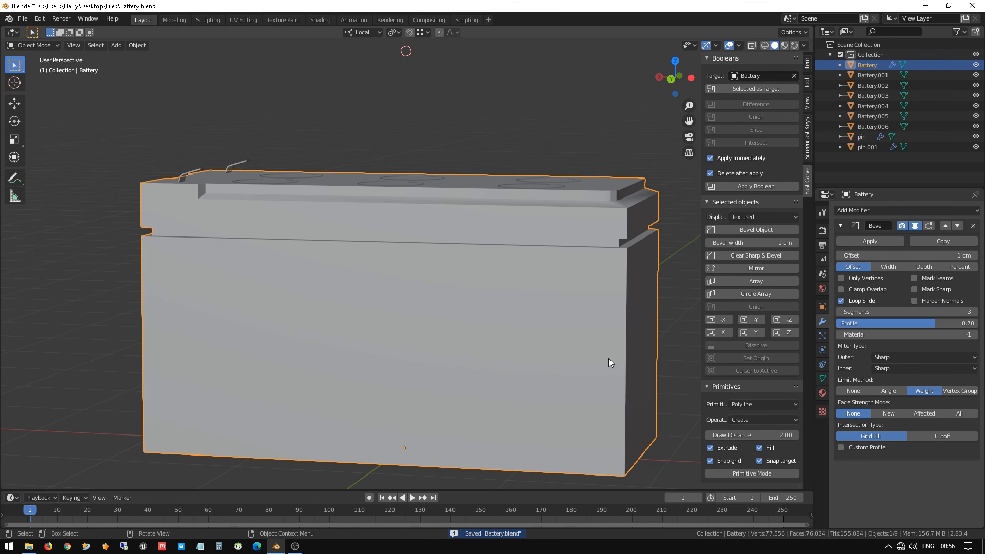
scroll(444, 307, down, 1)
middle_drag(444, 308, 445, 330)
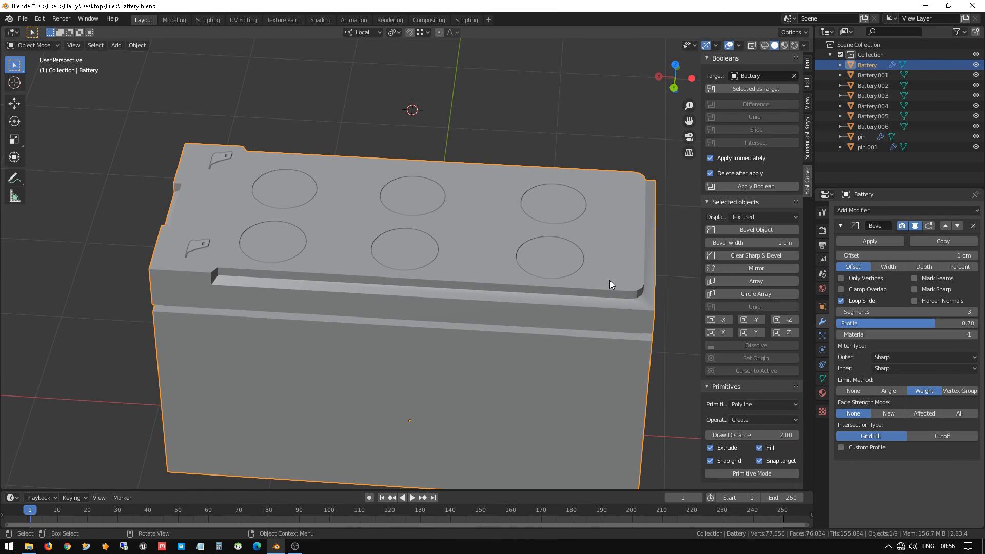
shift+middle_drag(580, 282, 498, 285)
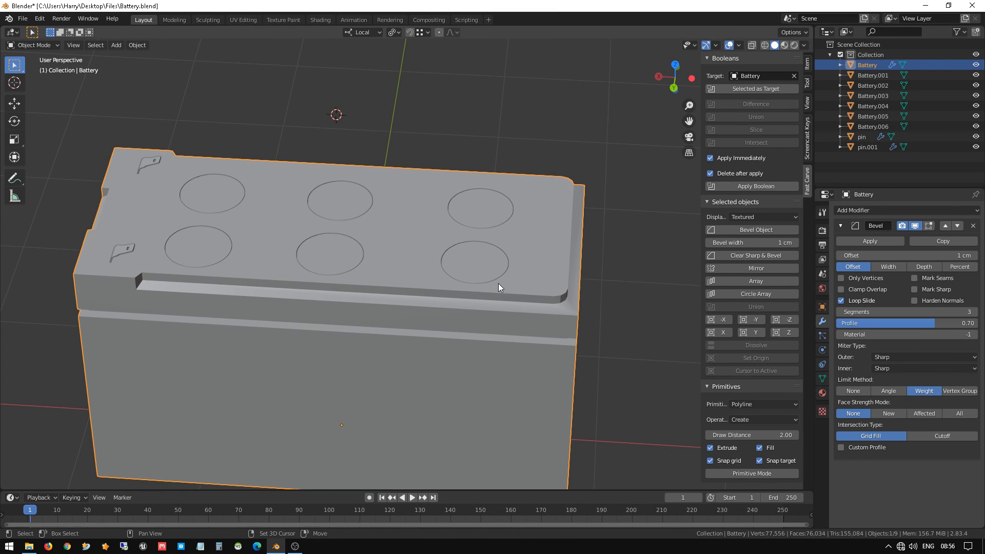
click(974, 225)
scroll(445, 344, up, 1)
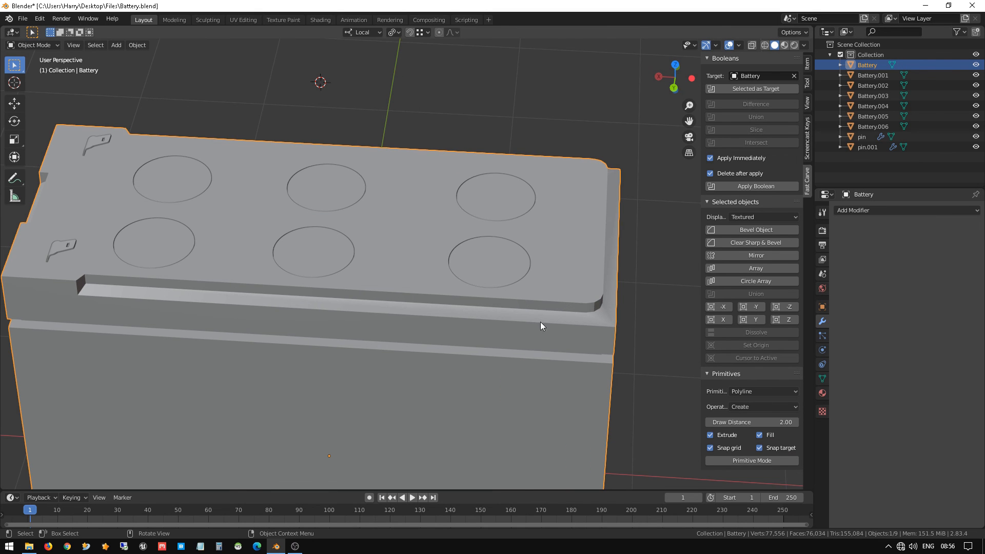
Apply the battery body's scale and add a fresh bevel with Bevel Object
scroll(385, 414, down, 3)
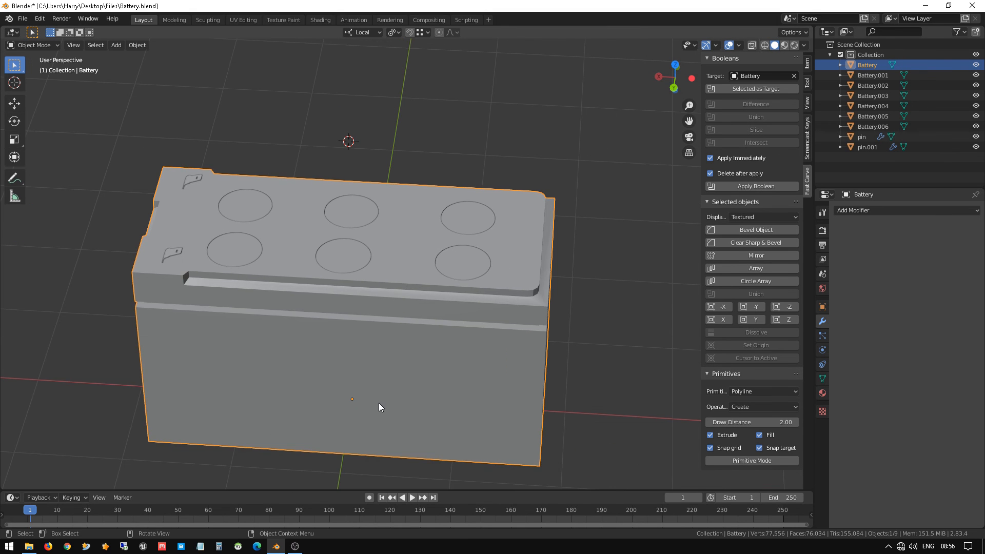
middle_drag(384, 390, 426, 297)
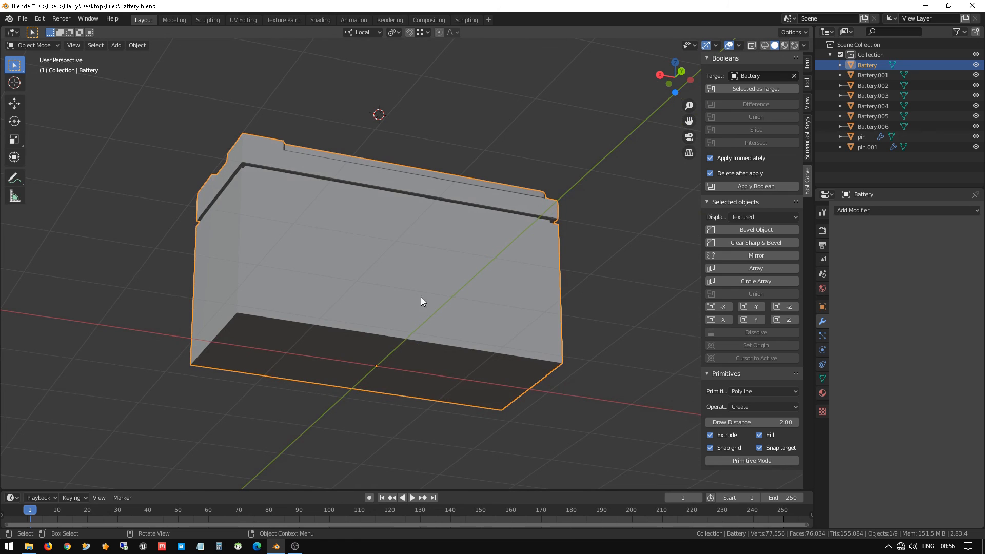
key(ctrl+a)
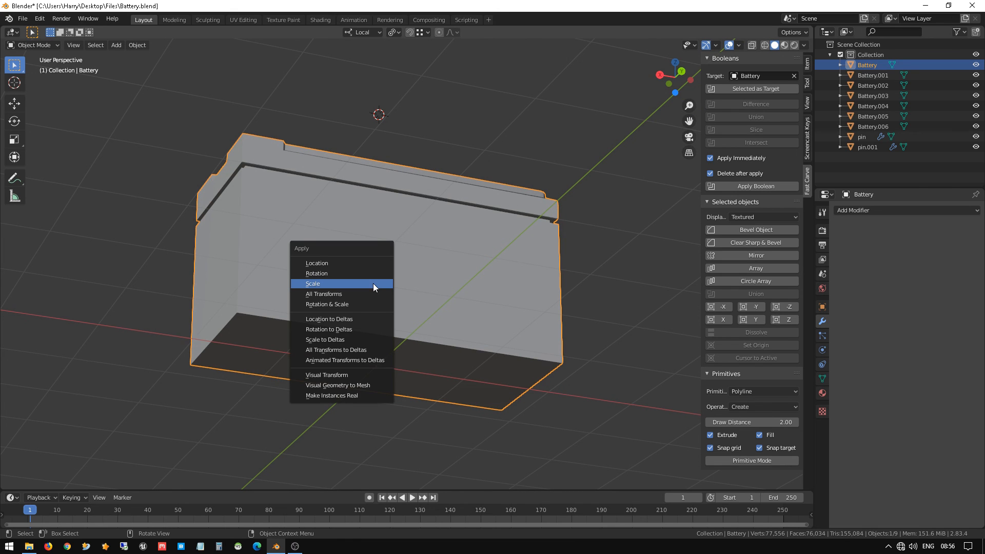
click(373, 283)
middle_drag(458, 251, 414, 290)
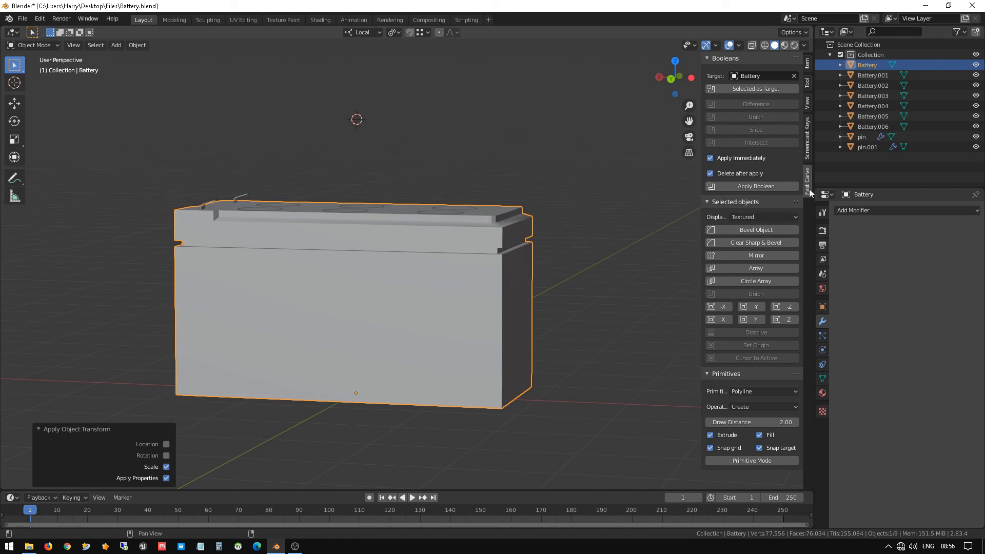
click(768, 232)
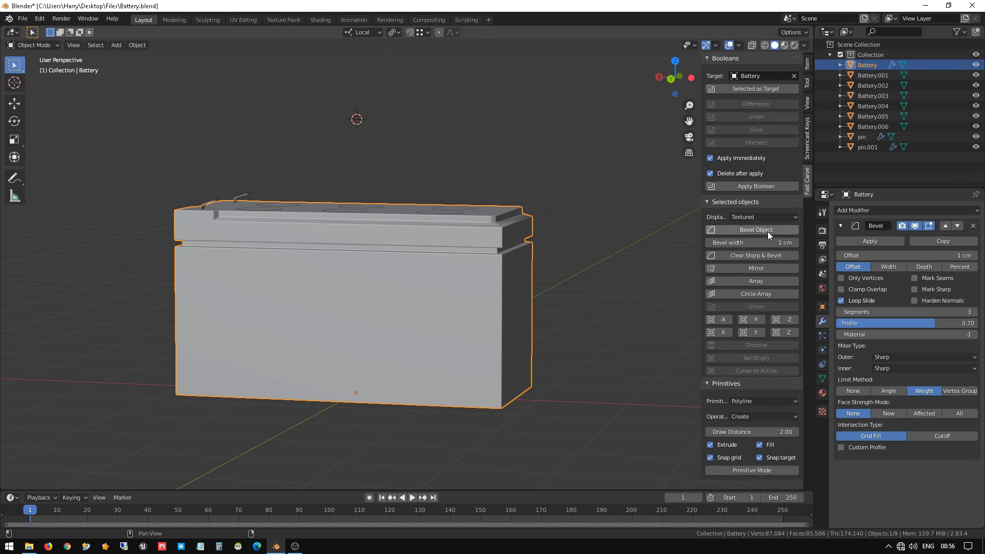
Apply the bevelled battery body's scale again and save the file
scroll(408, 267, up, 4)
middle_drag(416, 282, 226, 219)
middle_drag(555, 198, 516, 240)
scroll(516, 240, up, 3)
key(ctrl+a)
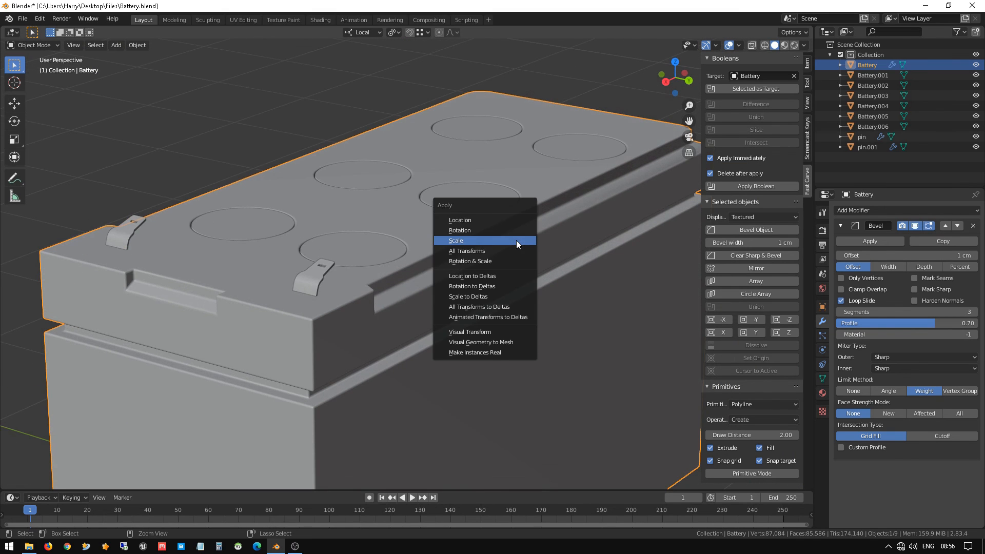
click(517, 241)
key(ctrl+s)
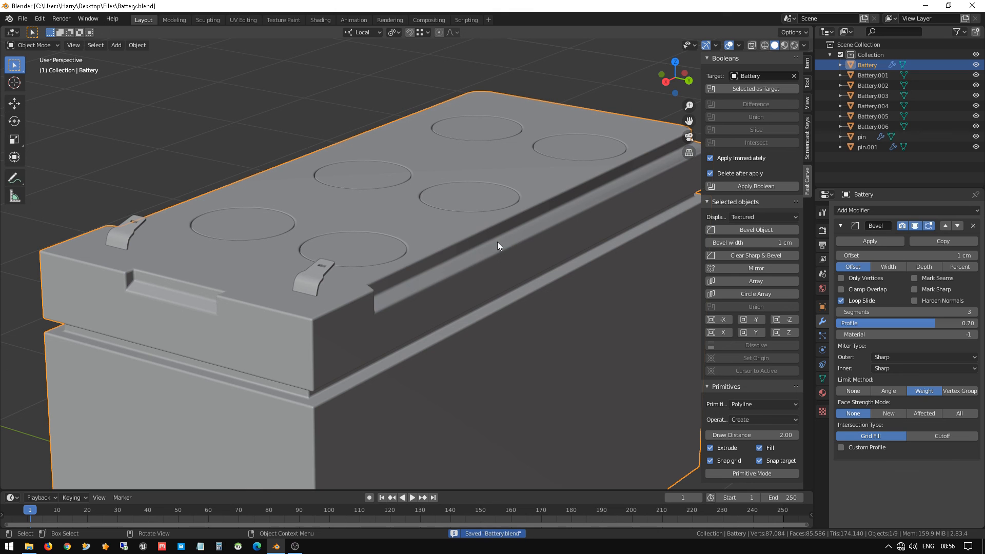
Examine the battery's groove, bevelled edges and pins from several angles, leaving nothing selected
click(315, 272)
middle_drag(287, 282, 387, 341)
scroll(491, 313, down, 3)
click(462, 329)
scroll(459, 331, down, 3)
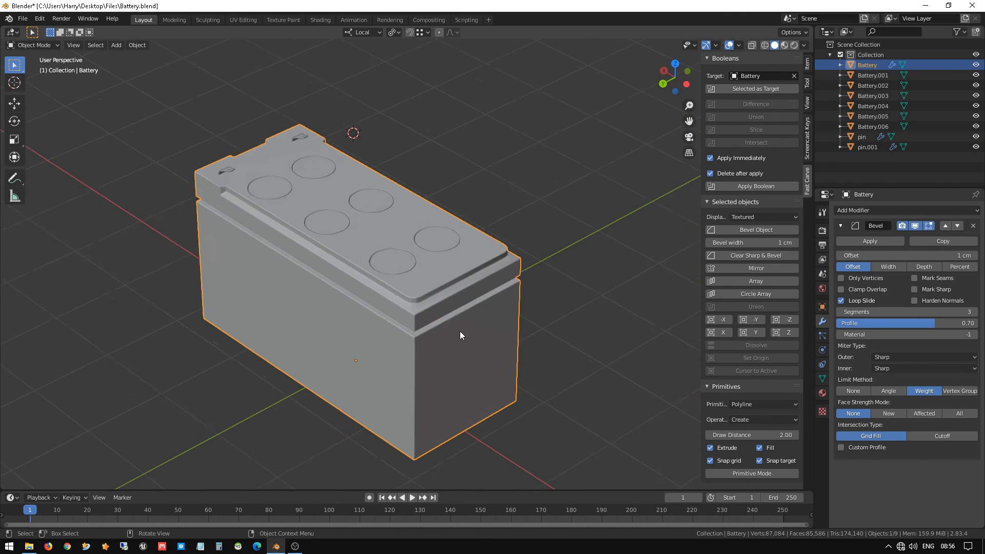
middle_drag(460, 331, 434, 293)
click(534, 294)
mouse_move(534, 294)
middle_down()
mouse_move(465, 285)
mouse_move(394, 308)
mouse_move(501, 314)
mouse_move(552, 299)
middle_up()
scroll(266, 255, up, 1)
middle_drag(266, 254, 390, 232)
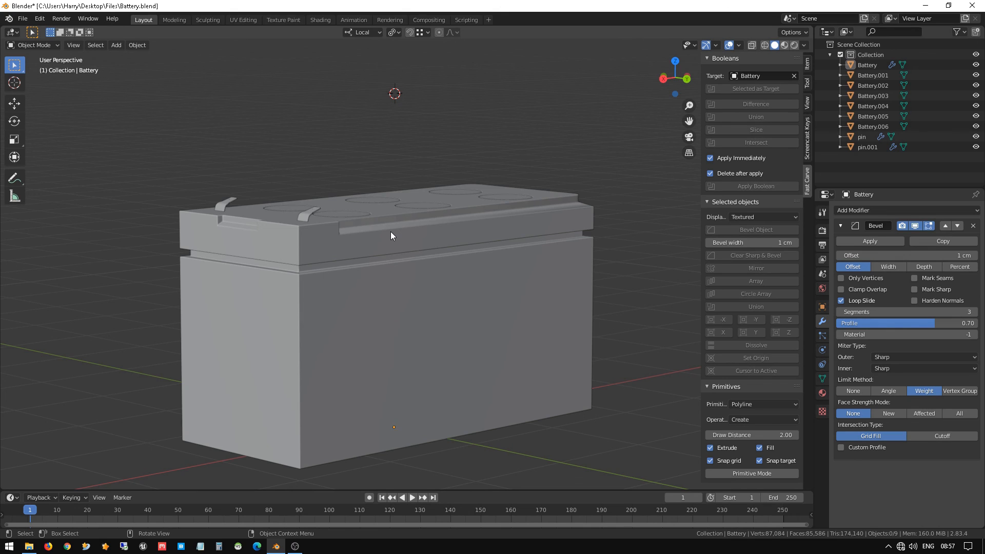
mouse_move(391, 235)
middle_down()
mouse_move(392, 268)
mouse_move(273, 275)
mouse_move(185, 255)
mouse_move(280, 287)
mouse_move(387, 291)
mouse_move(454, 276)
mouse_move(437, 264)
middle_up()
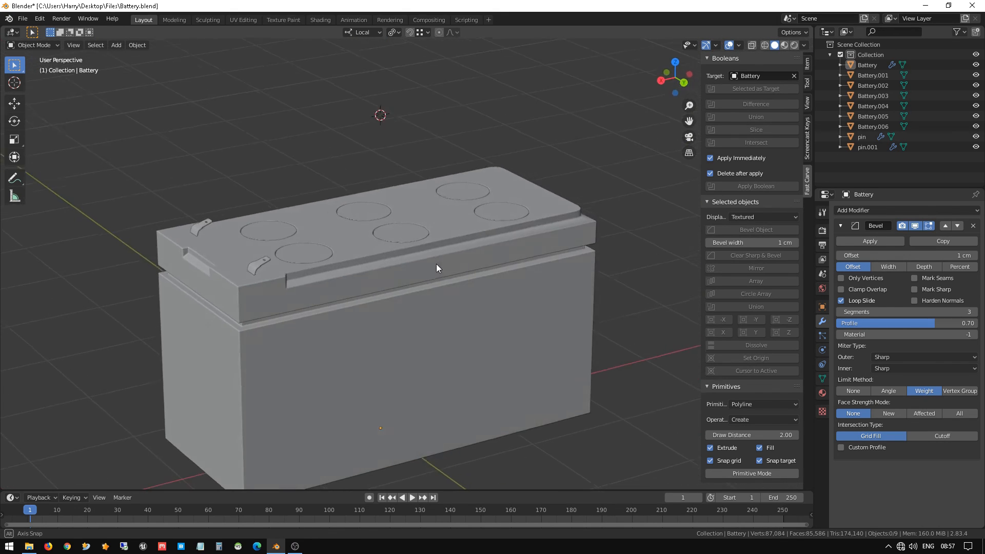
Switch the solid viewport lighting to MatCap and inspect the battery's surface from the long side
click(804, 46)
click(795, 94)
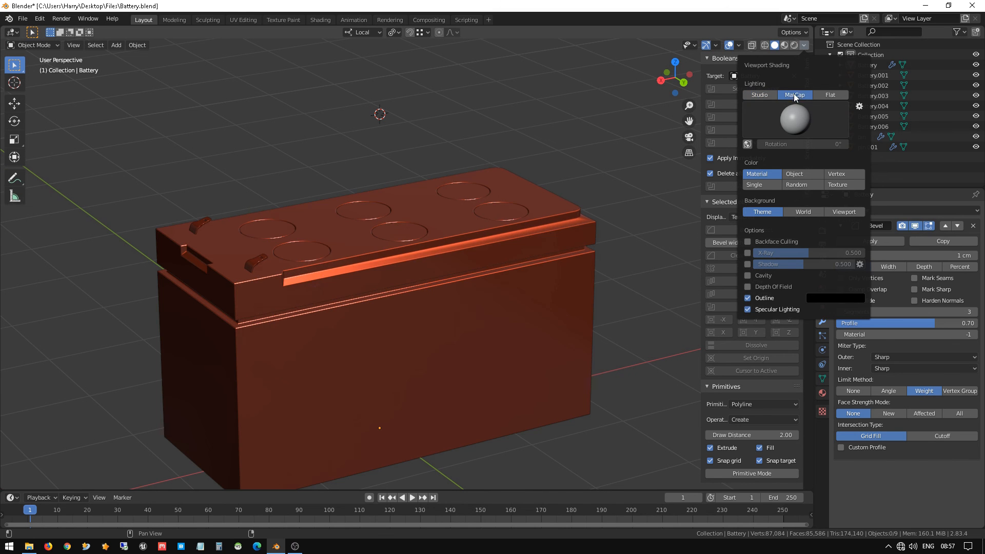
mouse_move(607, 230)
middle_down()
mouse_move(488, 254)
mouse_move(339, 223)
mouse_move(300, 189)
mouse_move(310, 163)
mouse_move(558, 232)
mouse_move(492, 251)
mouse_move(556, 268)
mouse_move(431, 256)
mouse_move(552, 286)
mouse_move(385, 261)
mouse_move(496, 268)
mouse_move(383, 263)
mouse_move(523, 273)
mouse_move(633, 334)
middle_up()
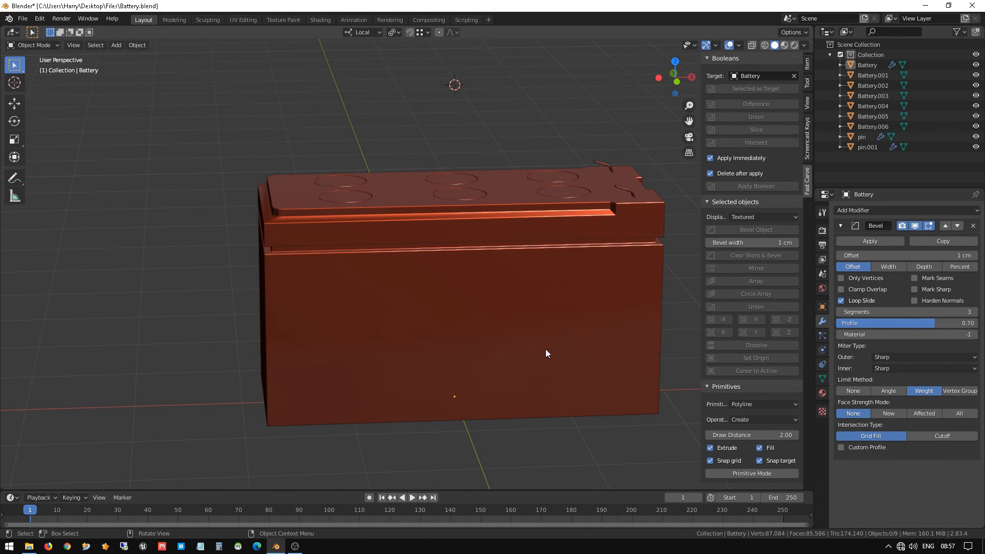